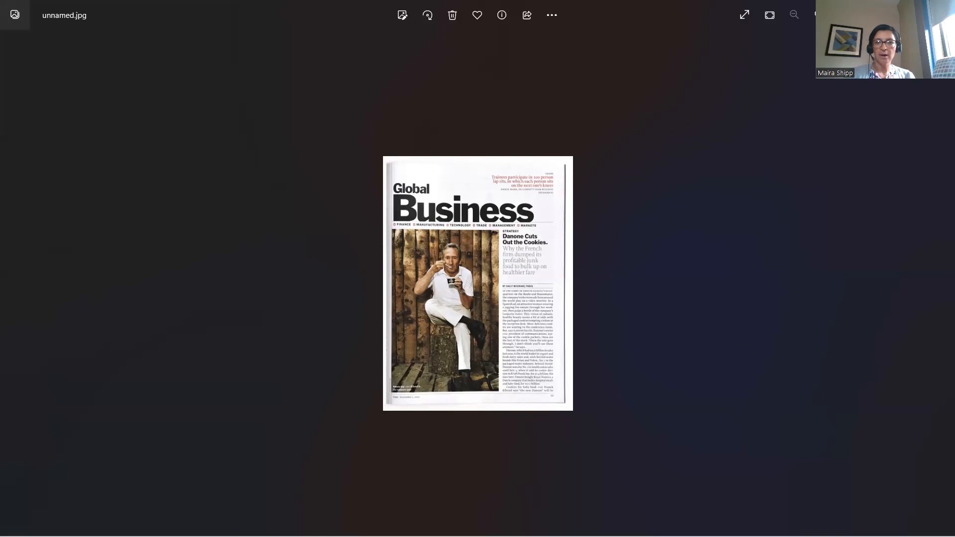
# Zoom the Global Business page in three steps and out one, then open the 'On the Ropes' page
pyautogui.click(814, 14)
pyautogui.click(815, 14)
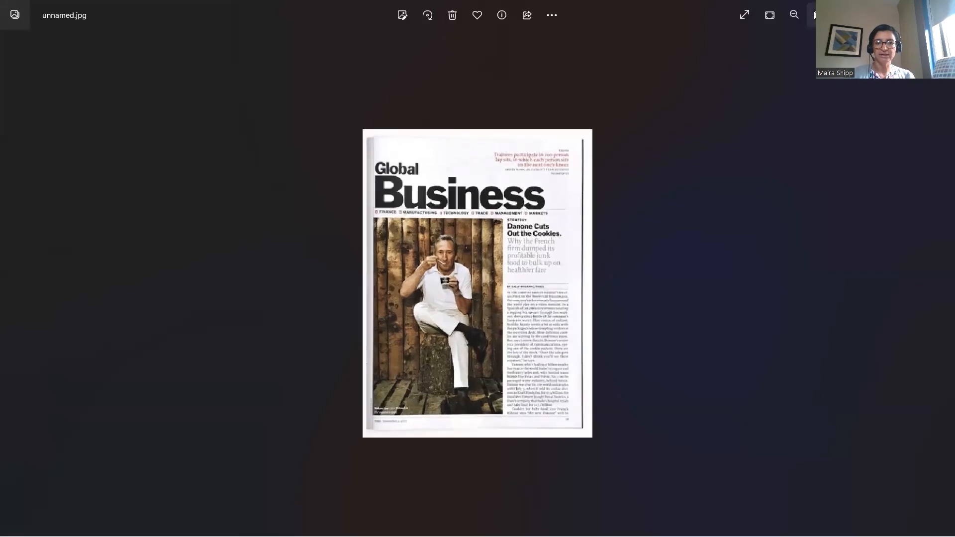
pyautogui.click(814, 14)
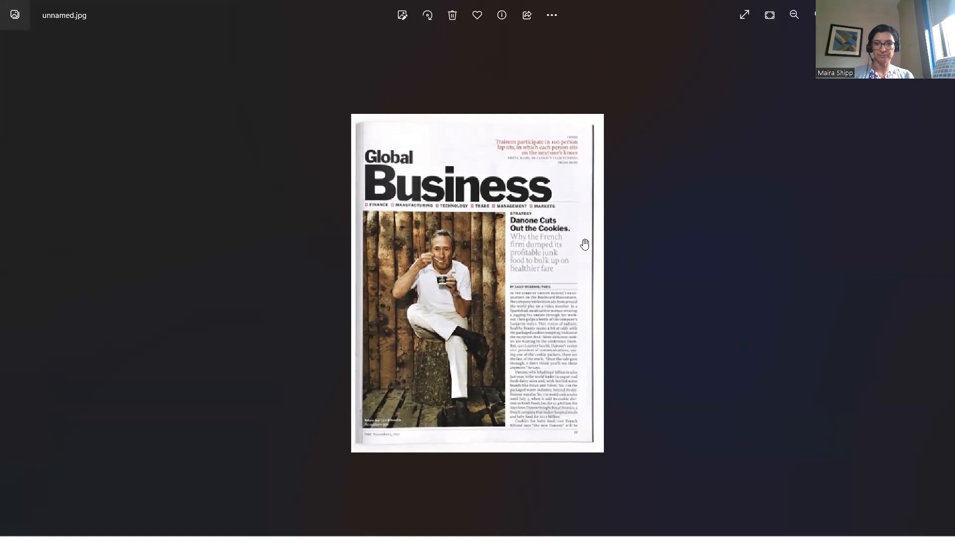
pyautogui.click(794, 16)
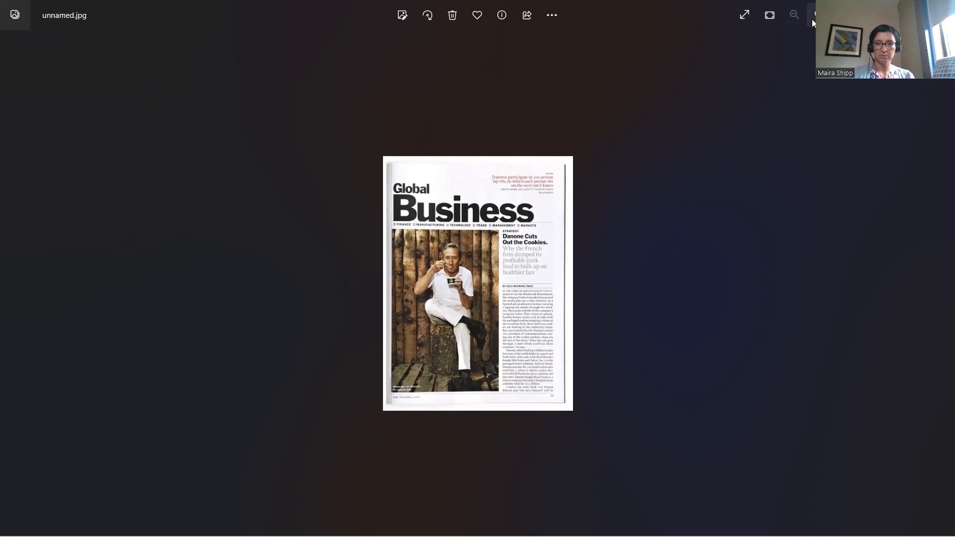
pyautogui.moveTo(448, 490)
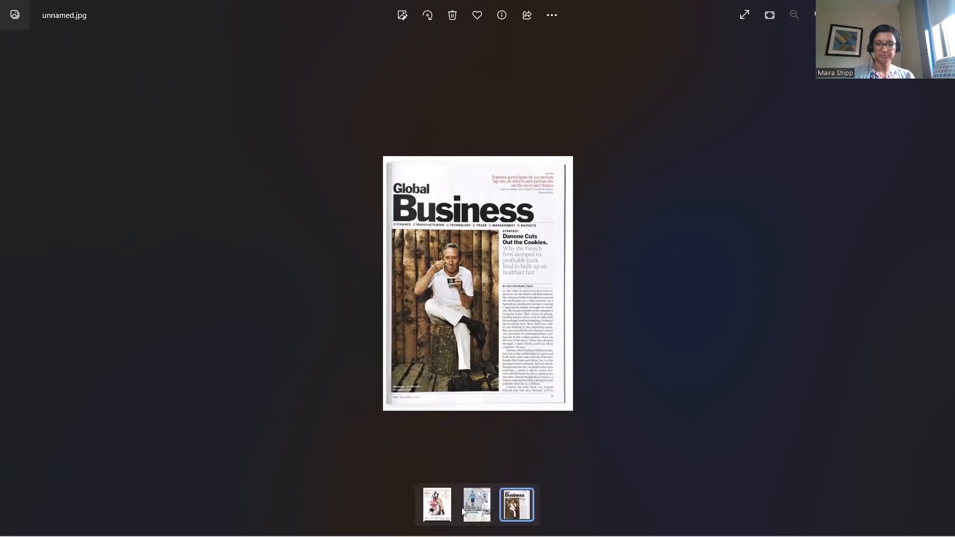
pyautogui.click(478, 506)
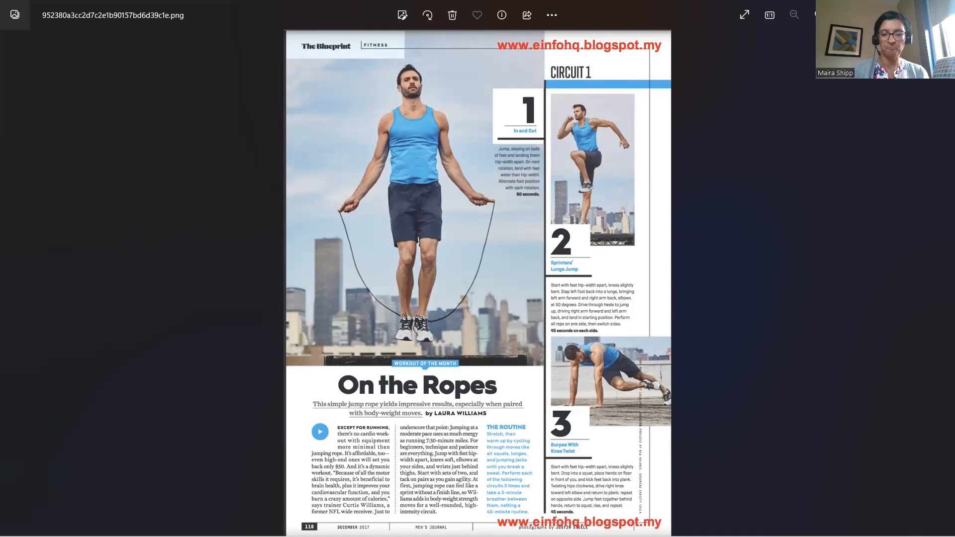
# Open the Dior 'Got Glow?' makeup page, zoom in twice, then back out one step
pyautogui.moveTo(514, 508)
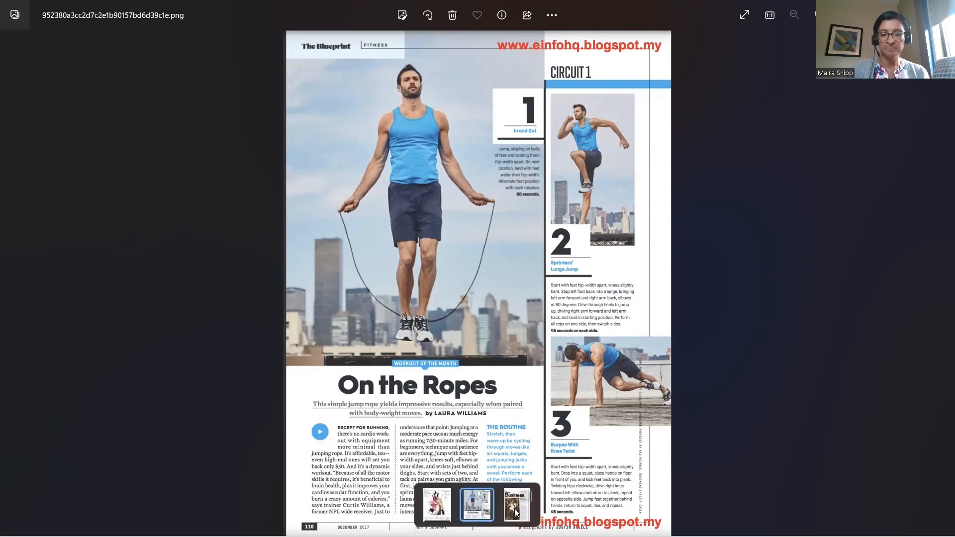
pyautogui.click(432, 506)
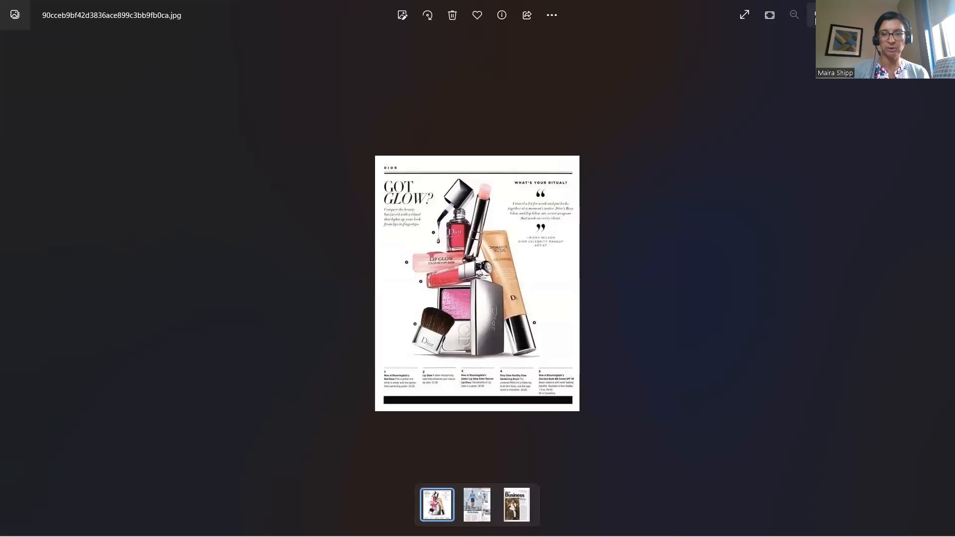
pyautogui.click(818, 15)
pyautogui.click(818, 15)
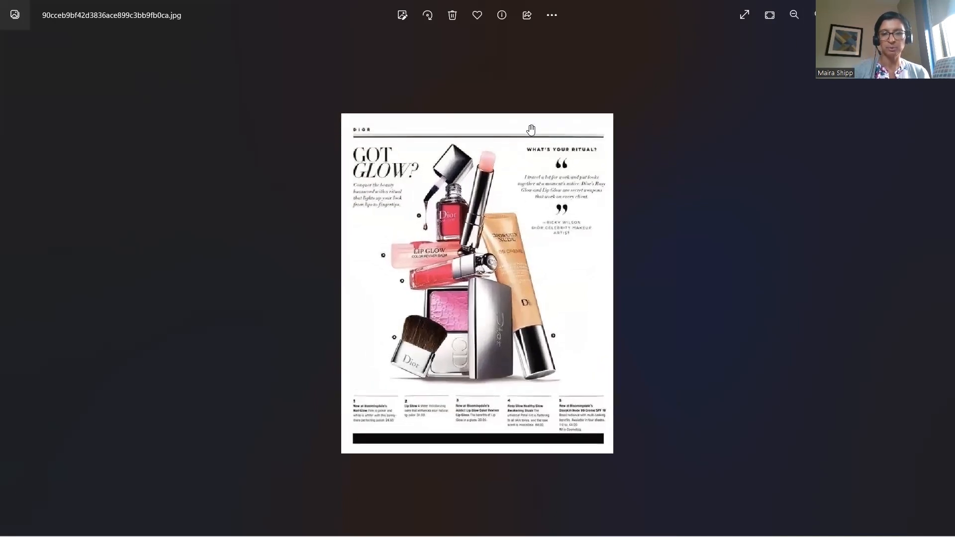
pyautogui.click(794, 15)
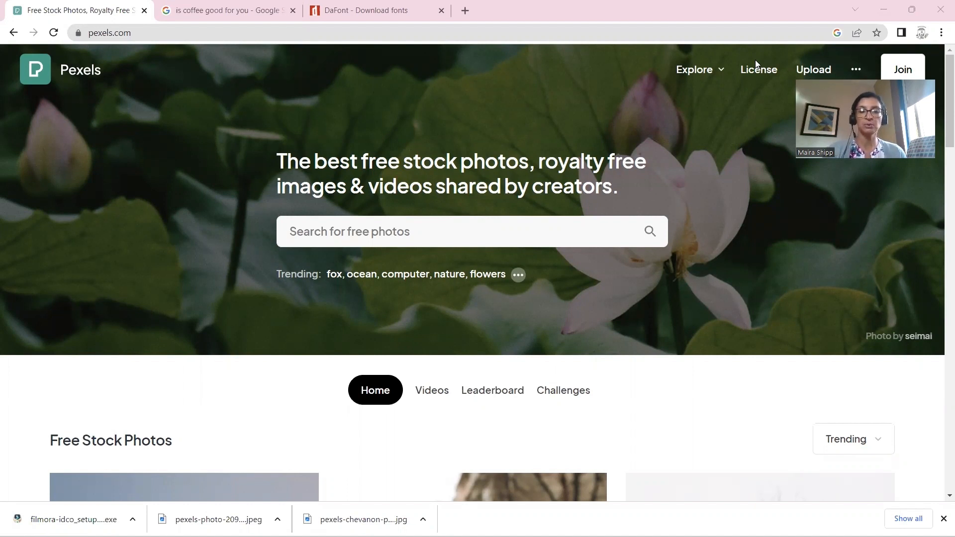
# Dismiss the recent-searches list and type 'coff' into the Pexels photo search box
pyautogui.click(465, 232)
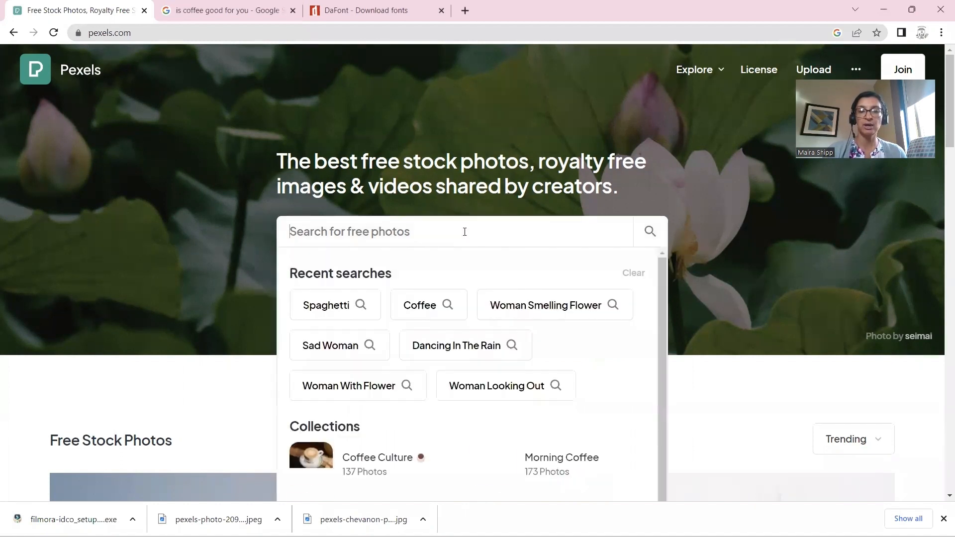
pyautogui.click(724, 399)
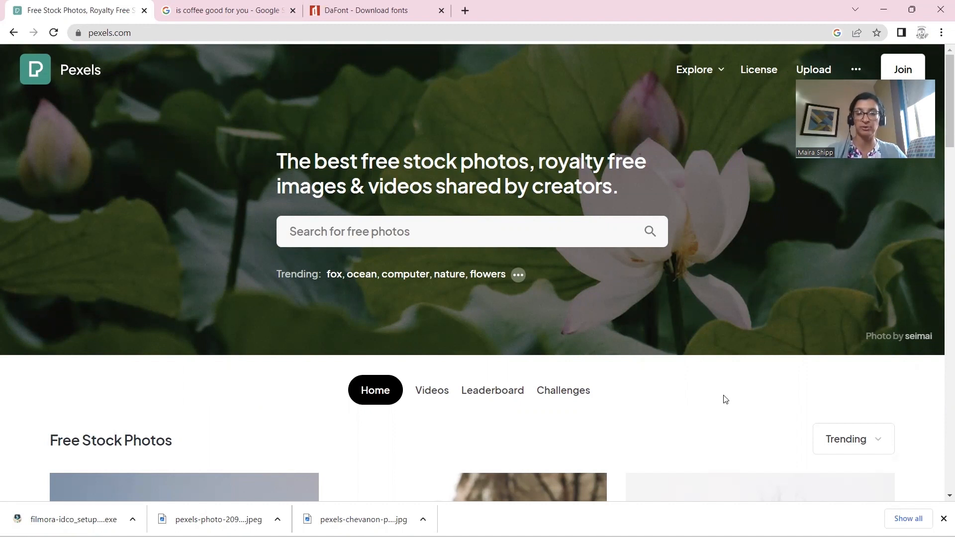
pyautogui.click(446, 226)
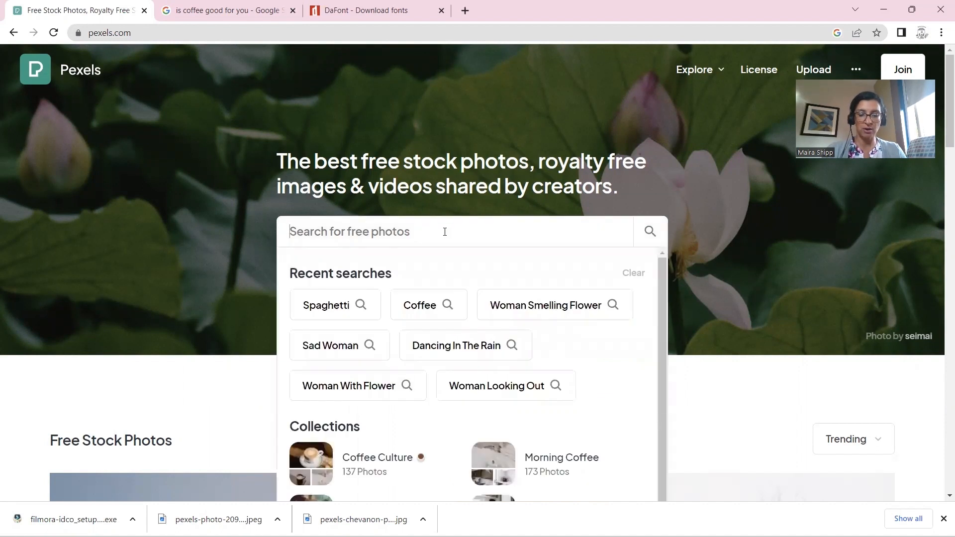
pyautogui.write('coff')
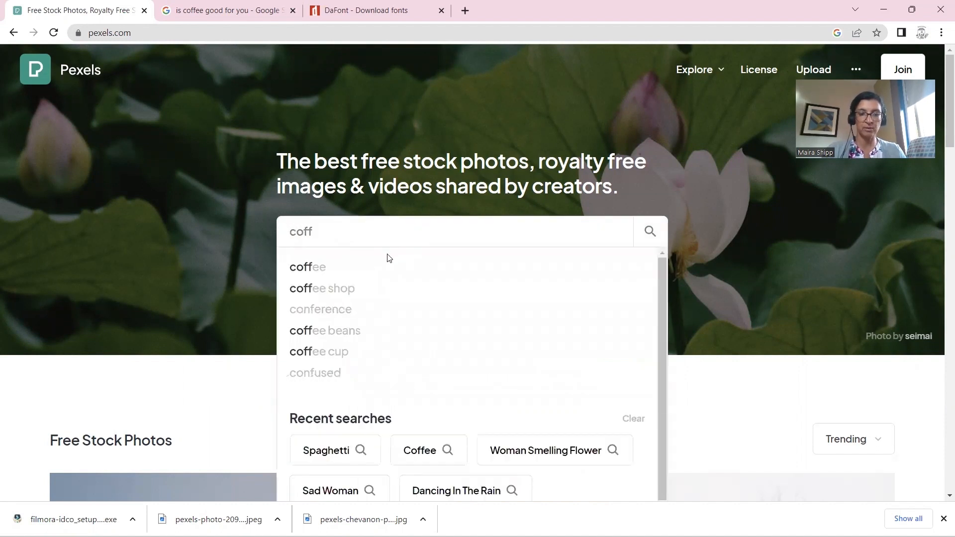
pyautogui.click(377, 268)
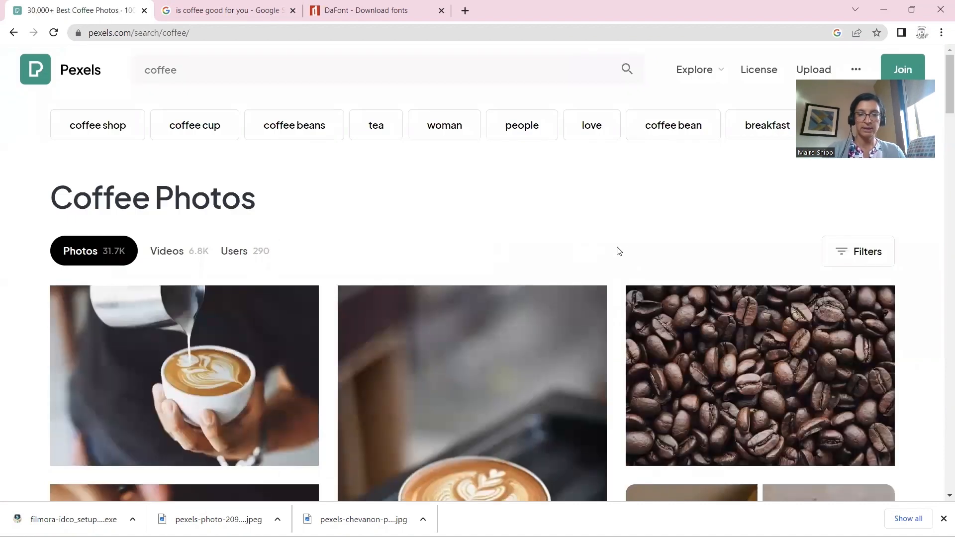
pyautogui.scroll(-2, 631, 251)
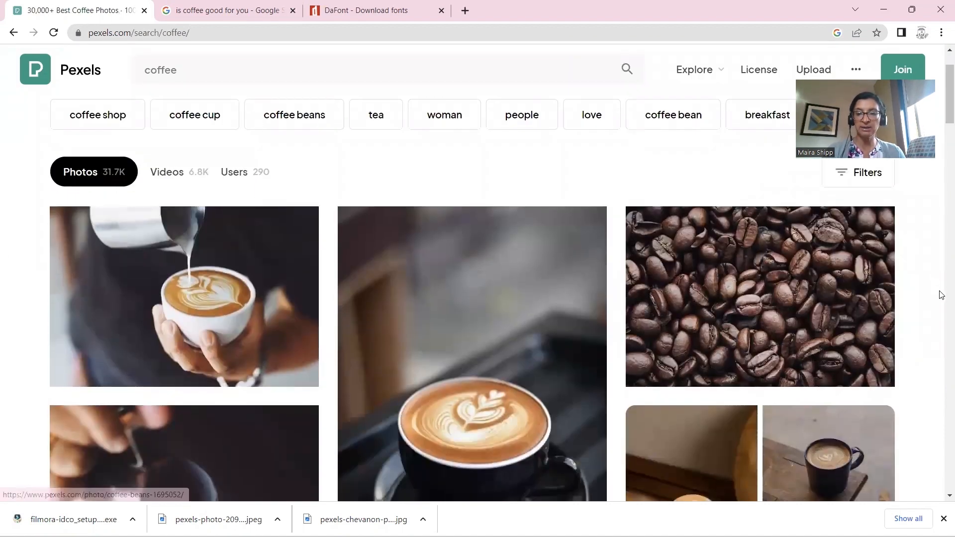
pyautogui.scroll(-2, 919, 305)
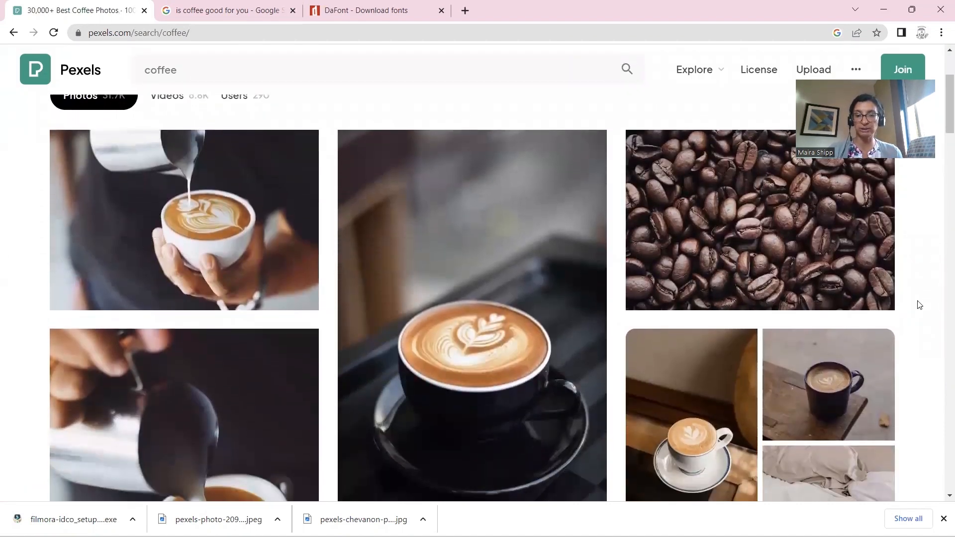
pyautogui.scroll(-5, 919, 305)
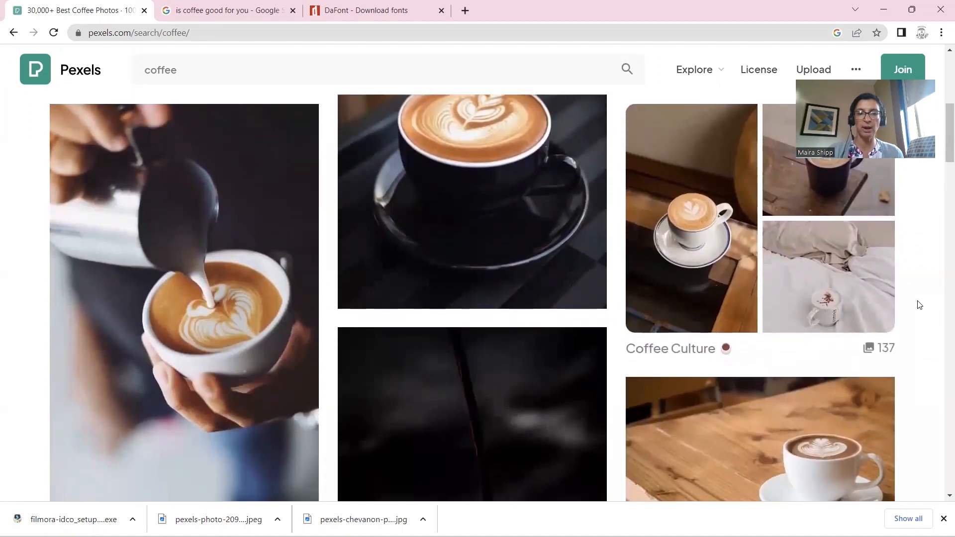
pyautogui.scroll(-3, 919, 304)
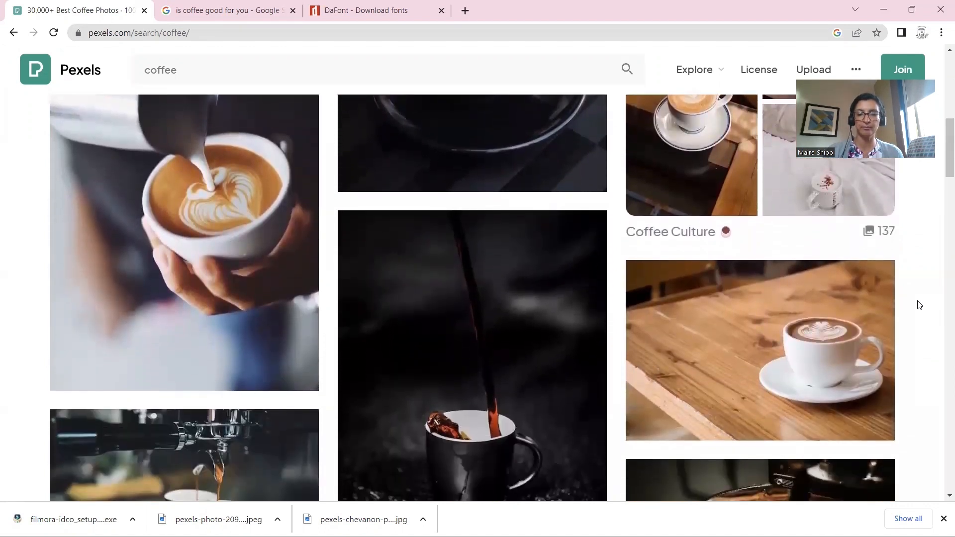
pyautogui.scroll(-1, 920, 305)
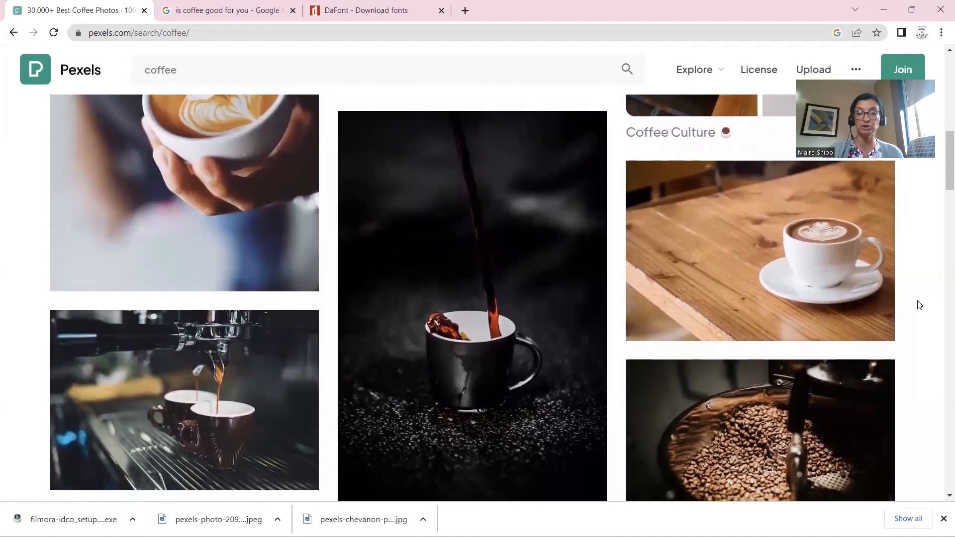
pyautogui.scroll(1, 919, 305)
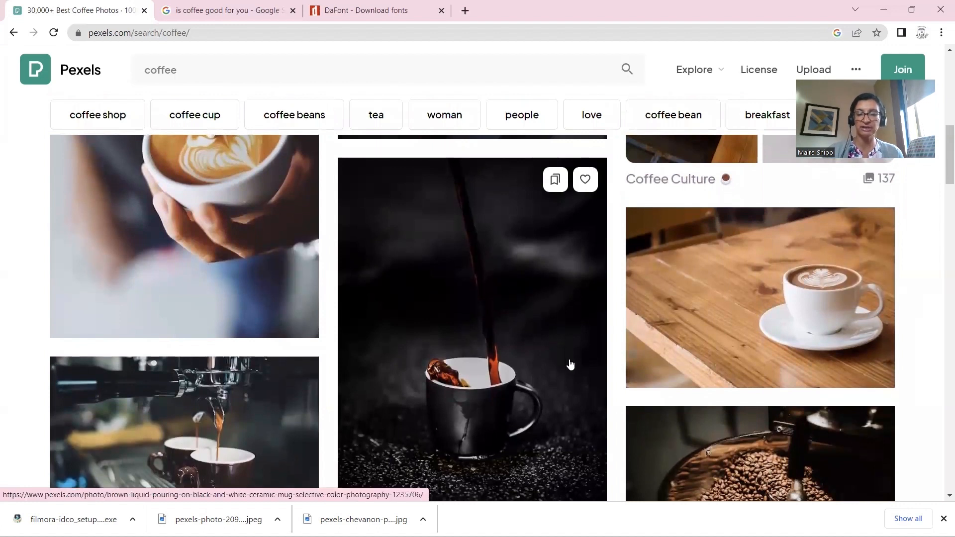
pyautogui.scroll(-1, 569, 364)
pyautogui.scroll(-2, 570, 365)
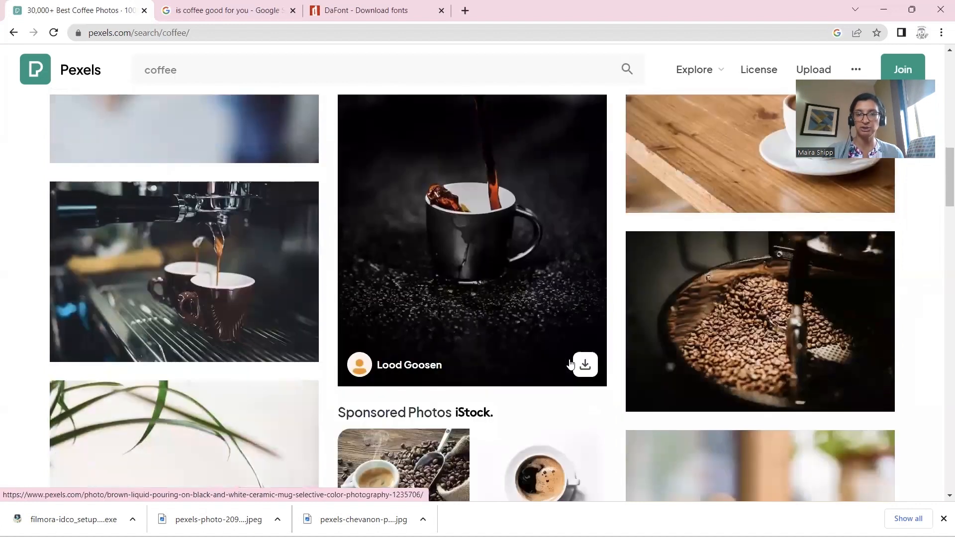
pyautogui.scroll(-4, 911, 373)
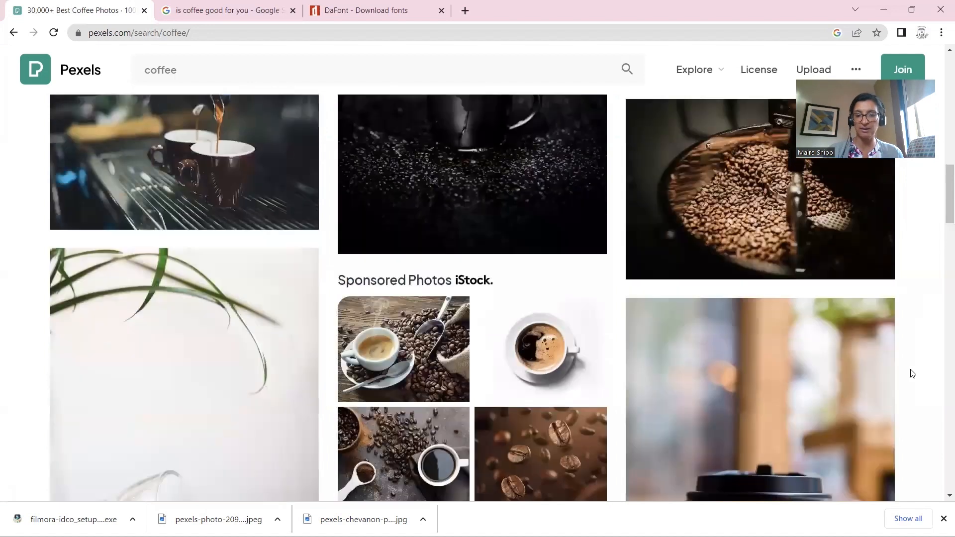
pyautogui.scroll(-1, 911, 372)
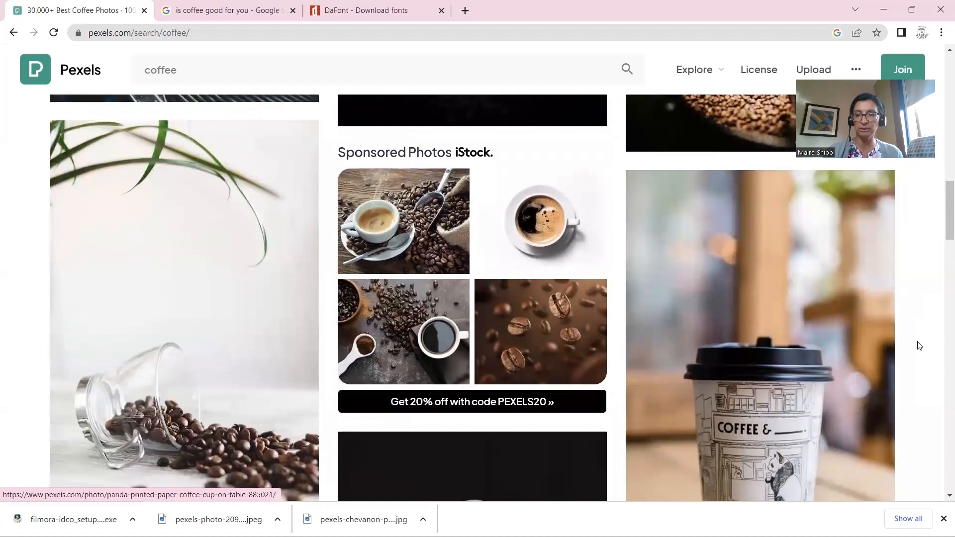
pyautogui.scroll(-4, 918, 346)
pyautogui.scroll(-6, 920, 347)
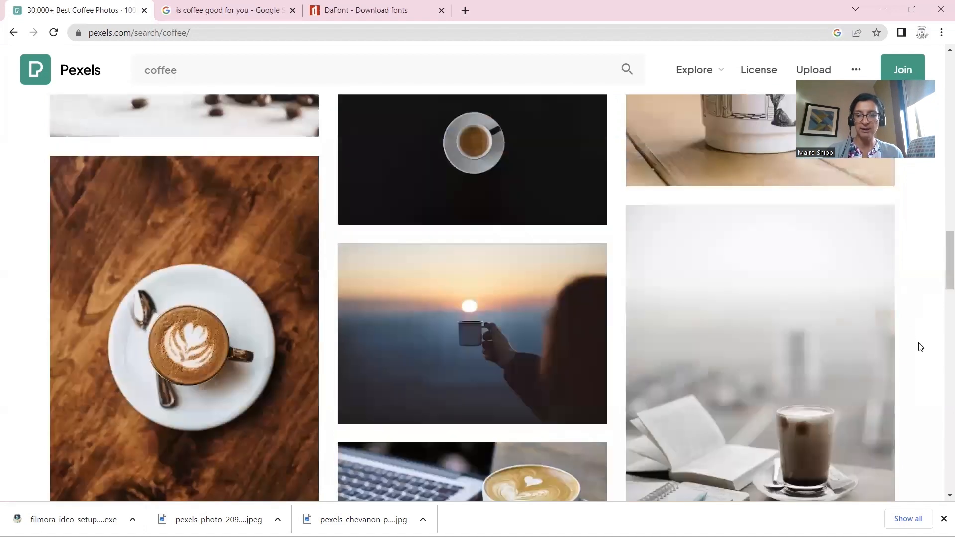
pyautogui.scroll(-7, 920, 346)
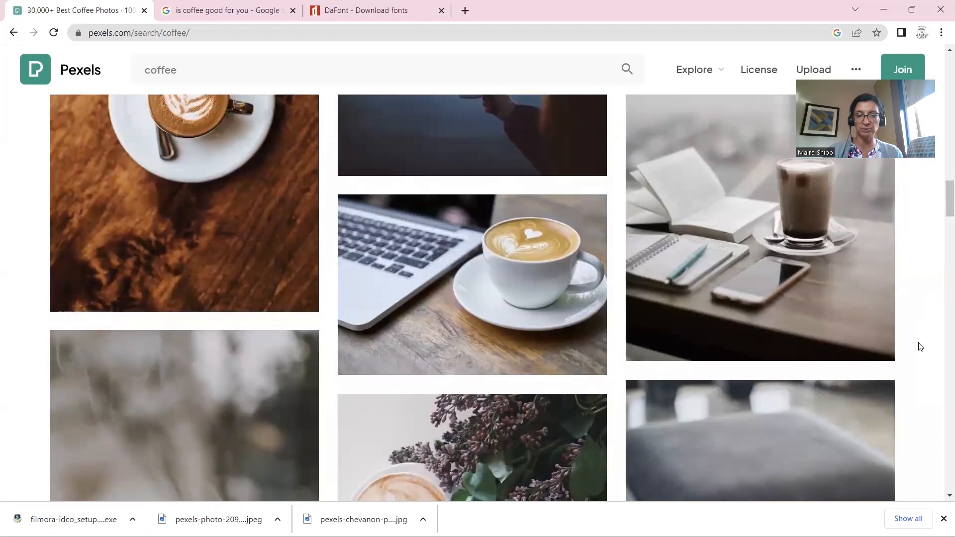
pyautogui.scroll(-2, 920, 346)
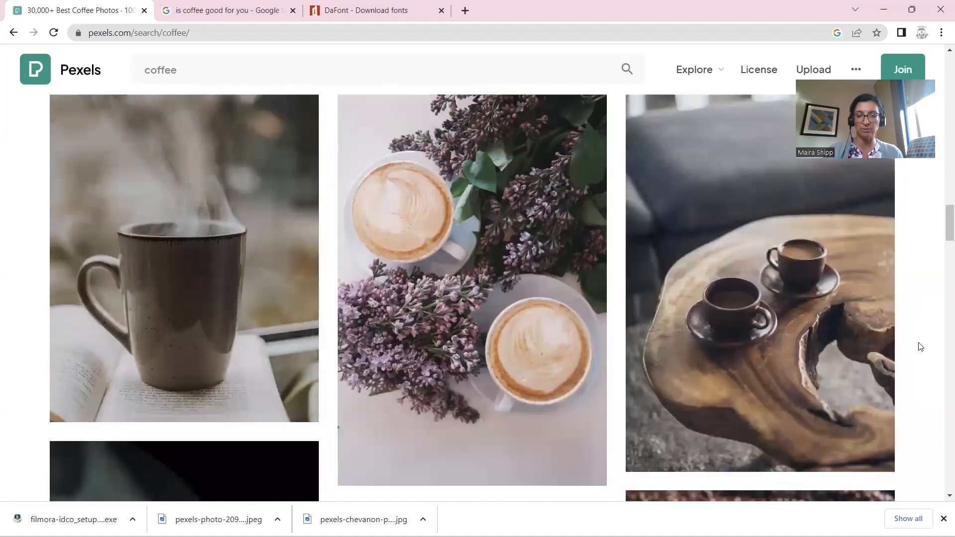
pyautogui.scroll(-1, 921, 346)
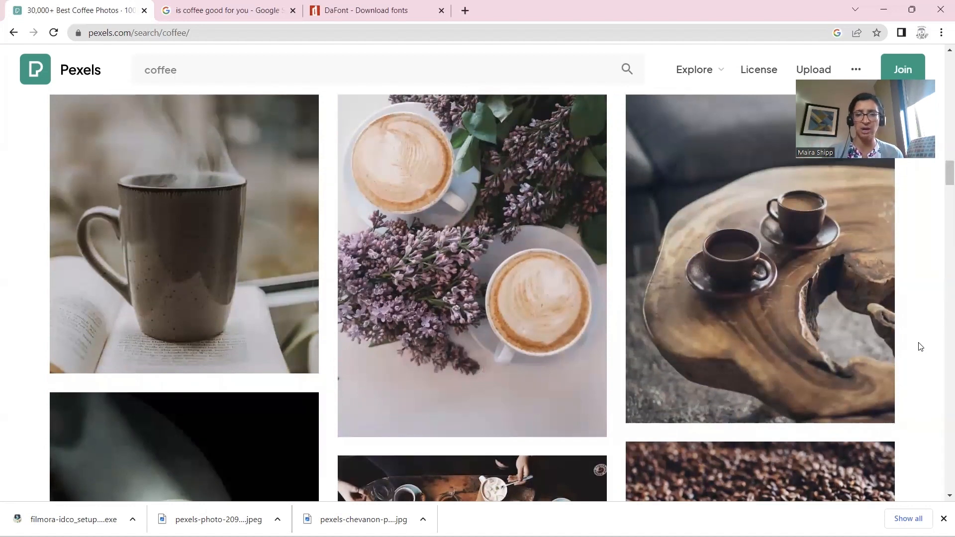
pyautogui.scroll(-2, 921, 347)
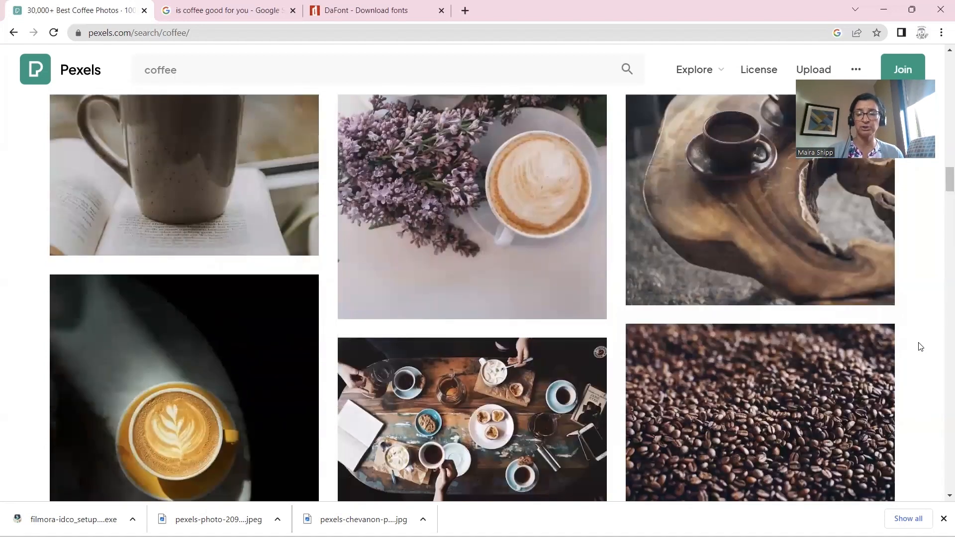
pyautogui.scroll(5, 920, 347)
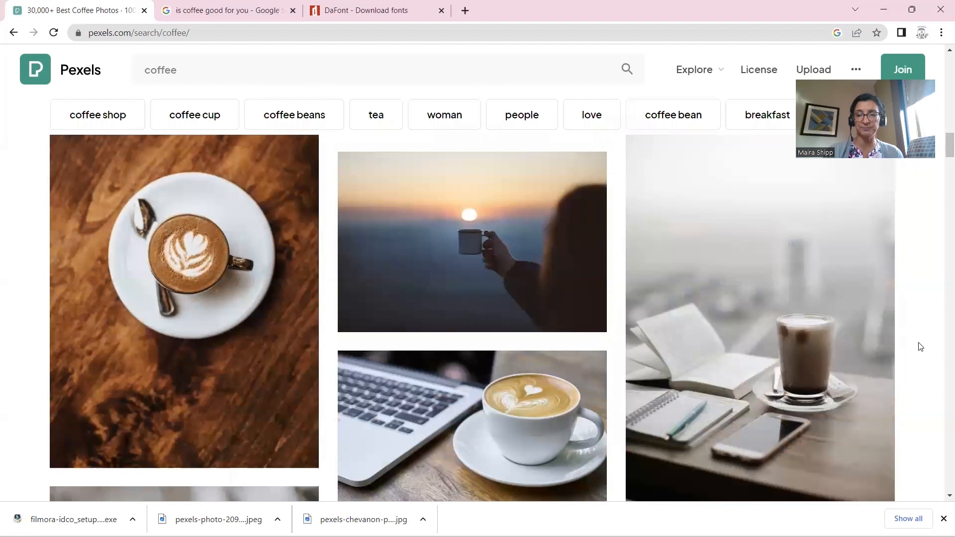
pyautogui.scroll(7, 920, 346)
pyautogui.scroll(7, 921, 347)
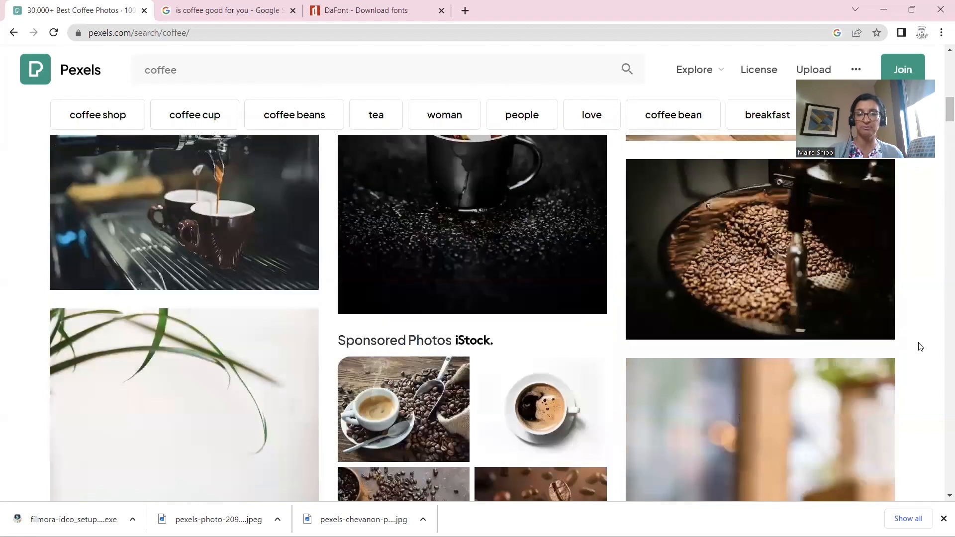
pyautogui.scroll(6, 921, 346)
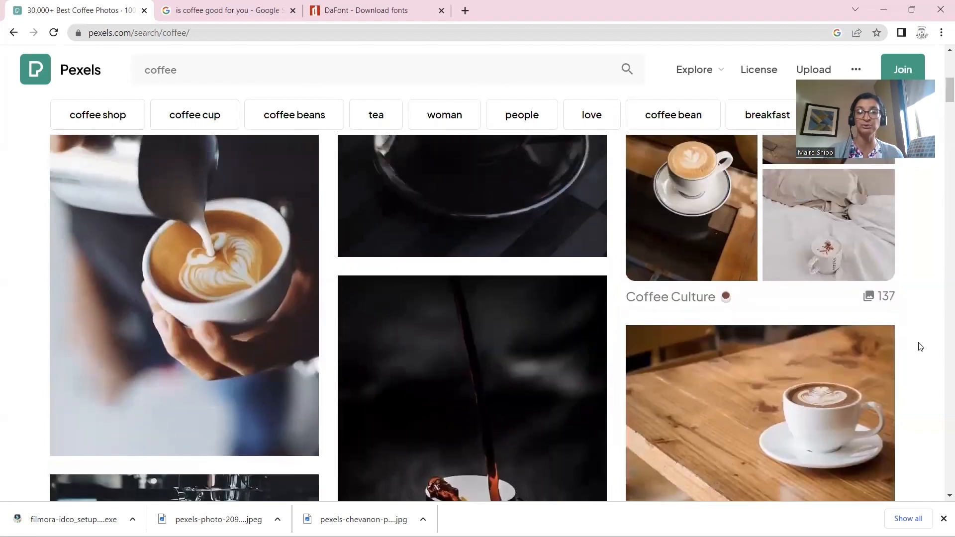
pyautogui.scroll(3, 920, 347)
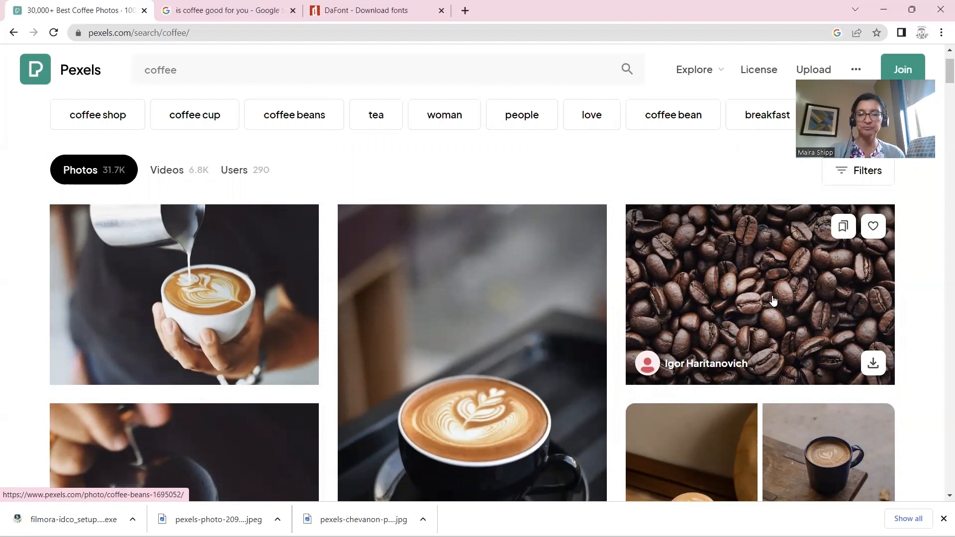
# Open the 'Close-up of Coffee Cup on Table' latte photo, check download sizes, and right-click it for save options
pyautogui.click(478, 240)
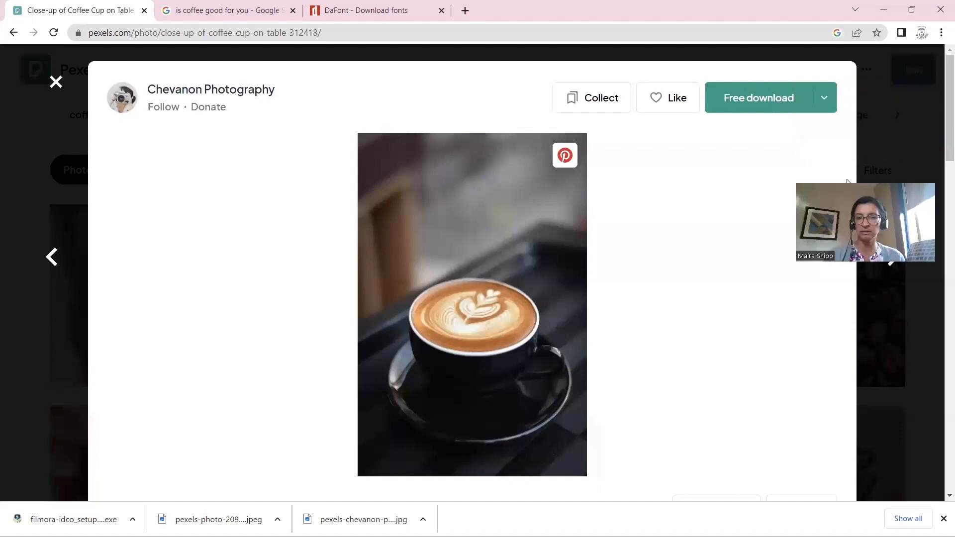
pyautogui.click(822, 100)
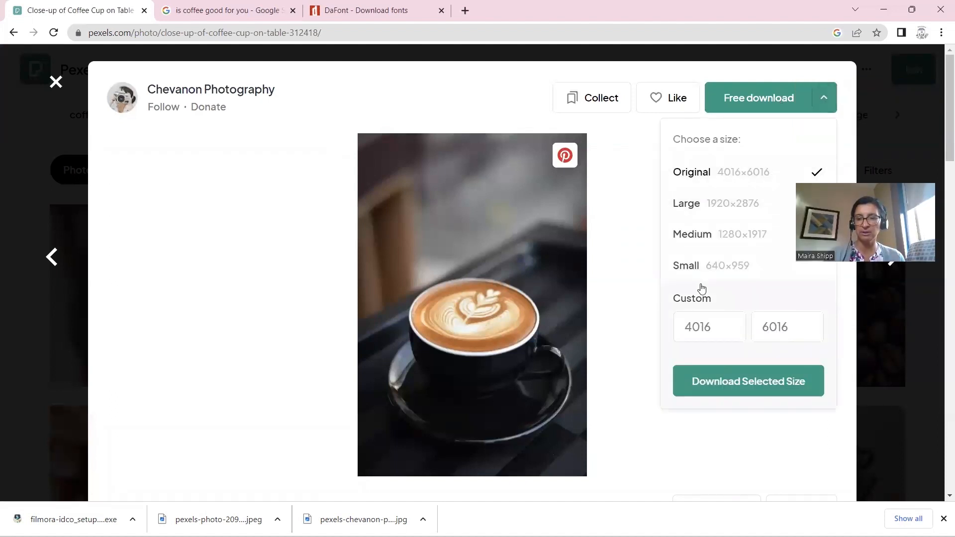
pyautogui.click(636, 297)
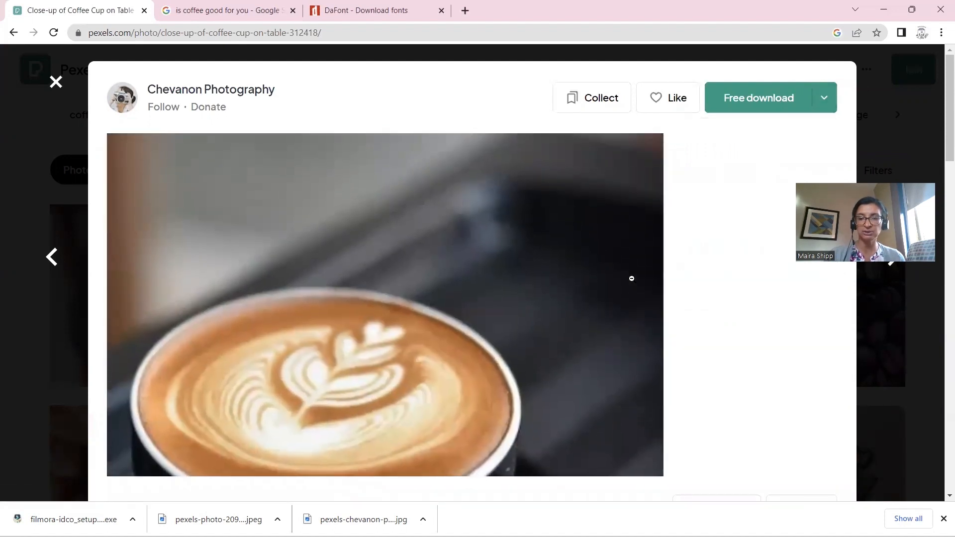
pyautogui.click(631, 277)
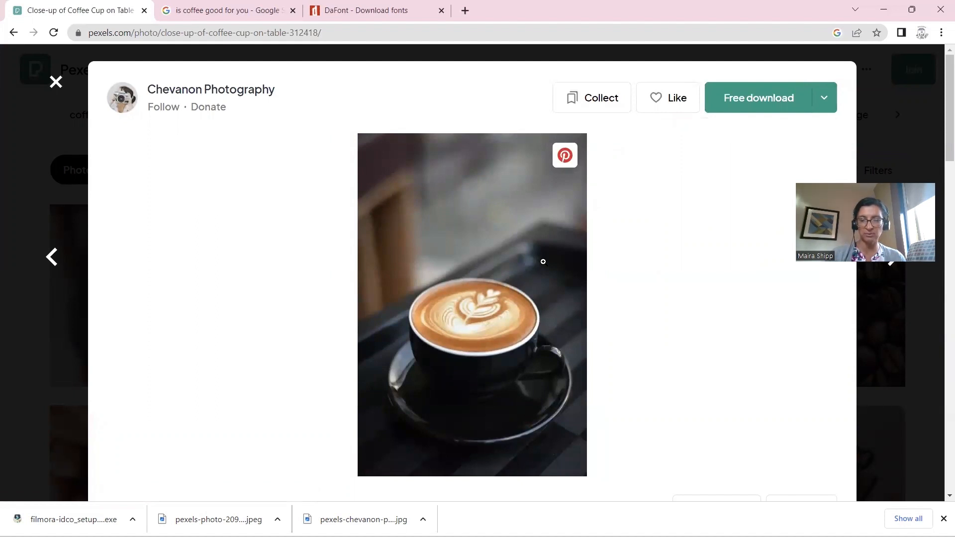
pyautogui.rightClick(543, 262)
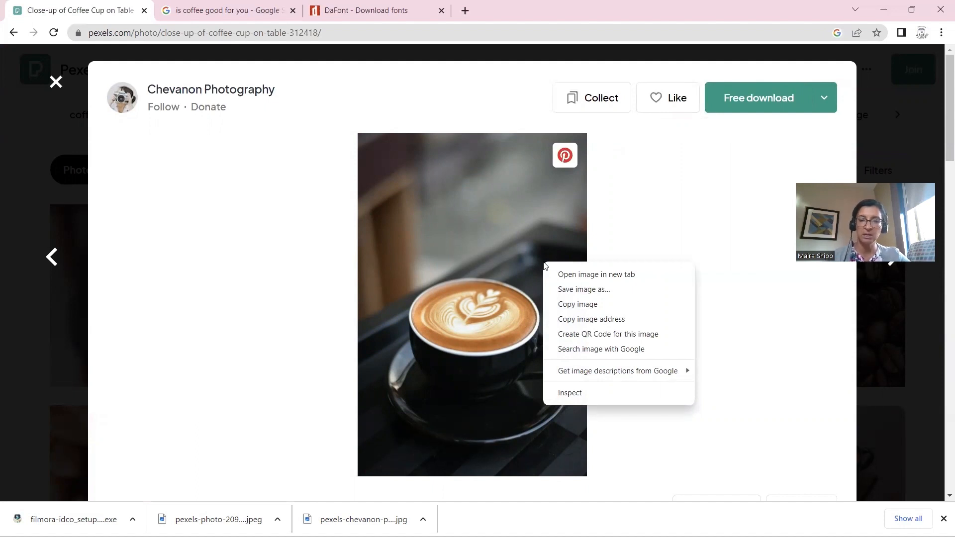
# Save the latte photo as pexels-photo-312418 in a new Images folder under Lone Star > Digital Publishing 1
pyautogui.click(576, 290)
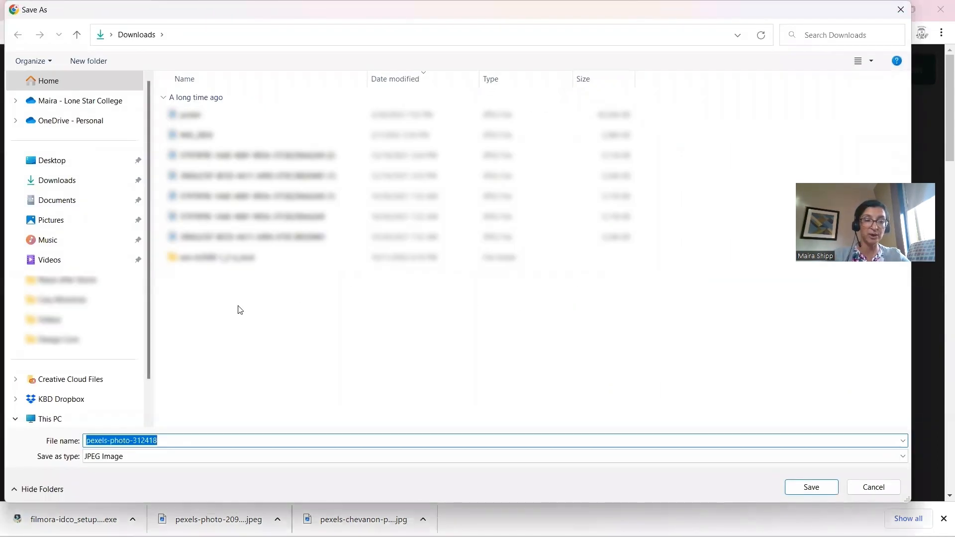
pyautogui.click(33, 342)
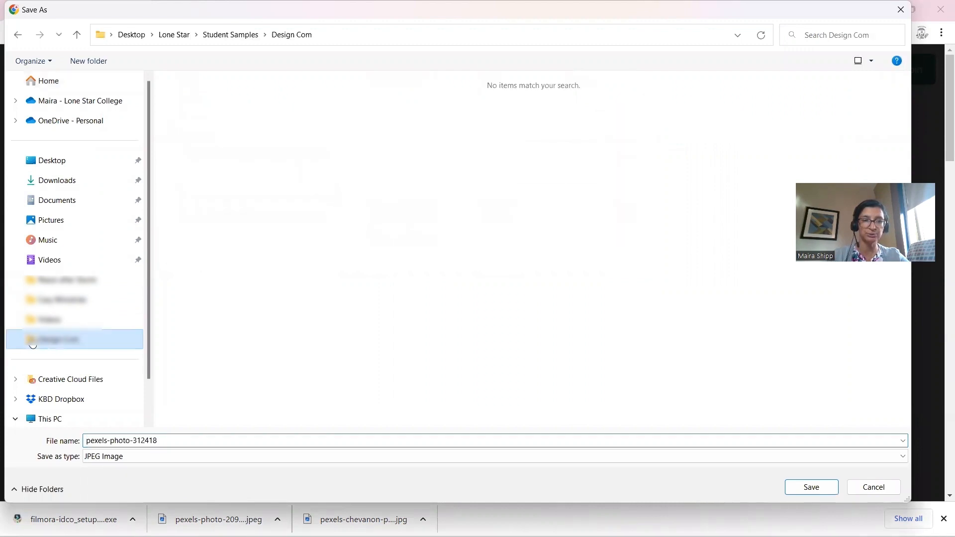
pyautogui.click(173, 35)
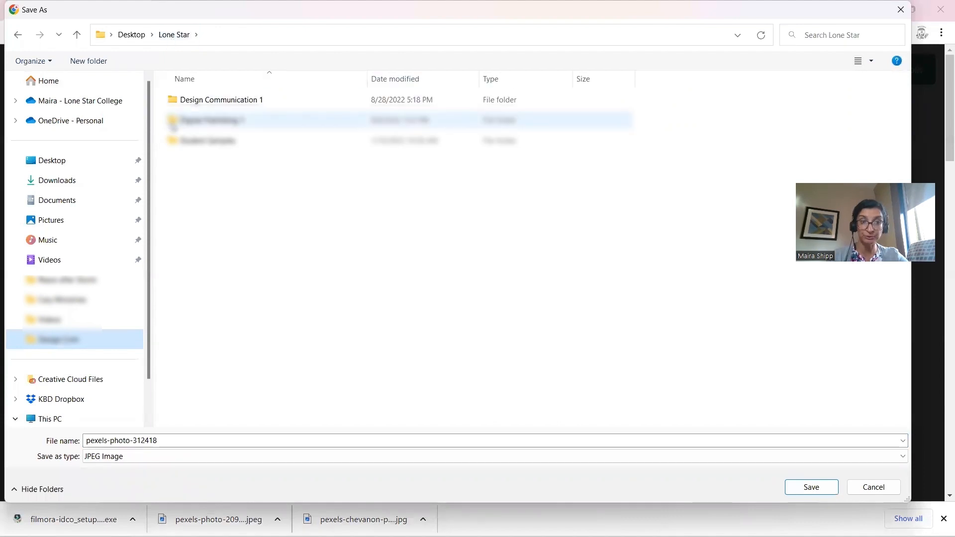
pyautogui.doubleClick(171, 121)
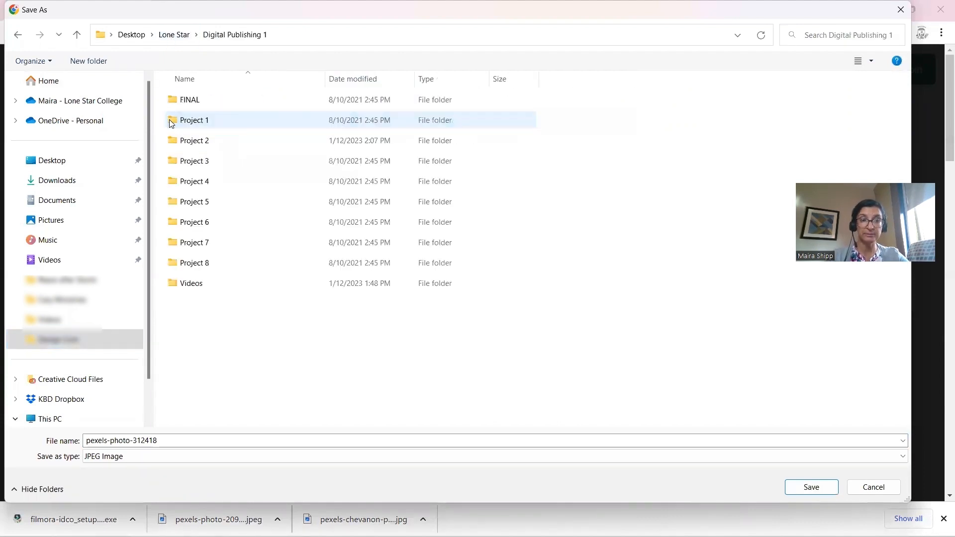
pyautogui.click(97, 63)
pyautogui.write('Images')
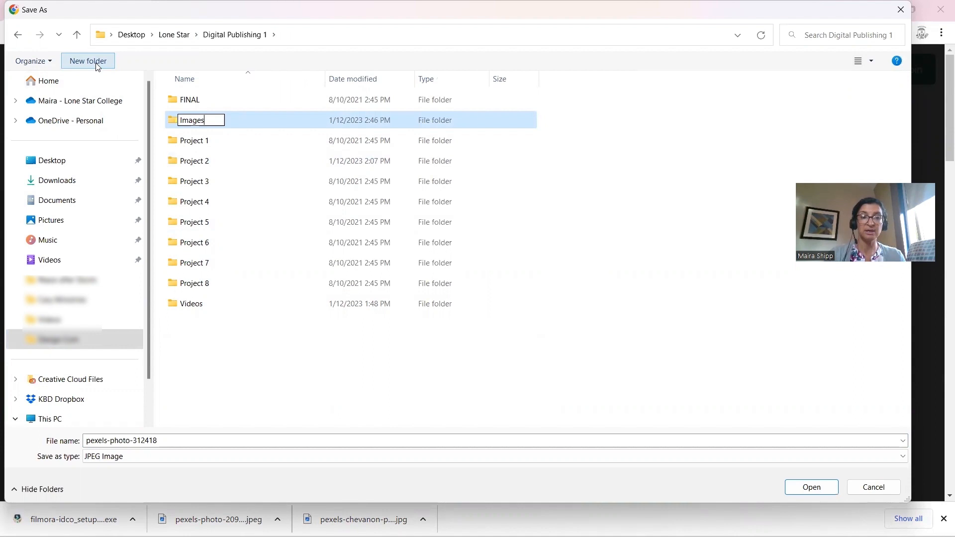
pyautogui.doubleClick(178, 125)
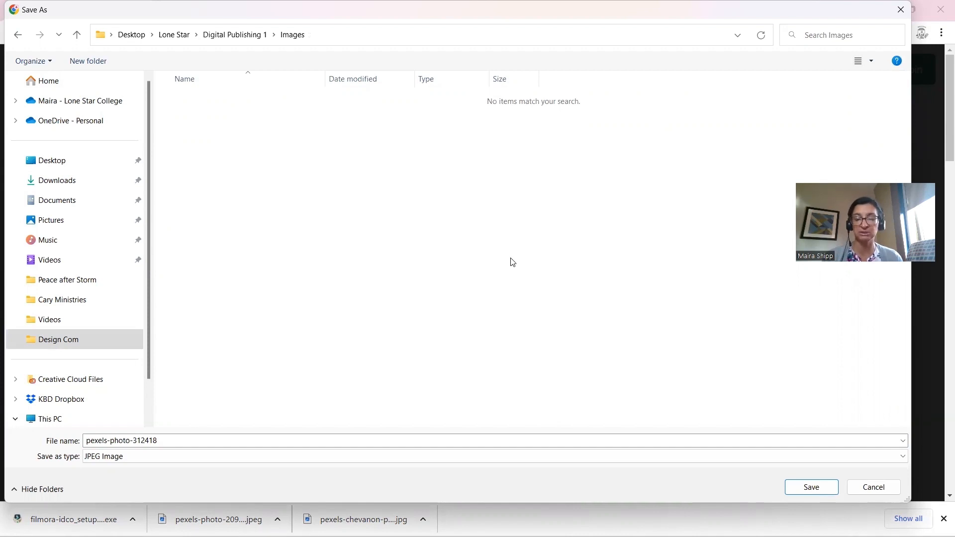
pyautogui.click(811, 487)
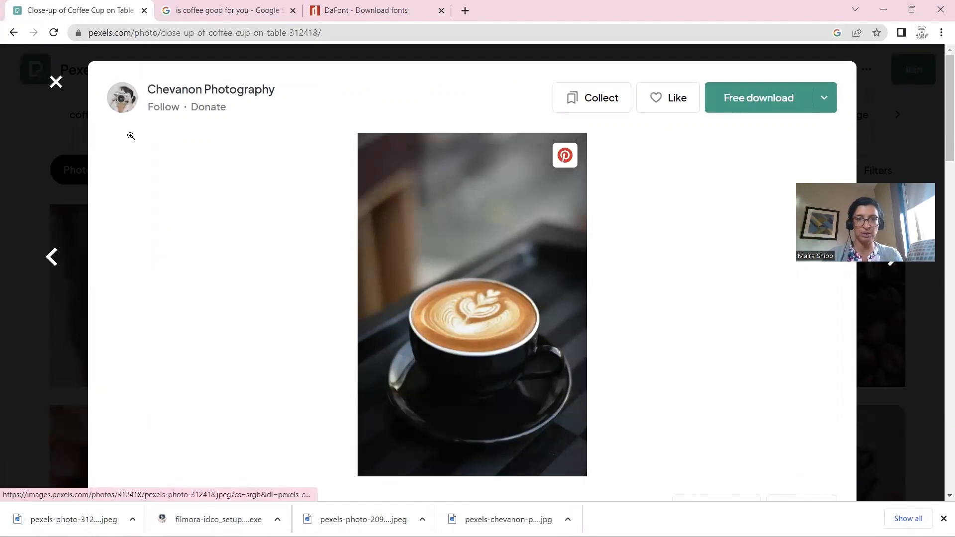
pyautogui.hotkey('alt', 'Tab')
pyautogui.hotkey('alt', 'Tab')
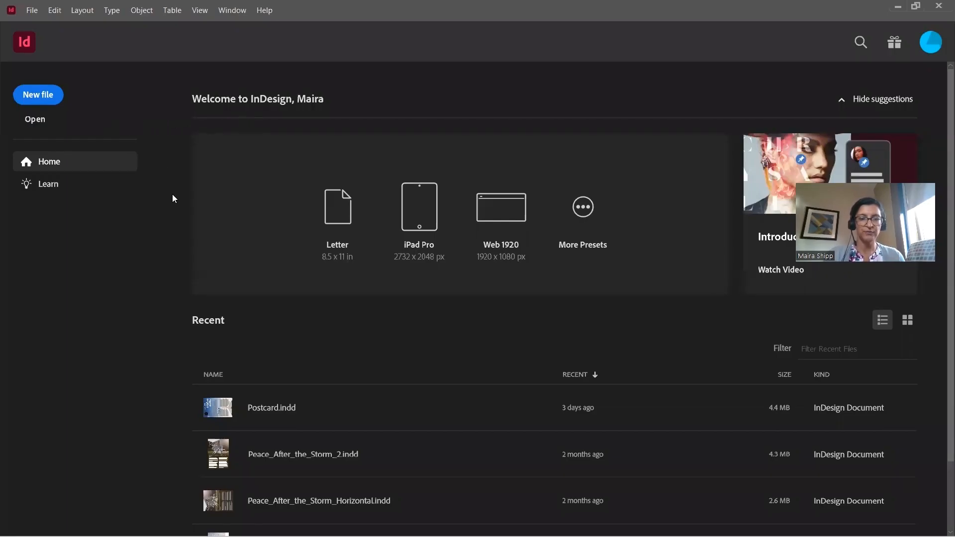
# Start a new document from the Print Letter preset with units set to Inches
pyautogui.click(49, 96)
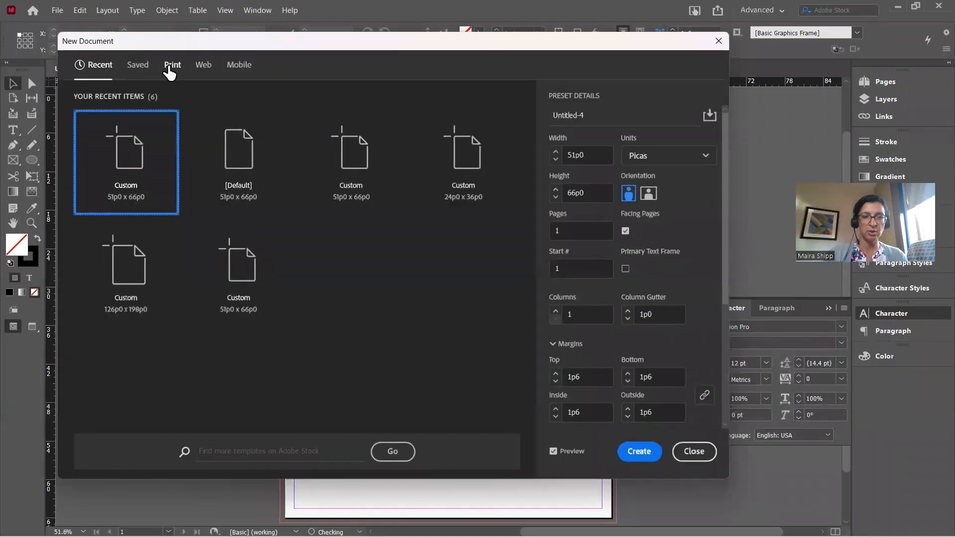
pyautogui.click(169, 67)
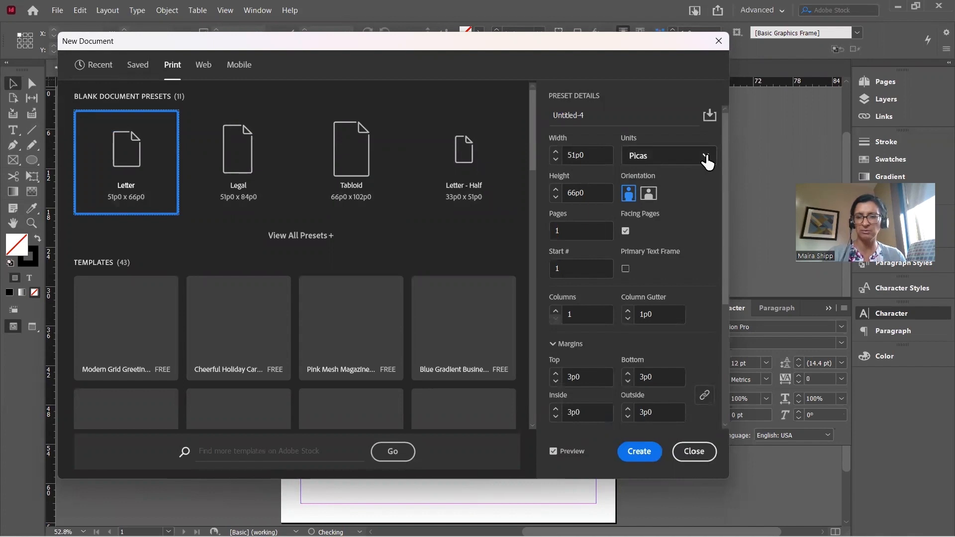
pyautogui.click(706, 156)
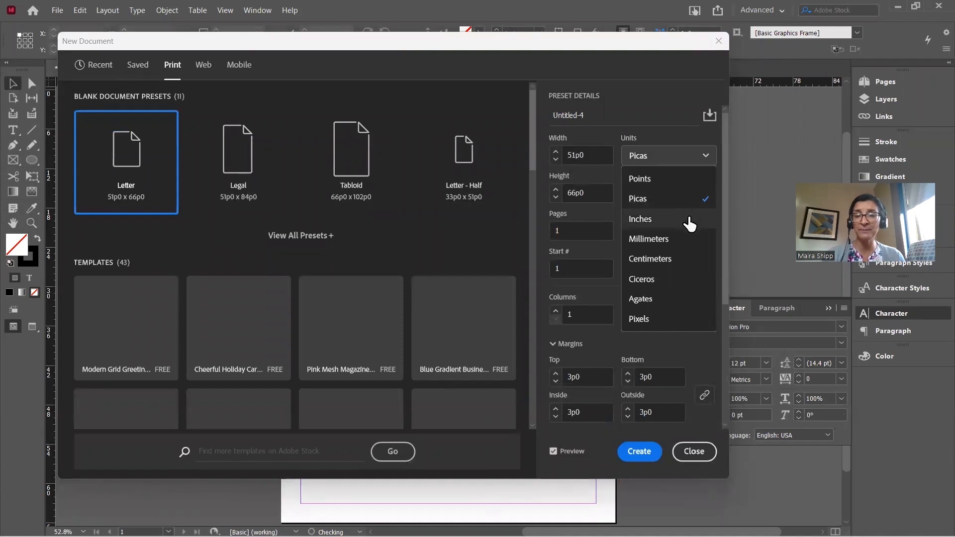
pyautogui.click(690, 223)
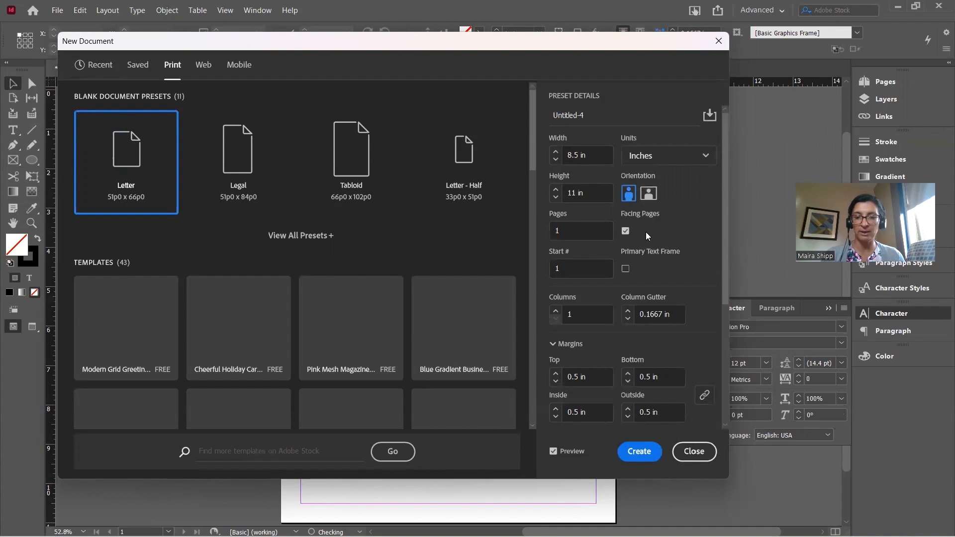
pyautogui.scroll(-4, 647, 236)
pyautogui.scroll(4, 647, 236)
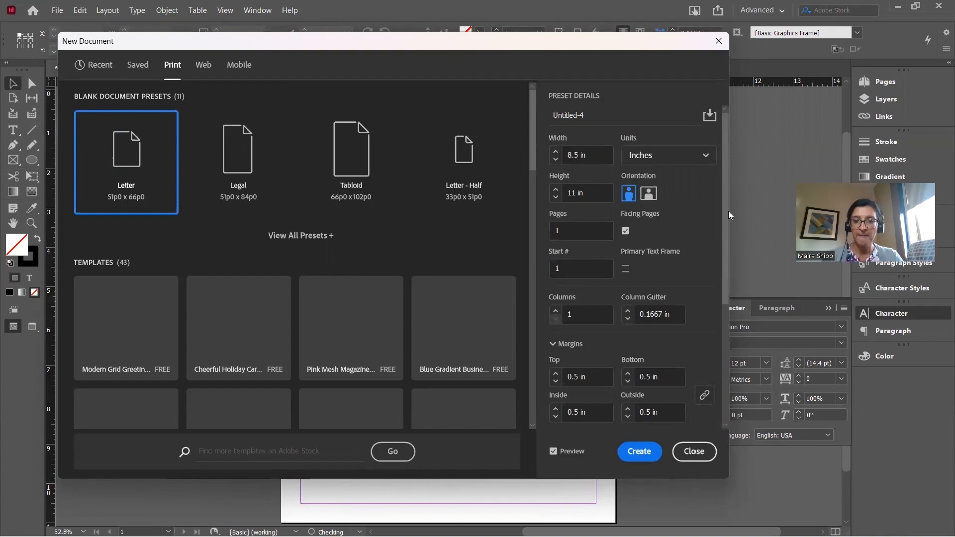
pyautogui.moveTo(726, 210); pyautogui.dragTo(727, 298)
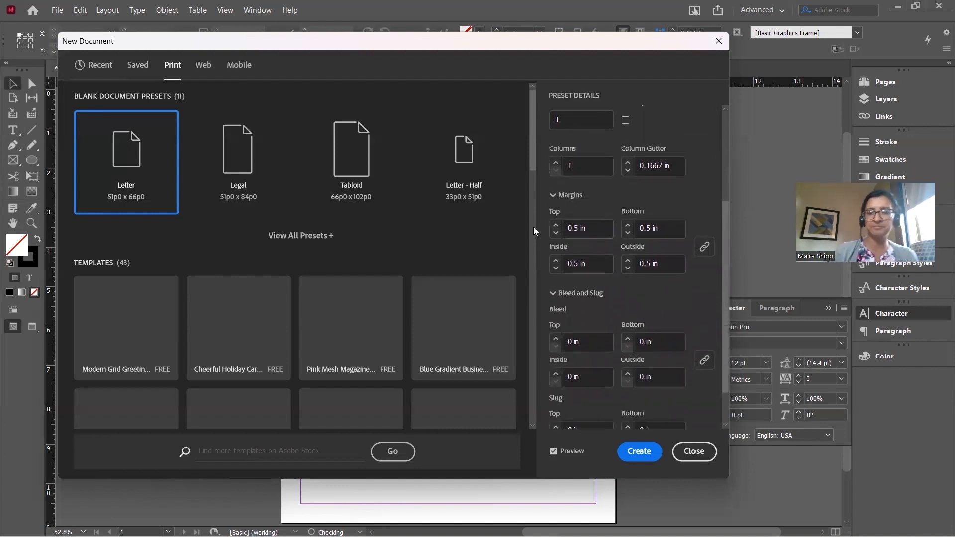
# Lower every margin from 0.5 in to 0.25 in and set a 0.125 in bleed on all sides
pyautogui.click(555, 232)
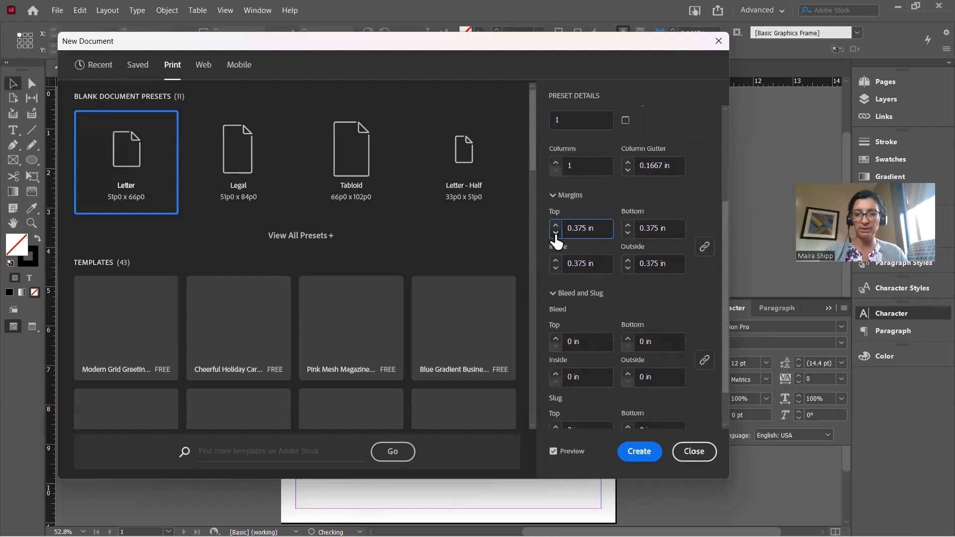
pyautogui.click(556, 232)
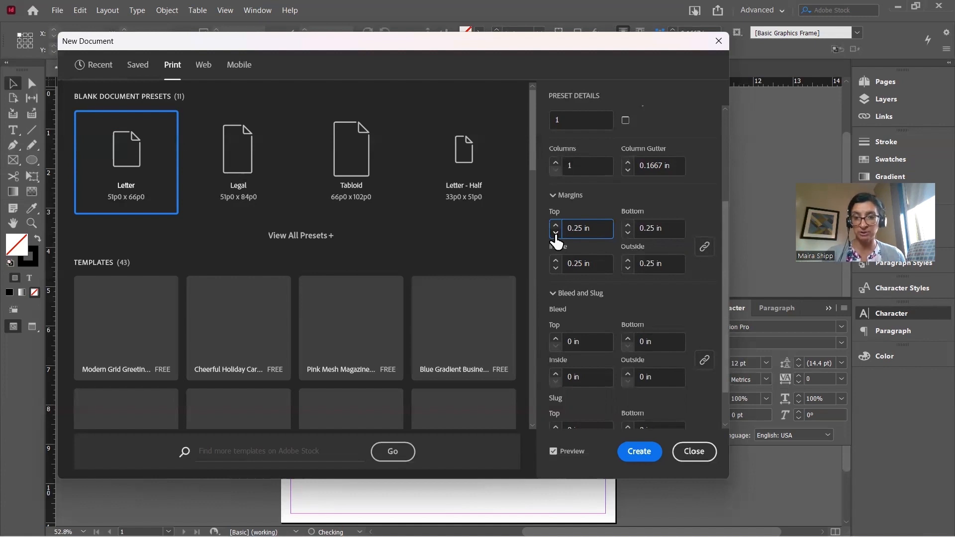
pyautogui.scroll(-1, 590, 316)
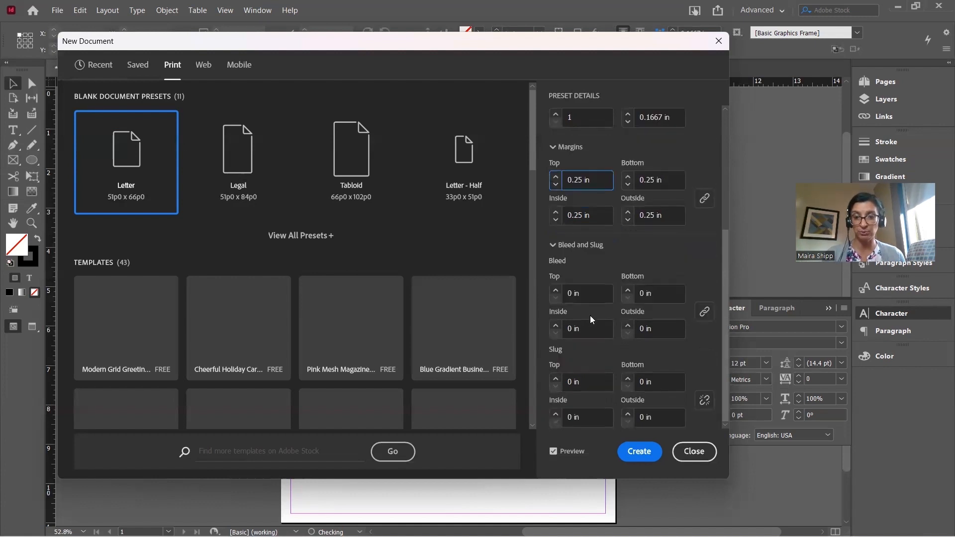
pyautogui.click(554, 290)
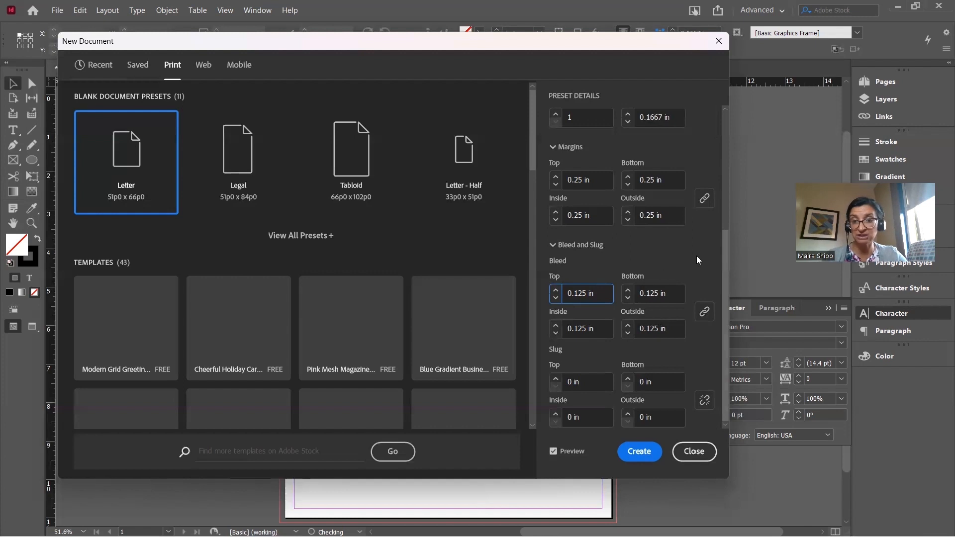
# Create the Letter document, opening the blank page Untitled-4 with margin and bleed guides
pyautogui.click(638, 452)
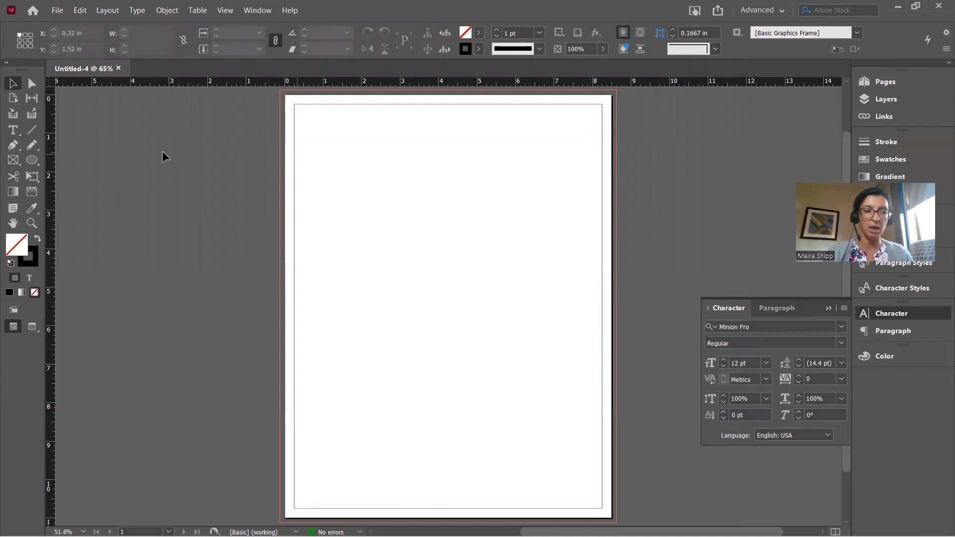
# With the Rectangle tool, draw a 5.8 × 3.54 in rectangle from the page's top-left corner at 0, 0
pyautogui.click(13, 131)
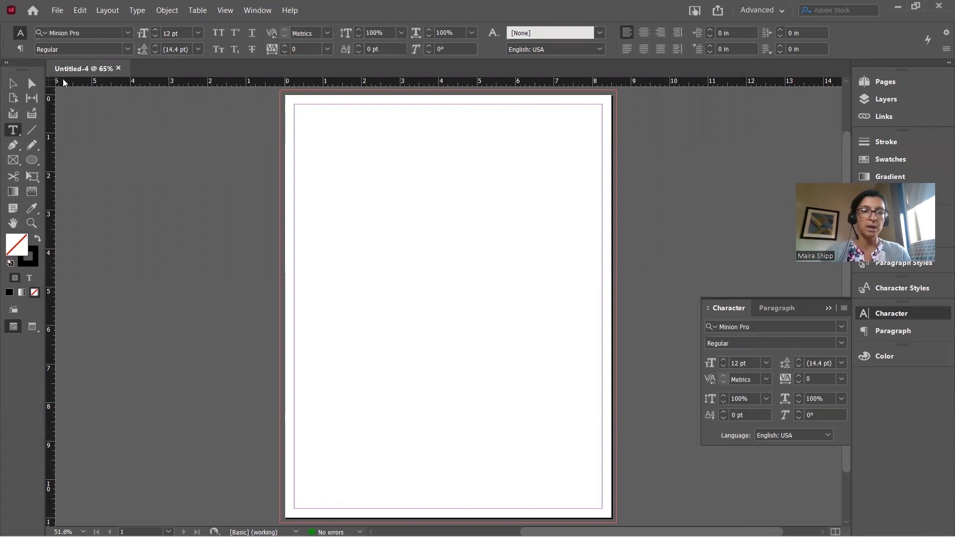
pyautogui.click(13, 83)
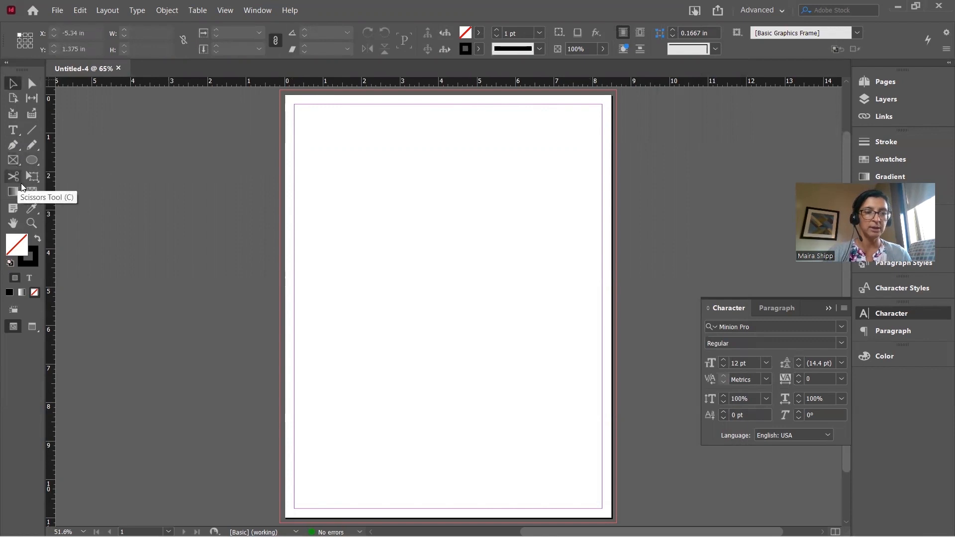
pyautogui.click(30, 162)
pyautogui.moveTo(30, 162); pyautogui.dragTo(62, 173)
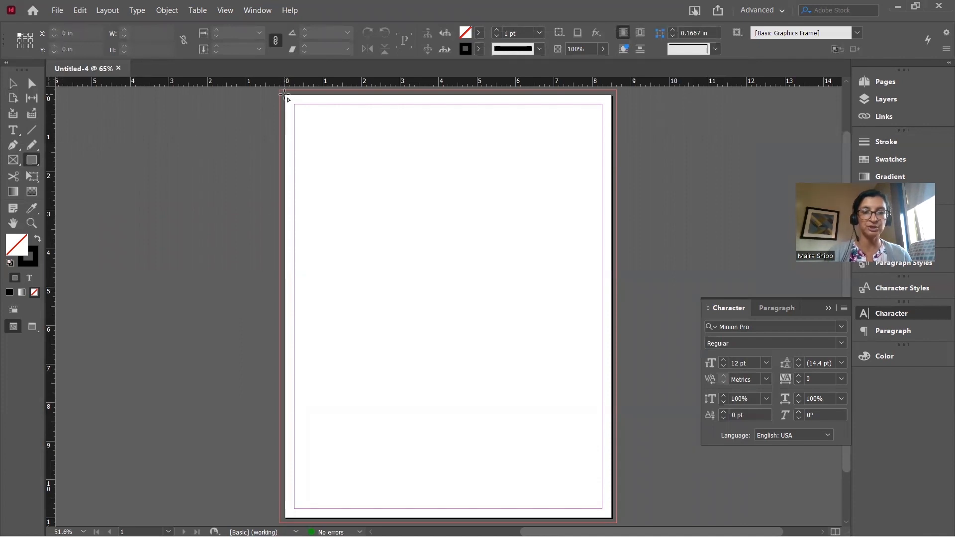
pyautogui.moveTo(286, 95)
pyautogui.mouseDown()
pyautogui.moveTo(375, 196)
pyautogui.moveTo(500, 204)
pyautogui.moveTo(508, 231)
pyautogui.mouseUp()
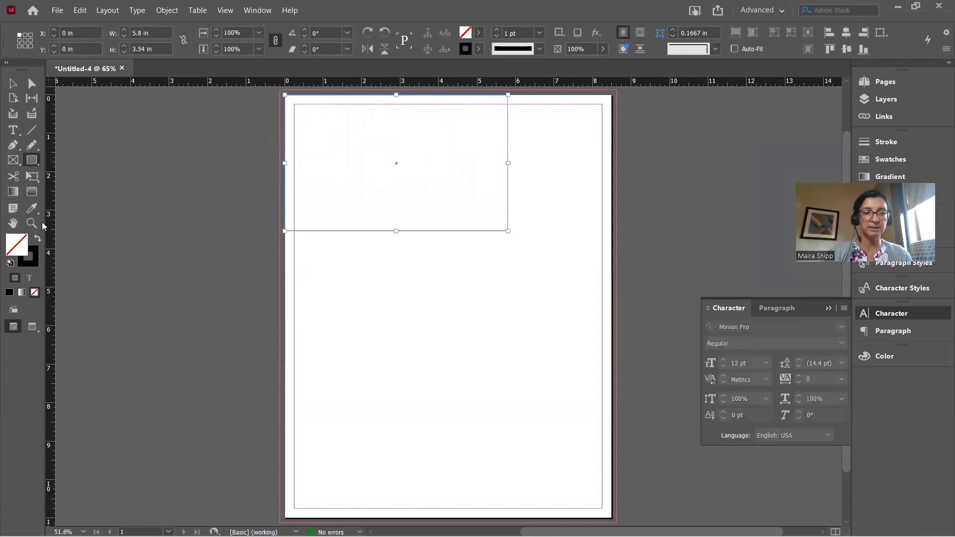
# Fill the rectangle solid black with no stroke and stretch its corner out to the bleed
pyautogui.click(38, 239)
pyautogui.click(13, 84)
pyautogui.moveTo(283, 94); pyautogui.dragTo(280, 90)
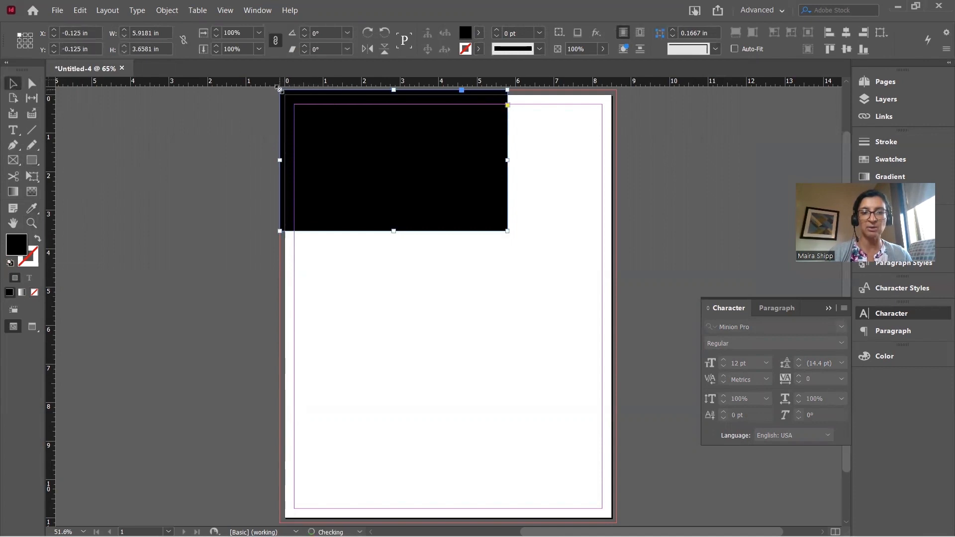
# Select the black rectangle and delete it, leaving the page empty
pyautogui.click(234, 133)
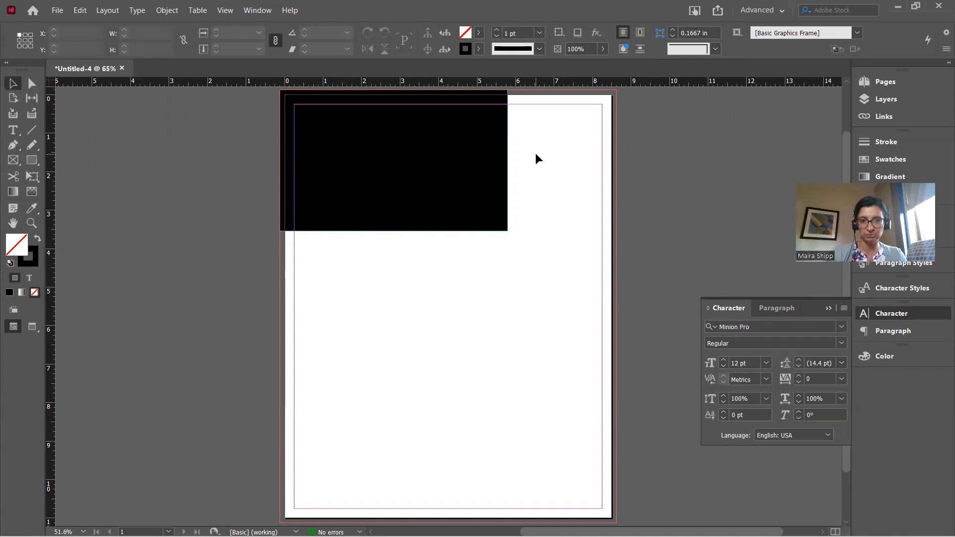
pyautogui.click(481, 154)
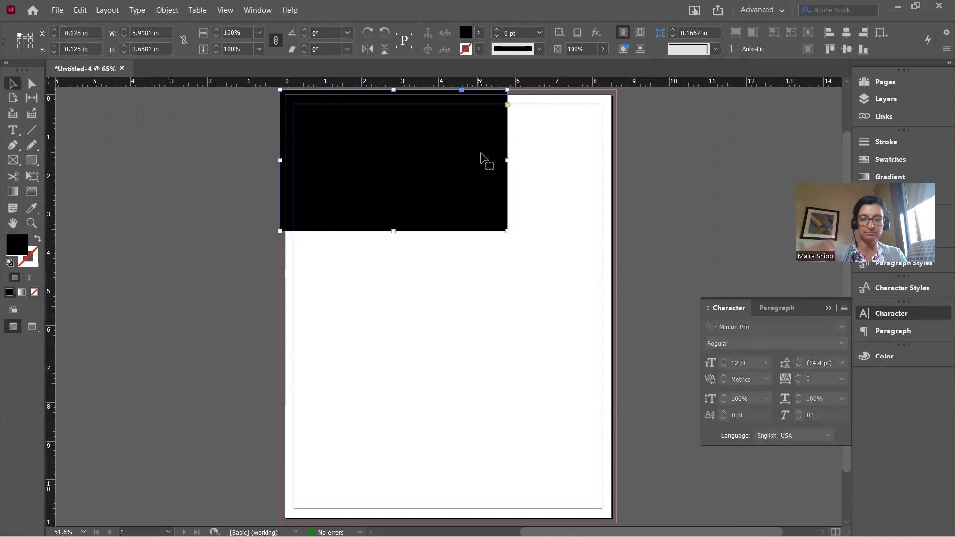
pyautogui.press('Delete')
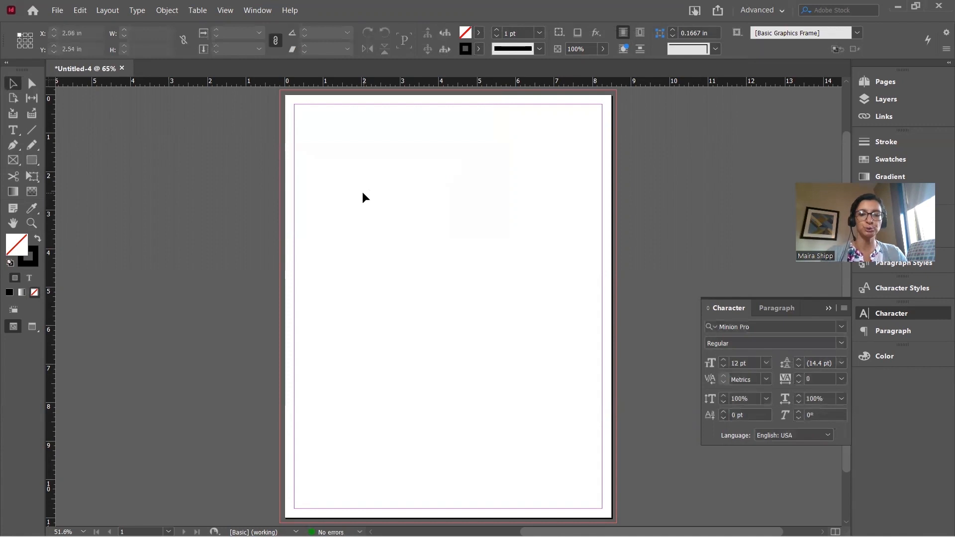
# Draw an 8.75 × 11.25 in image frame covering the full bleed, then bring up Place
pyautogui.click(14, 159)
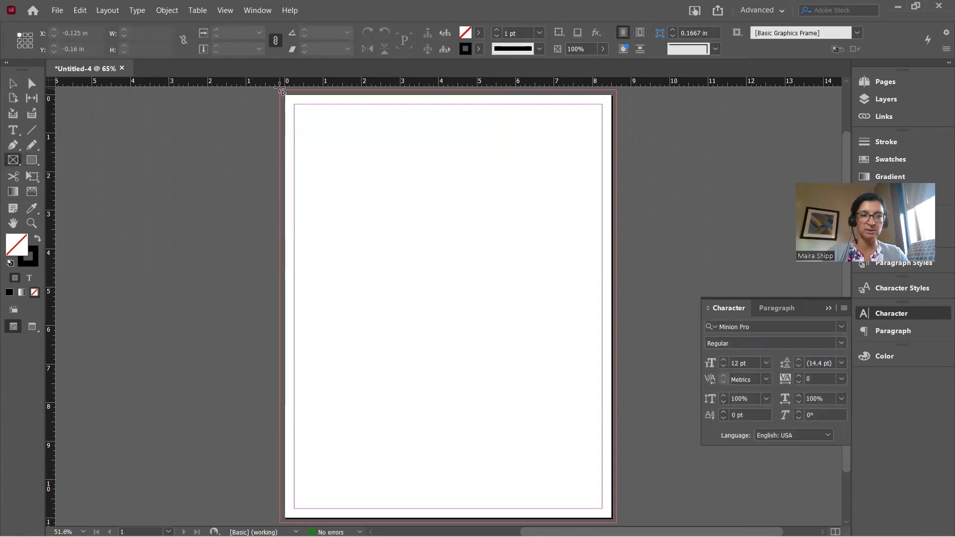
pyautogui.moveTo(281, 90); pyautogui.dragTo(616, 522)
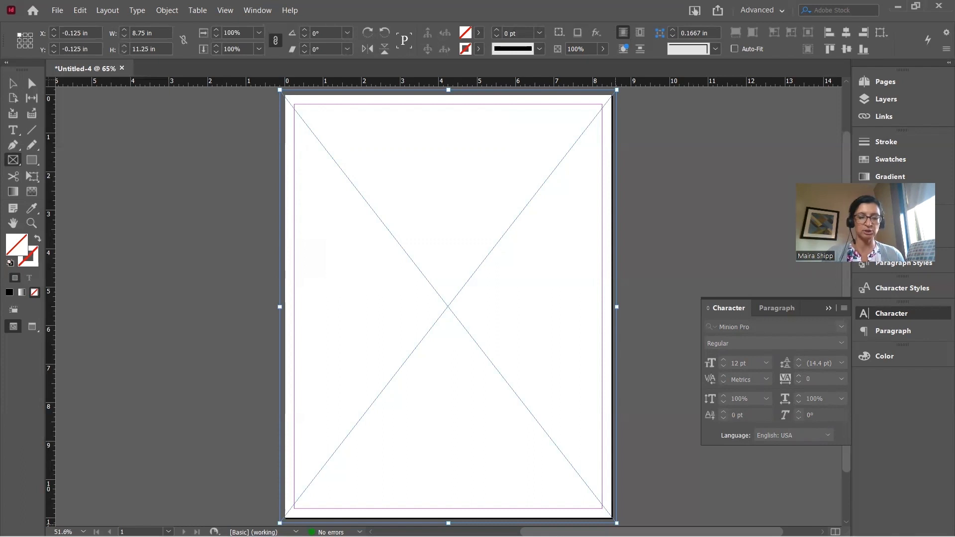
pyautogui.hotkey('ctrl', 'd')
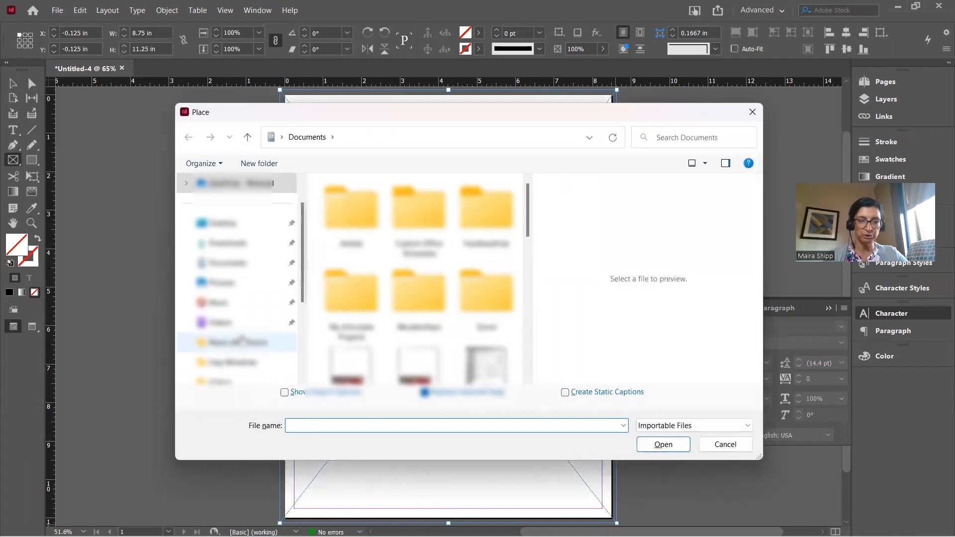
# Place pexels-photo-312418 from Digital Publishing 1 > Images and fit it proportionally in the frame
pyautogui.scroll(-3, 242, 341)
pyautogui.scroll(-1, 242, 341)
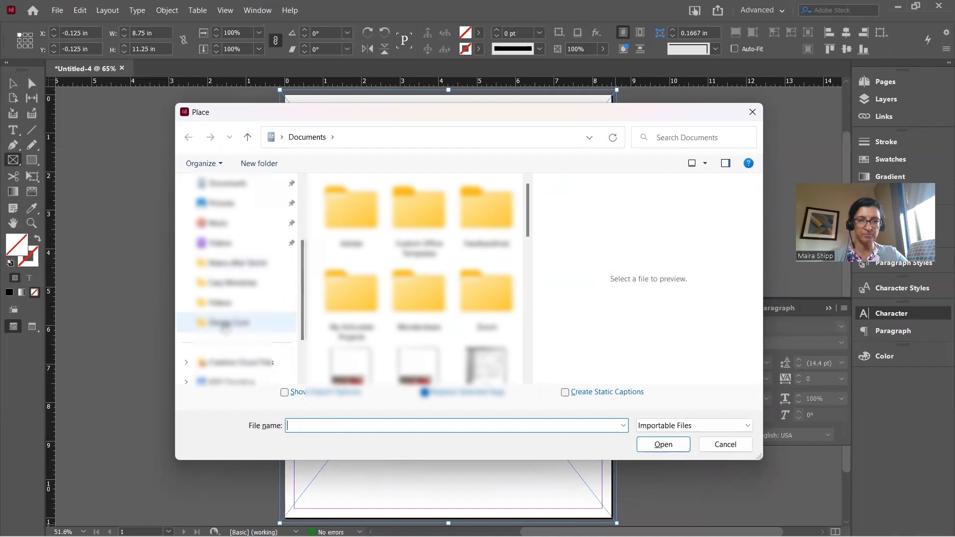
pyautogui.click(225, 324)
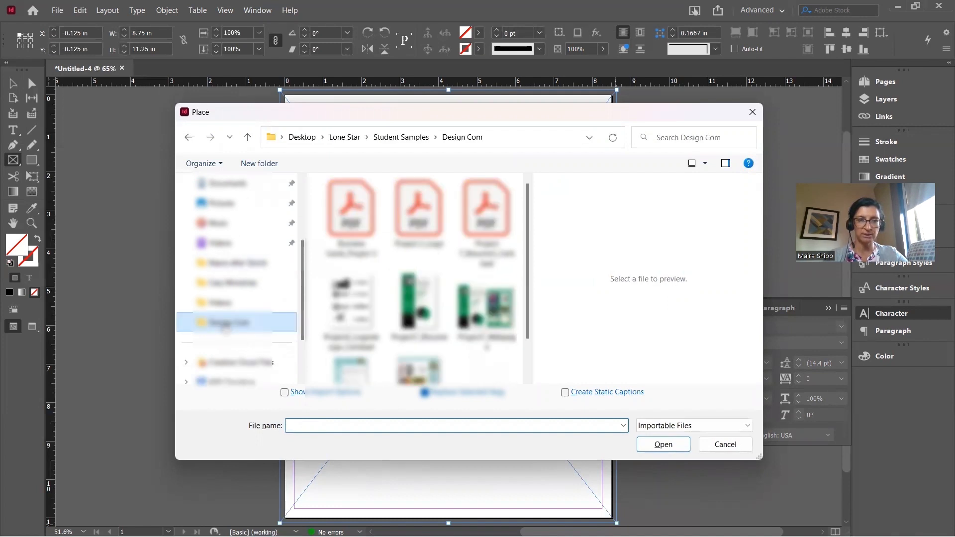
pyautogui.click(346, 138)
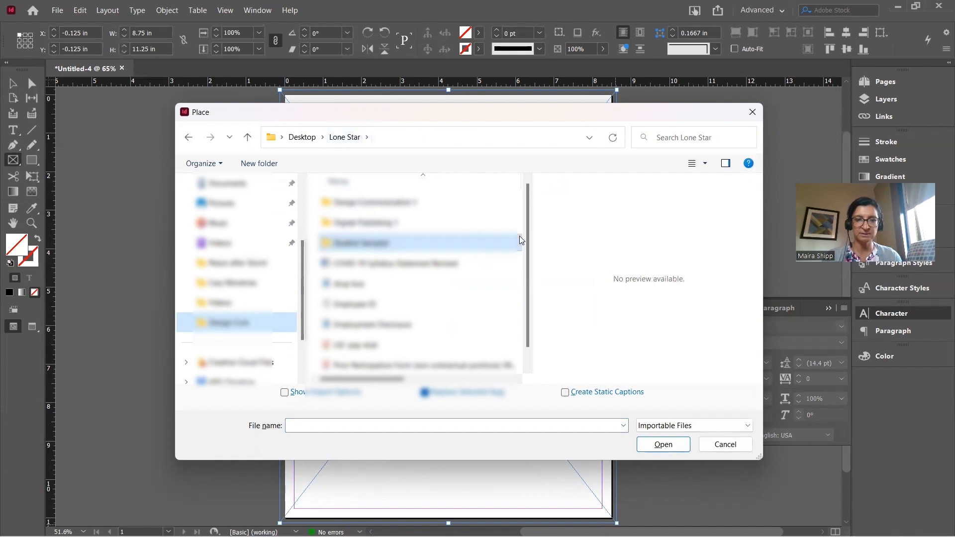
pyautogui.scroll(-1, 526, 254)
pyautogui.scroll(1, 525, 253)
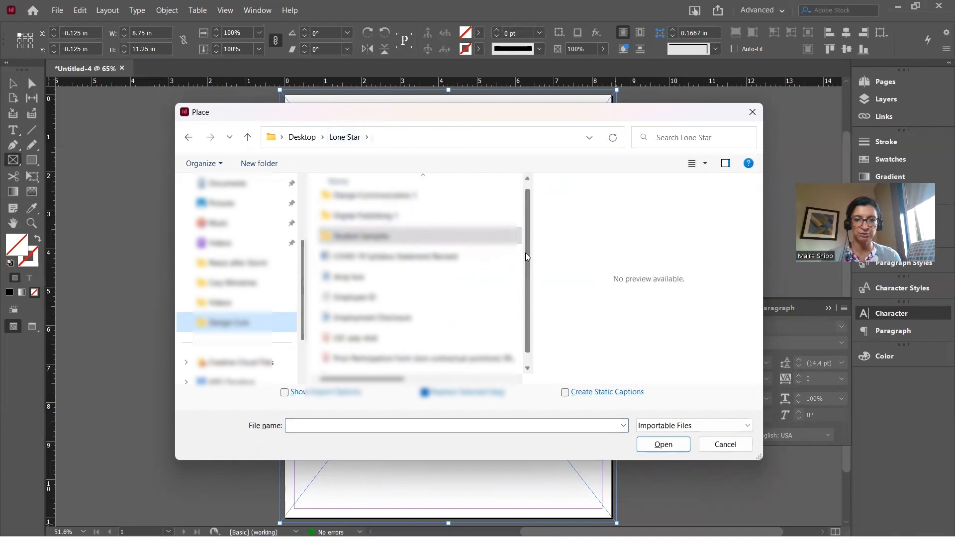
pyautogui.doubleClick(398, 223)
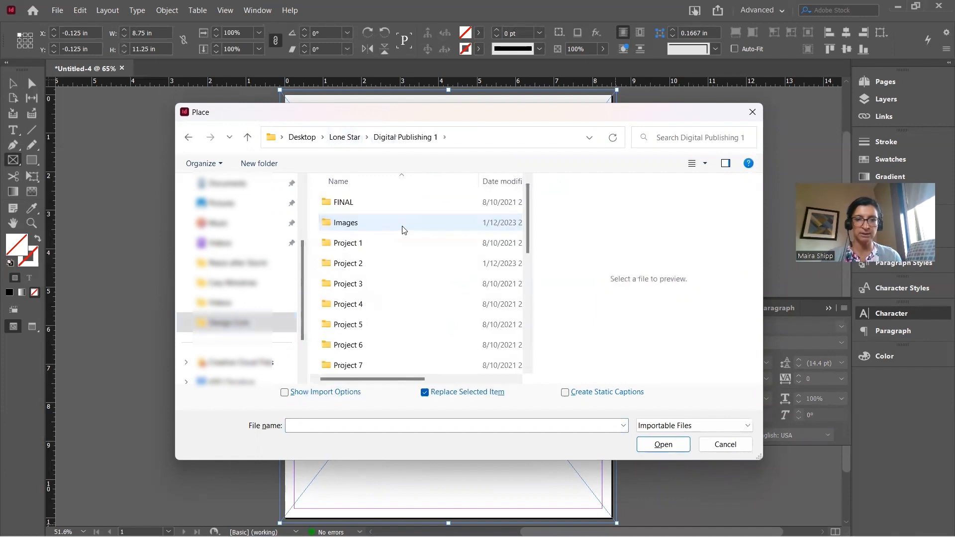
pyautogui.doubleClick(368, 223)
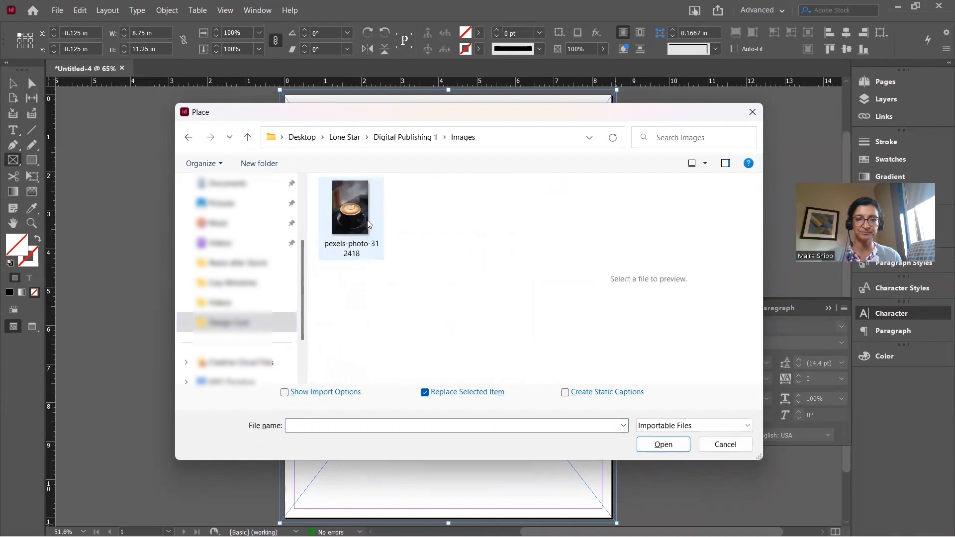
pyautogui.click(355, 214)
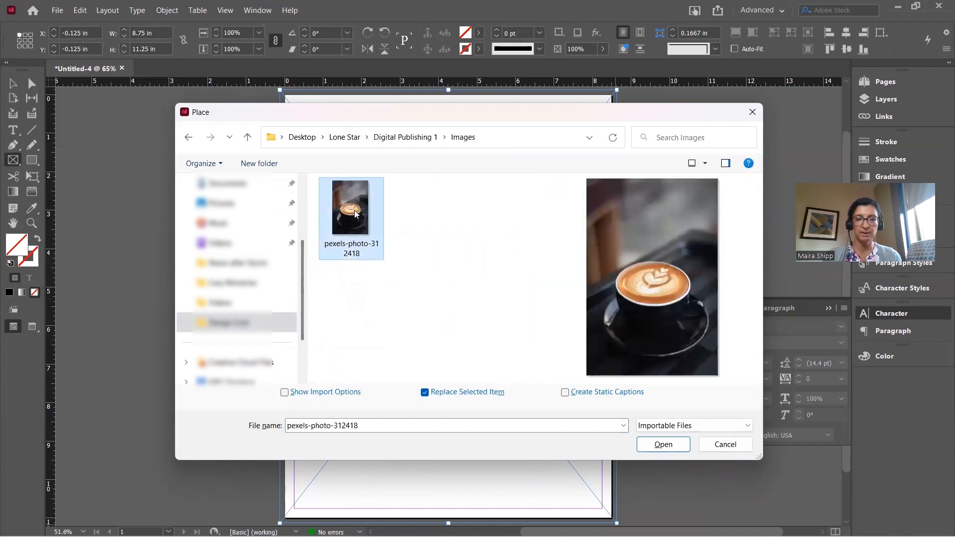
pyautogui.click(663, 444)
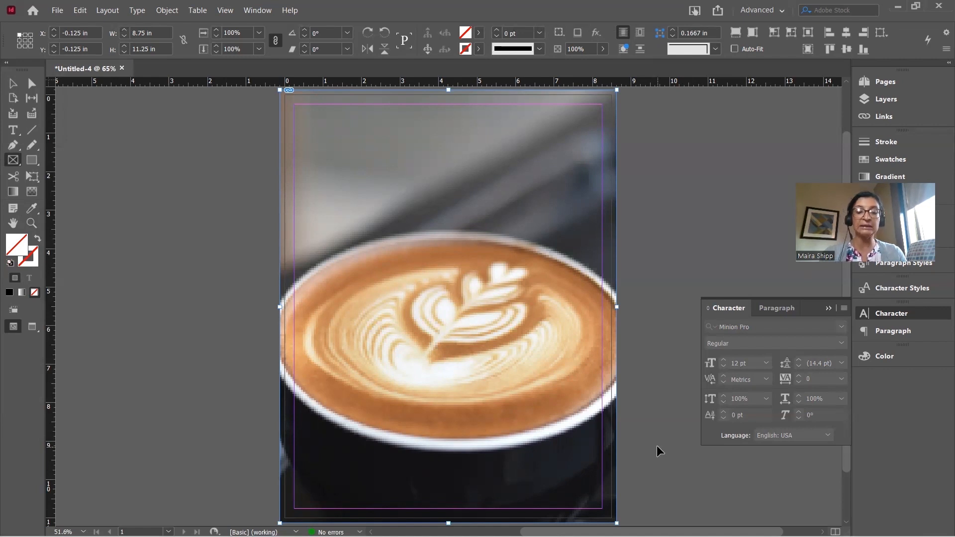
pyautogui.hotkey('ctrl', 'alt', 'shift', 'e')
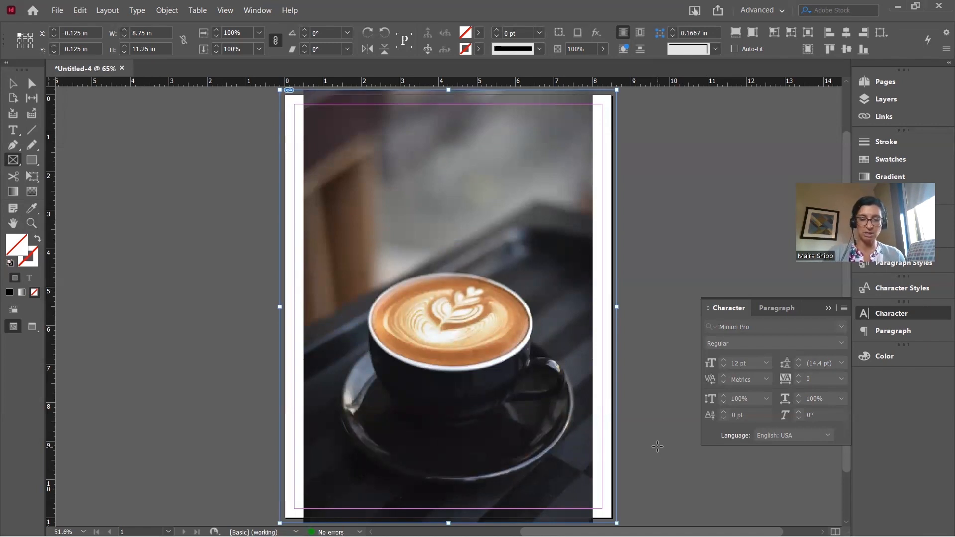
pyautogui.hotkey('ctrl', '-')
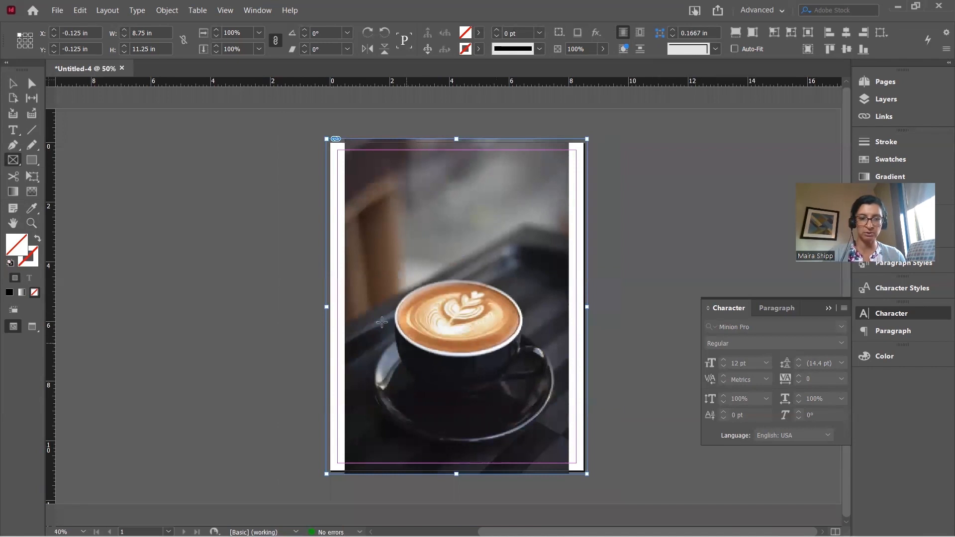
# Pull the photo frame's left and right sides inward until it is 7.5 in wide
pyautogui.click(13, 83)
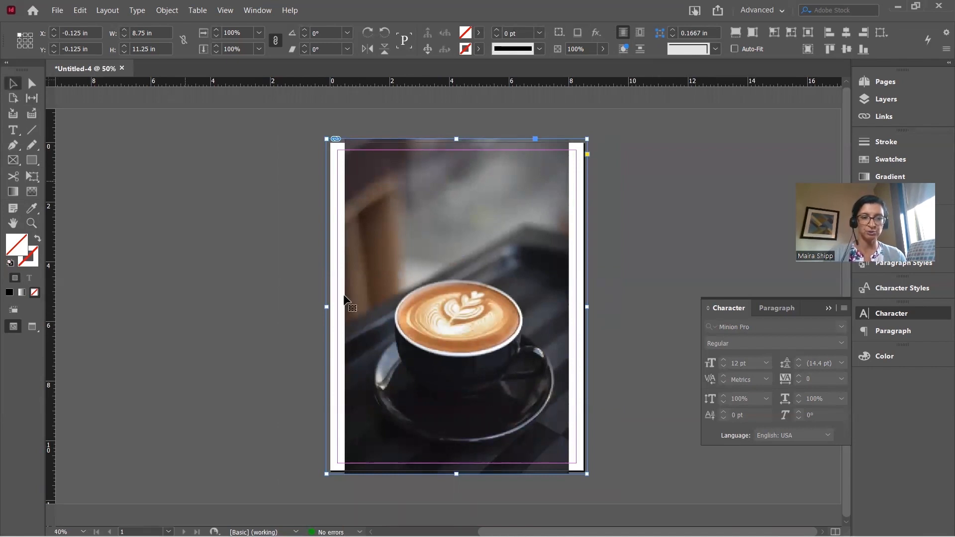
pyautogui.moveTo(326, 307); pyautogui.dragTo(345, 308)
pyautogui.hscroll(-4, 345, 307)
pyautogui.click(300, 297)
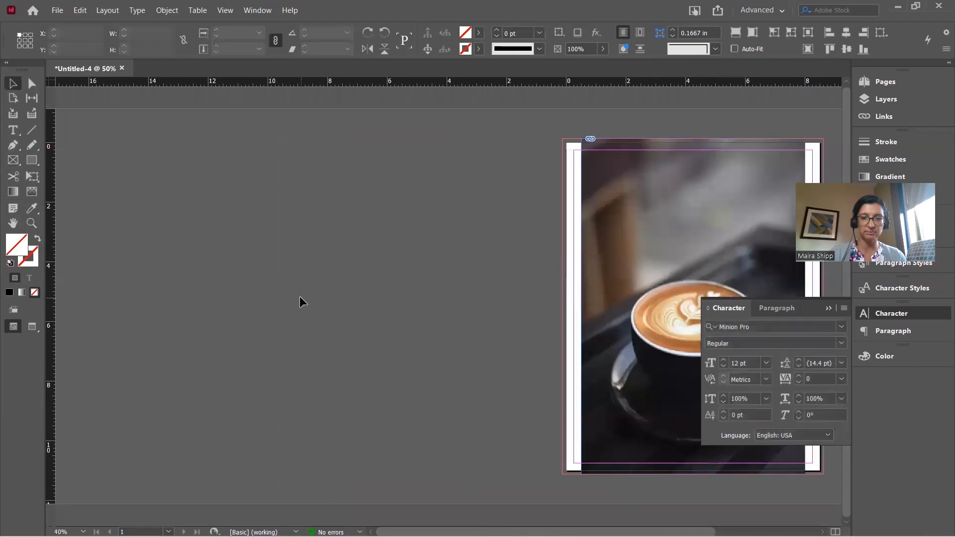
pyautogui.hscroll(4, 300, 296)
pyautogui.click(390, 285)
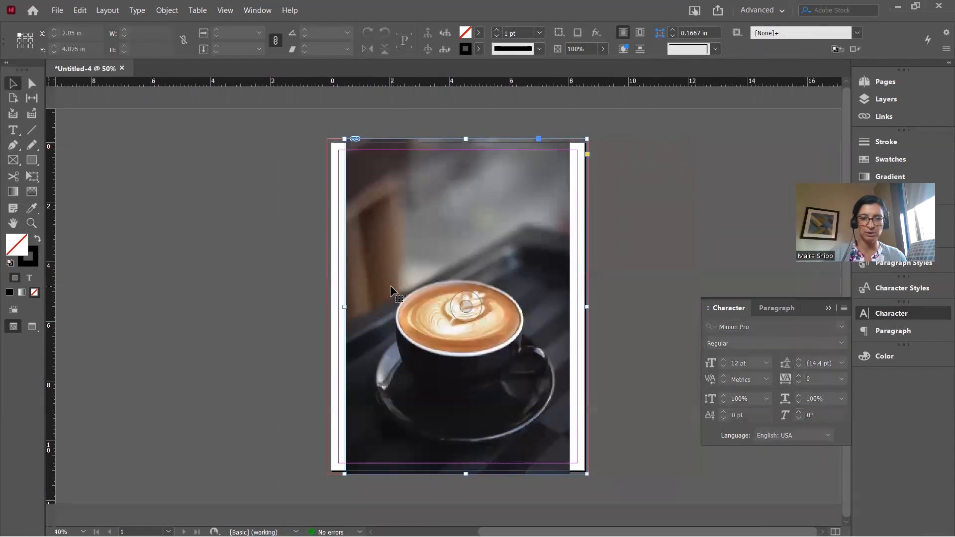
pyautogui.moveTo(587, 307); pyautogui.dragTo(569, 305)
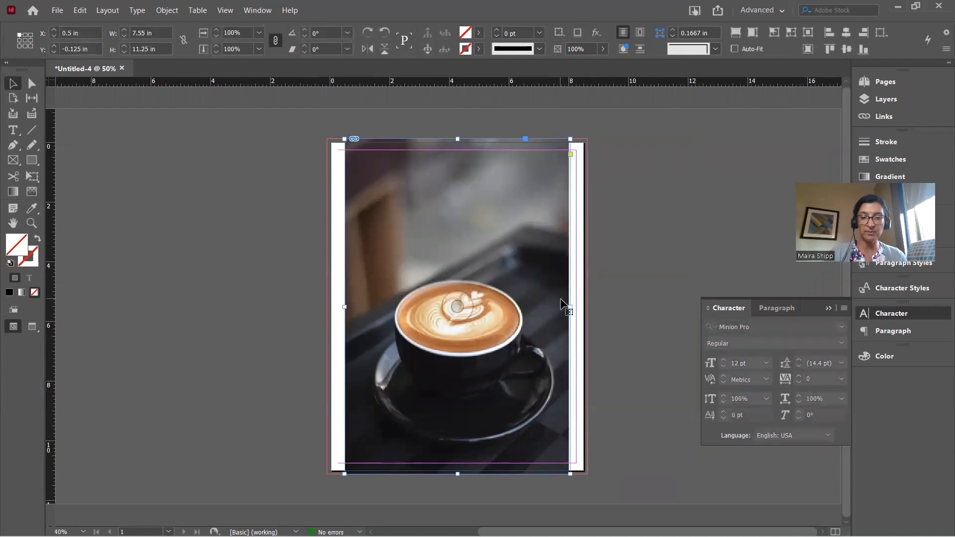
pyautogui.moveTo(569, 305)
pyautogui.mouseDown()
pyautogui.moveTo(549, 305)
pyautogui.moveTo(587, 304)
pyautogui.mouseUp()
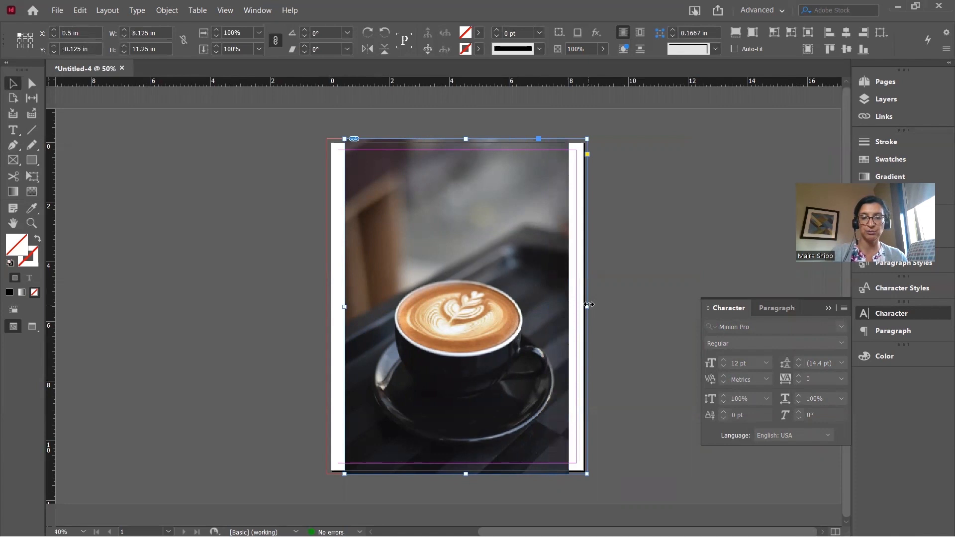
pyautogui.moveTo(587, 304); pyautogui.dragTo(568, 305)
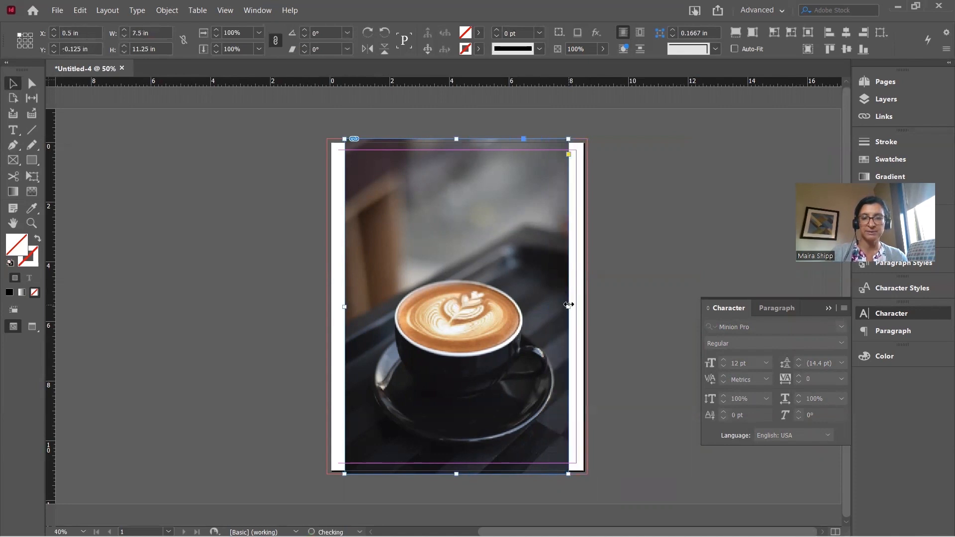
pyautogui.click(622, 315)
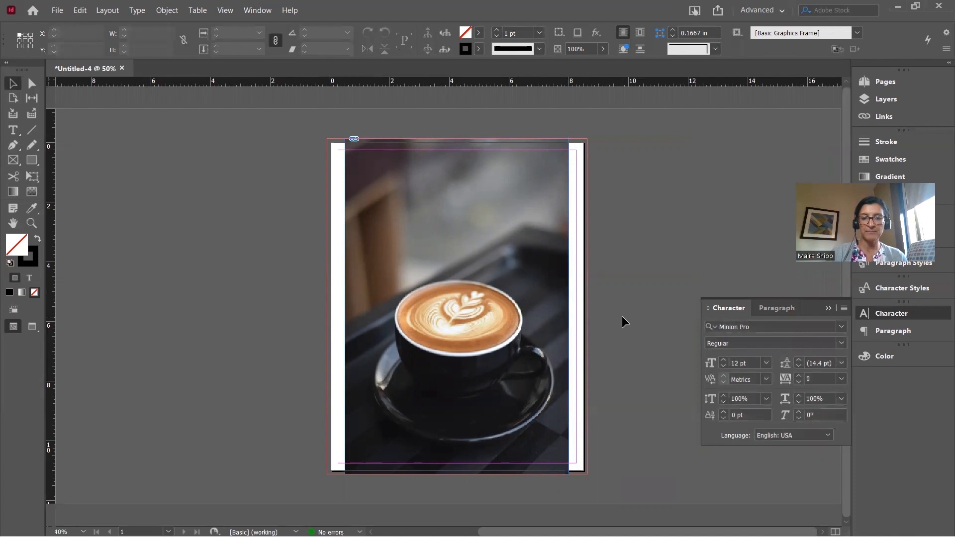
pyautogui.click(551, 319)
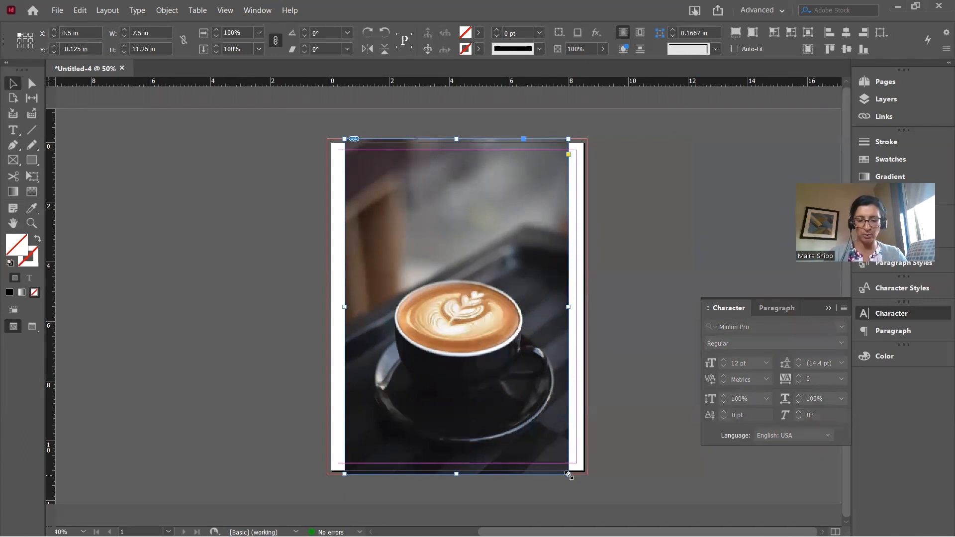
# Enlarge the photo frame to about 8.87 × 11.25 in so it fills the page to the bleed
pyautogui.moveTo(569, 474); pyautogui.dragTo(589, 504)
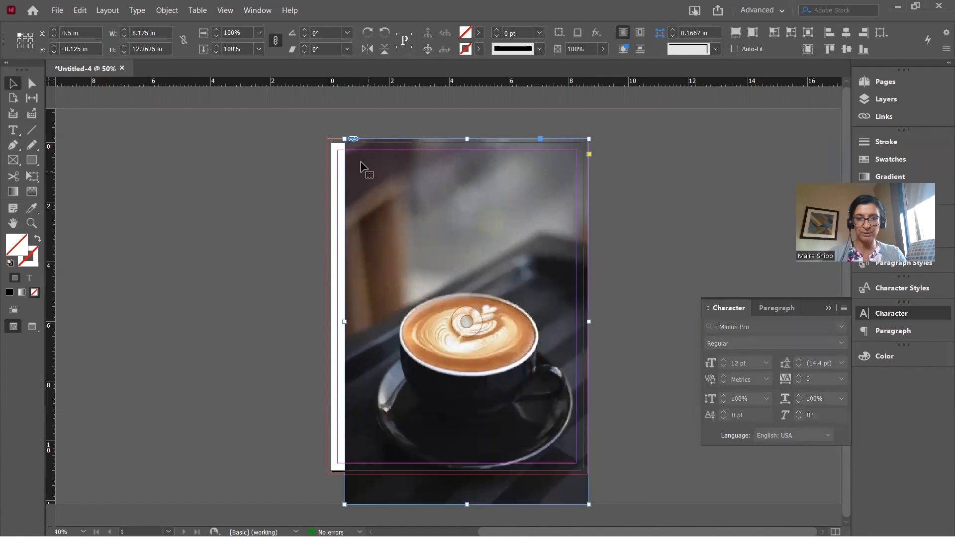
pyautogui.moveTo(343, 138); pyautogui.dragTo(324, 131)
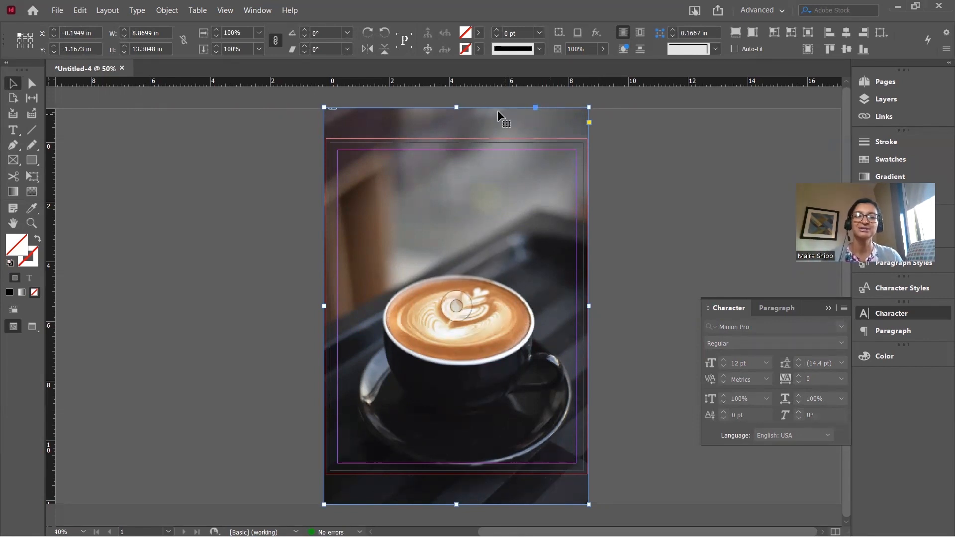
pyautogui.moveTo(456, 108); pyautogui.dragTo(454, 139)
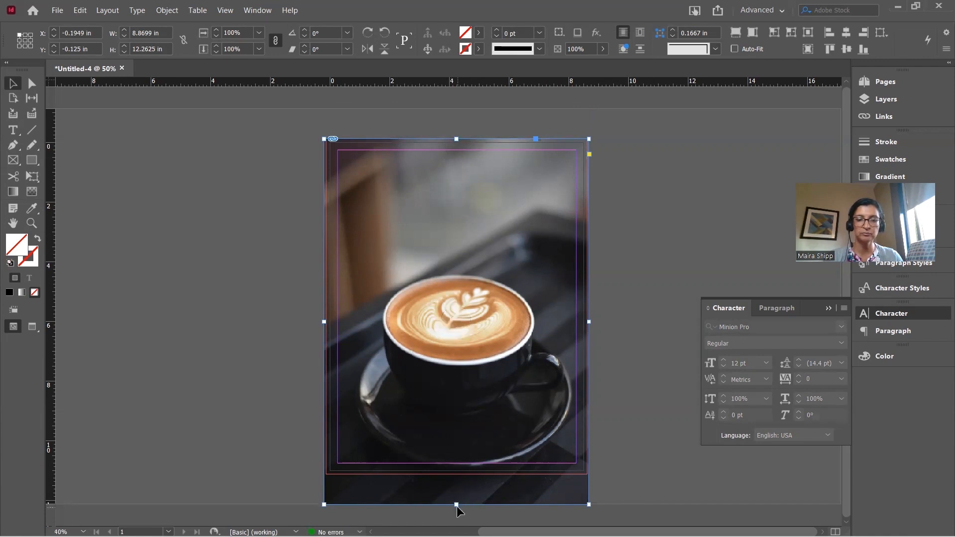
pyautogui.moveTo(456, 502); pyautogui.dragTo(454, 473)
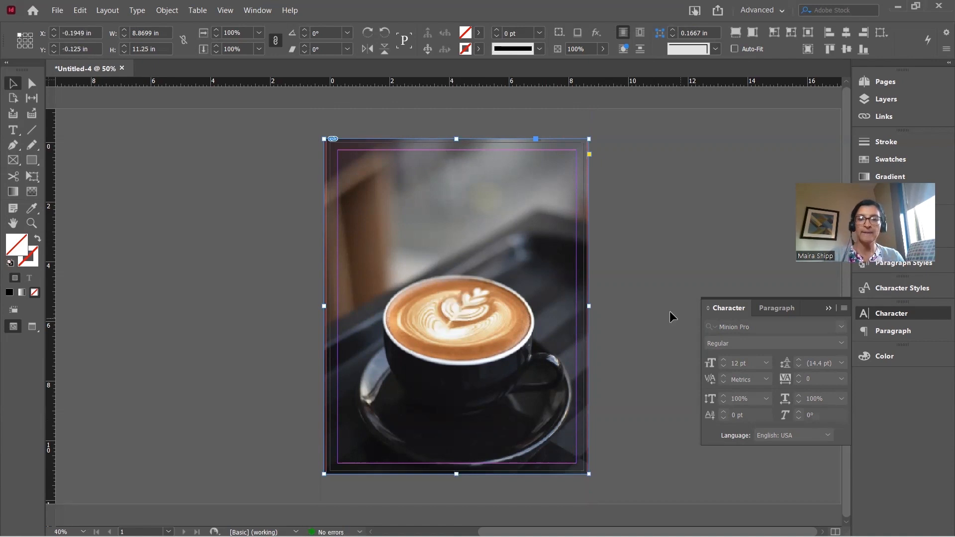
# Deselect the frame, zoom and scroll to check the cover, then switch to Chrome
pyautogui.click(656, 308)
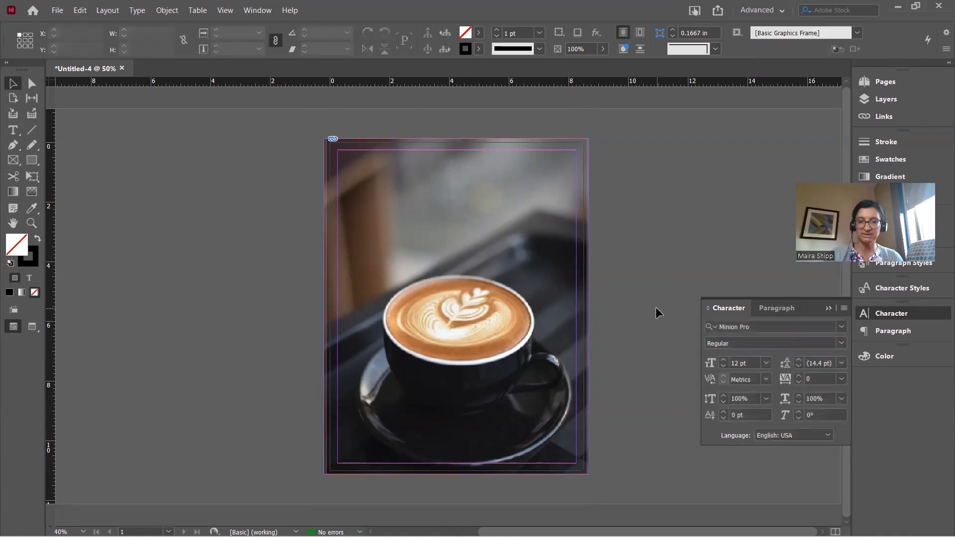
pyautogui.hotkey('ctrl', '=')
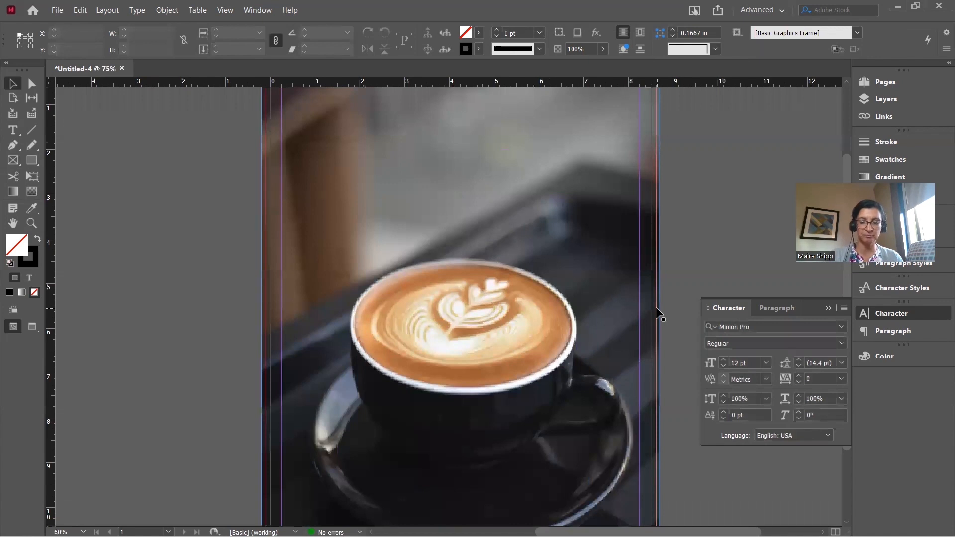
pyautogui.hotkey('ctrl', '-')
pyautogui.hotkey('ctrl', '=')
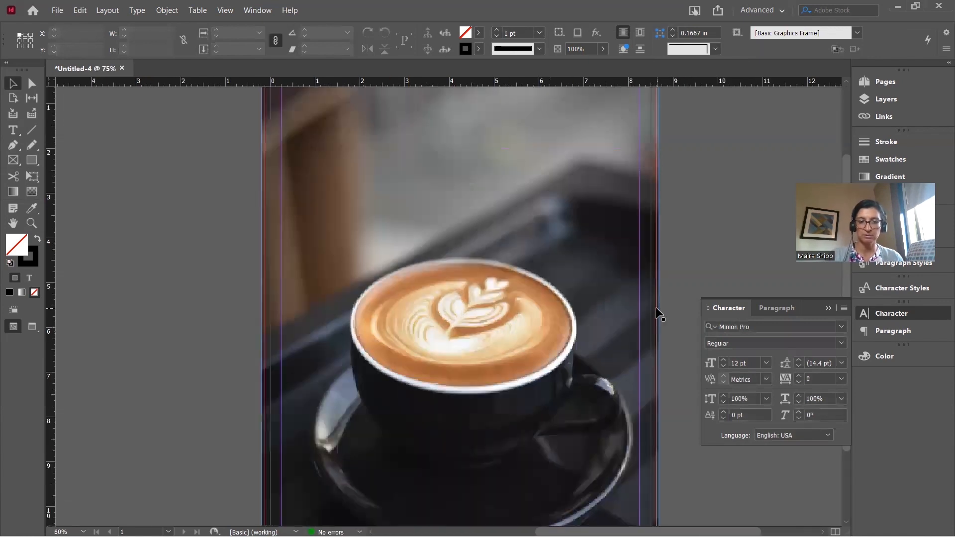
pyautogui.scroll(-3, 655, 306)
pyautogui.scroll(5, 656, 306)
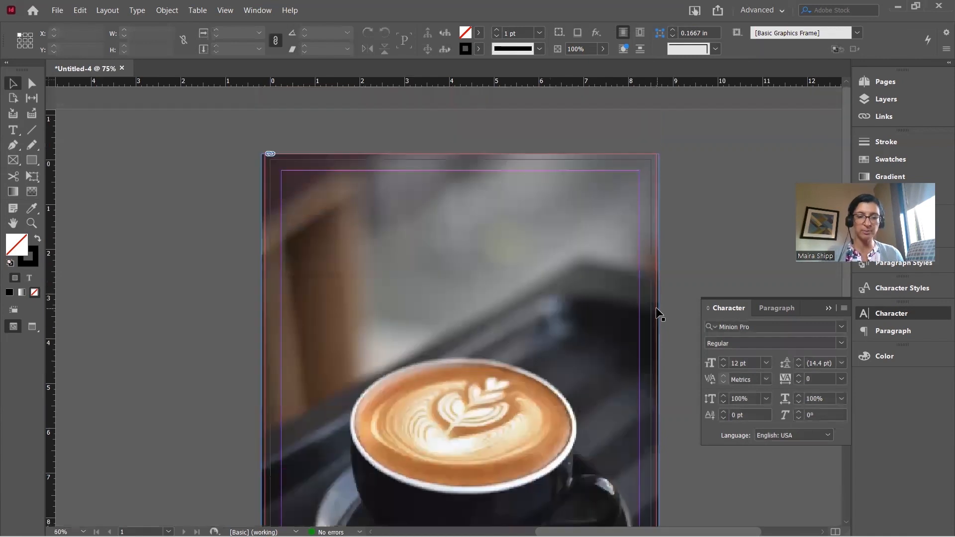
pyautogui.scroll(-4, 655, 306)
pyautogui.scroll(-2, 655, 309)
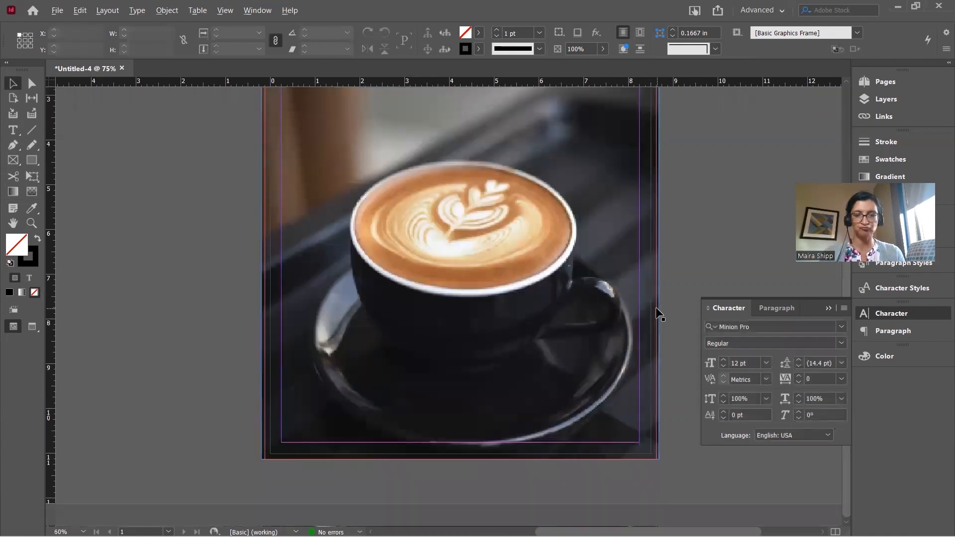
pyautogui.hotkey('alt', 'Tab')
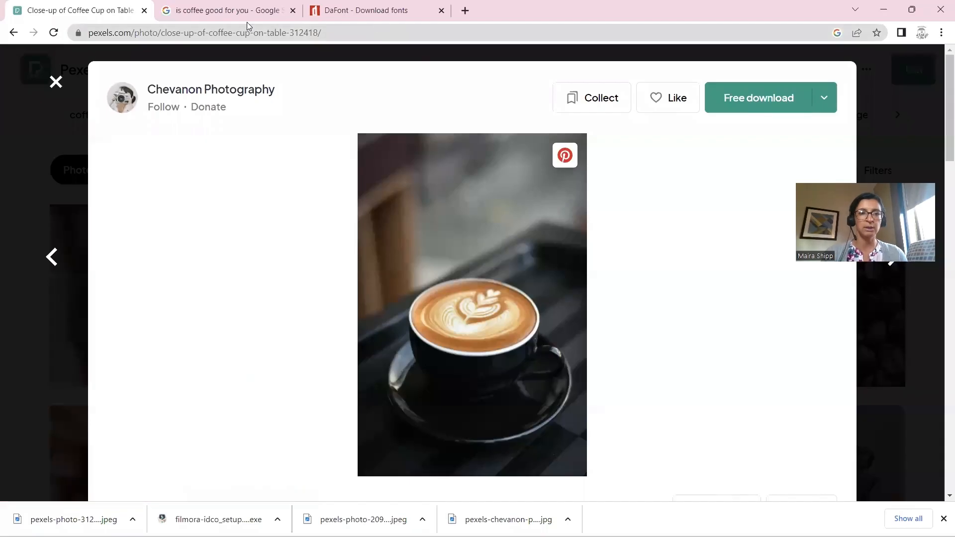
# Open the Johns Hopkins coffee article from the search results and select its headline
pyautogui.click(228, 18)
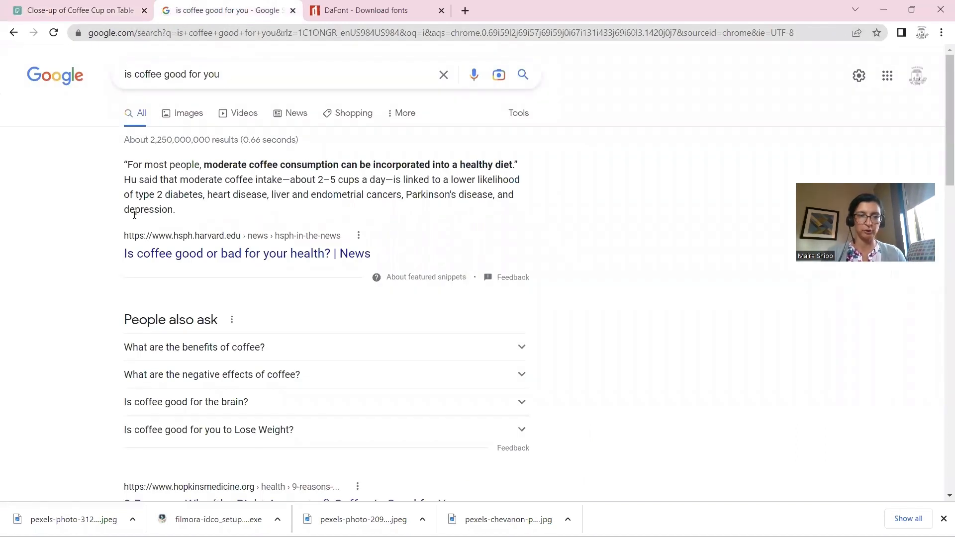
pyautogui.scroll(-1, 97, 244)
pyautogui.scroll(-1, 97, 245)
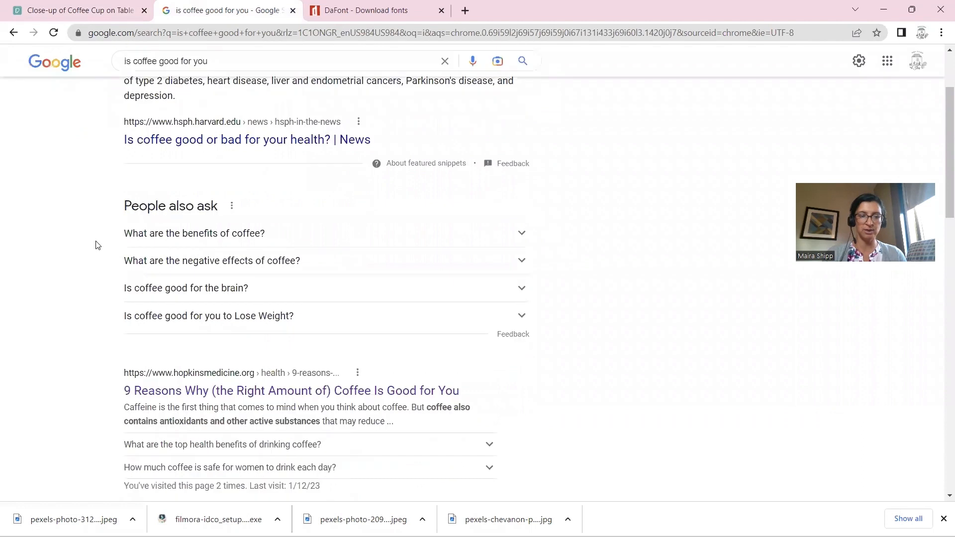
pyautogui.click(170, 392)
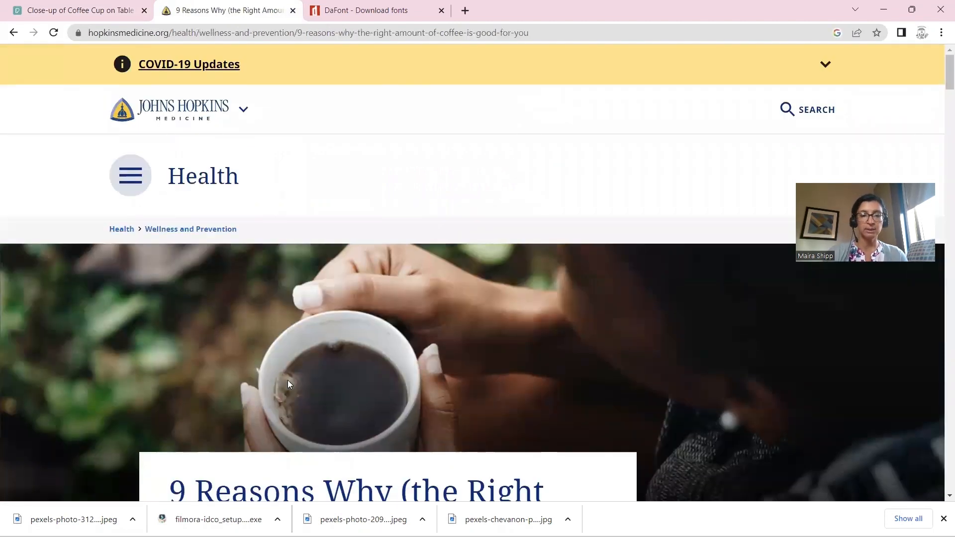
pyautogui.scroll(-5, 287, 380)
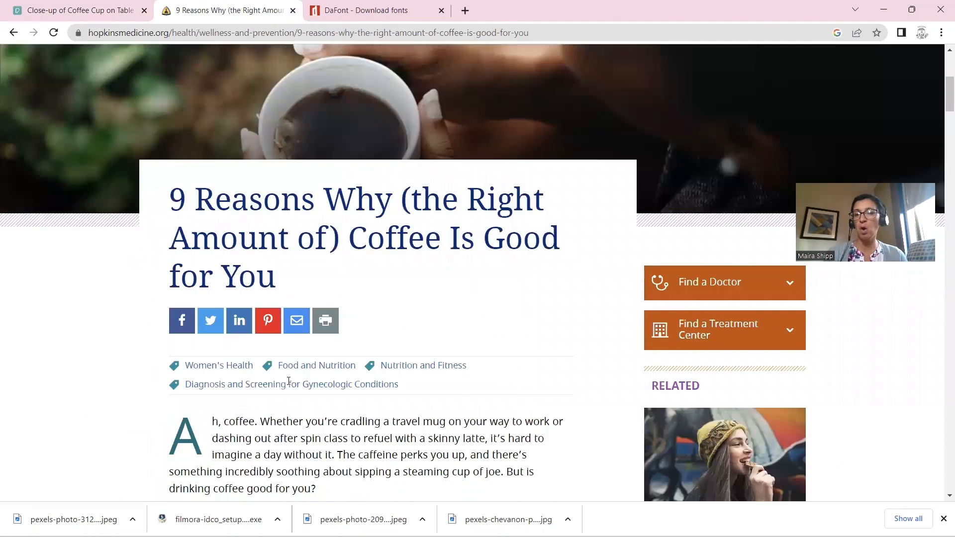
pyautogui.scroll(-1, 288, 381)
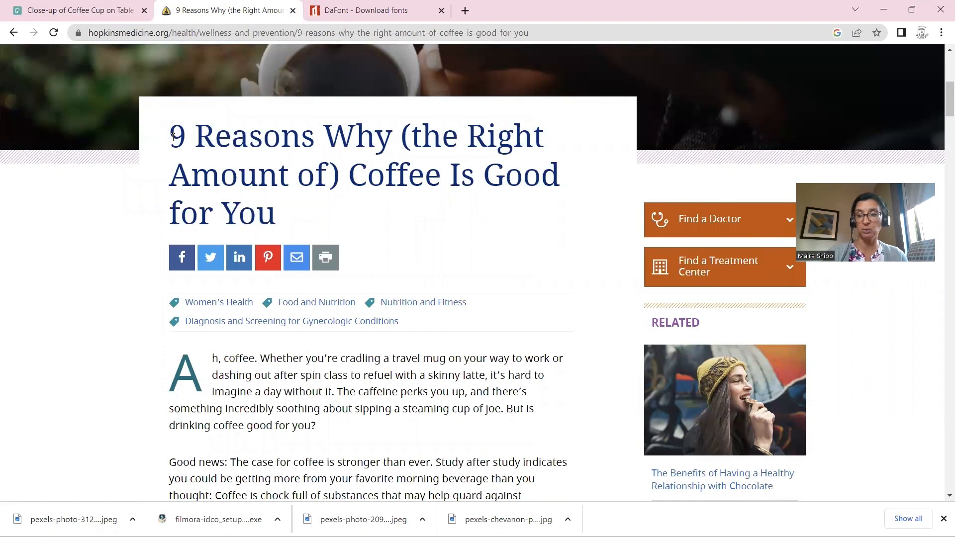
pyautogui.moveTo(173, 137); pyautogui.dragTo(294, 219)
pyautogui.hotkey('ctrl', 'c')
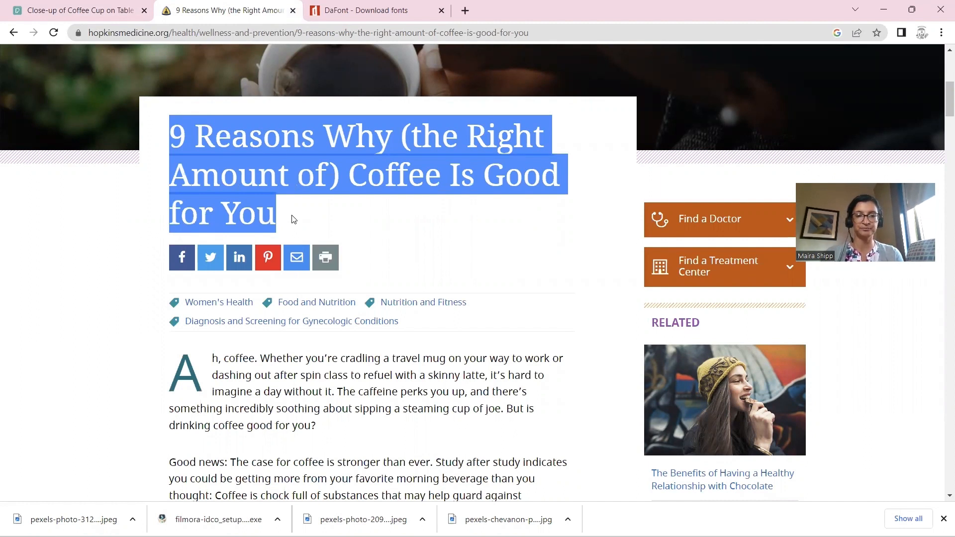
pyautogui.hotkey('alt', 'Tab')
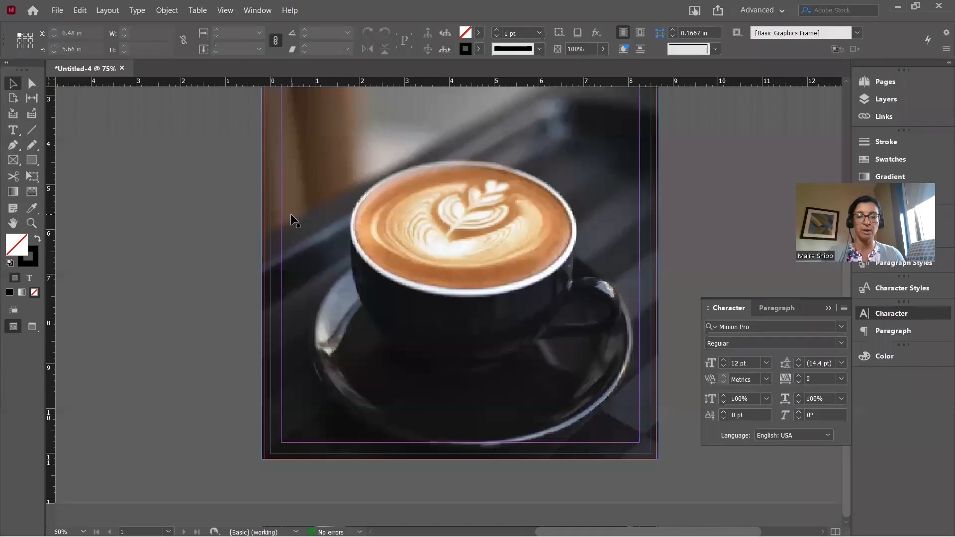
# Draw a text frame across the lower photo and paste the coffee headline into it
pyautogui.click(13, 130)
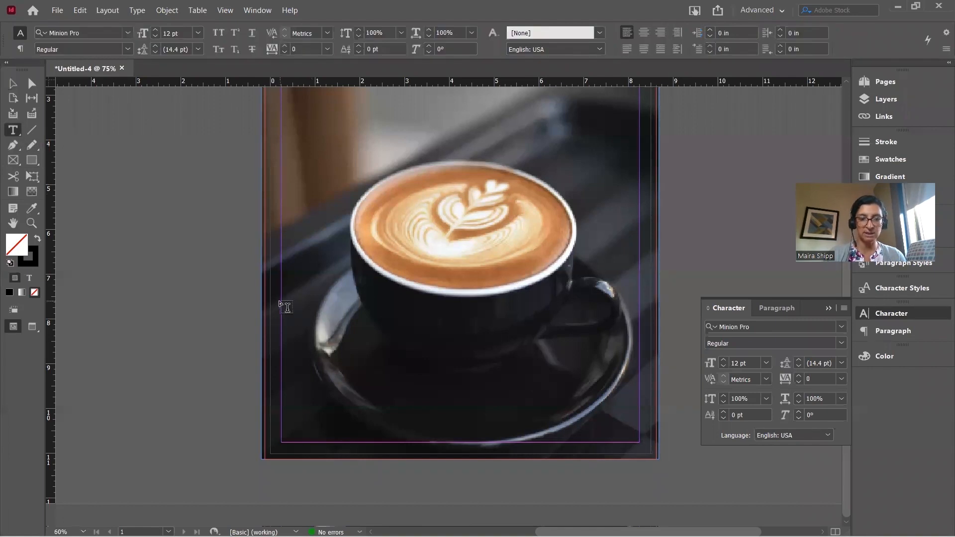
pyautogui.moveTo(281, 301); pyautogui.dragTo(639, 442)
pyautogui.hotkey('ctrl', 'v')
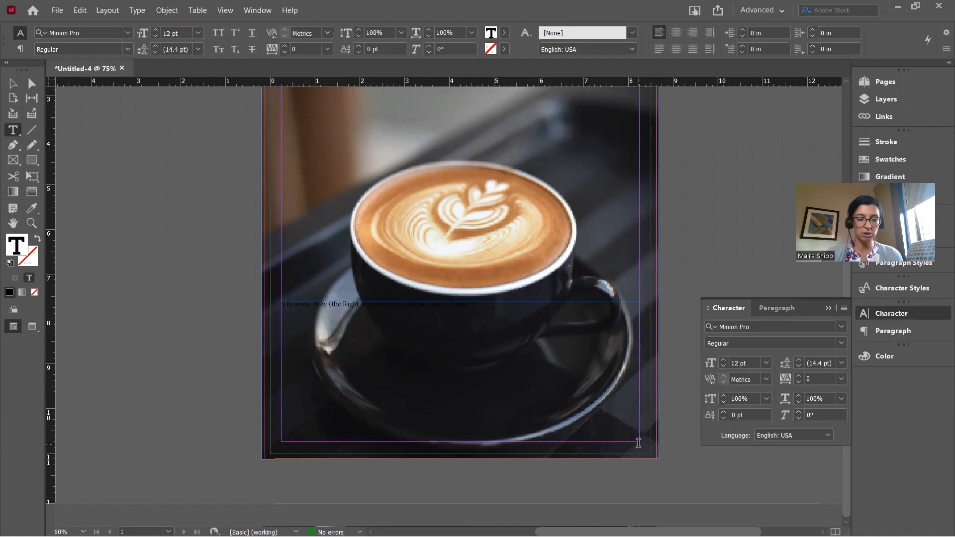
# Preview Minion Variable Concept on the headline, keep Minion Pro, and reselect the line
pyautogui.hotkey('ctrl', 'a')
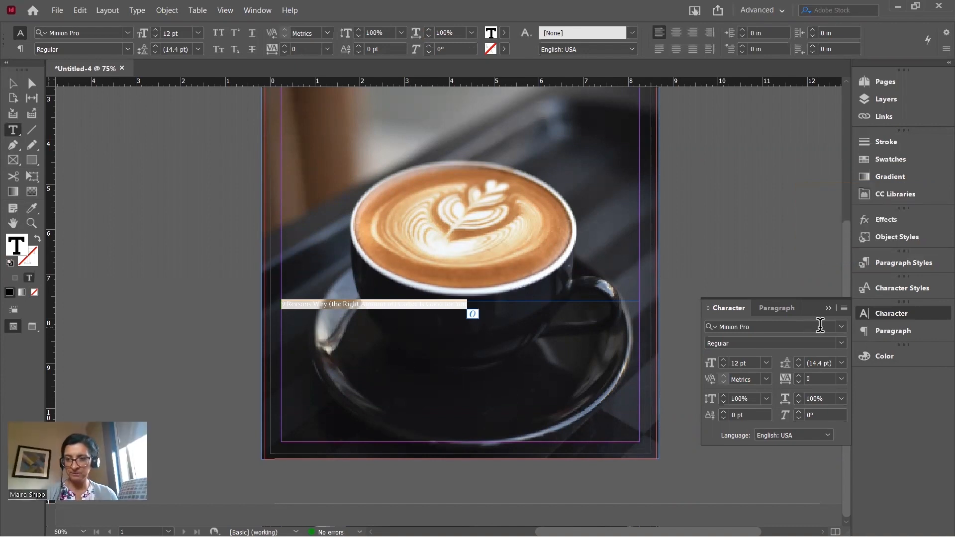
pyautogui.click(841, 326)
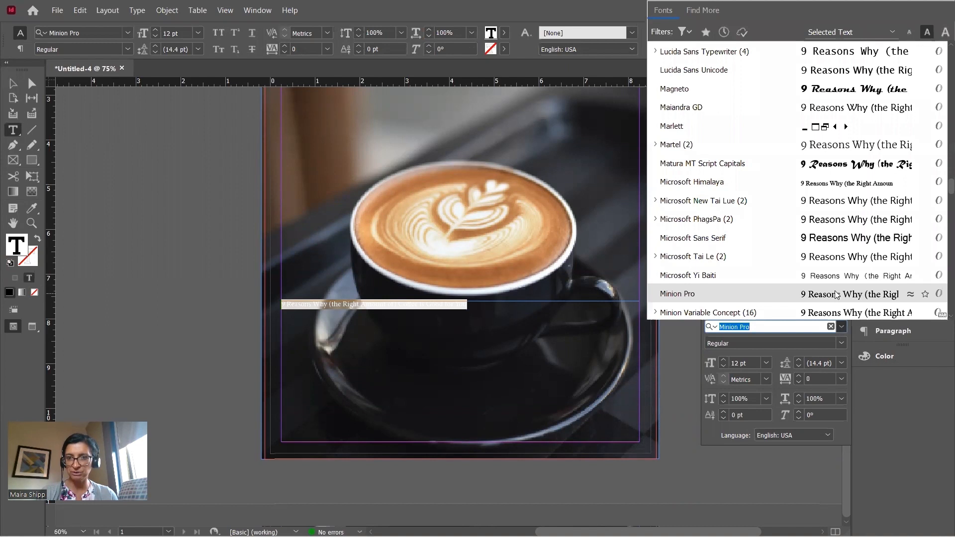
pyautogui.click(651, 312)
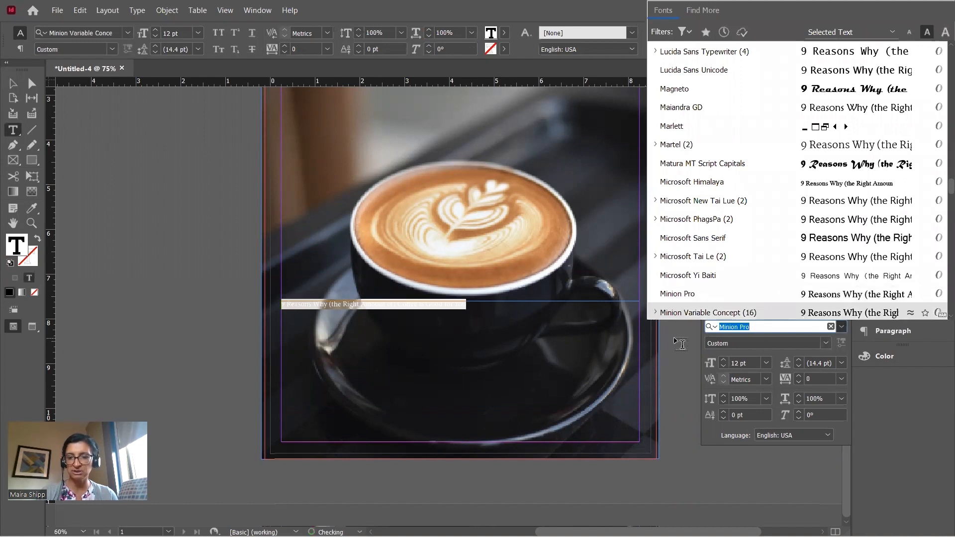
pyautogui.click(696, 351)
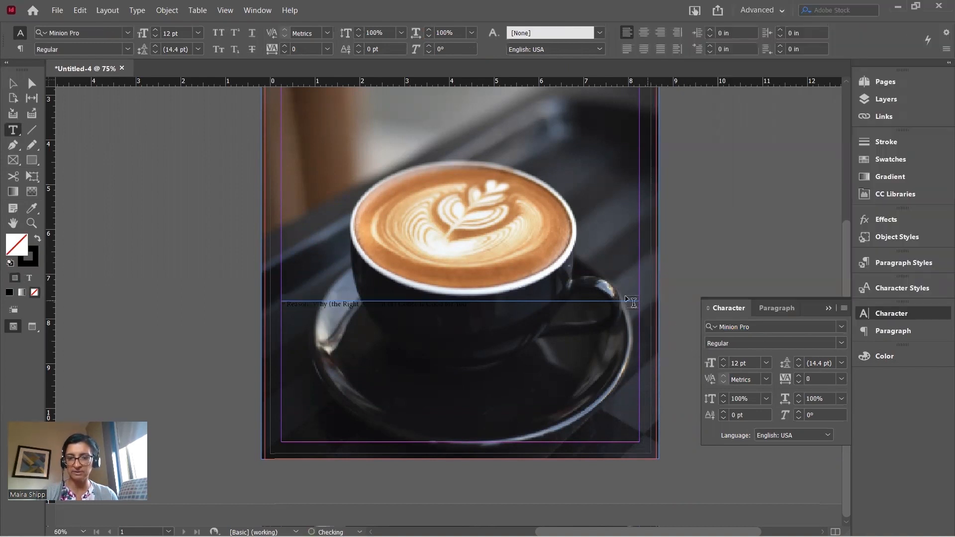
pyautogui.click(382, 308)
pyautogui.tripleClick(382, 308)
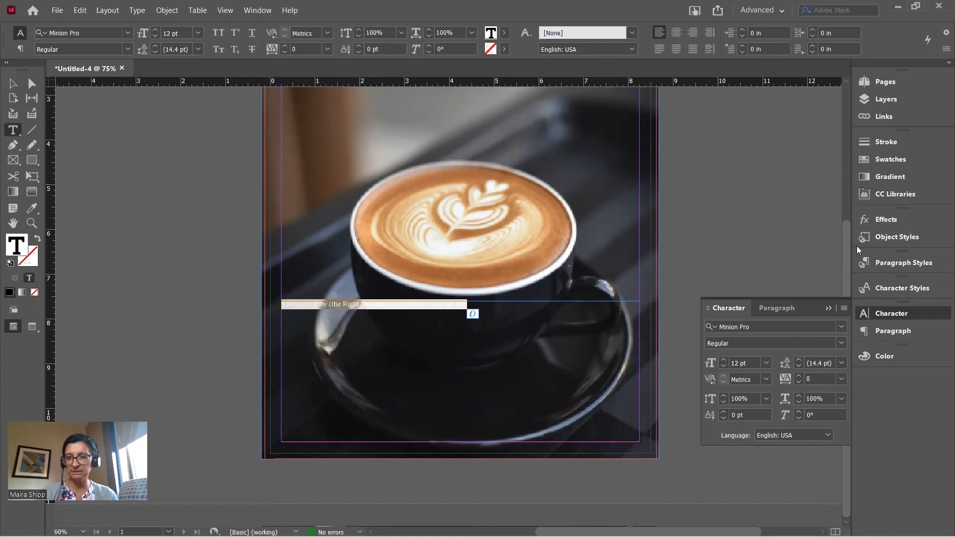
# Apply the [Paper] swatch to the headline text so it appears white over the photo
pyautogui.click(879, 159)
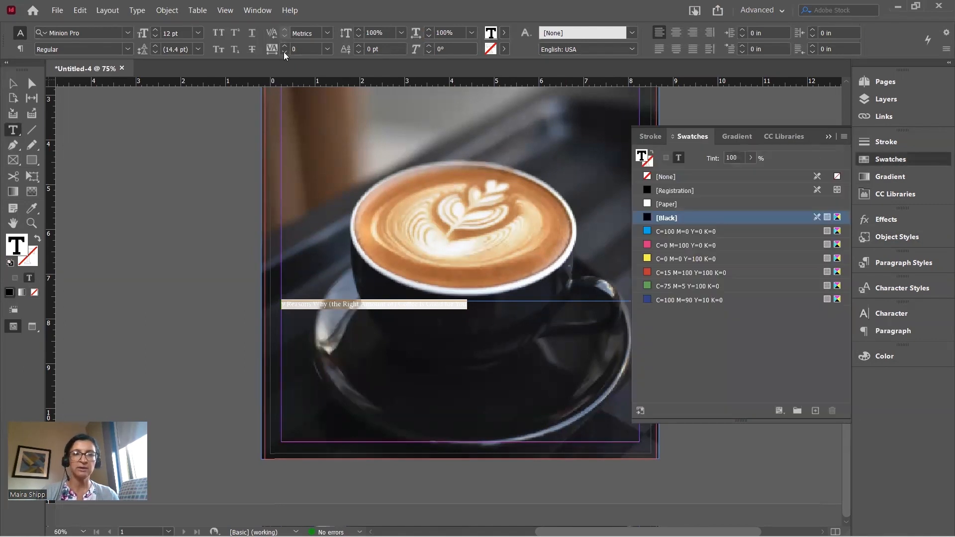
pyautogui.click(257, 11)
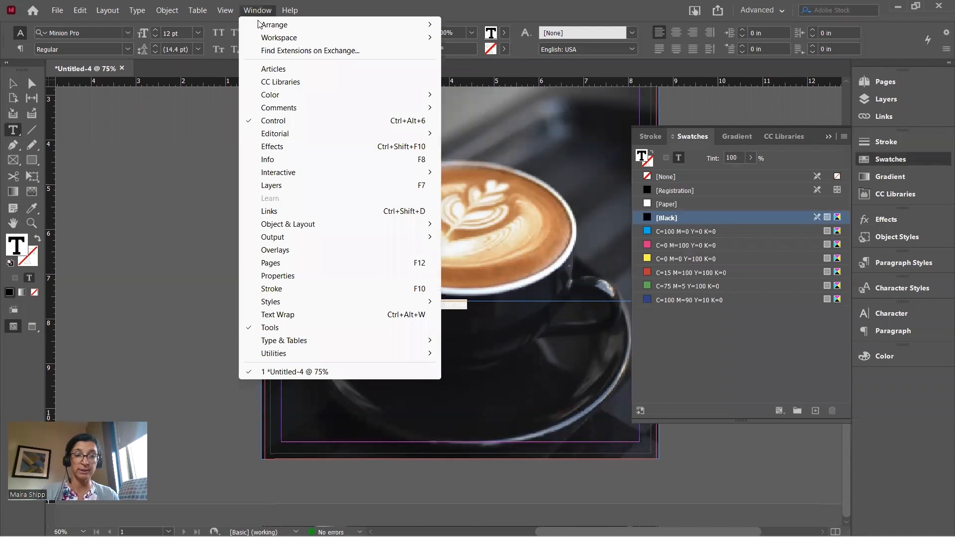
pyautogui.moveTo(288, 98)
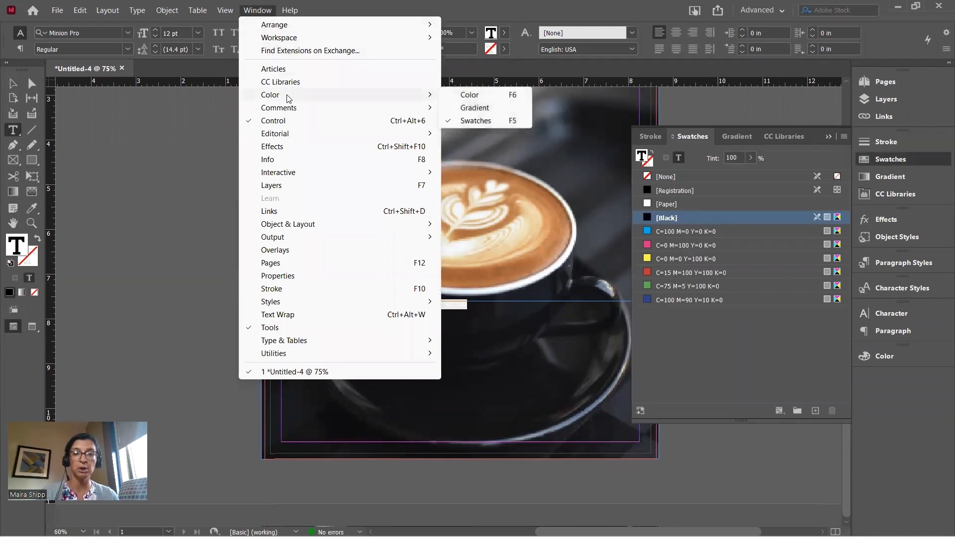
pyautogui.click(644, 158)
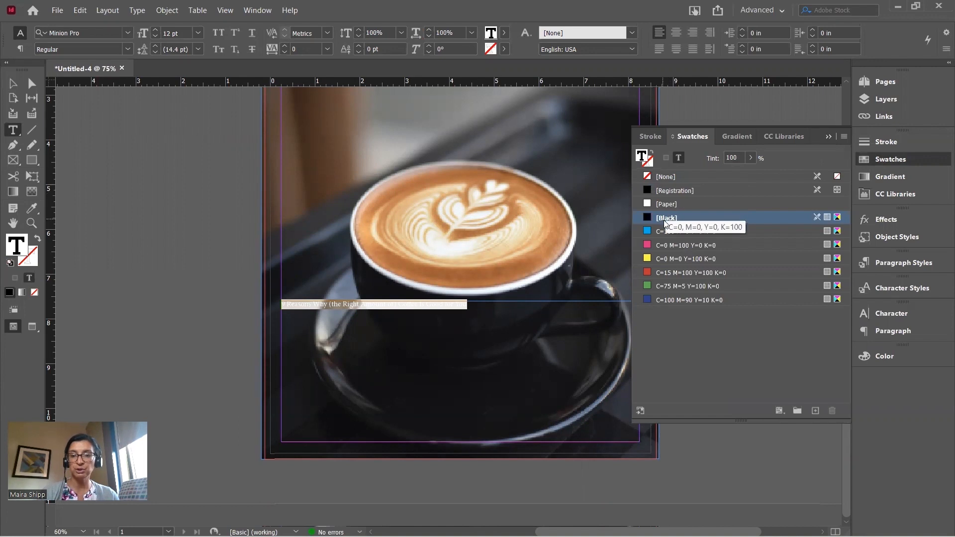
pyautogui.click(656, 203)
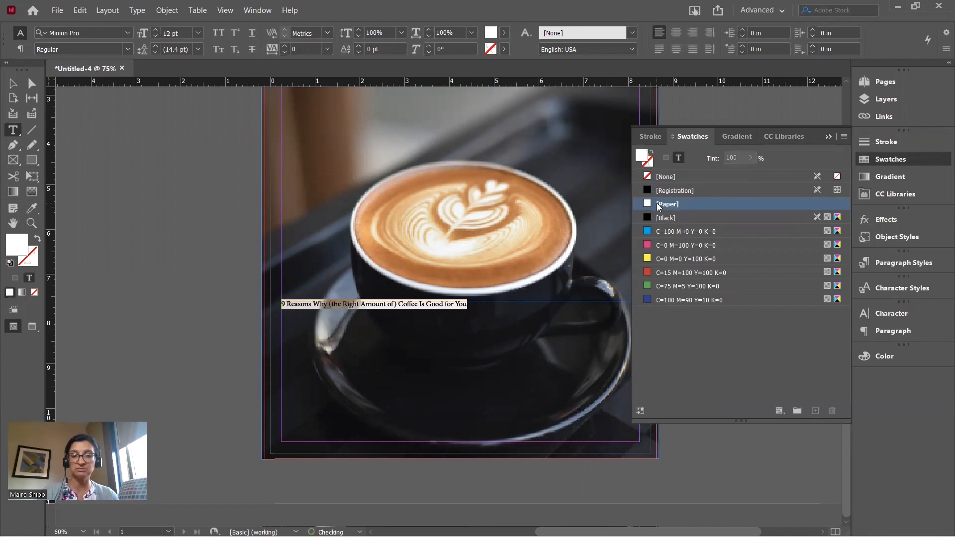
pyautogui.hotkey('ctrl', 'shift', 'a')
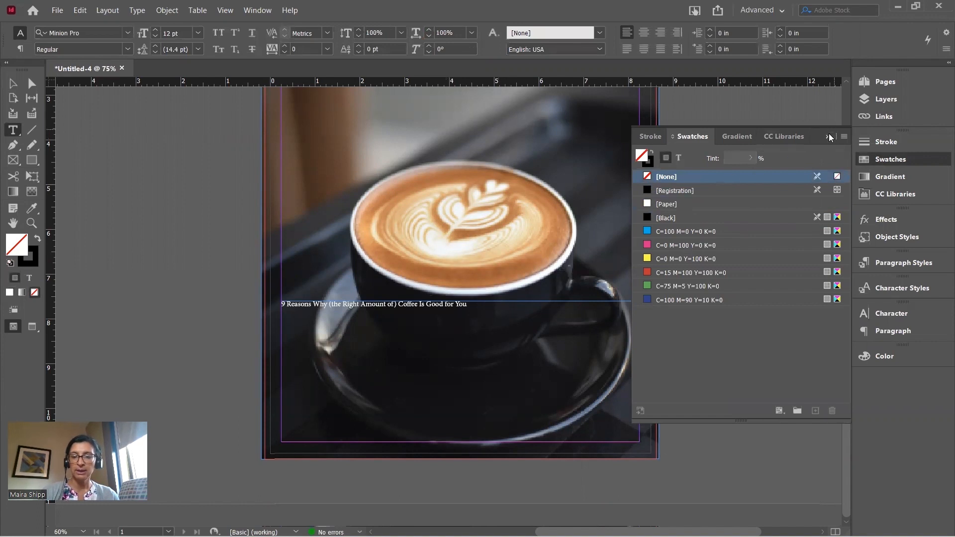
pyautogui.tripleClick(409, 303)
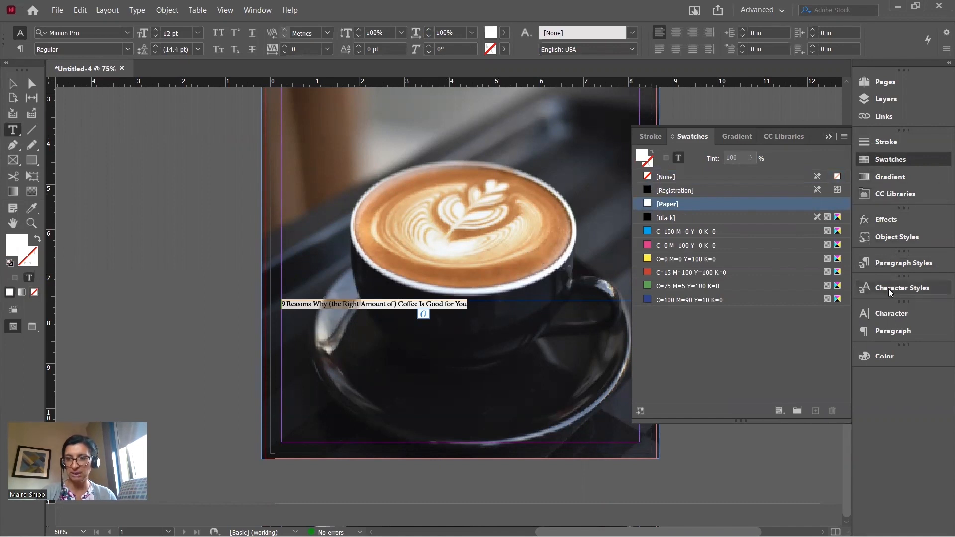
# Set the headline in Gill Sans MT at 36 pt so it wraps onto two lines
pyautogui.click(882, 312)
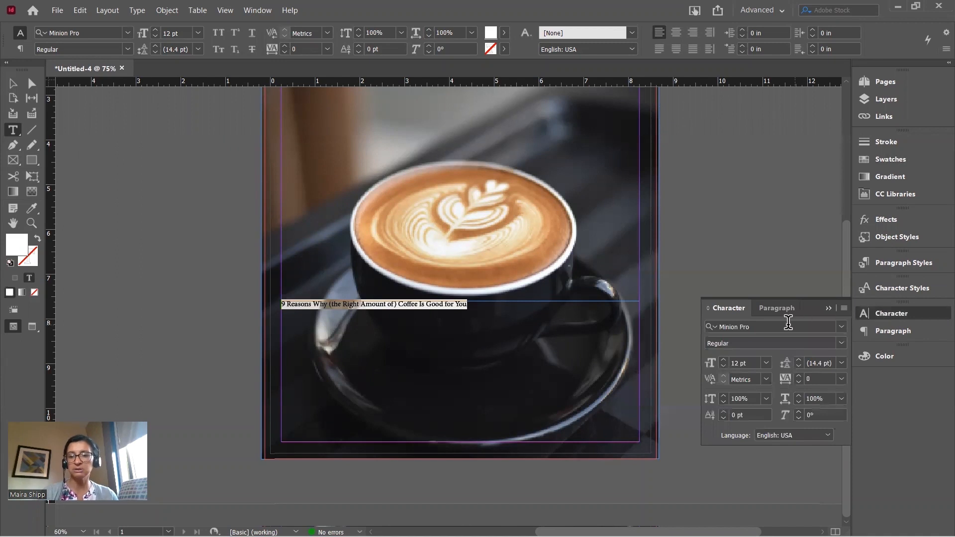
pyautogui.click(844, 326)
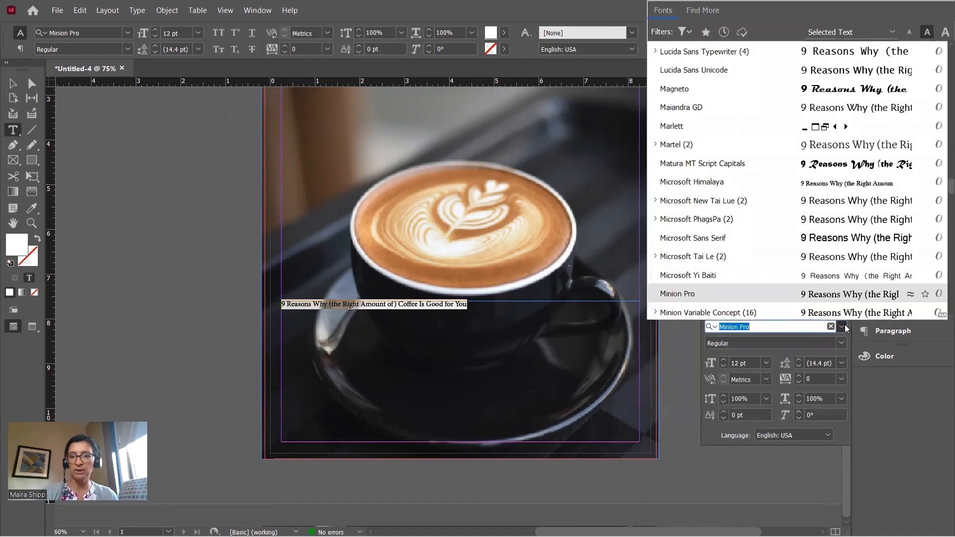
pyautogui.scroll(3, 834, 156)
pyautogui.scroll(15, 835, 157)
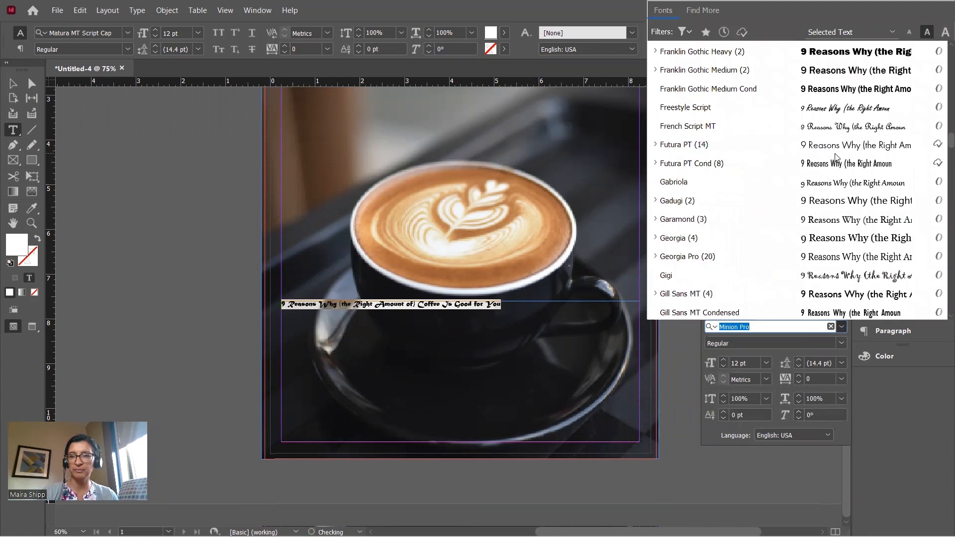
pyautogui.scroll(20, 835, 157)
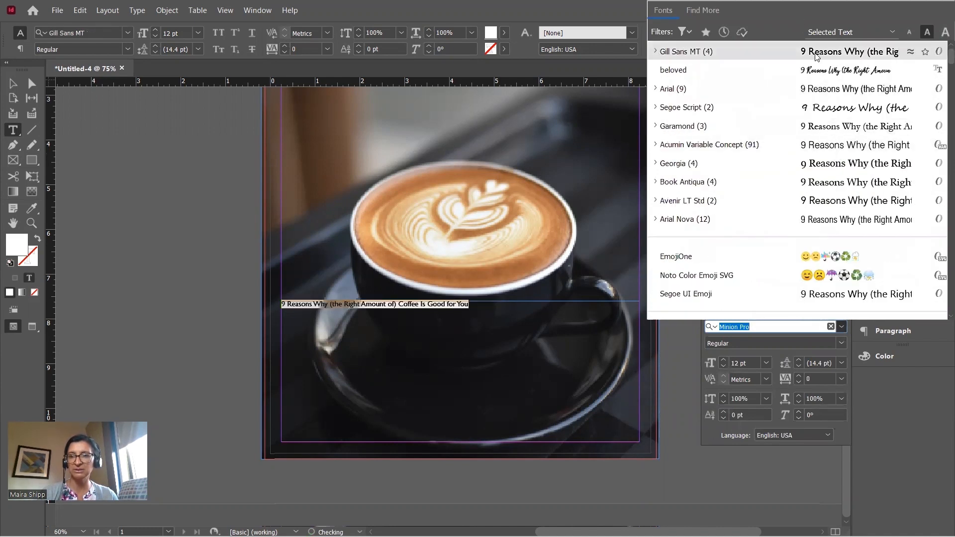
pyautogui.click(820, 54)
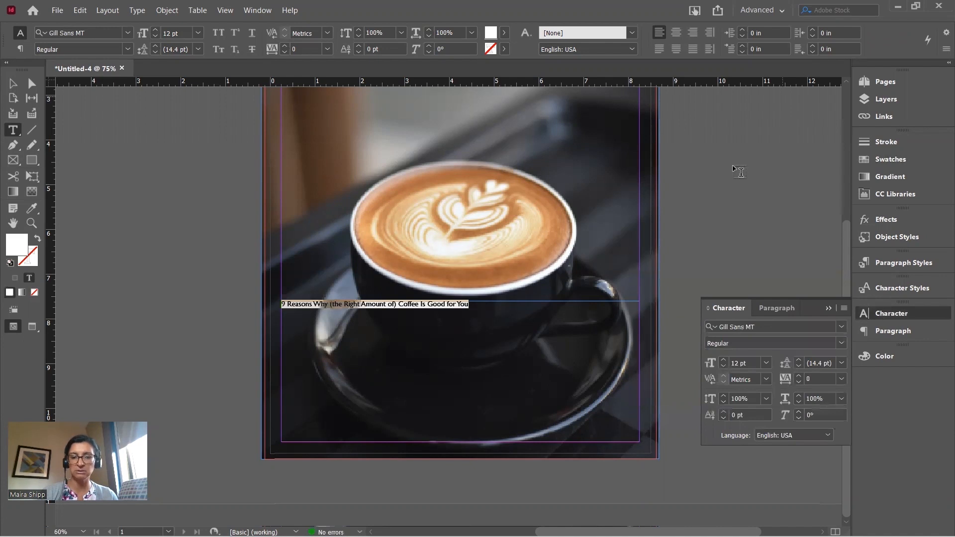
pyautogui.click(767, 363)
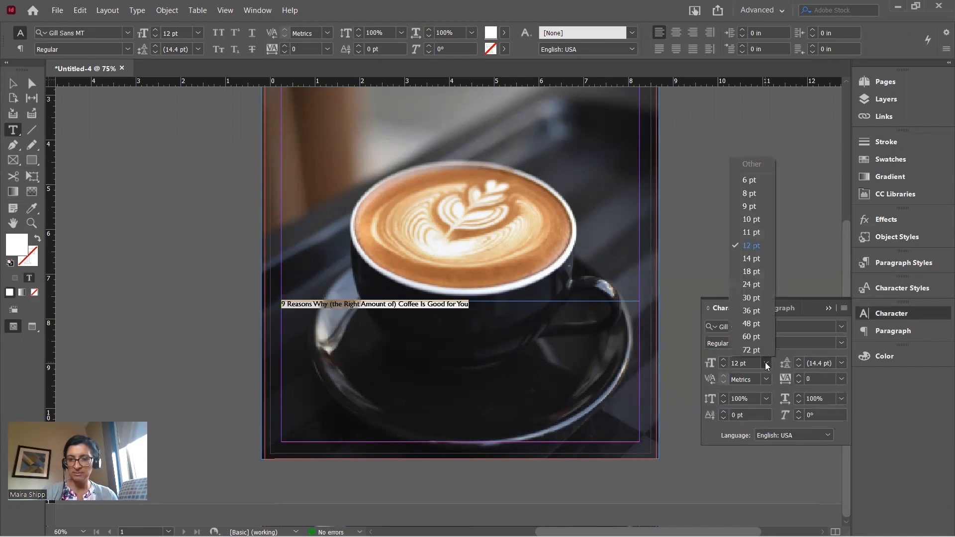
pyautogui.click(756, 312)
pyautogui.click(491, 329)
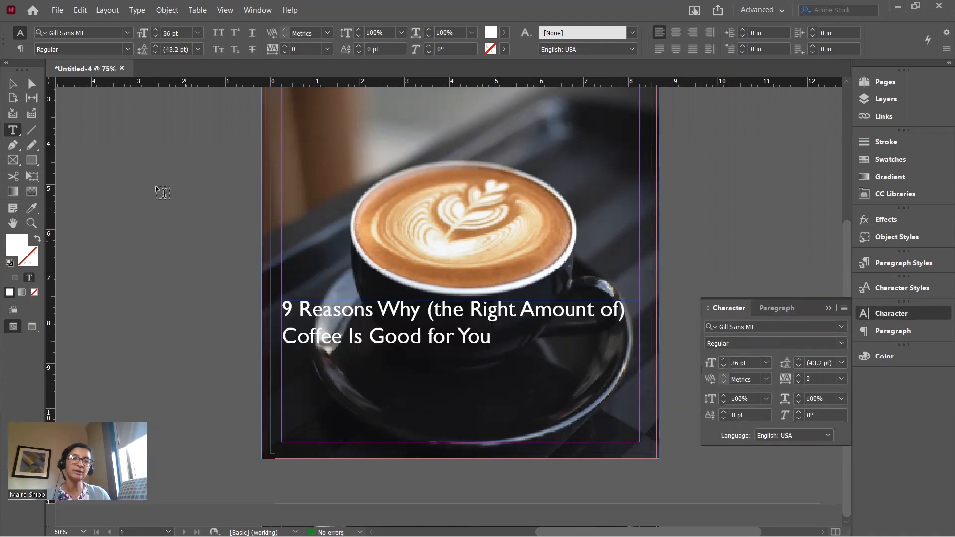
pyautogui.click(13, 83)
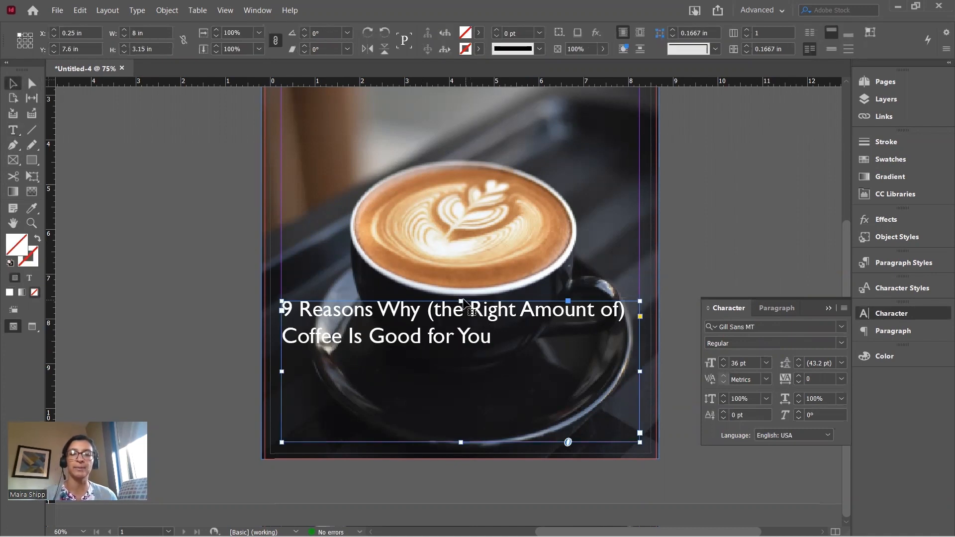
# Shorten the headline frame to 1.425 in tall and move it down over the saucer
pyautogui.hotkey('ctrl', '-')
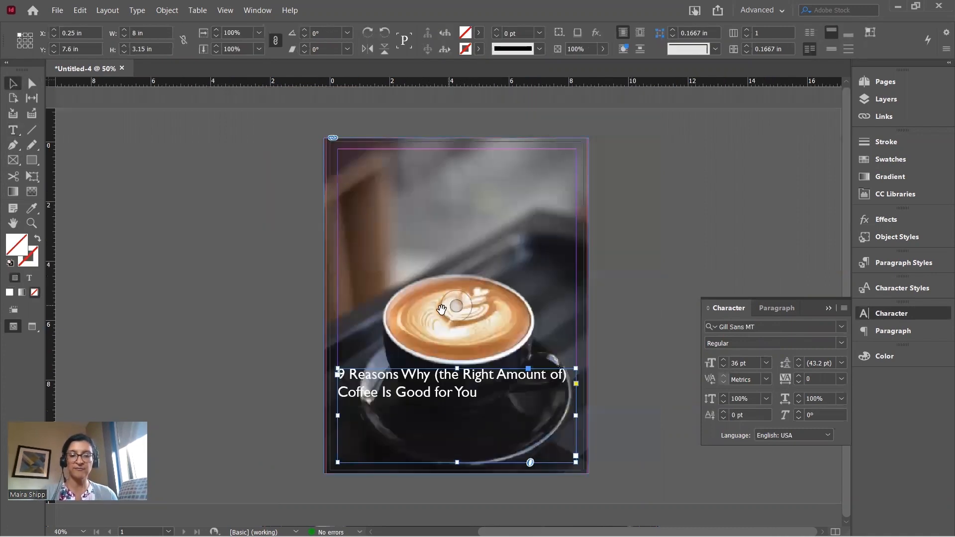
pyautogui.click(307, 331)
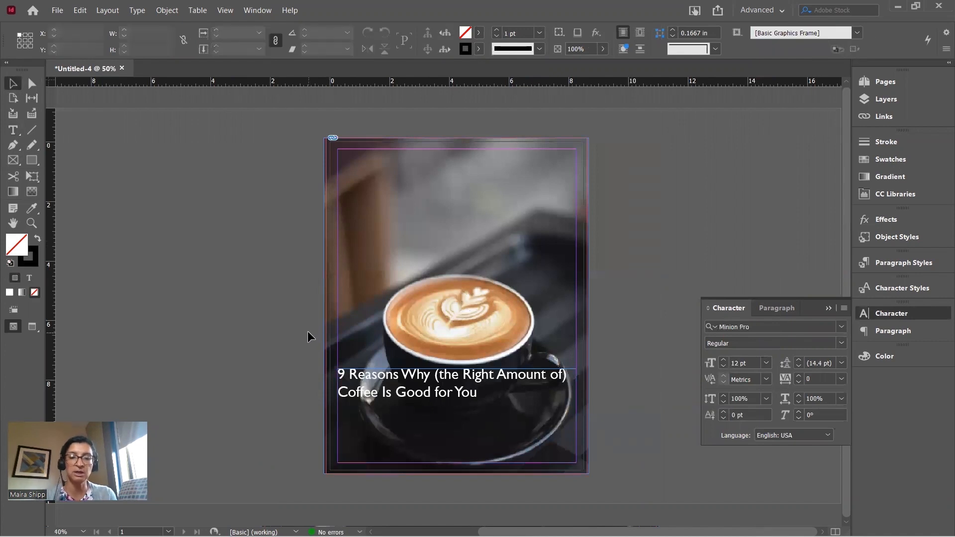
pyautogui.click(380, 389)
pyautogui.moveTo(382, 392); pyautogui.dragTo(382, 174)
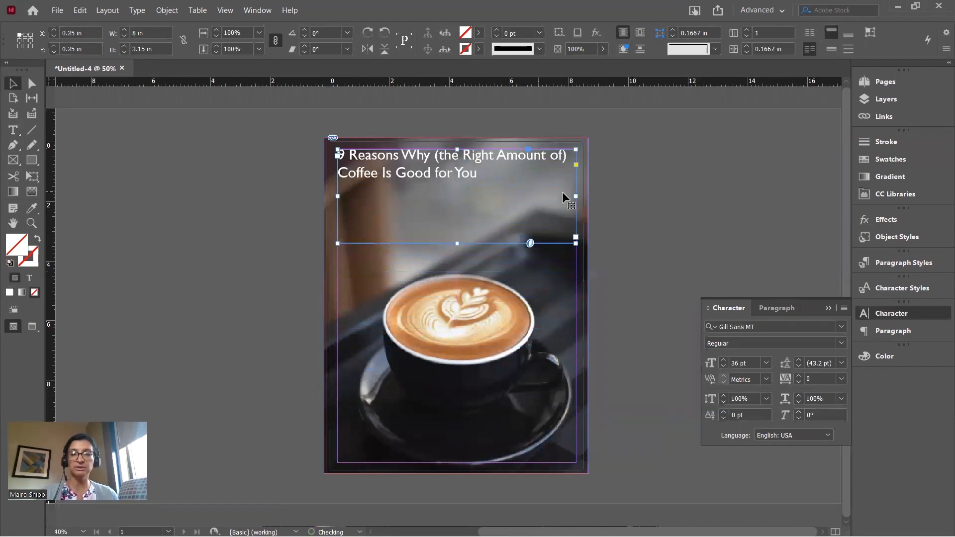
pyautogui.click(642, 213)
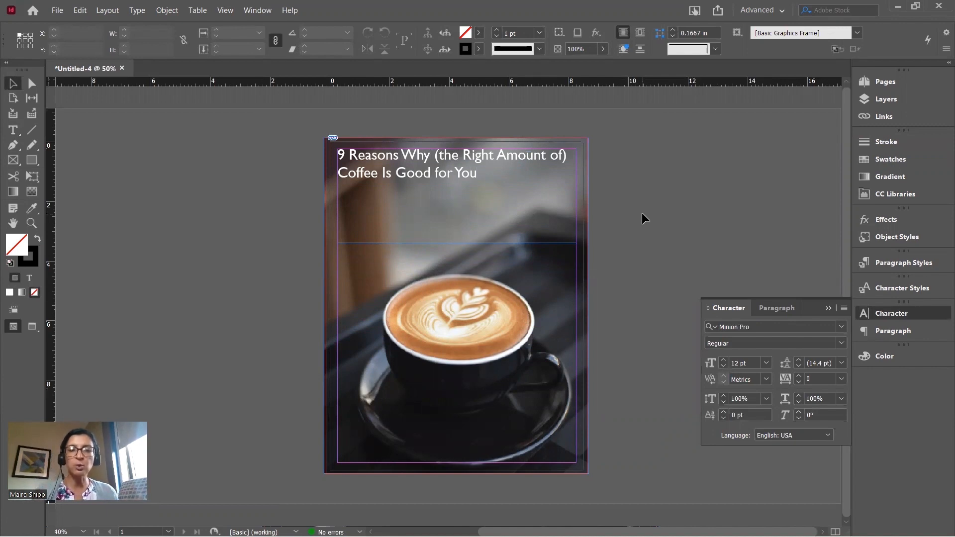
pyautogui.click(478, 160)
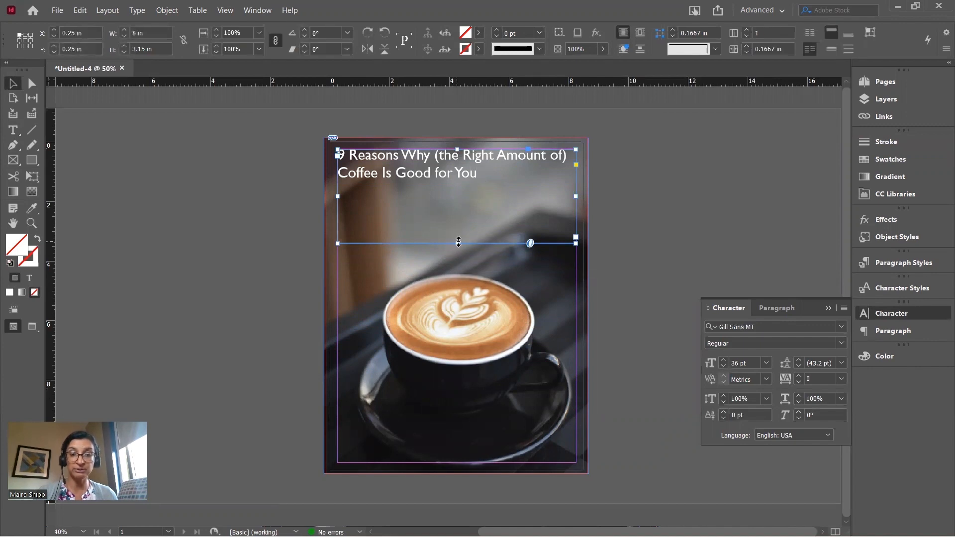
pyautogui.moveTo(457, 243); pyautogui.dragTo(432, 401)
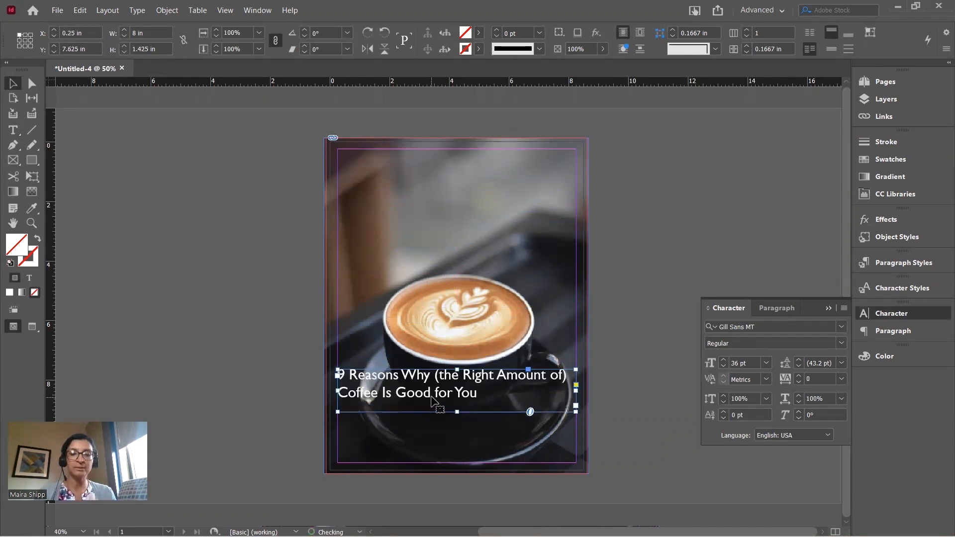
pyautogui.moveTo(433, 403); pyautogui.dragTo(432, 416)
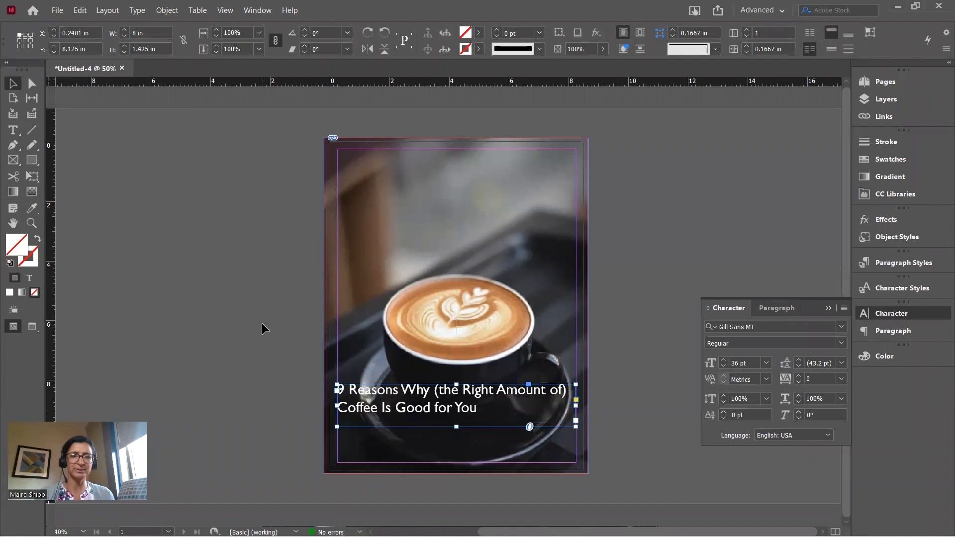
pyautogui.click(13, 130)
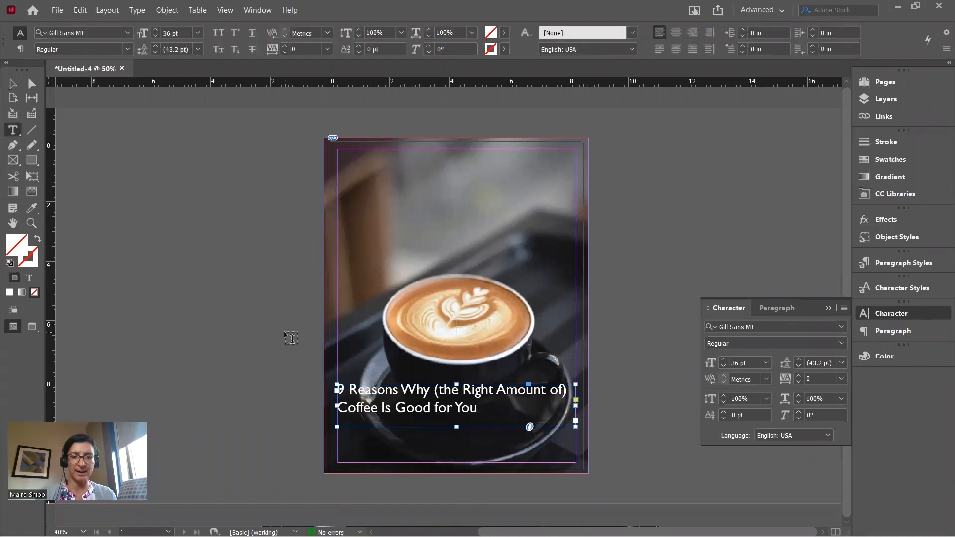
# Cut the word 'Coffee' from the headline and paste it into a new text frame above the cup
pyautogui.moveTo(379, 409); pyautogui.dragTo(331, 416)
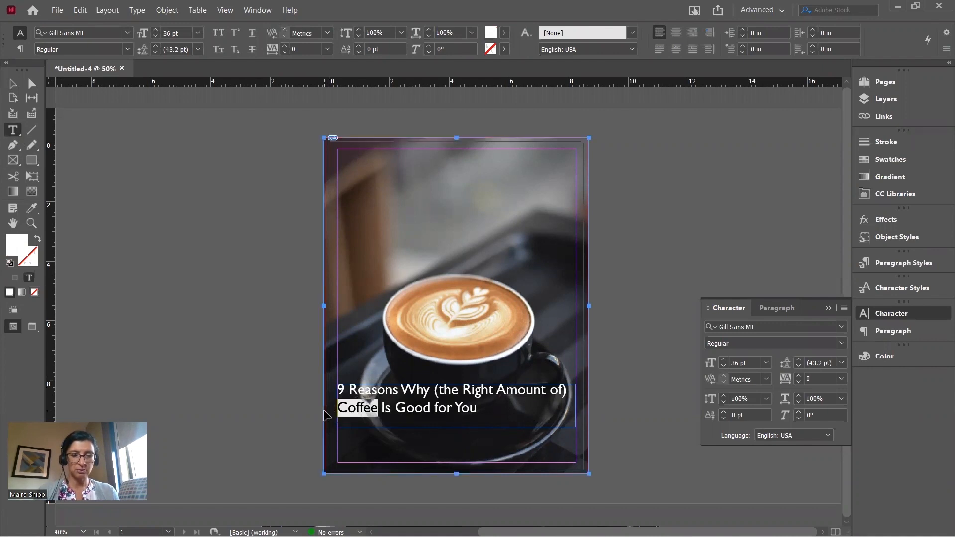
pyautogui.hotkey('ctrl', 'x')
pyautogui.moveTo(363, 230); pyautogui.dragTo(466, 271)
pyautogui.hotkey('ctrl', 'v')
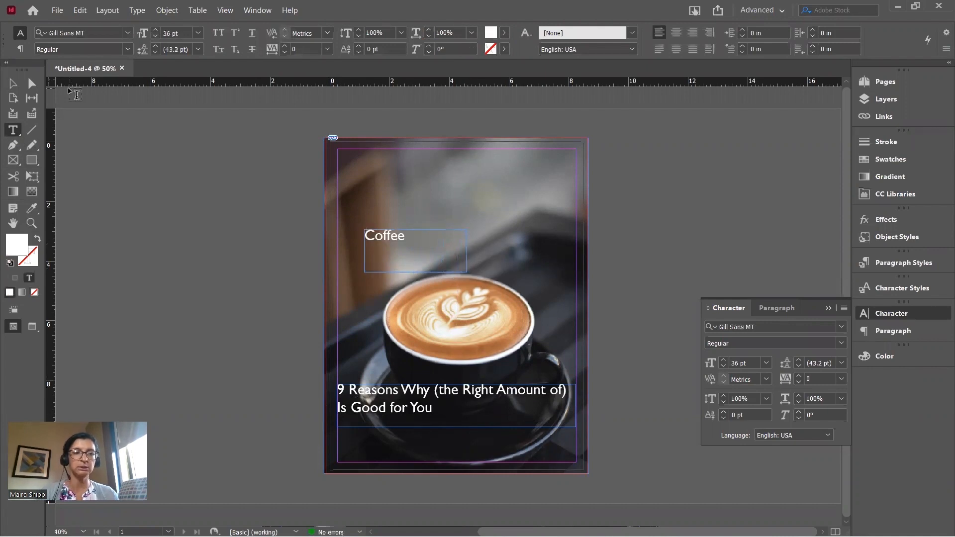
pyautogui.click(13, 84)
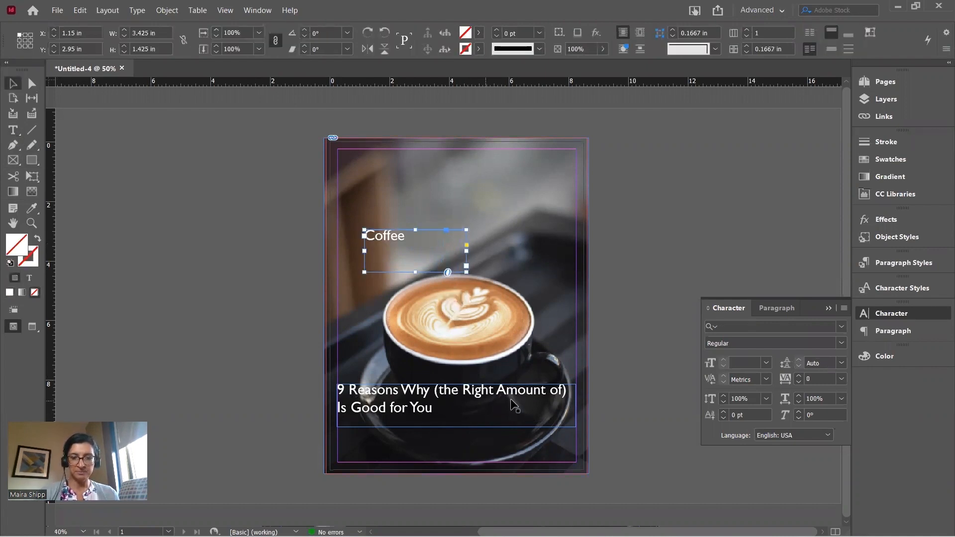
# Remove stray spaces and add returns so 'Is Good for You' sits apart, enlarging the headline frame
pyautogui.doubleClick(568, 389)
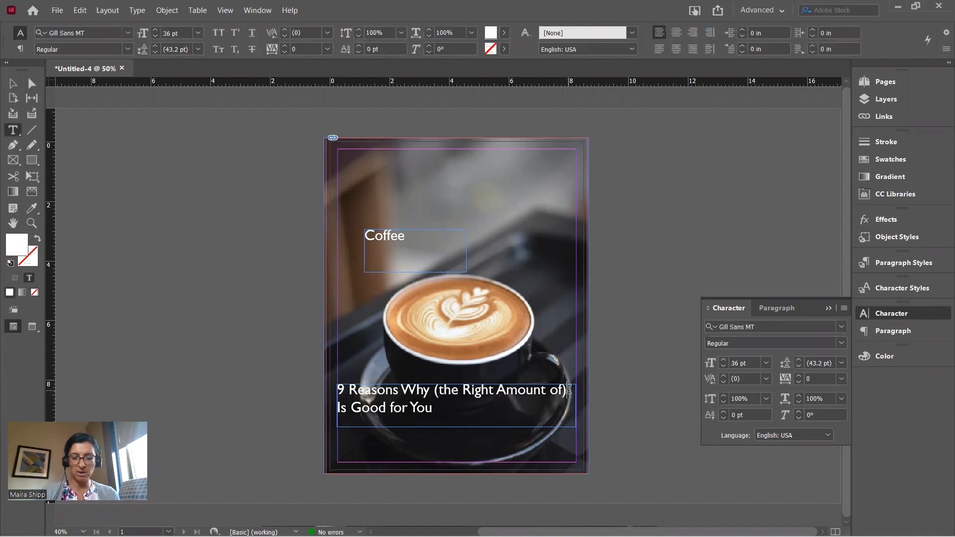
pyautogui.press('BackSpace')
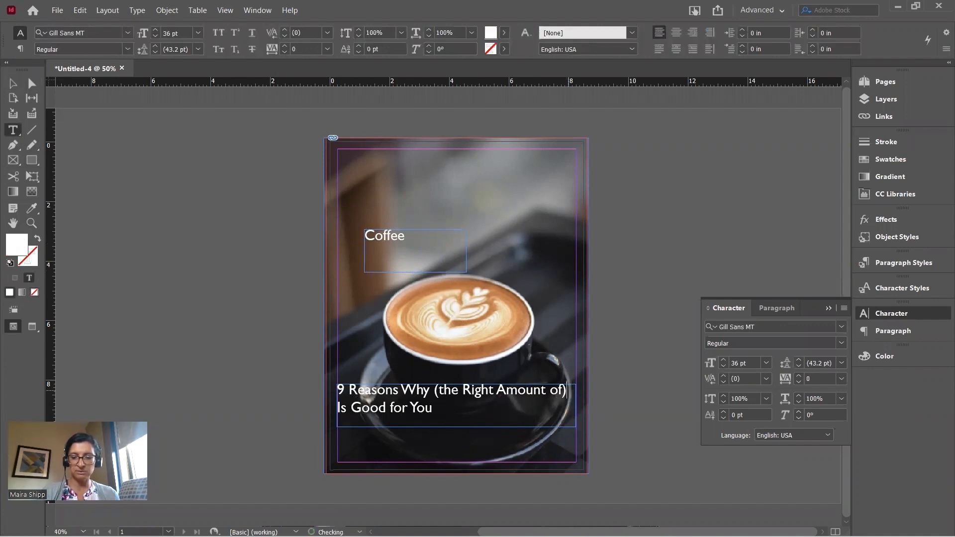
pyautogui.press('Return')
pyautogui.press('Return')
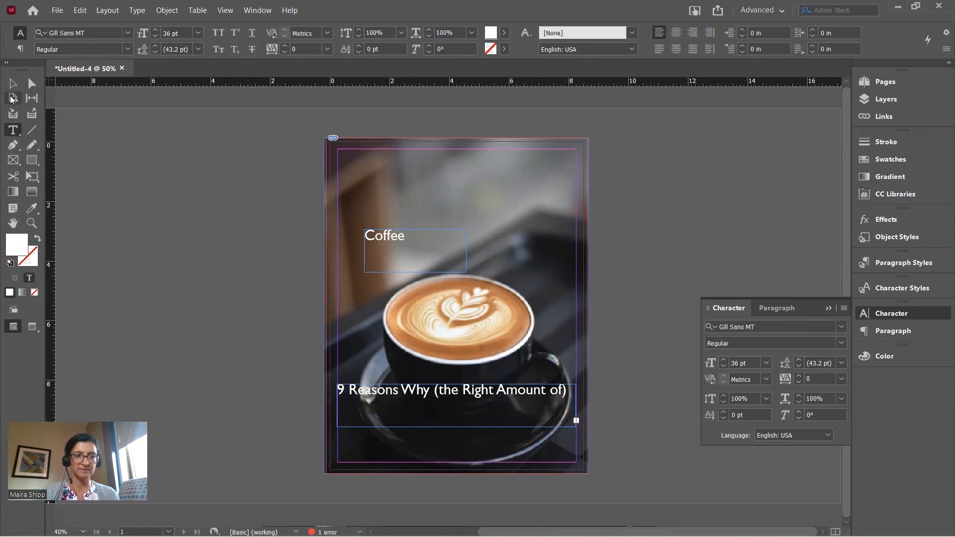
pyautogui.click(11, 84)
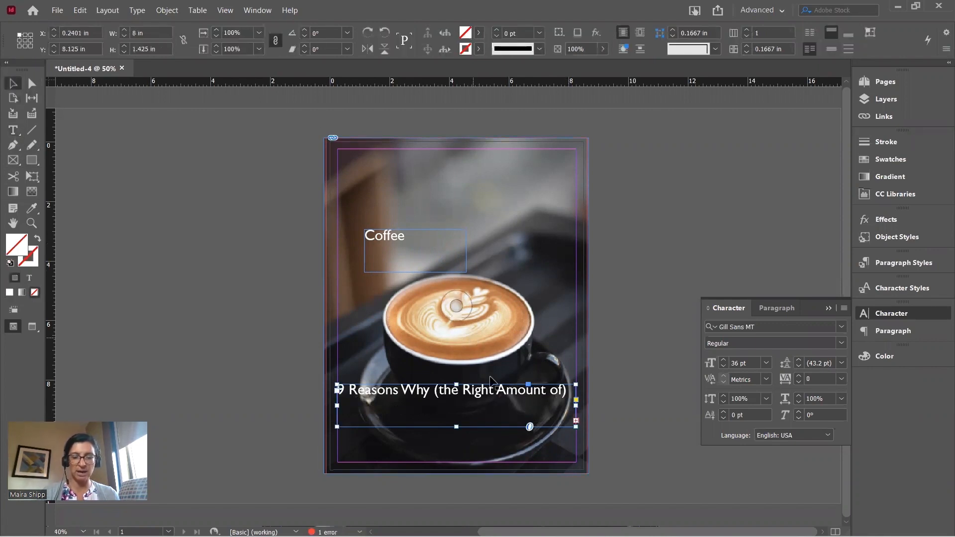
pyautogui.moveTo(456, 428); pyautogui.dragTo(456, 469)
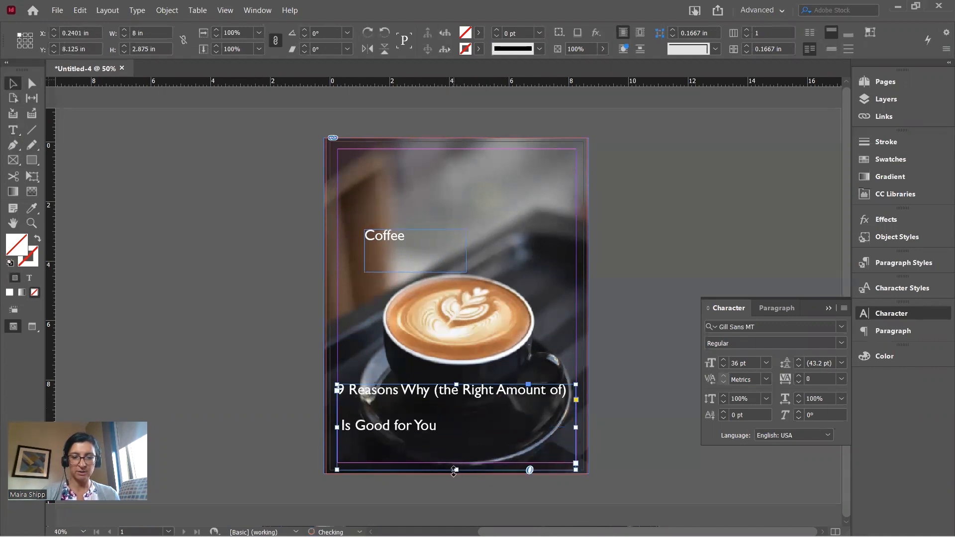
pyautogui.doubleClick(351, 406)
pyautogui.press('Return')
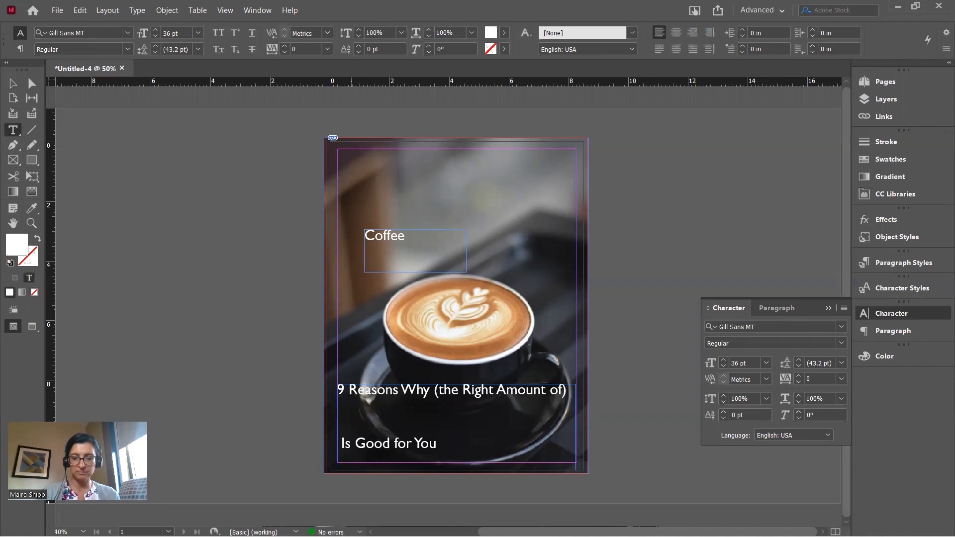
pyautogui.press('Delete')
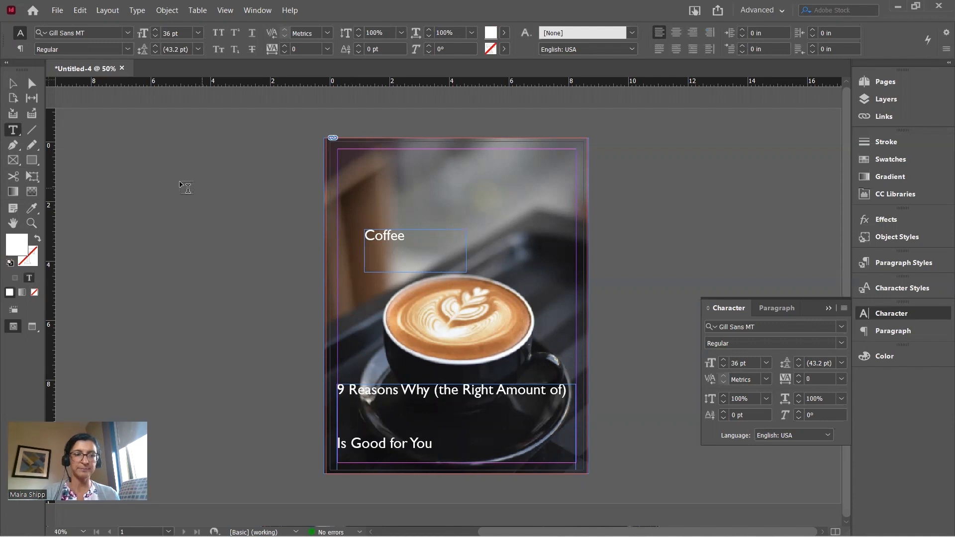
pyautogui.click(13, 83)
# Set the word Coffee in the beloved script font and return to the Chrome coffee article
pyautogui.click(391, 237)
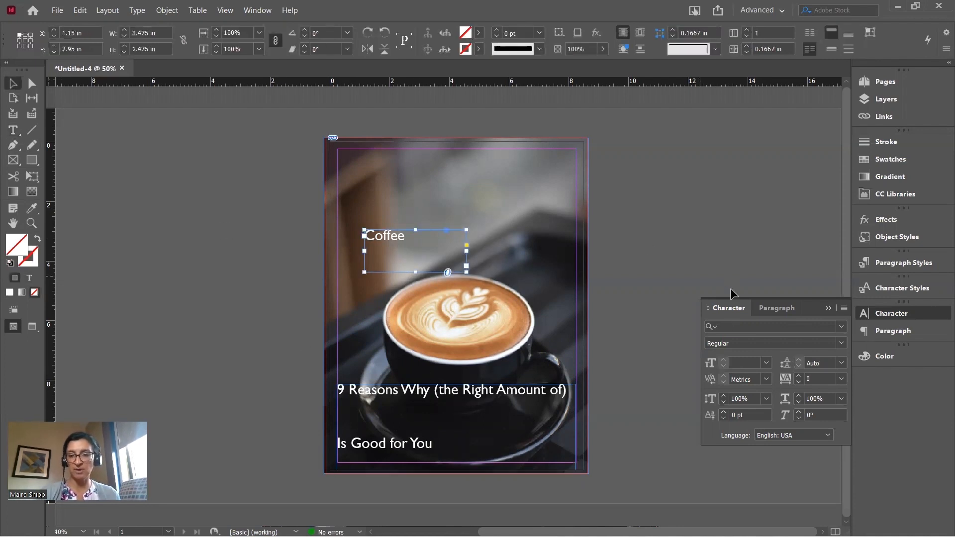
pyautogui.click(842, 328)
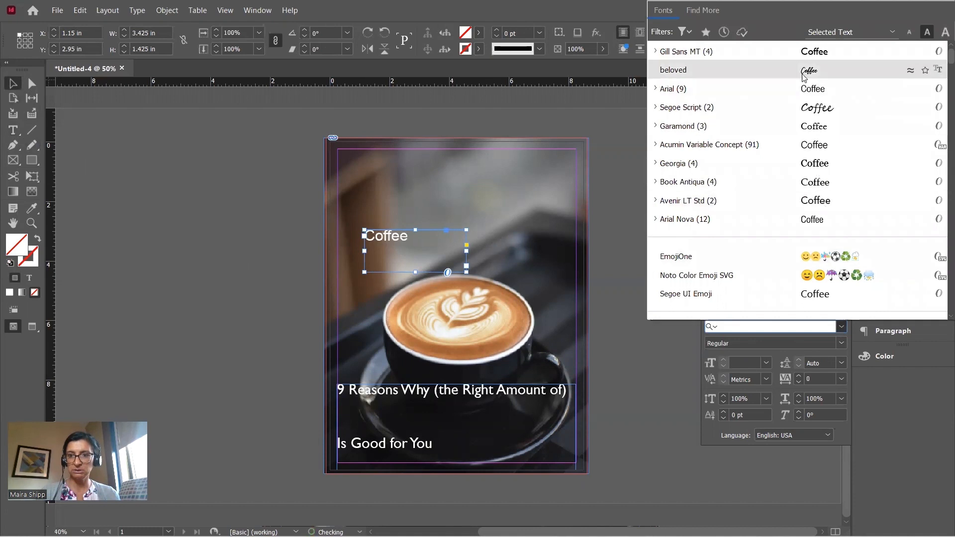
pyautogui.click(706, 70)
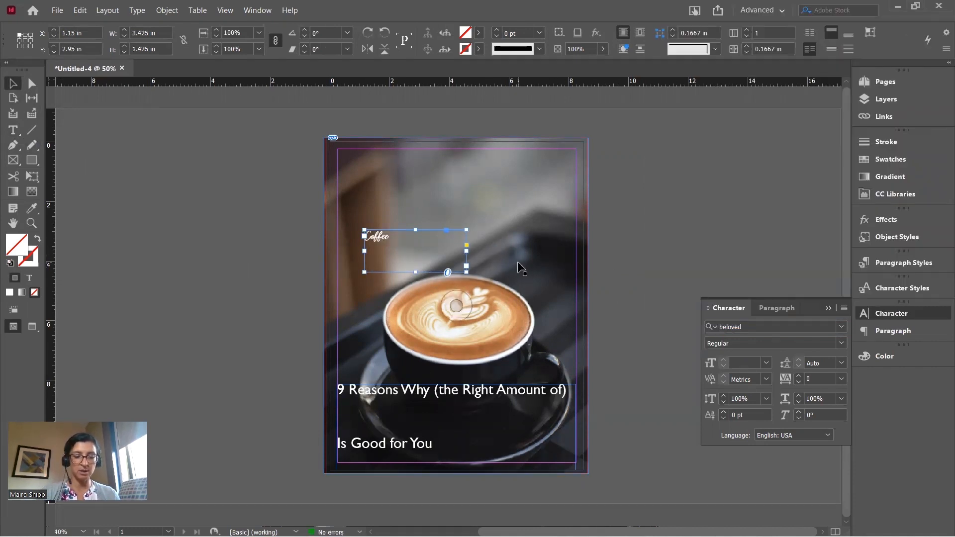
pyautogui.hotkey('alt', 'Tab')
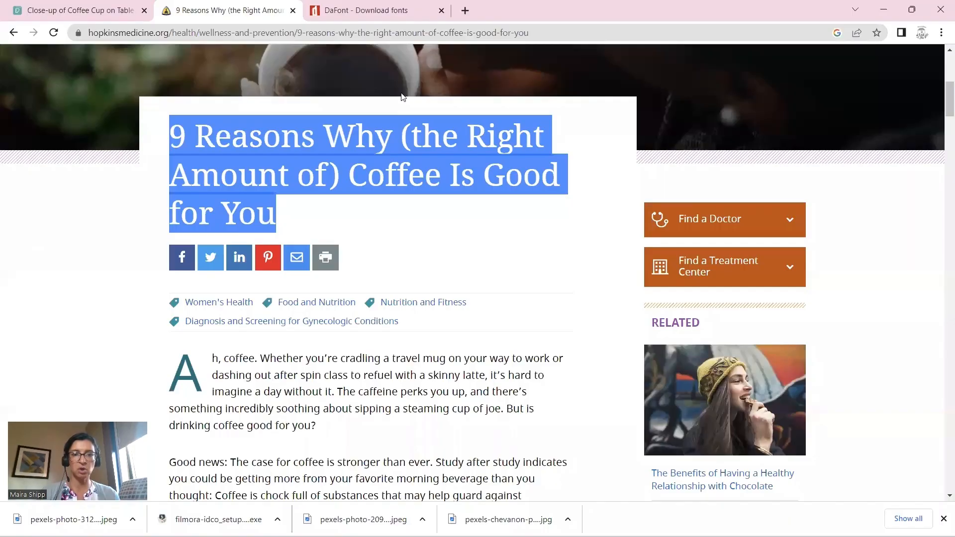
pyautogui.click(337, 14)
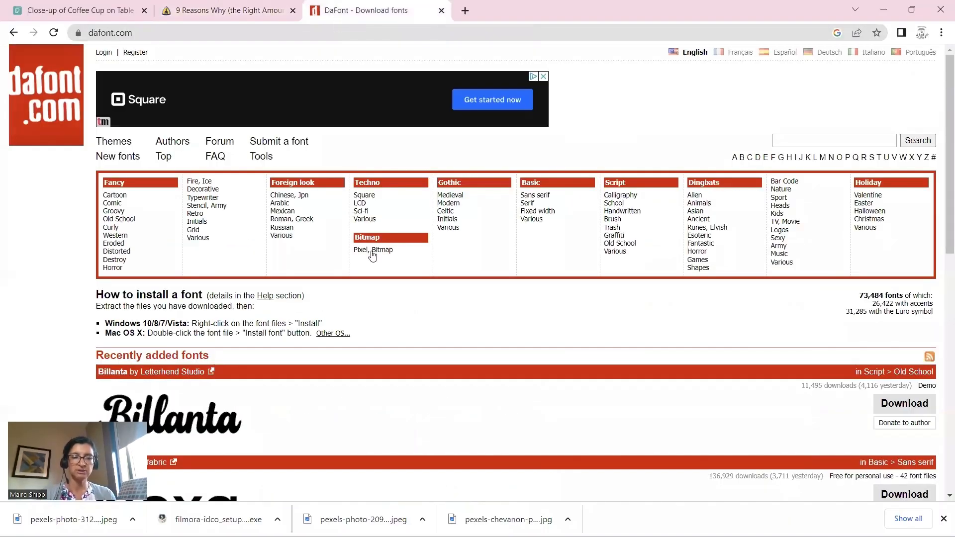
pyautogui.scroll(-2, 411, 336)
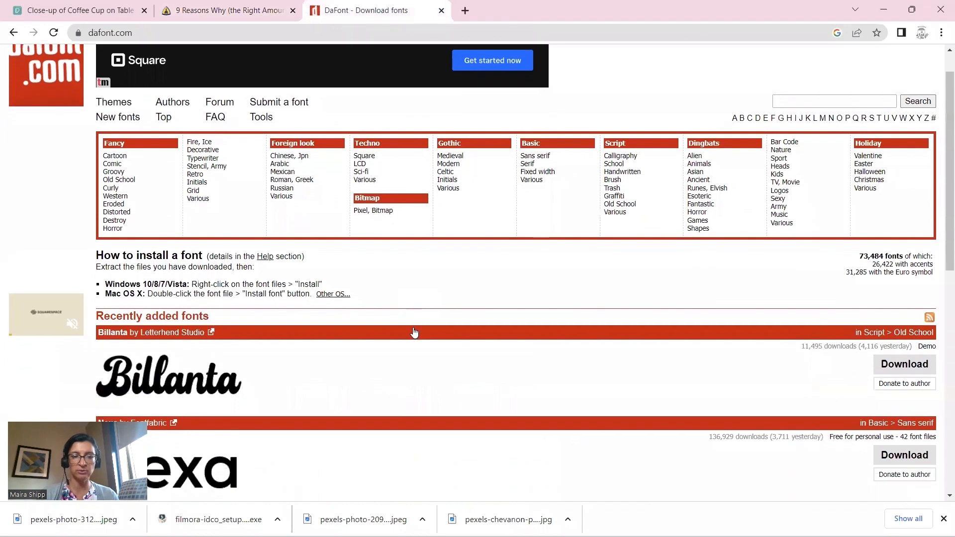
pyautogui.scroll(-3, 414, 333)
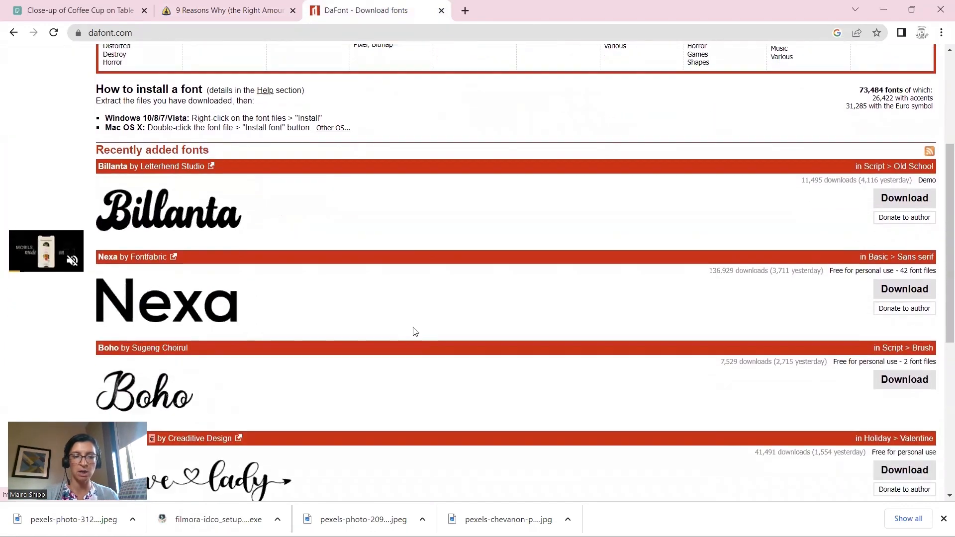
pyautogui.scroll(-3, 413, 332)
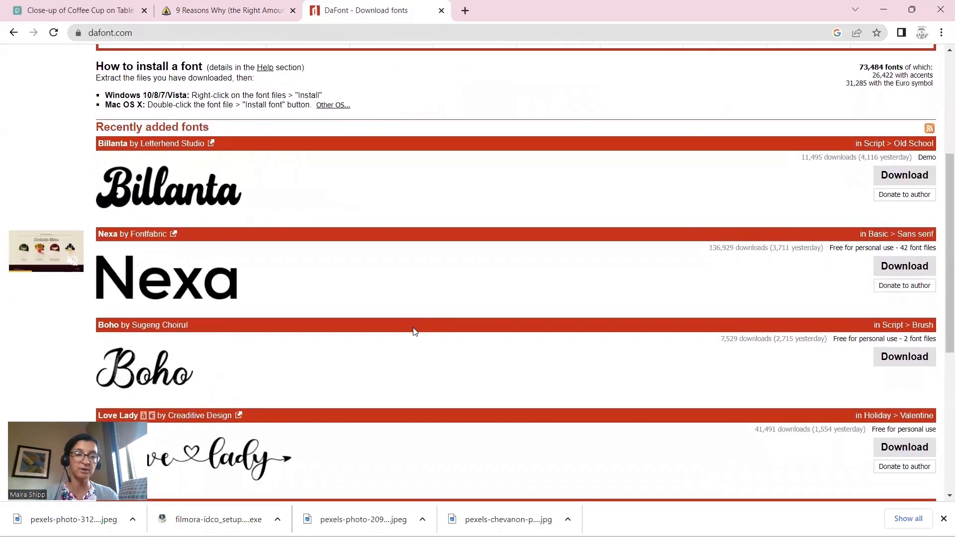
pyautogui.scroll(-1, 414, 332)
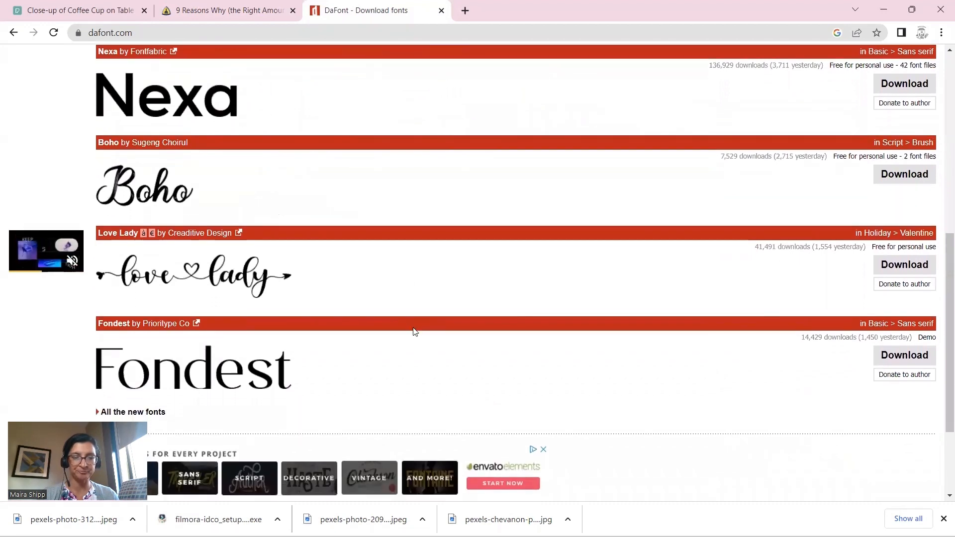
pyautogui.scroll(-3, 415, 333)
pyautogui.scroll(9, 415, 332)
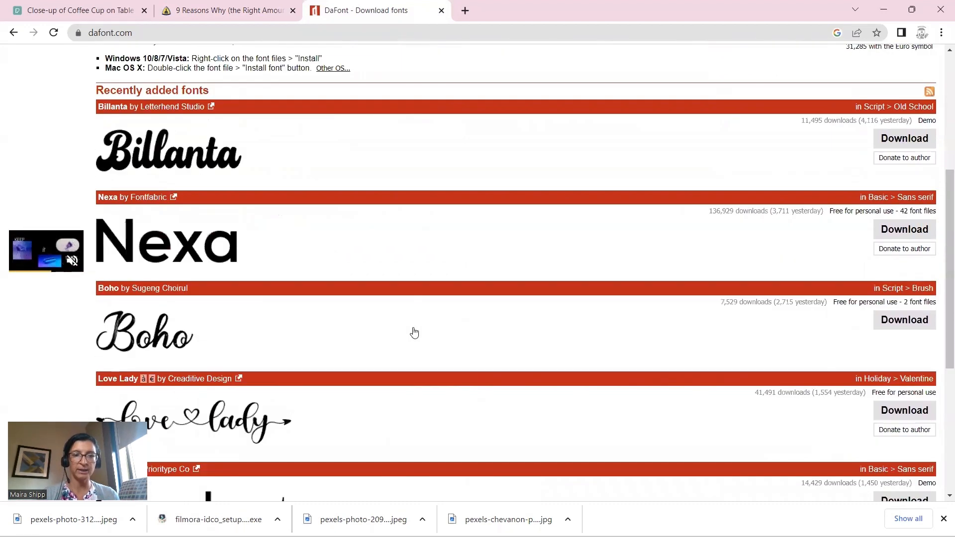
pyautogui.scroll(2, 414, 331)
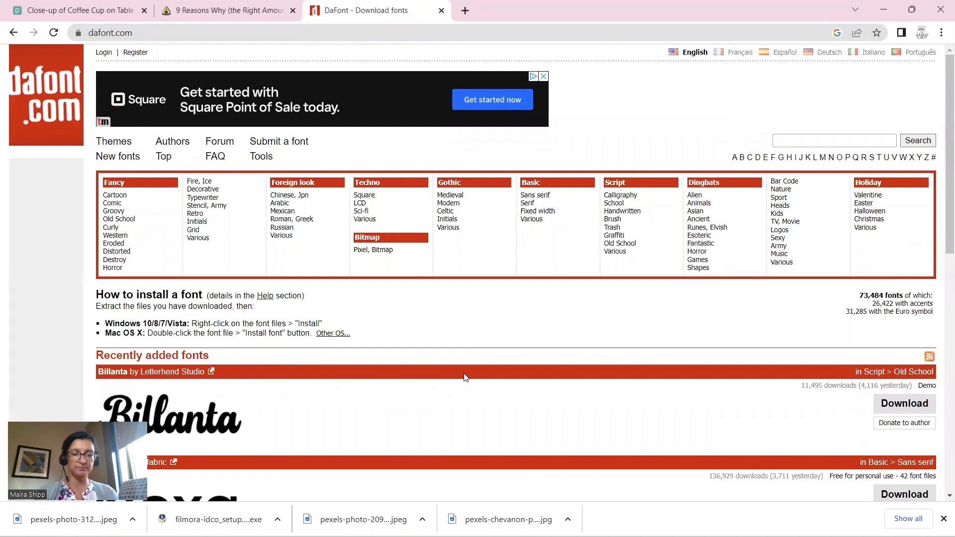
pyautogui.hotkey('alt', 'Tab')
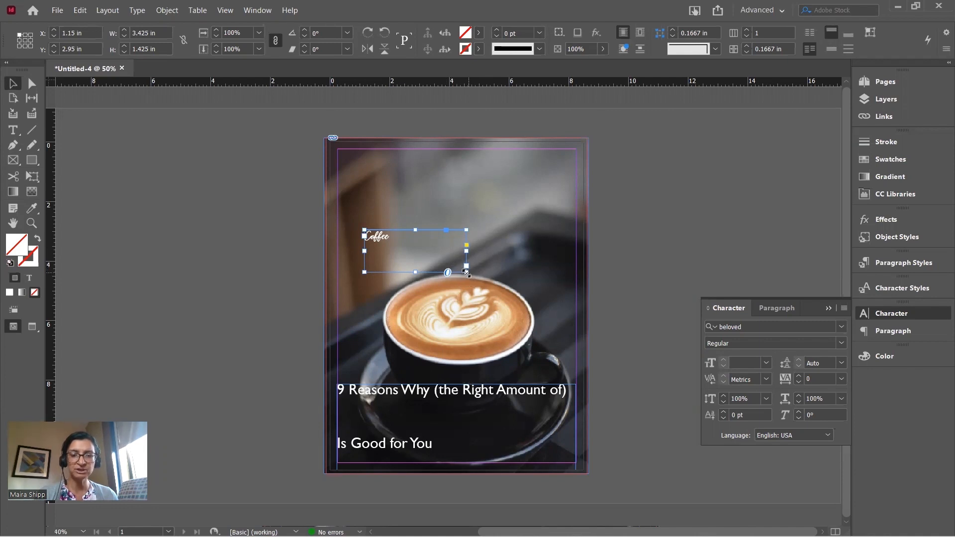
# Trim the Coffee text frame around the word and zoom in on it
pyautogui.moveTo(466, 272); pyautogui.dragTo(398, 249)
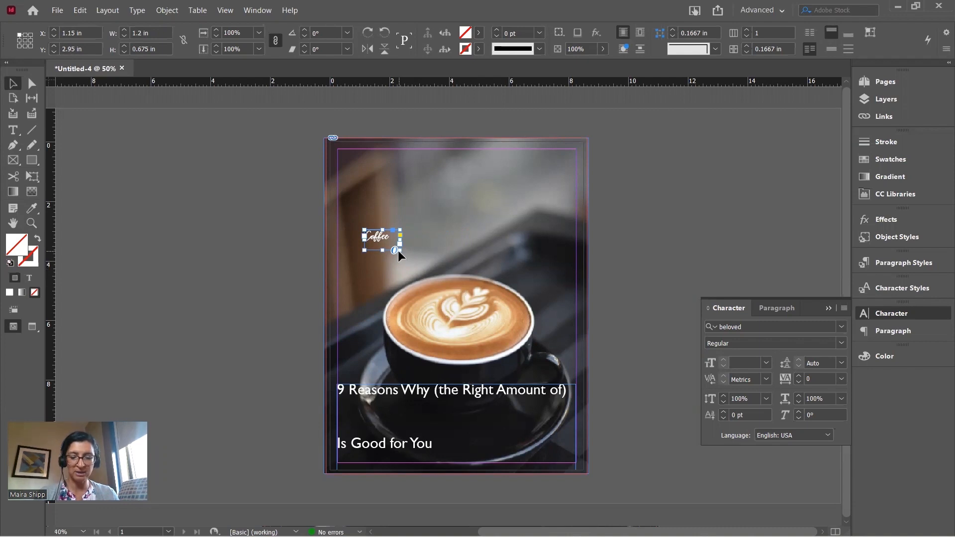
pyautogui.hotkey('ctrl', '=')
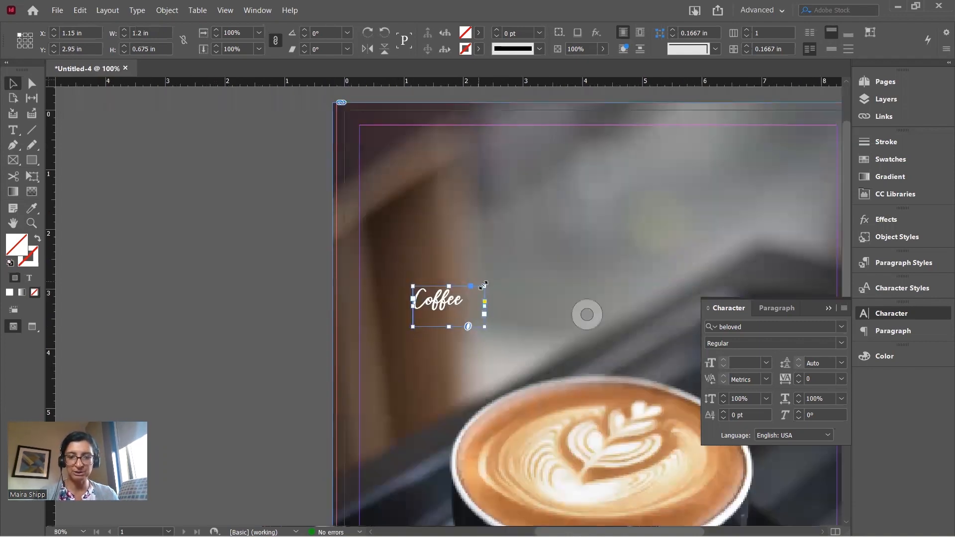
pyautogui.hotkey('ctrl', '=')
pyautogui.hscroll(-9, 489, 297)
pyautogui.hscroll(2, 489, 298)
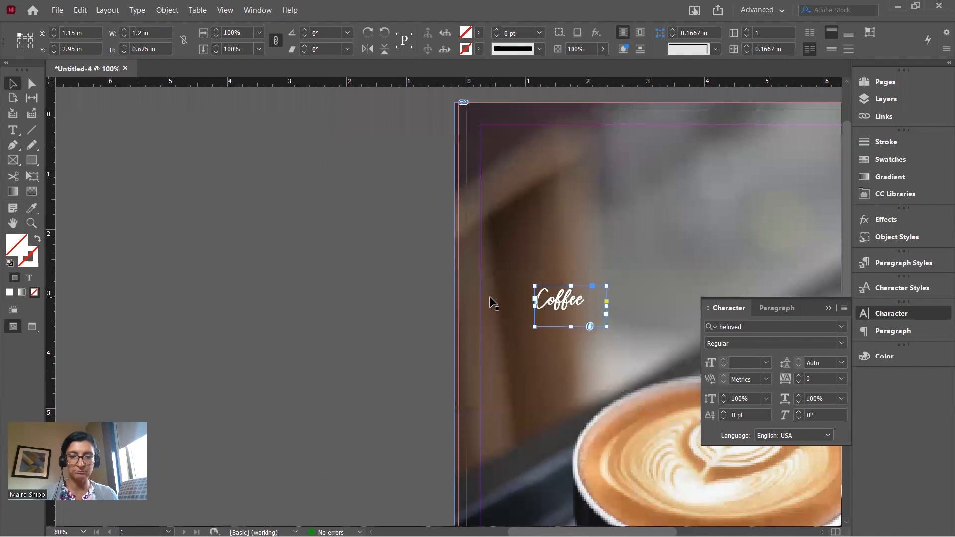
pyautogui.hscroll(2, 490, 297)
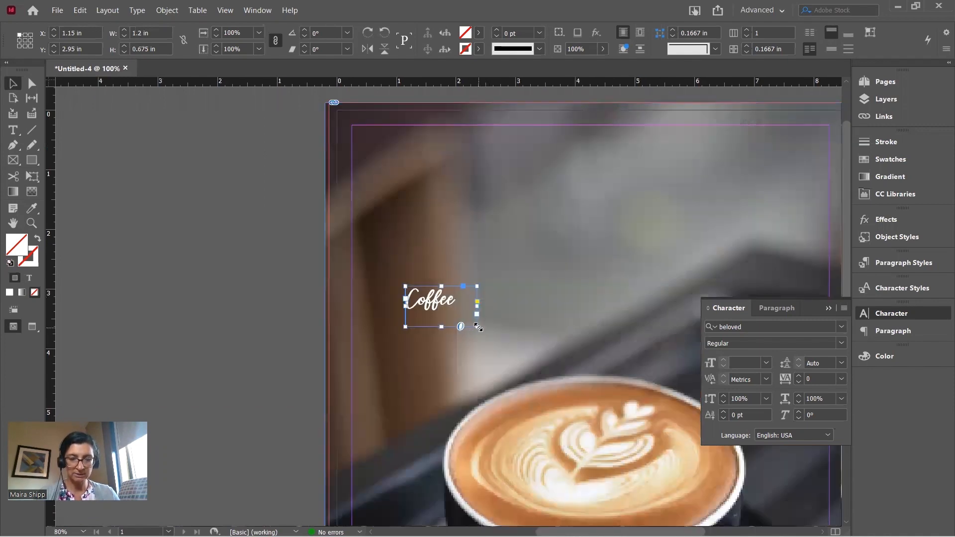
# Scale up the Coffee text with its frame, then trim the frame to about 2.19 × 1.09 in
pyautogui.moveTo(477, 327); pyautogui.dragTo(553, 382)
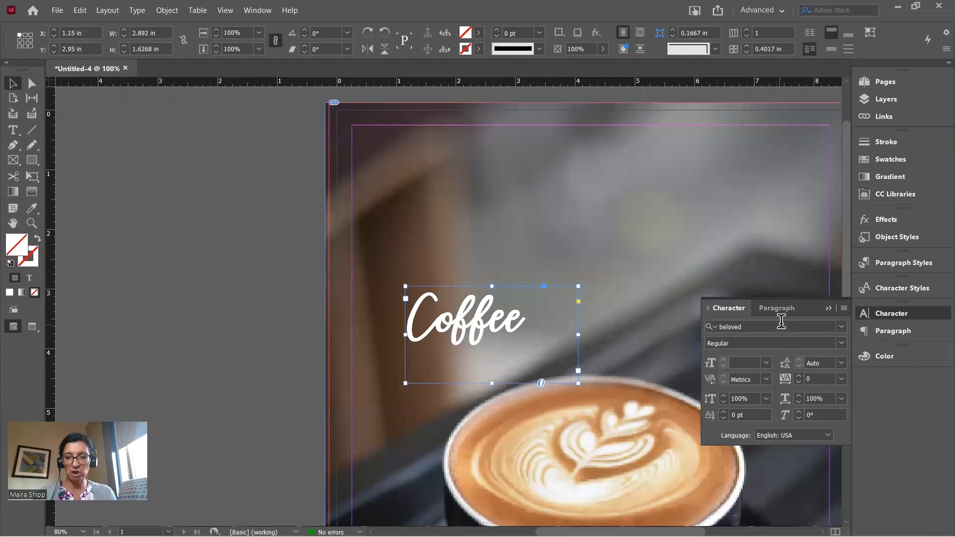
pyautogui.click(827, 308)
pyautogui.scroll(-6, 802, 309)
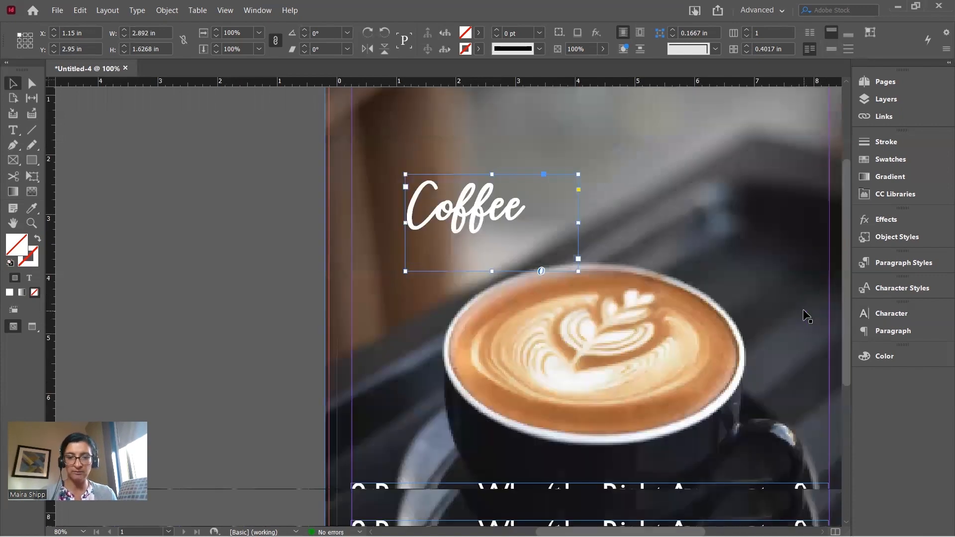
pyautogui.scroll(3, 763, 300)
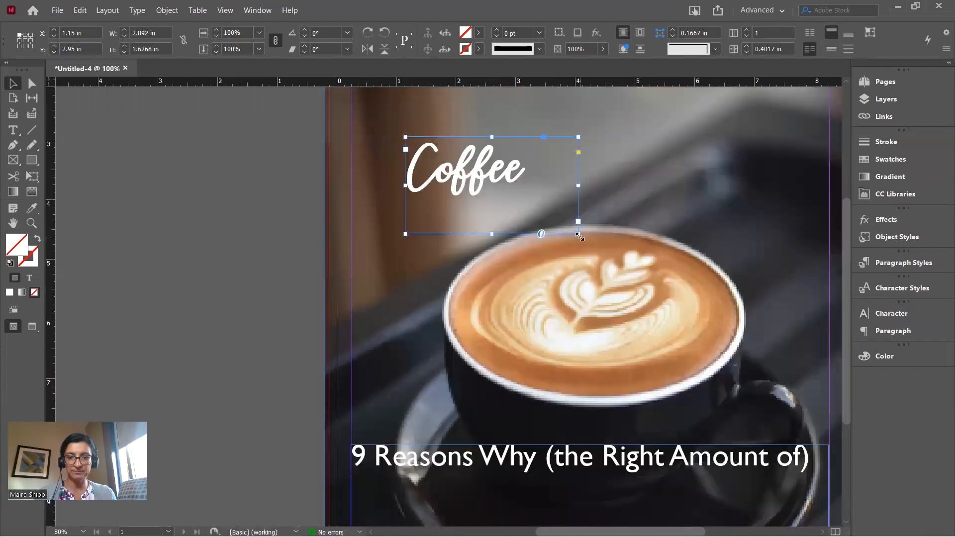
pyautogui.moveTo(579, 235); pyautogui.dragTo(536, 202)
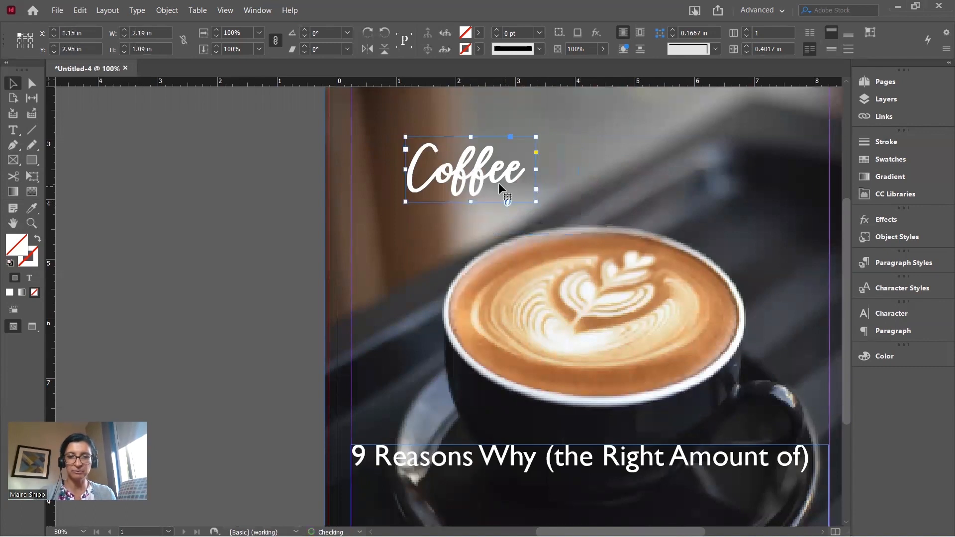
pyautogui.click(15, 131)
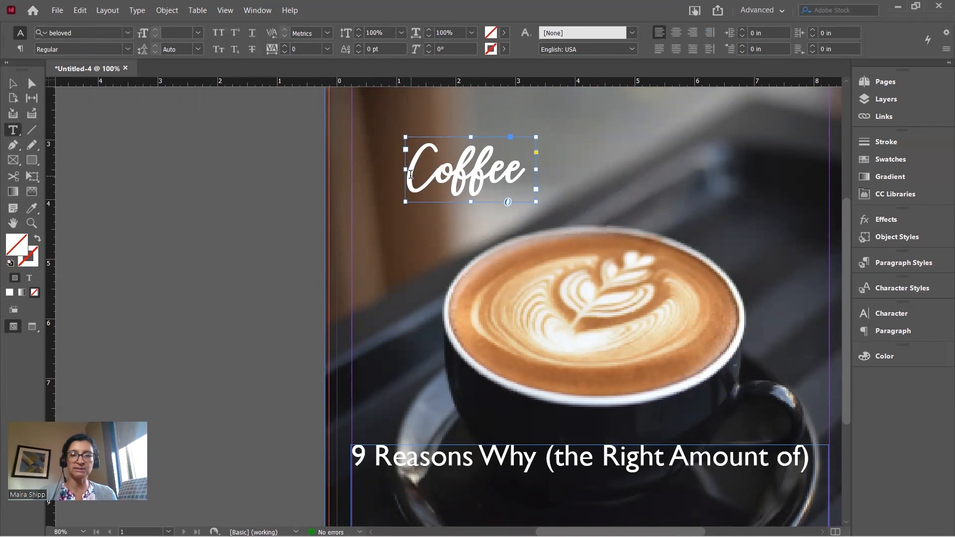
# Colour the Coffee text with the latte's brown, sampled from the photo with the Eyedropper
pyautogui.moveTo(411, 174); pyautogui.dragTo(551, 179)
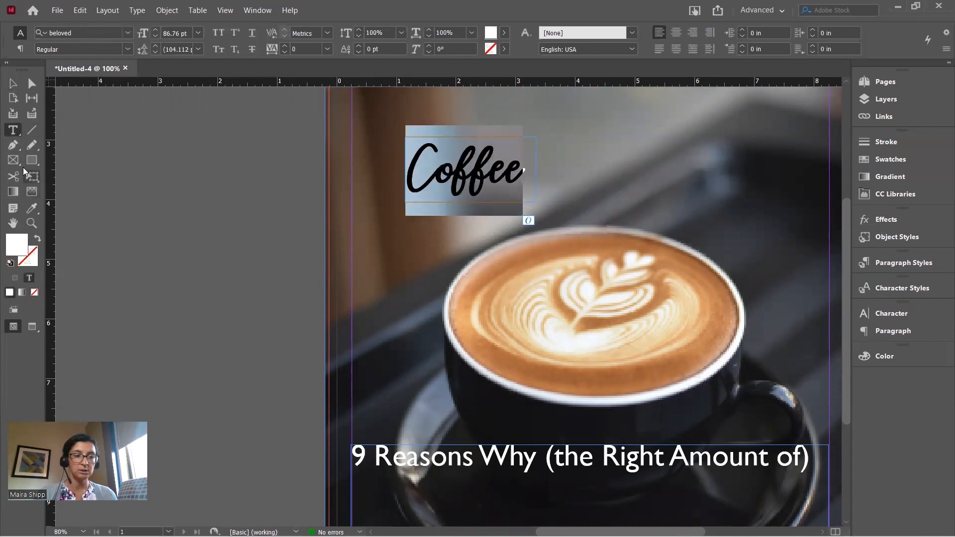
pyautogui.click(31, 210)
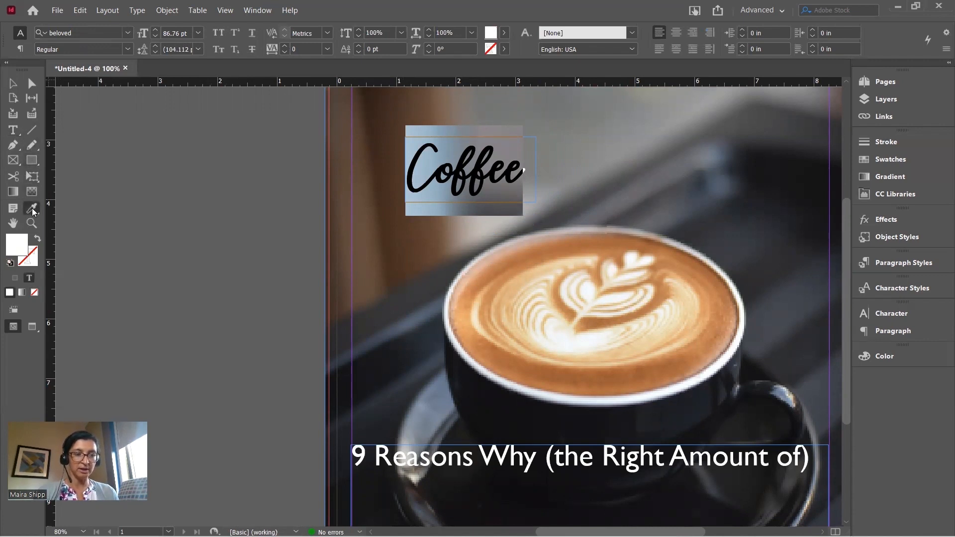
pyautogui.click(513, 252)
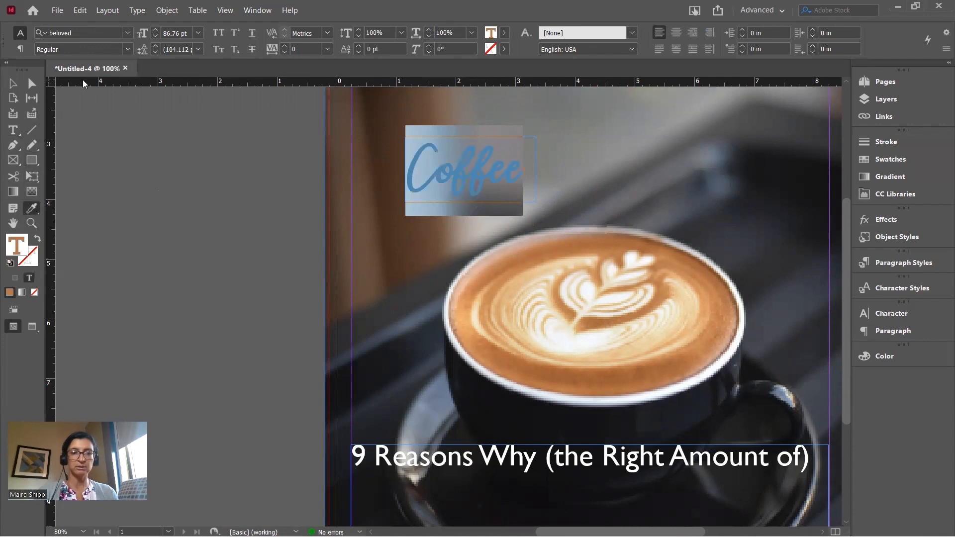
pyautogui.click(13, 84)
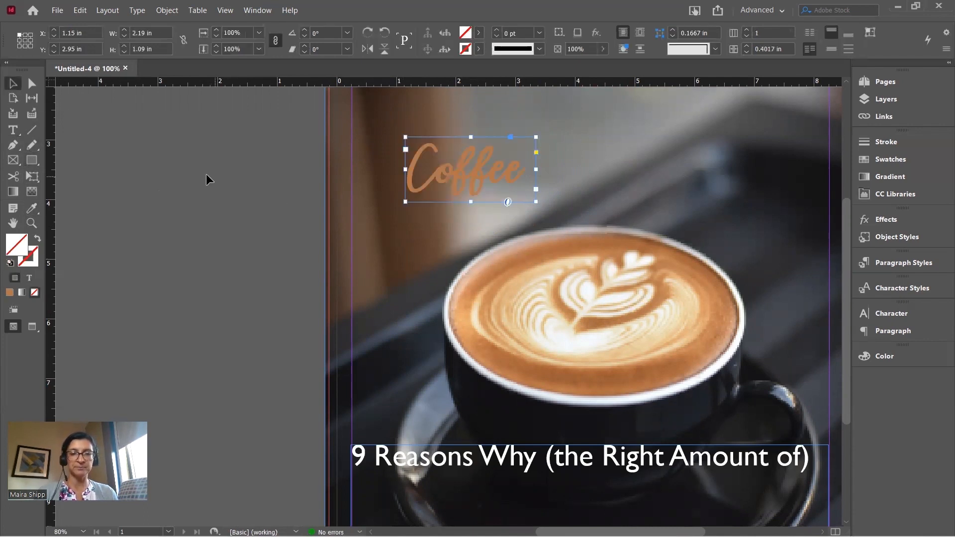
# Move the brown Coffee frame down between the two headline lines
pyautogui.moveTo(461, 175); pyautogui.dragTo(458, 474)
pyautogui.scroll(-4, 454, 458)
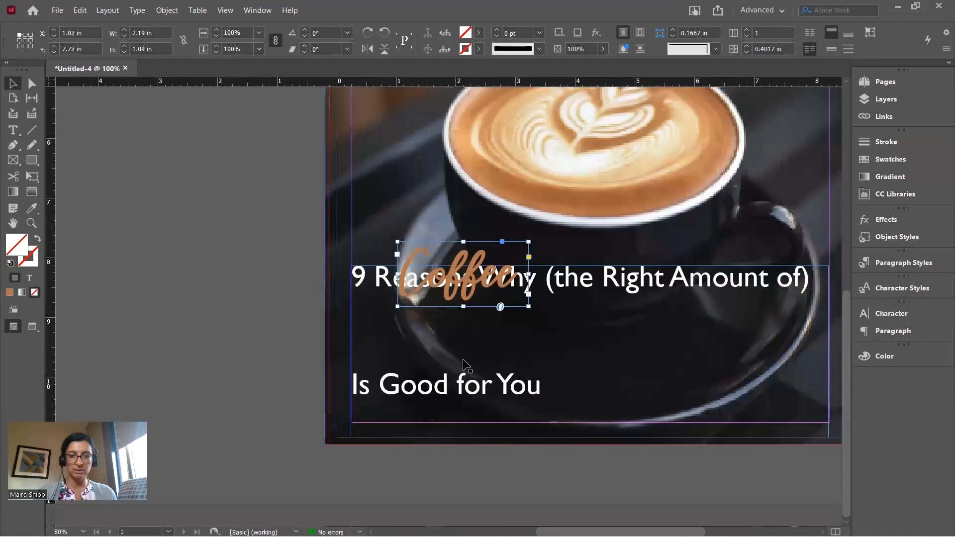
pyautogui.moveTo(463, 296); pyautogui.dragTo(419, 352)
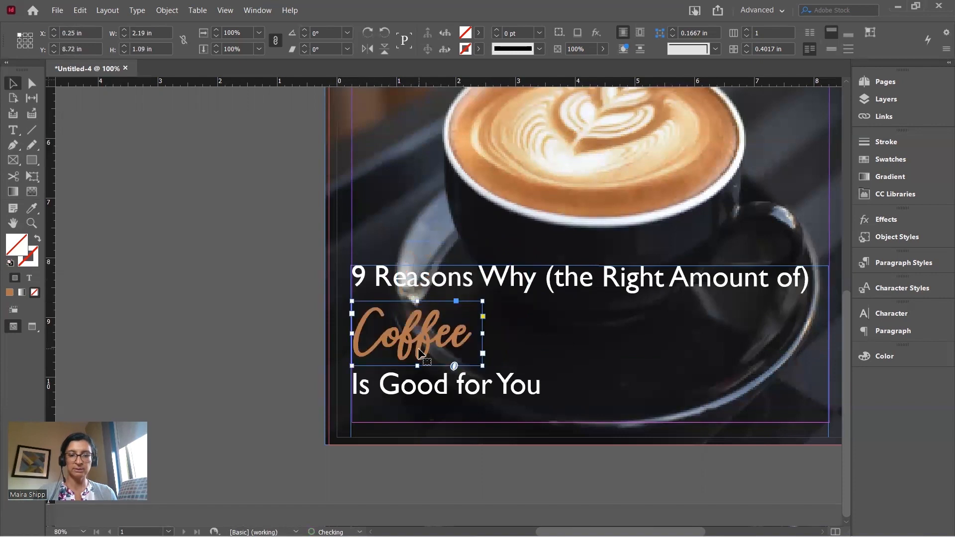
pyautogui.click(267, 303)
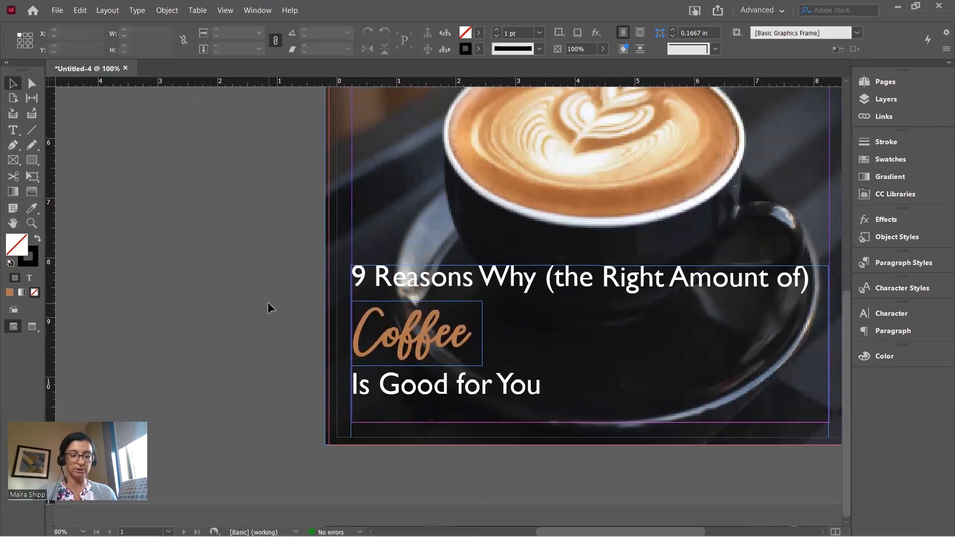
# Preview the finished cover full-screen in Presentation mode, then exit
pyautogui.hotkey('shift', 'w')
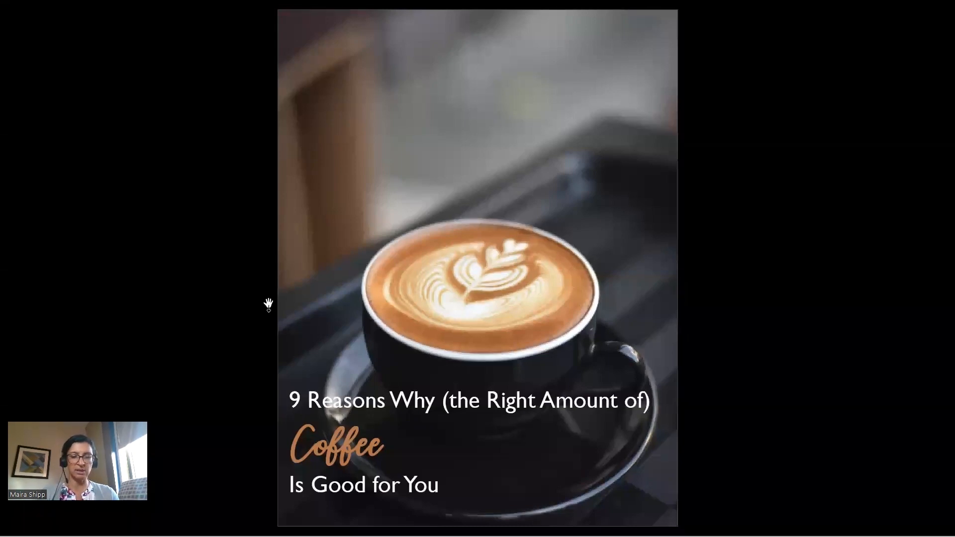
pyautogui.press('Escape')
pyautogui.scroll(-3, 338, 299)
# Reduce the white Gill Sans MT headline from 36 pt to 30 pt
pyautogui.scroll(-2, 341, 304)
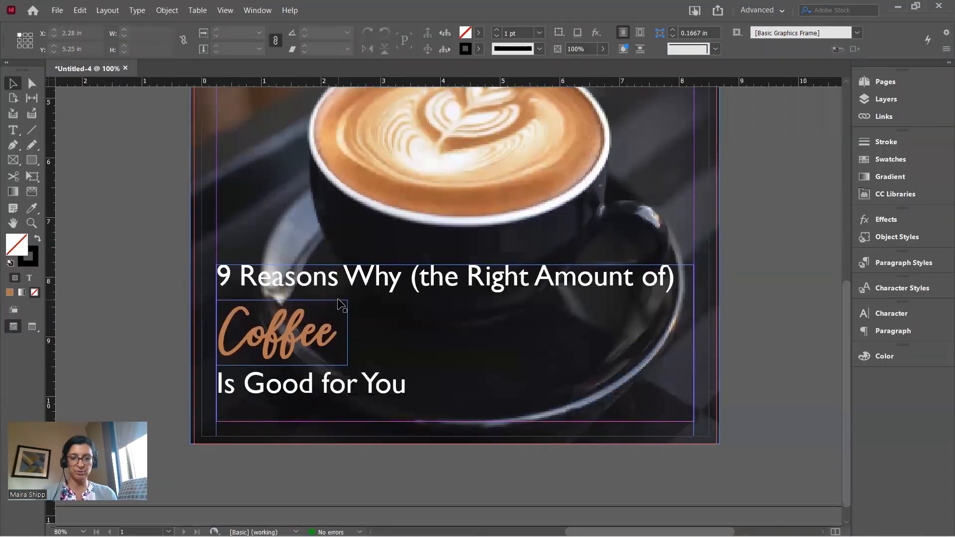
pyautogui.click(377, 273)
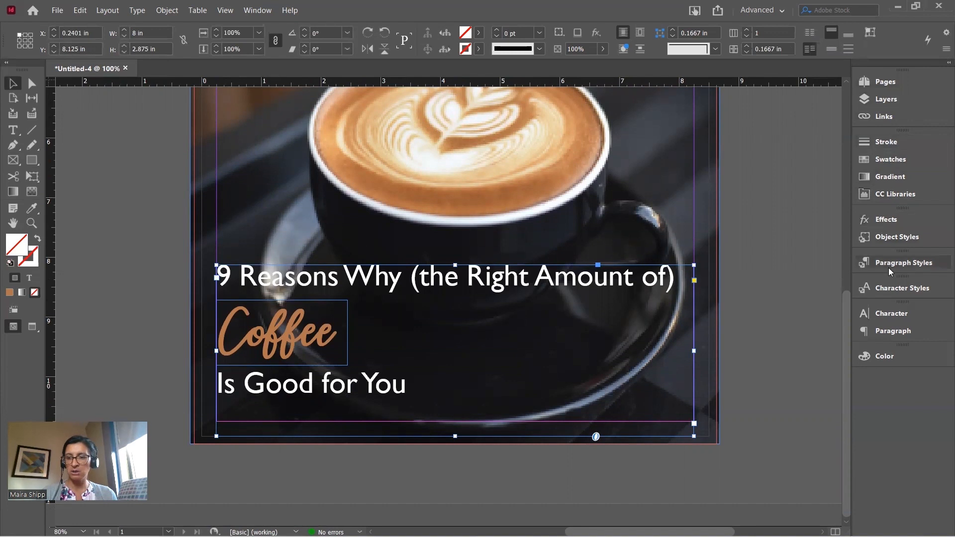
pyautogui.click(888, 311)
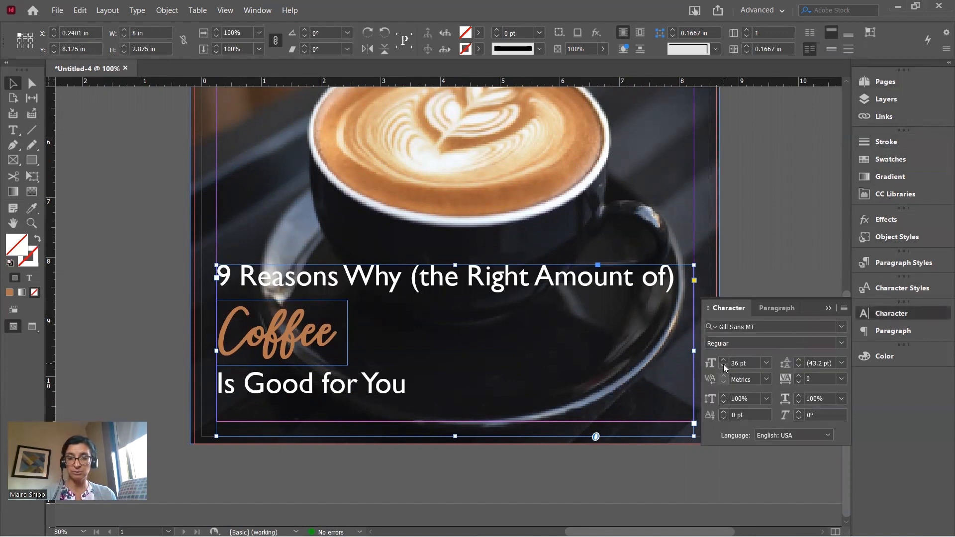
pyautogui.click(766, 362)
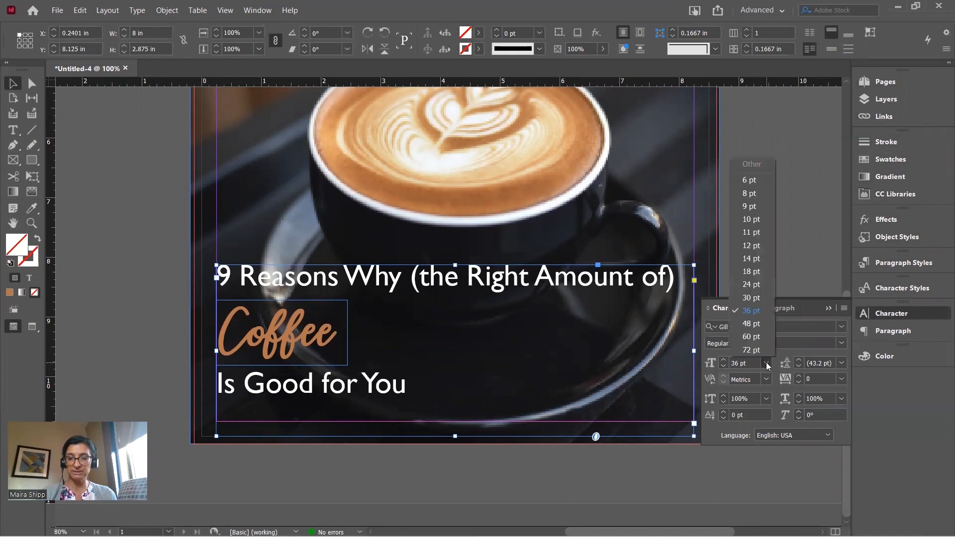
pyautogui.click(756, 296)
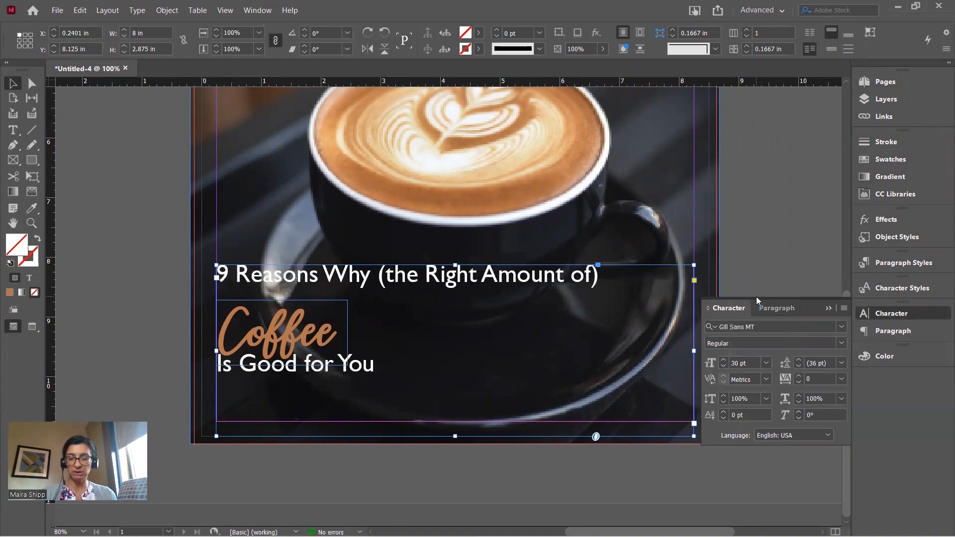
pyautogui.click(766, 364)
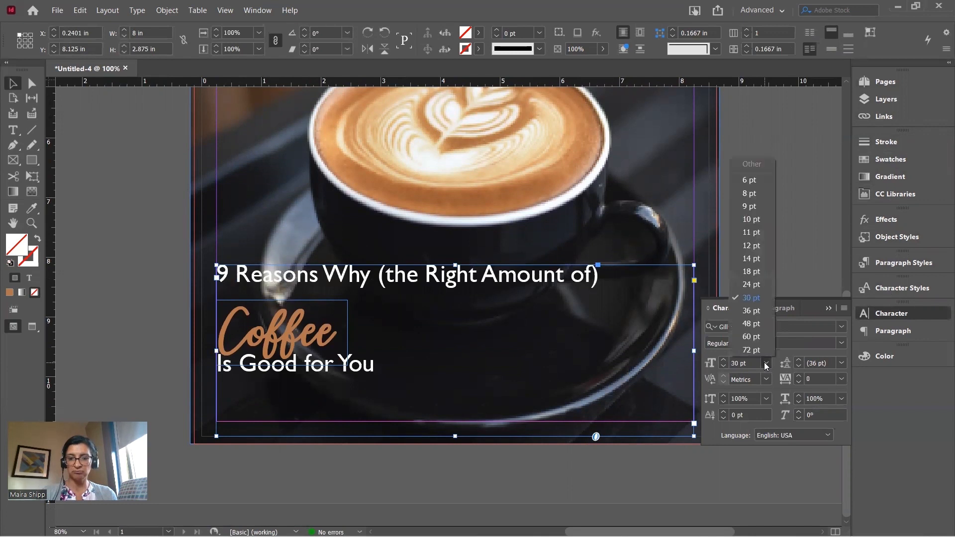
pyautogui.click(750, 298)
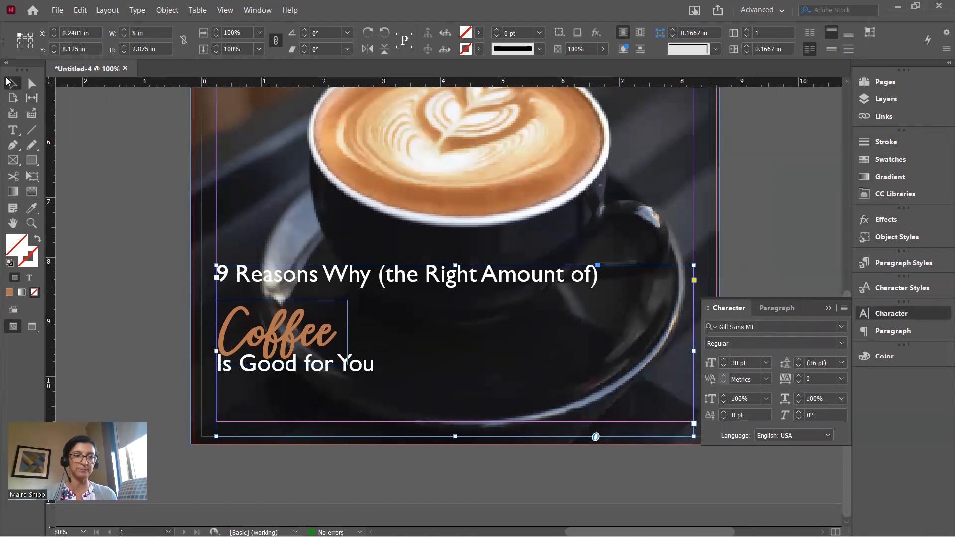
# Scale up the Coffee word and shrink the headline frame closer to its text
pyautogui.click(129, 265)
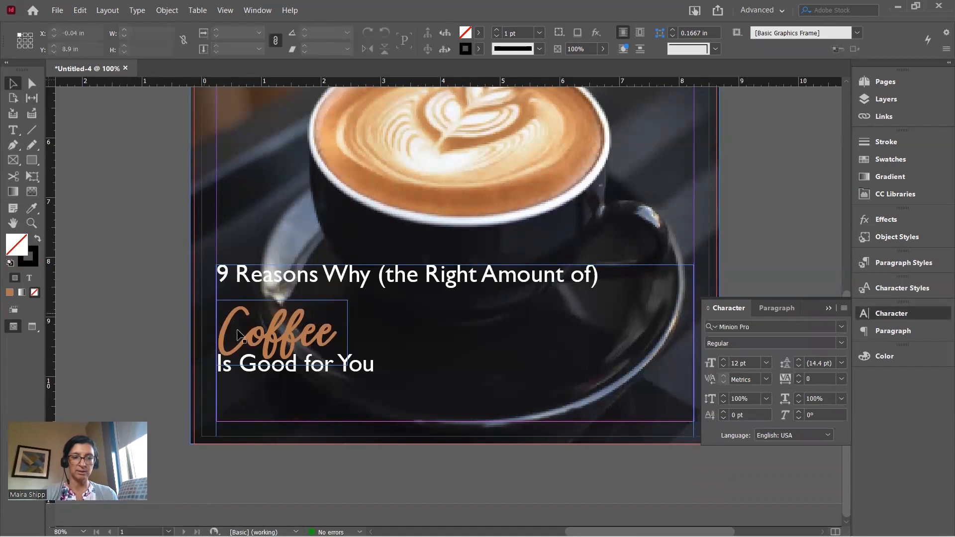
pyautogui.click(334, 322)
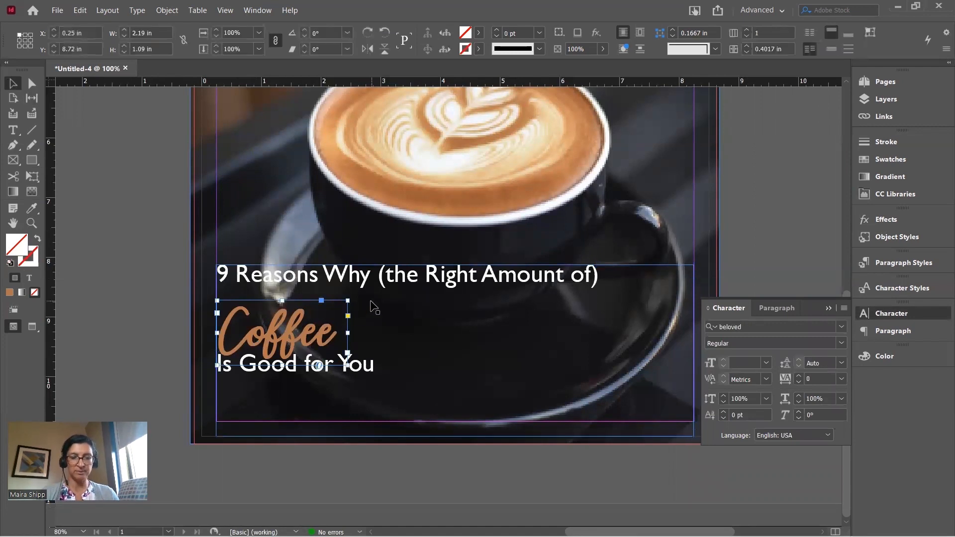
pyautogui.moveTo(347, 300); pyautogui.dragTo(398, 281)
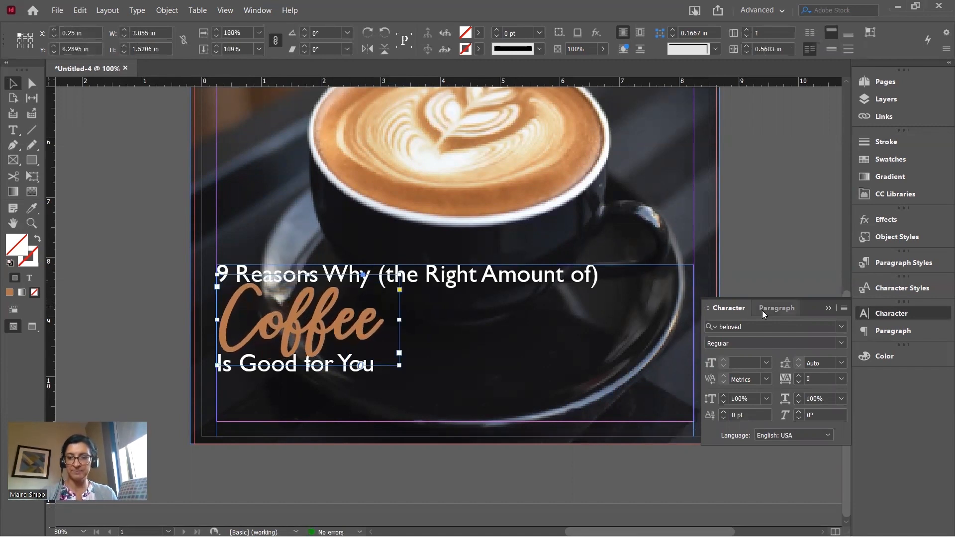
pyautogui.click(828, 307)
pyautogui.click(618, 283)
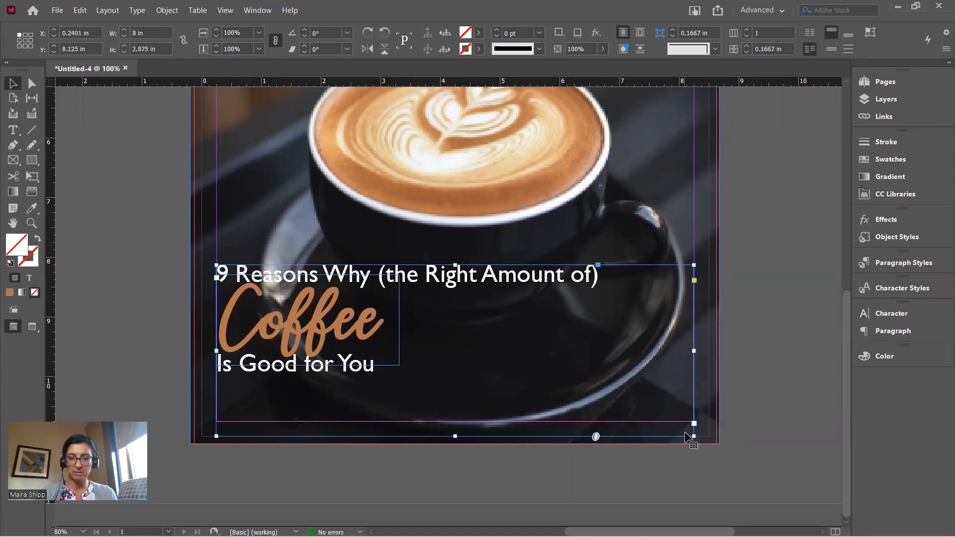
pyautogui.moveTo(694, 436); pyautogui.dragTo(607, 378)
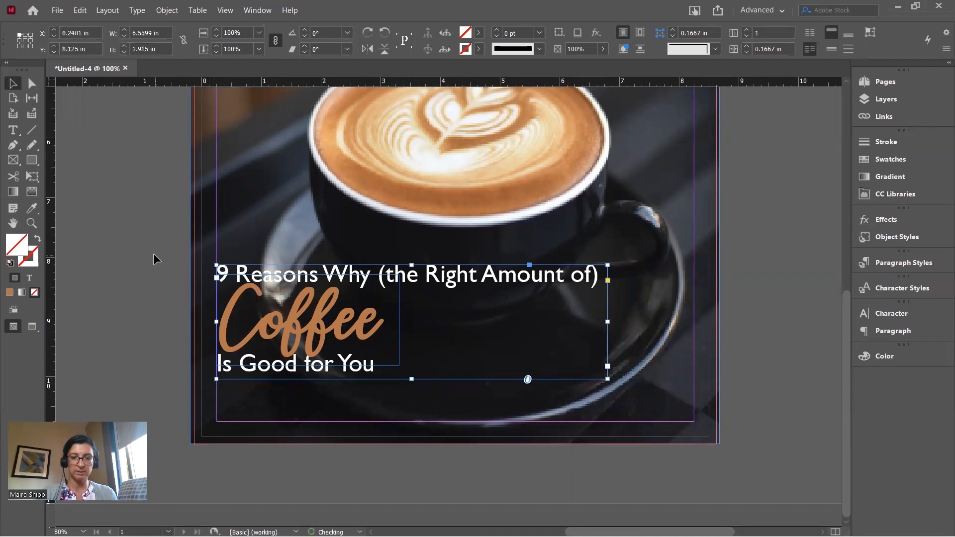
# Move the headline and Coffee frames together to the right on the cover
pyautogui.moveTo(135, 241); pyautogui.dragTo(447, 411)
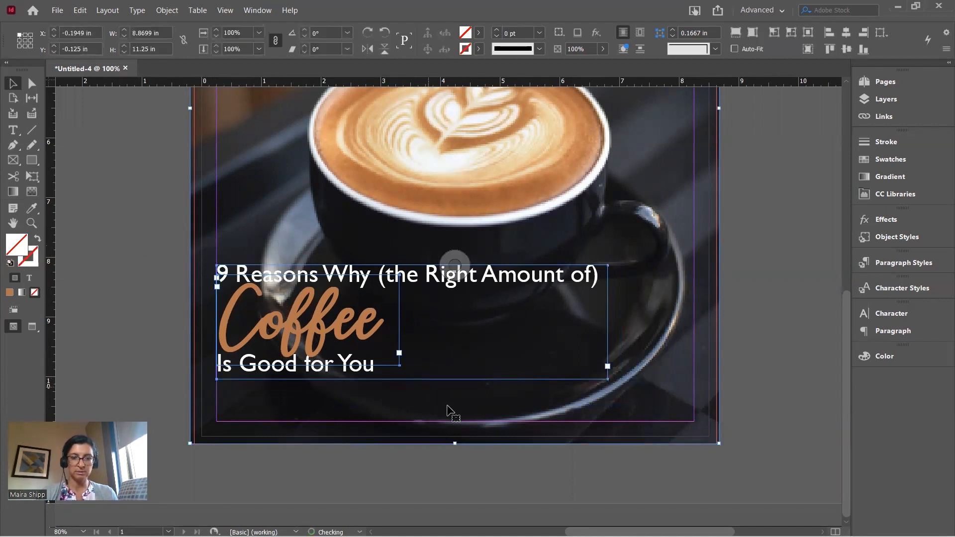
pyautogui.keyDown('shift'); pyautogui.click(450, 411); pyautogui.keyUp('shift')
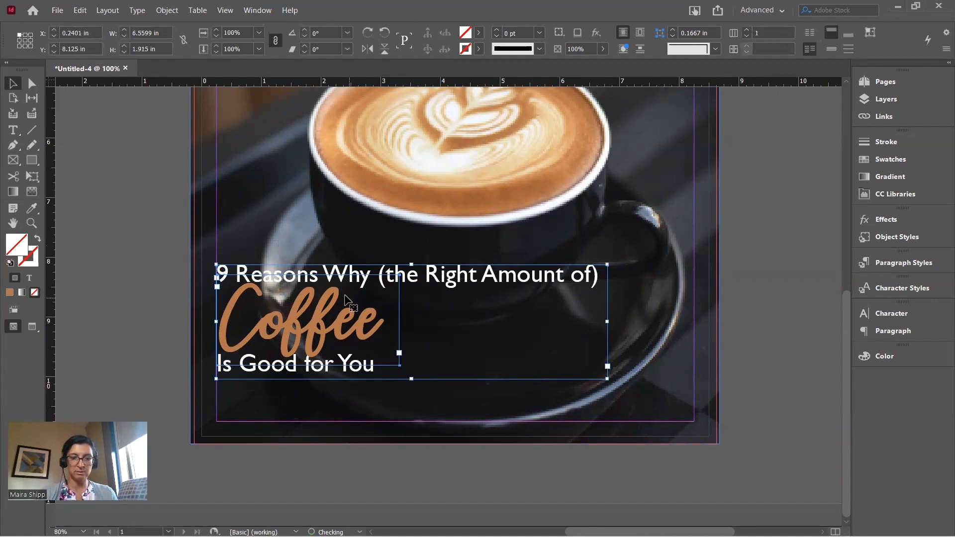
pyautogui.moveTo(327, 311); pyautogui.dragTo(442, 301)
pyautogui.click(748, 319)
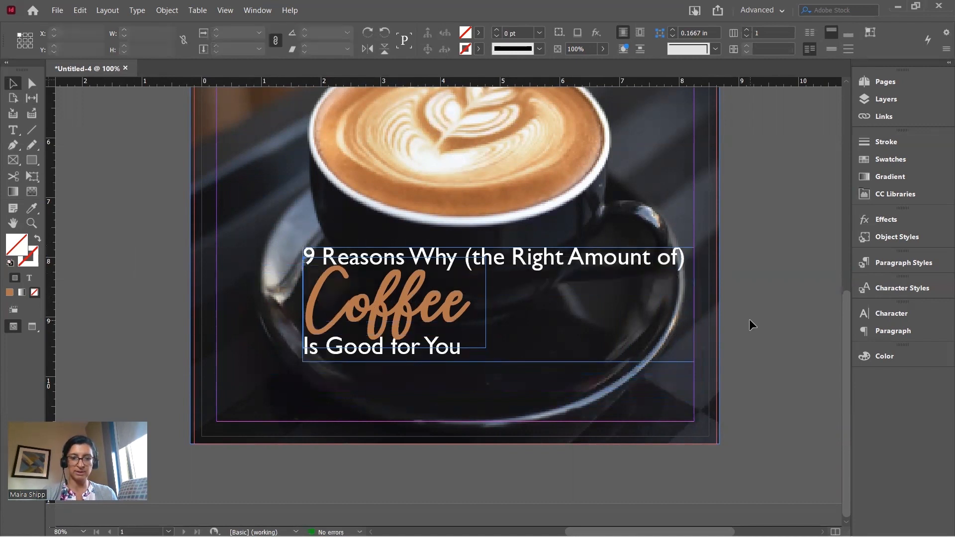
# Preview the cover full-screen, then zoom back in on the title
pyautogui.hotkey('shift', 'w')
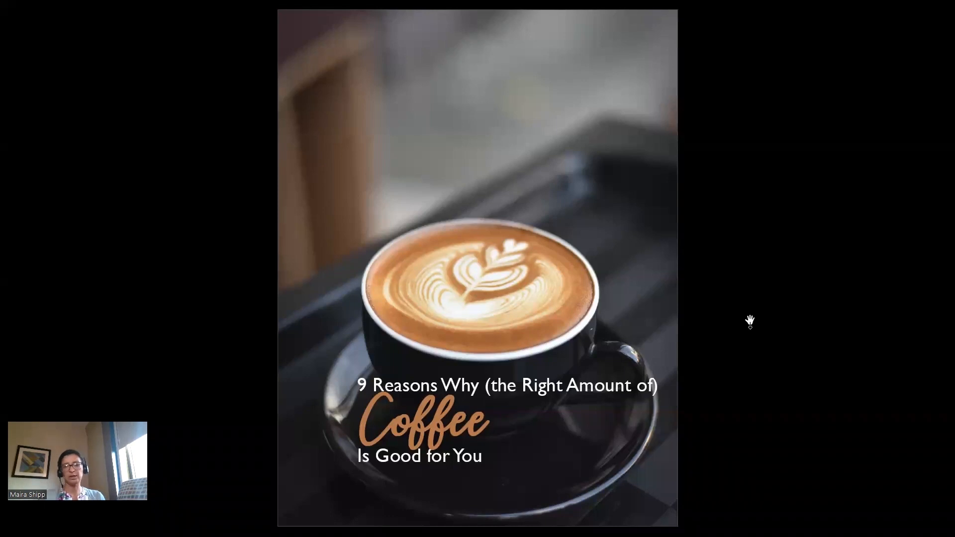
pyautogui.press('Escape')
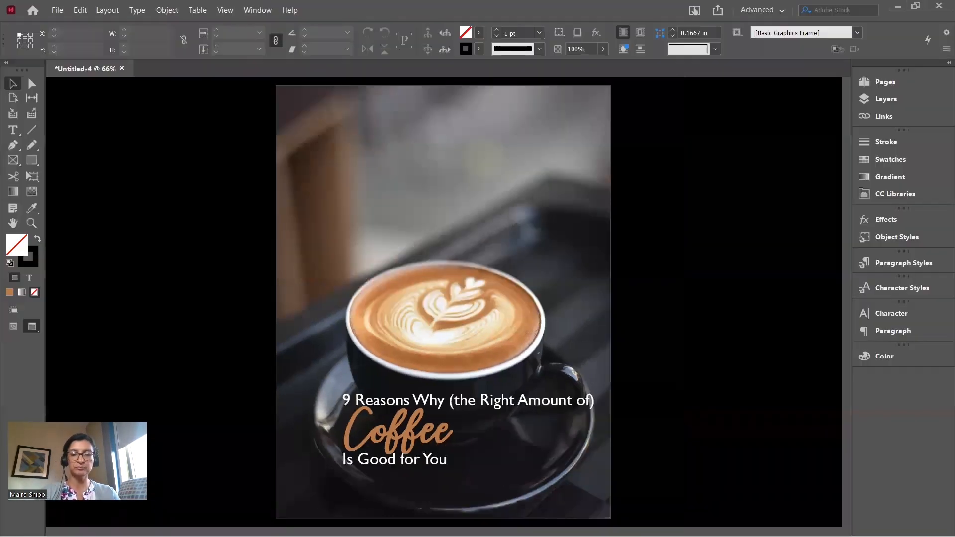
pyautogui.hotkey('ctrl', '1')
pyautogui.scroll(-3, 737, 299)
pyautogui.scroll(-1, 737, 297)
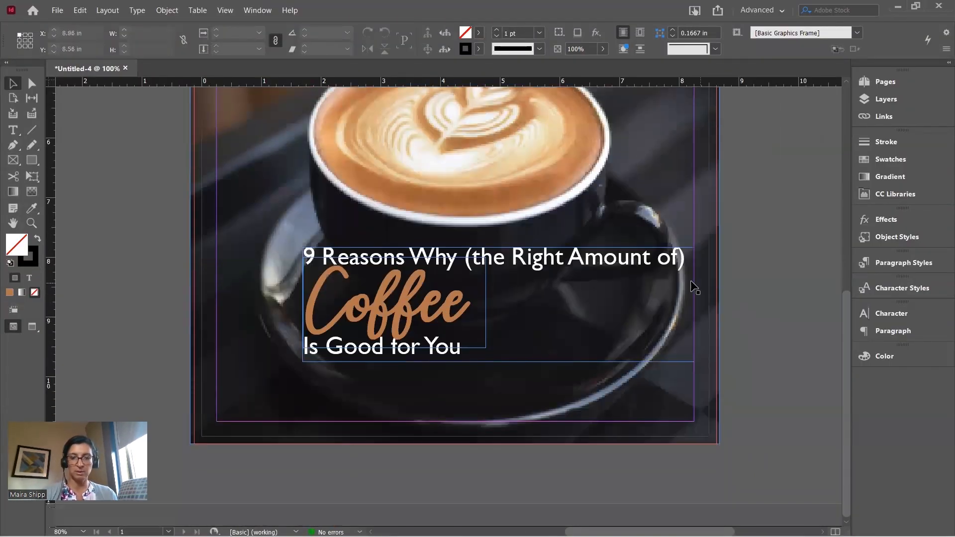
# Make the headline frame taller and set its leading to 48 pt
pyautogui.click(634, 273)
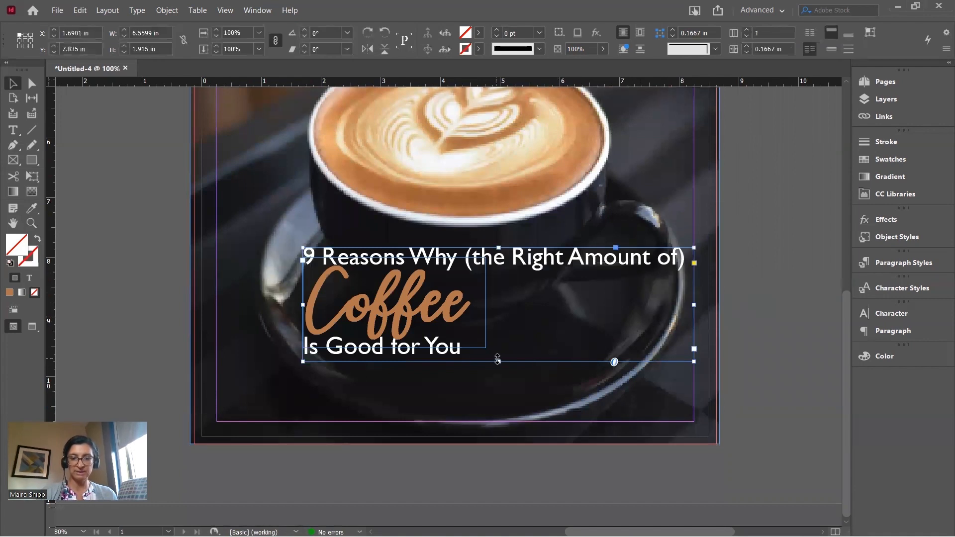
pyautogui.moveTo(498, 362); pyautogui.dragTo(496, 388)
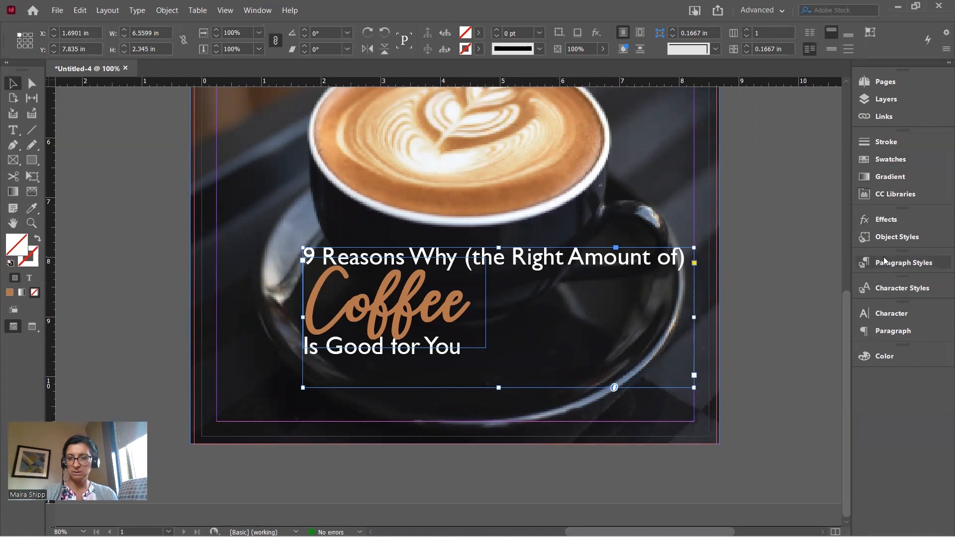
pyautogui.click(893, 313)
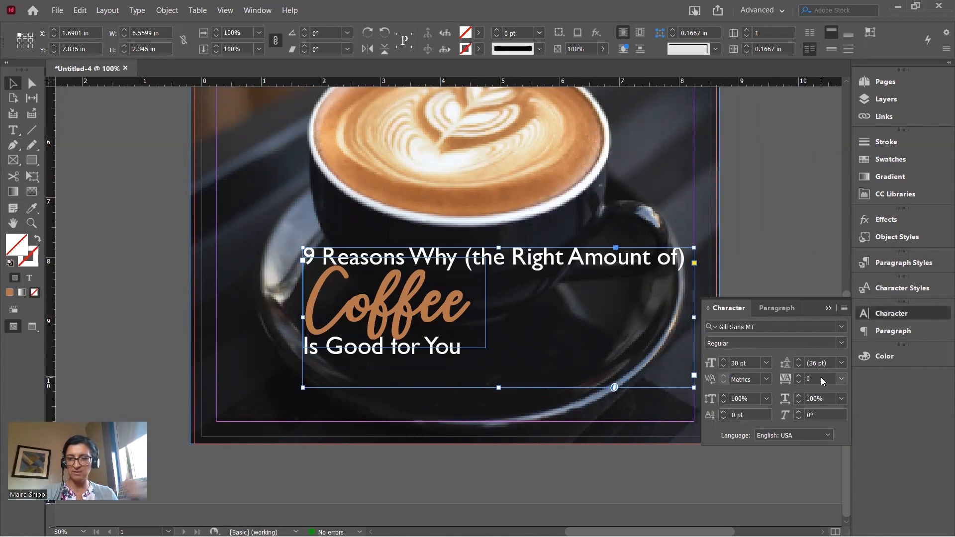
pyautogui.click(840, 363)
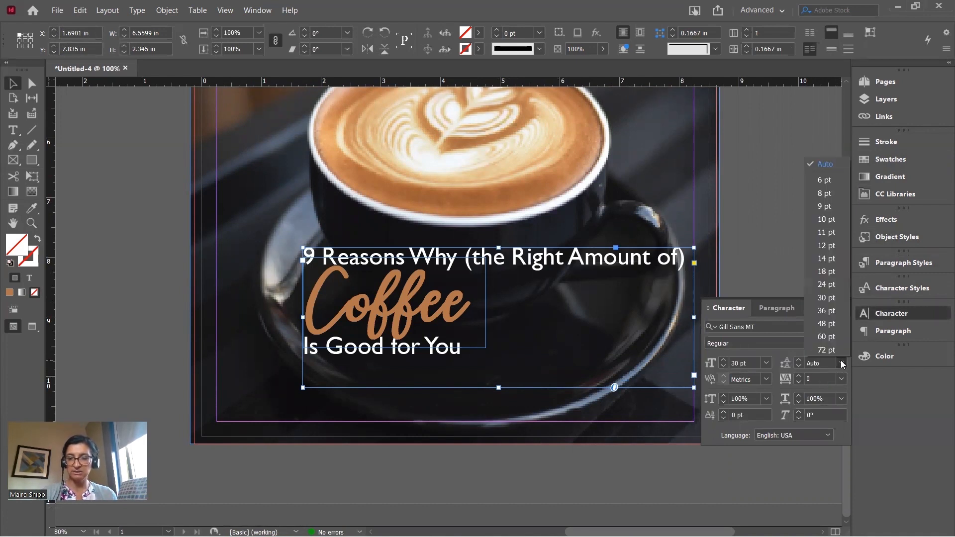
pyautogui.click(828, 324)
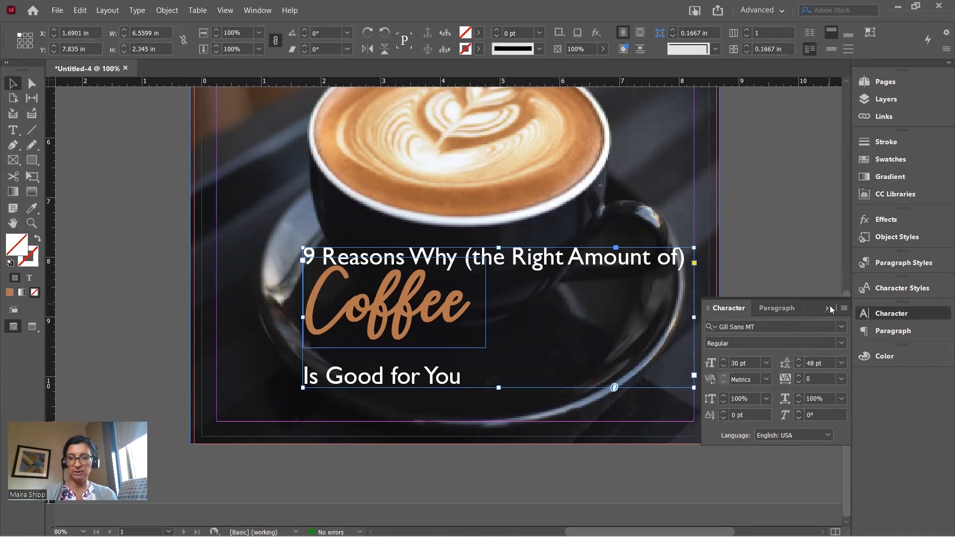
pyautogui.click(828, 308)
# Nudge the Coffee frame down two steps into the widened gap
pyautogui.click(446, 310)
pyautogui.press('Down')
pyautogui.press('Down')
pyautogui.press('Down')
pyautogui.press('Down')
pyautogui.press('Down')
pyautogui.press('Down')
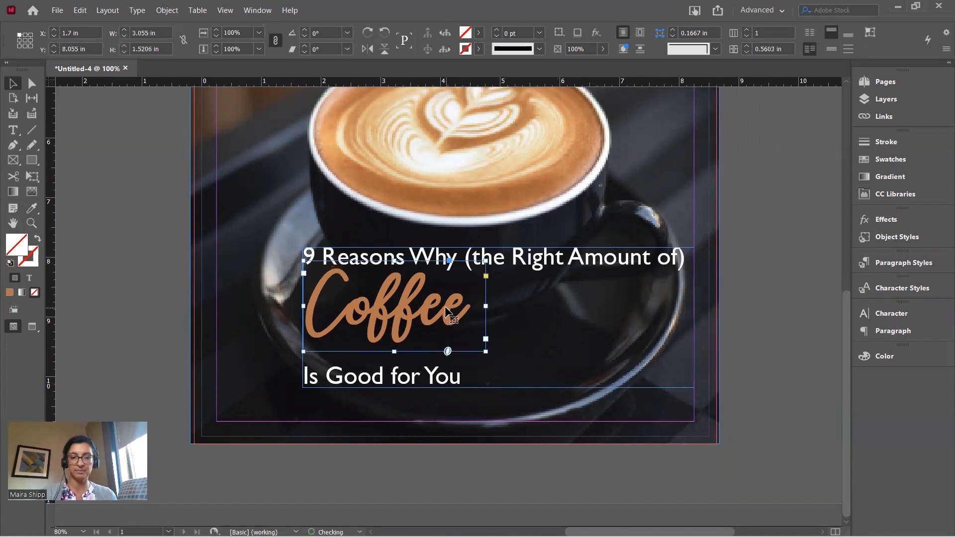
pyautogui.press('Down')
pyautogui.press('Down')
pyautogui.press('Down')
pyautogui.press('Down')
pyautogui.press('Down')
pyautogui.press('Down')
pyautogui.press('Down')
pyautogui.press('Down')
pyautogui.press('Down')
pyautogui.press('Down')
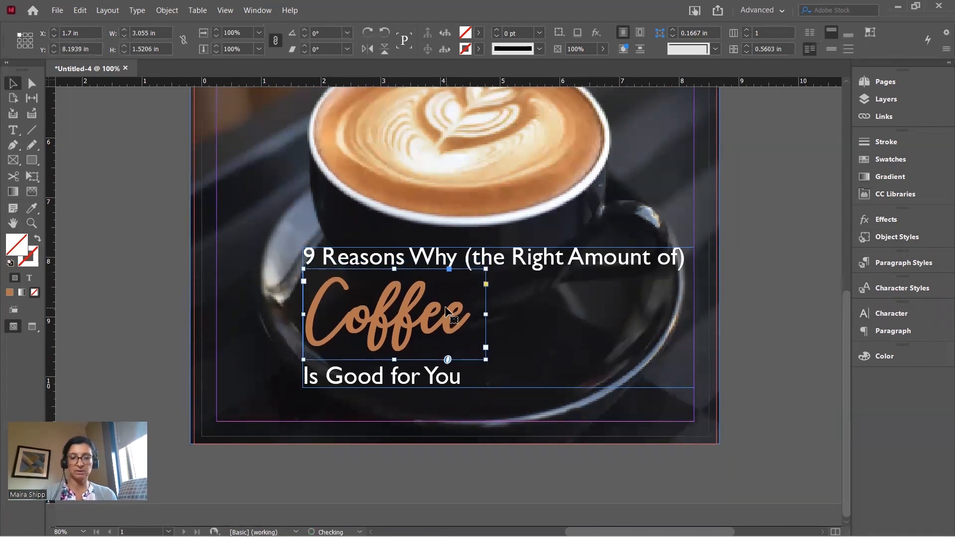
pyautogui.click(772, 286)
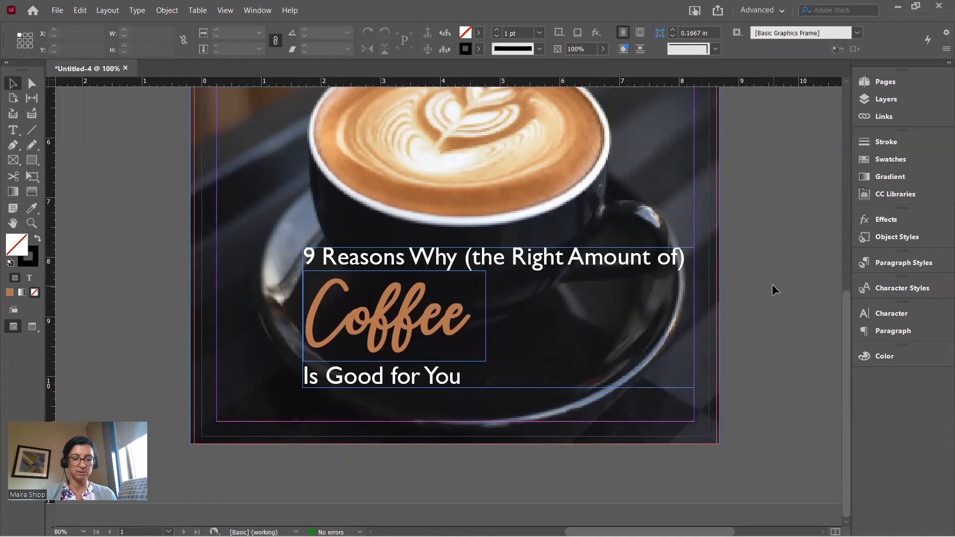
pyautogui.hotkey('shift', 'w')
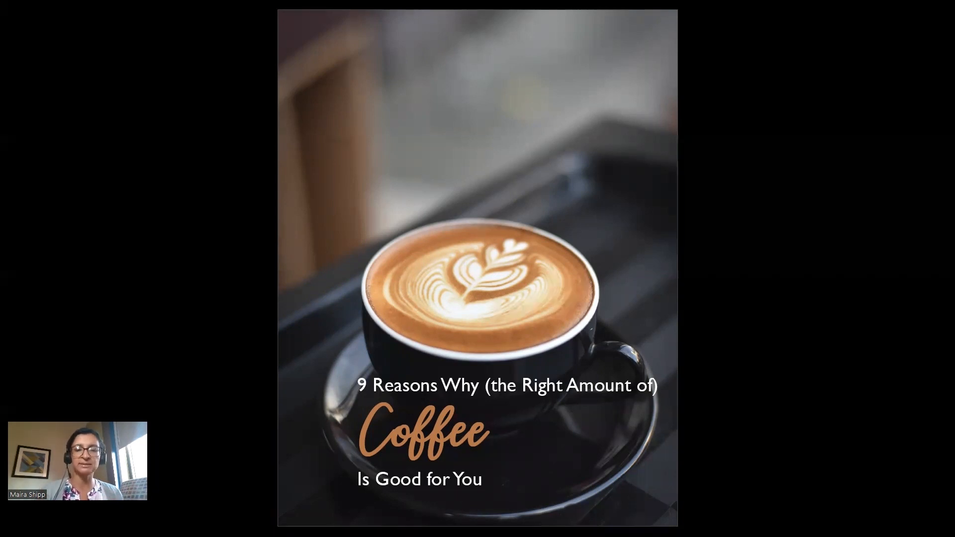
pyautogui.press('Escape')
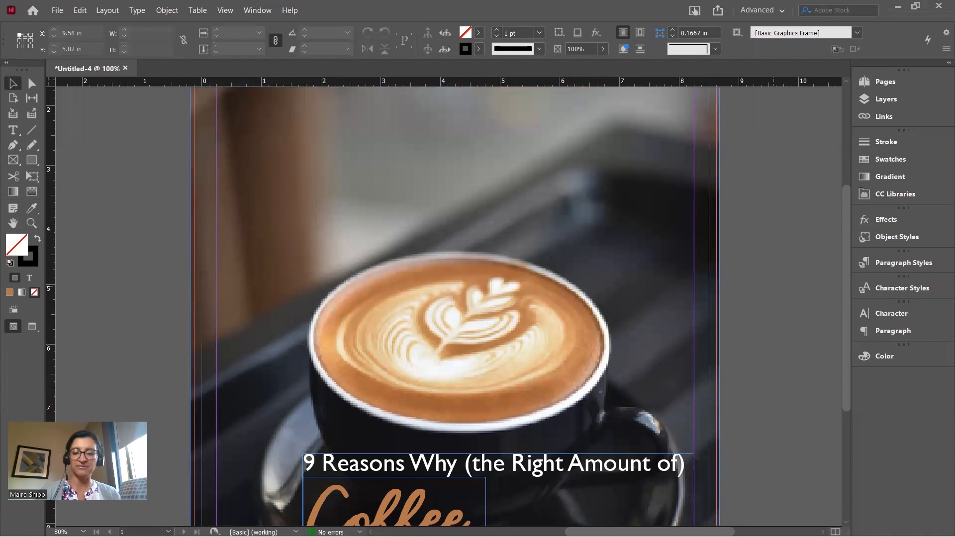
pyautogui.hotkey('ctrl', '-')
pyautogui.hotkey('ctrl', '-')
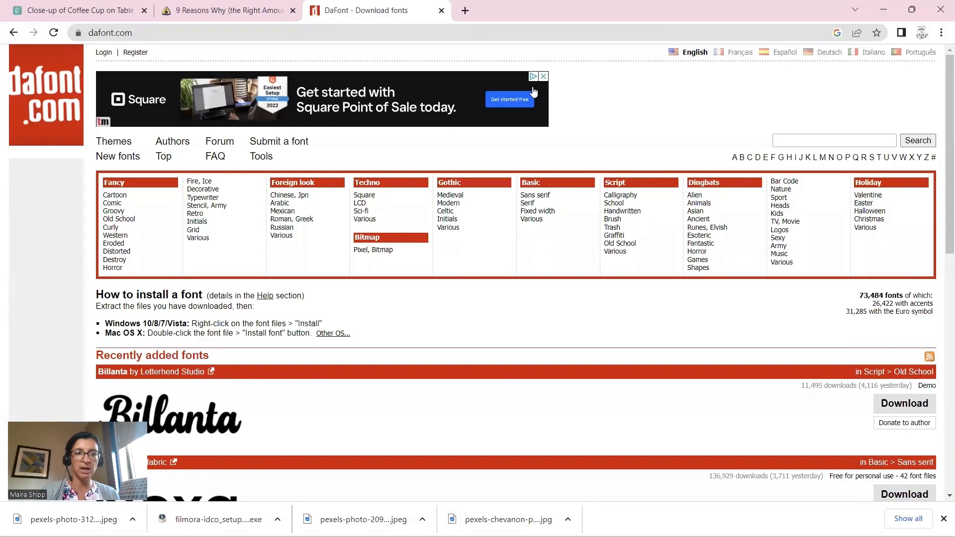
# Copy the 'What are the top health benefits of drinking coffee?' heading and intro paragraph
pyautogui.click(306, 17)
pyautogui.click(314, 346)
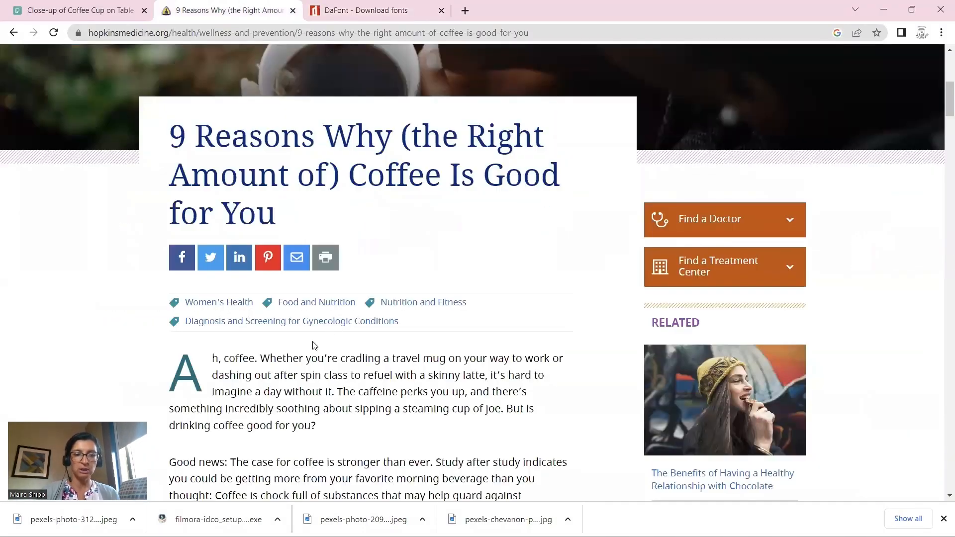
pyautogui.scroll(-4, 314, 346)
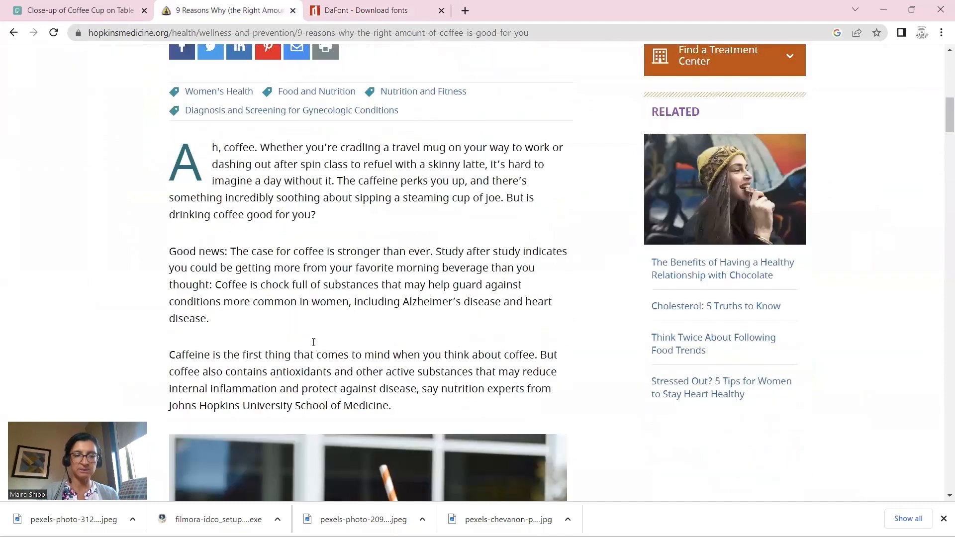
pyautogui.scroll(-10, 313, 342)
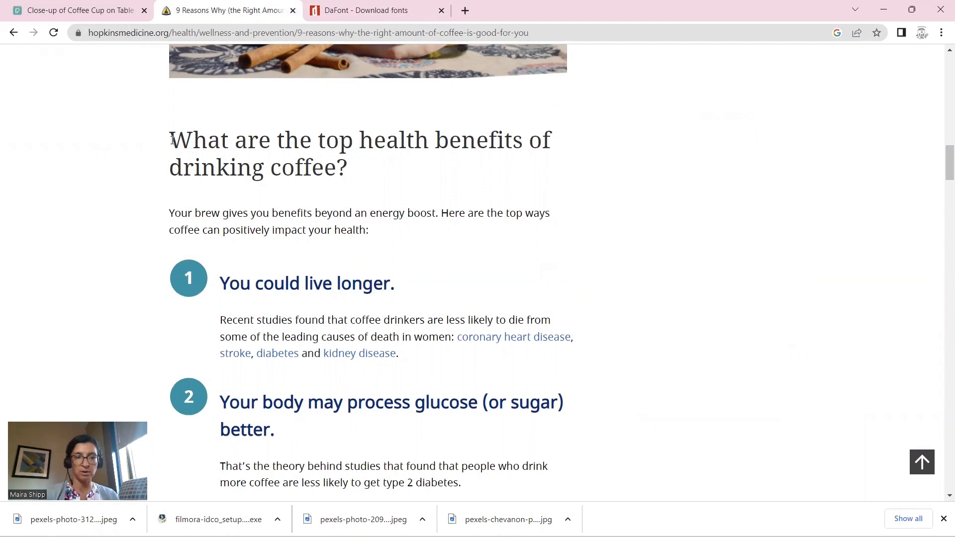
pyautogui.moveTo(189, 141)
pyautogui.mouseDown()
pyautogui.moveTo(278, 166)
pyautogui.moveTo(380, 213)
pyautogui.moveTo(398, 238)
pyautogui.mouseUp()
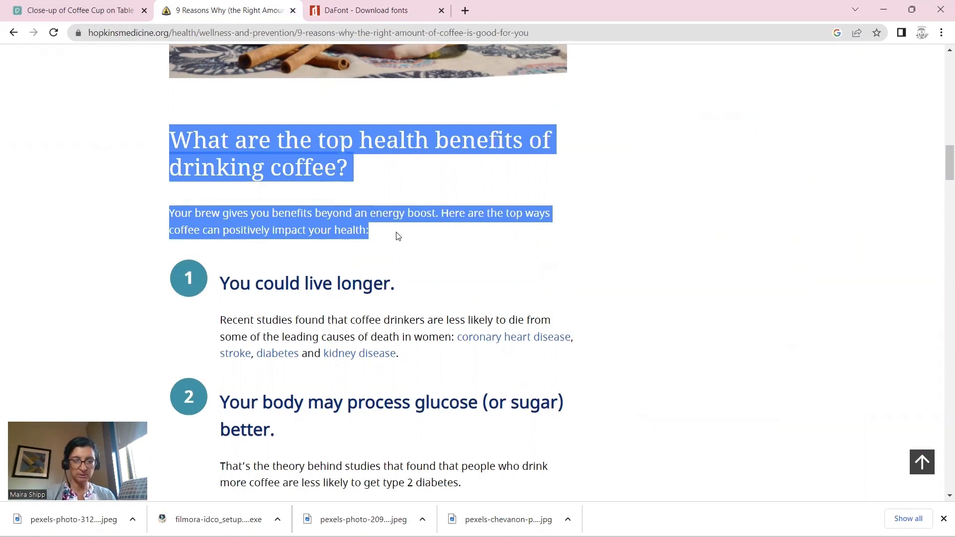
pyautogui.hotkey('alt', 'Tab')
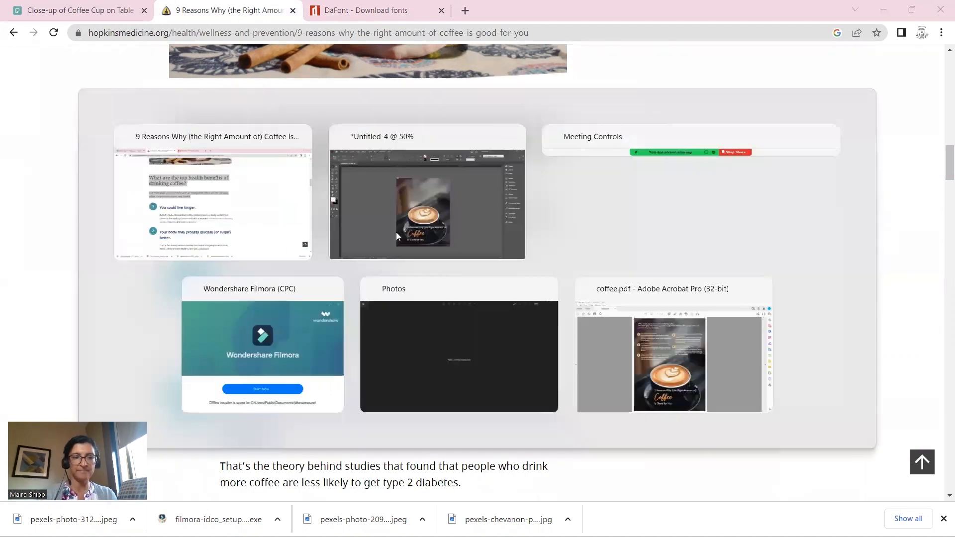
# Paste the copied heading and paragraph into a new text frame at the top-left
pyautogui.click(13, 130)
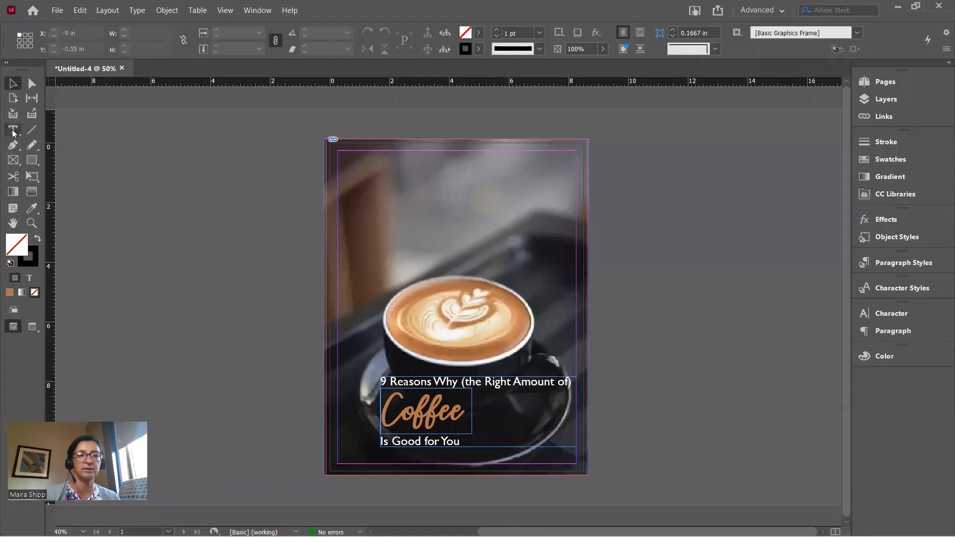
pyautogui.moveTo(340, 151); pyautogui.dragTo(574, 199)
pyautogui.write('What are the top health benefits of drinking coffee? Your brain gives you benefits beyond an energy boost. Here are the top ways coffee can positively impact your health')
pyautogui.hotkey('ctrl', '=')
pyautogui.hotkey('ctrl', '=')
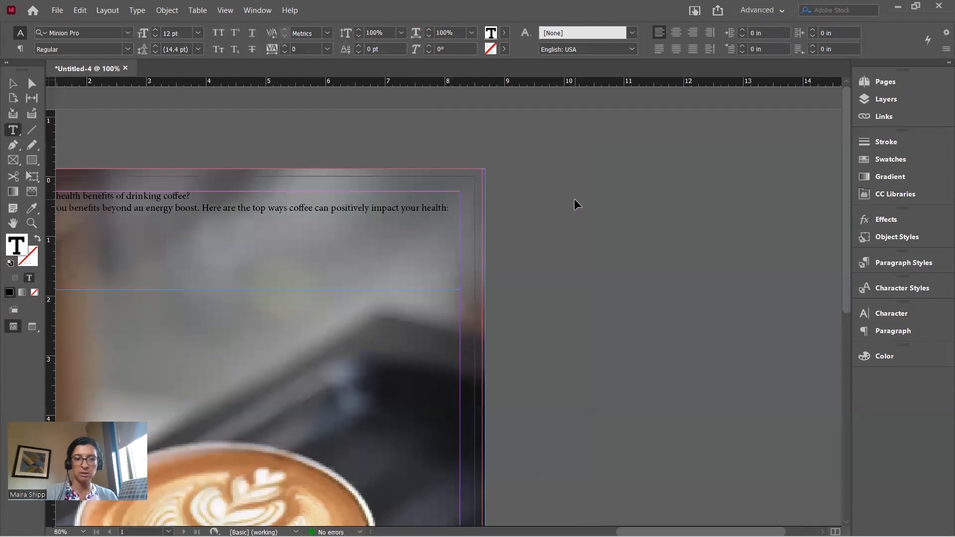
pyautogui.hscroll(-7, 479, 259)
pyautogui.hscroll(5, 480, 259)
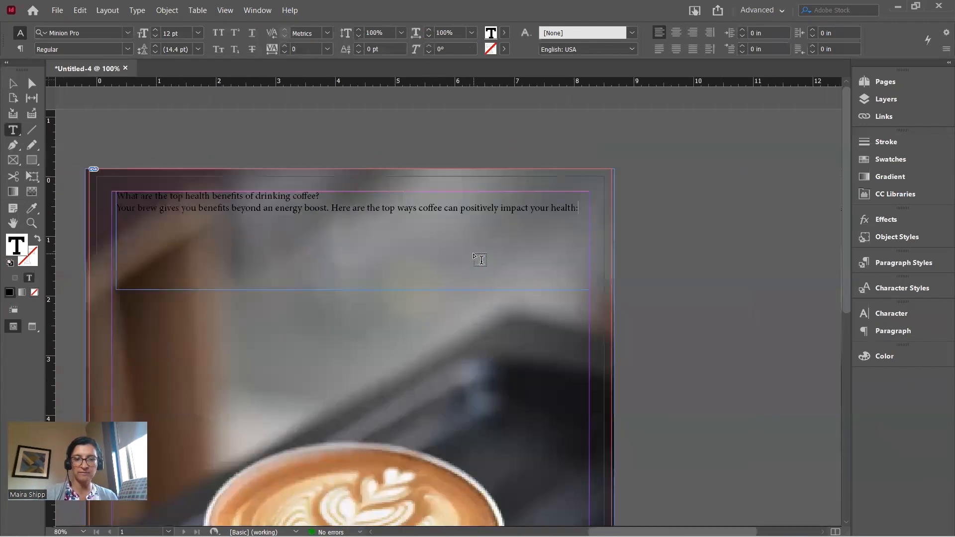
pyautogui.moveTo(126, 195); pyautogui.dragTo(394, 223)
pyautogui.hotkey('ctrl', 'a')
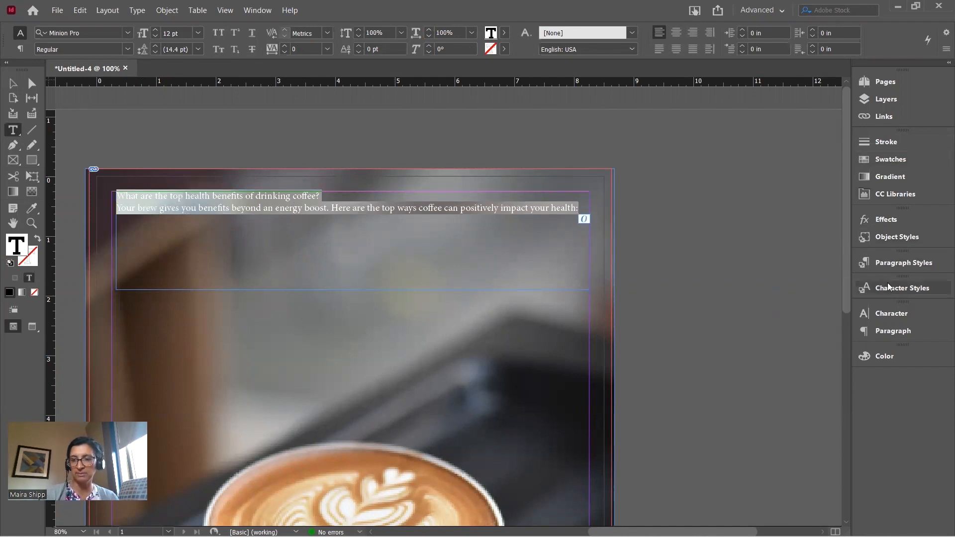
# Make the intro text white ([Paper]) in Gill Sans MT at 14 pt
pyautogui.click(886, 164)
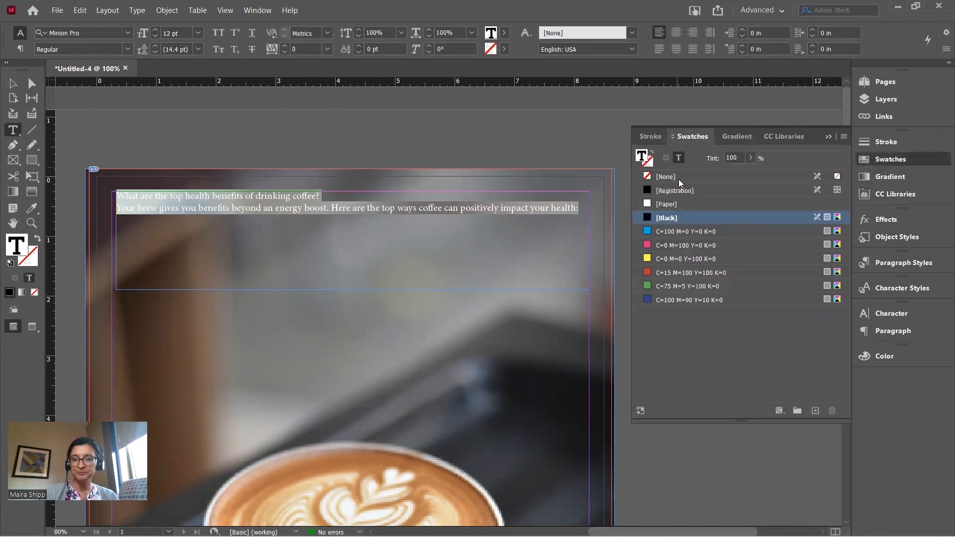
pyautogui.click(674, 205)
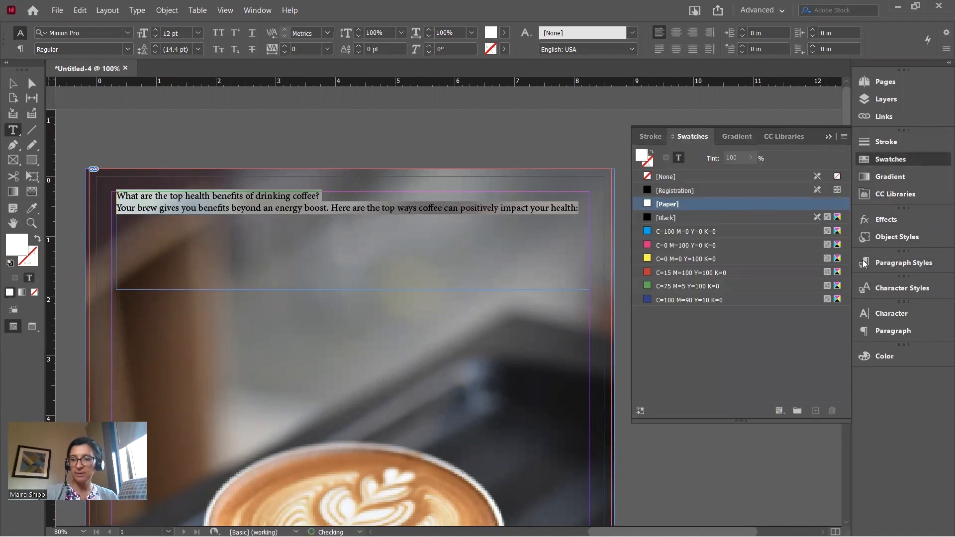
pyautogui.click(884, 314)
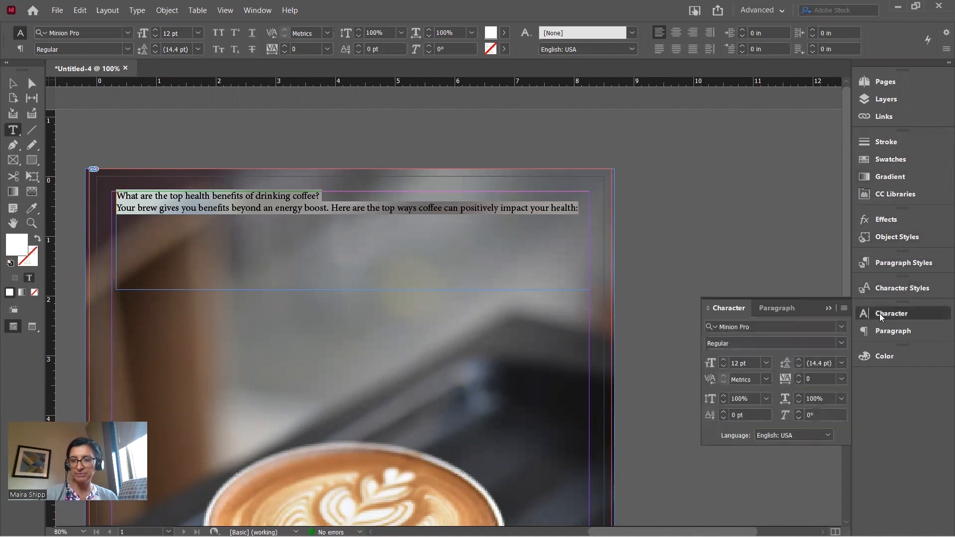
pyautogui.click(841, 328)
pyautogui.scroll(10, 809, 78)
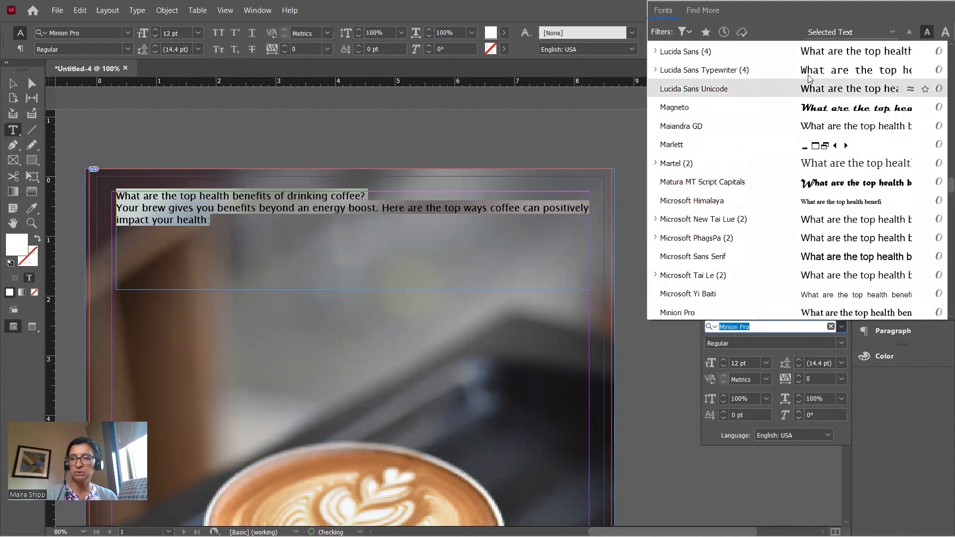
pyautogui.scroll(20, 809, 78)
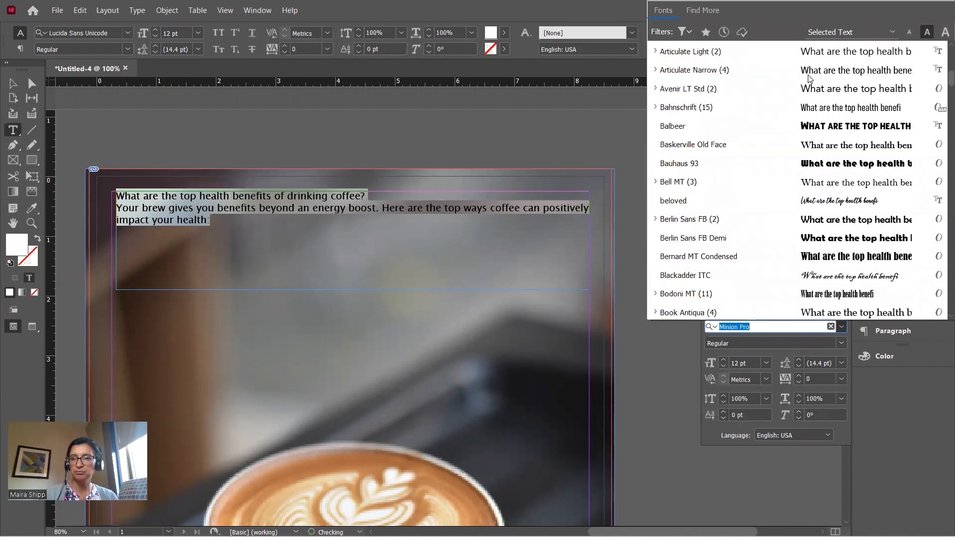
pyautogui.scroll(3, 809, 79)
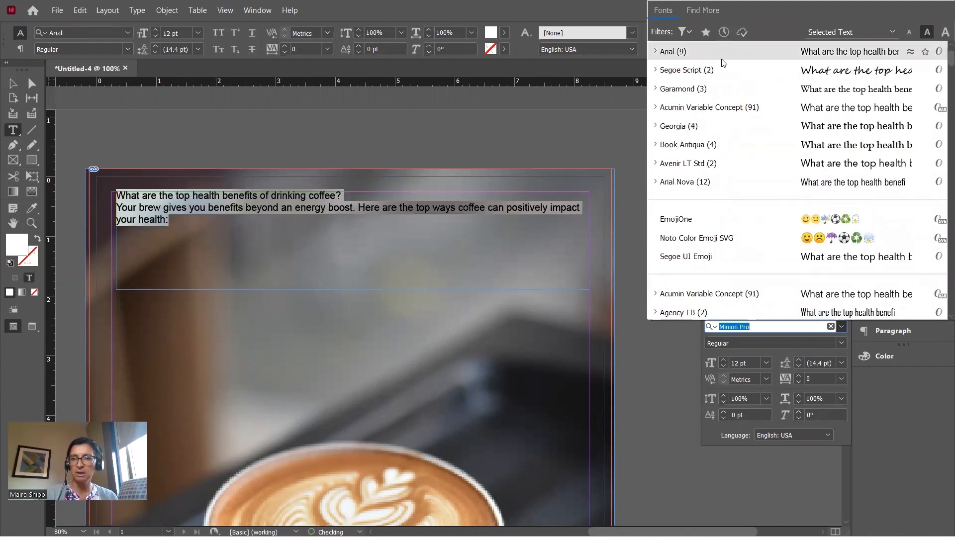
pyautogui.scroll(1, 720, 79)
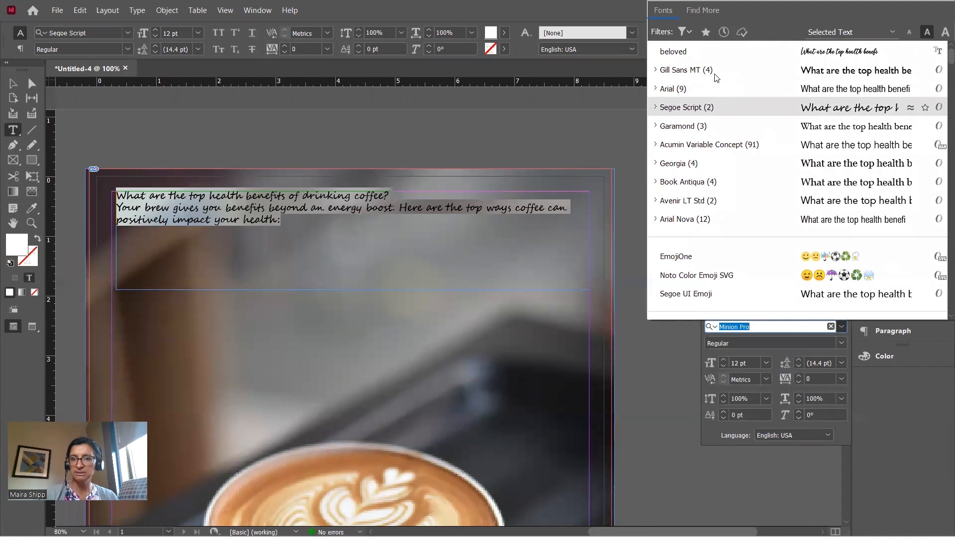
pyautogui.click(710, 72)
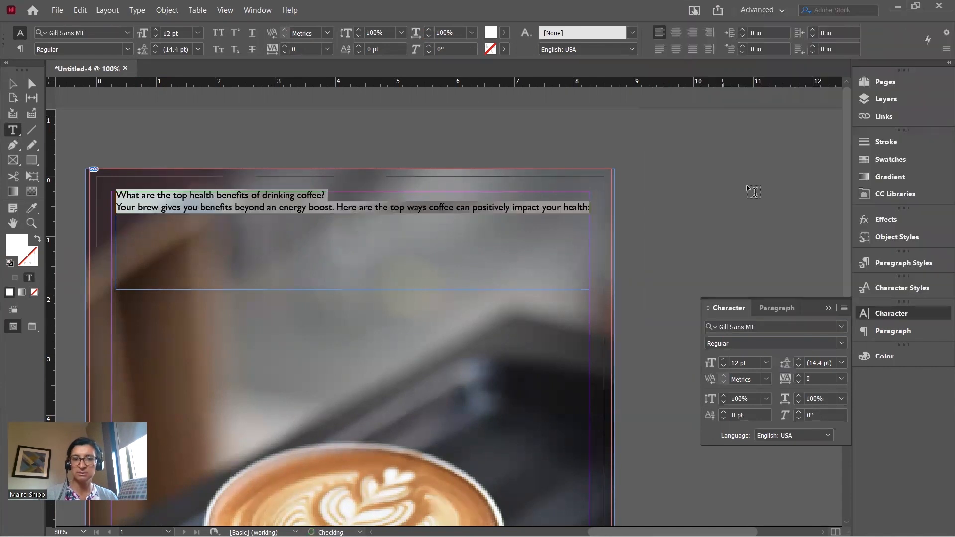
pyautogui.click(725, 360)
pyautogui.click(725, 360)
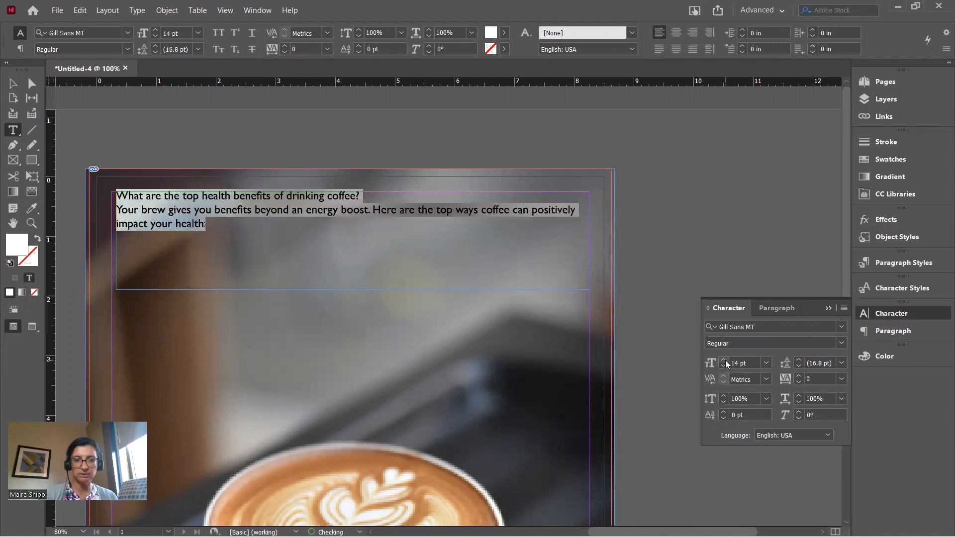
pyautogui.click(14, 83)
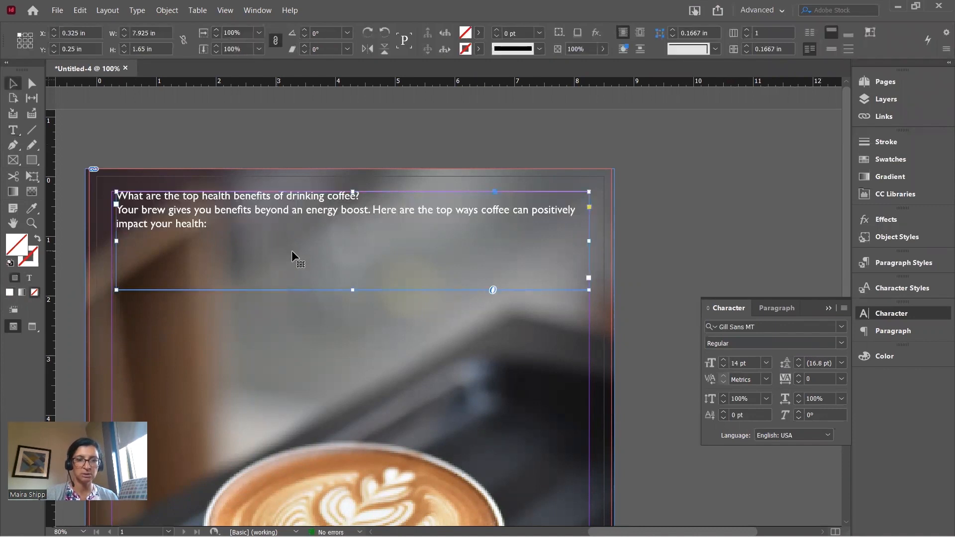
# Nudge the intro frame slightly down-left and shorten it to 0.82 in tall
pyautogui.moveTo(267, 210); pyautogui.dragTo(268, 219)
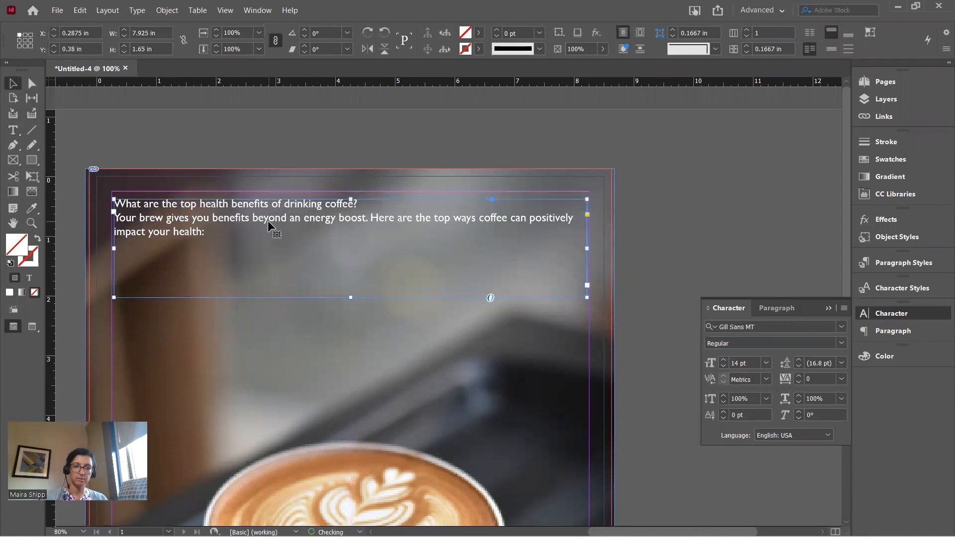
pyautogui.moveTo(351, 297); pyautogui.dragTo(344, 248)
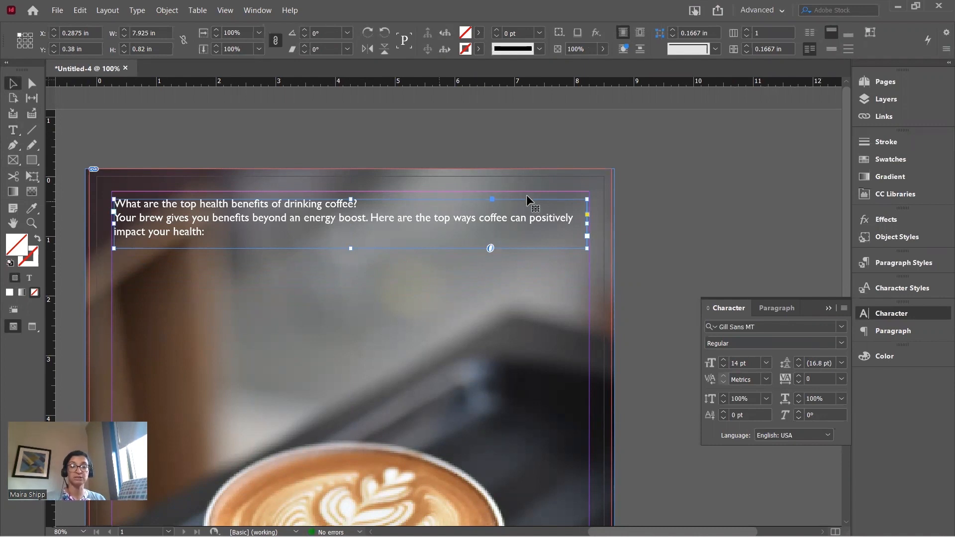
pyautogui.click(645, 210)
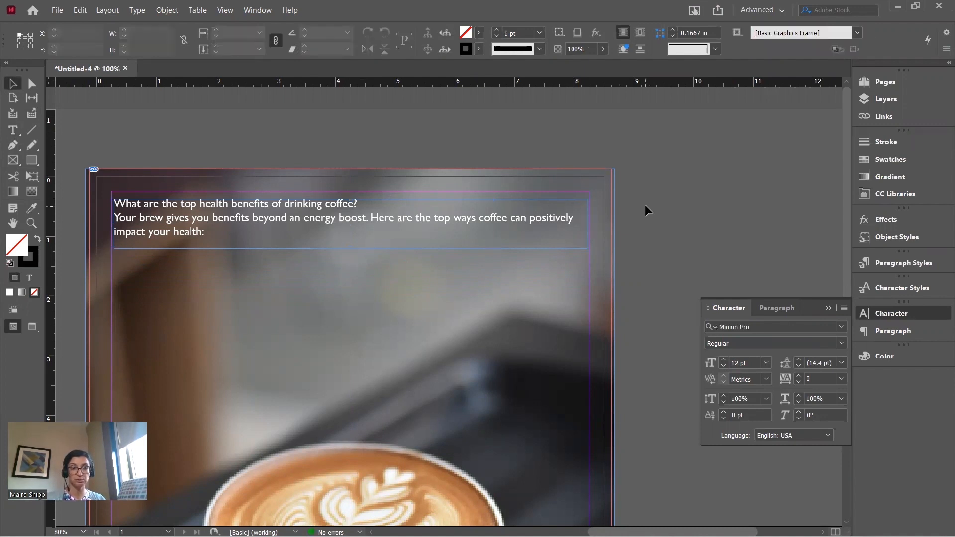
pyautogui.scroll(-3, 645, 206)
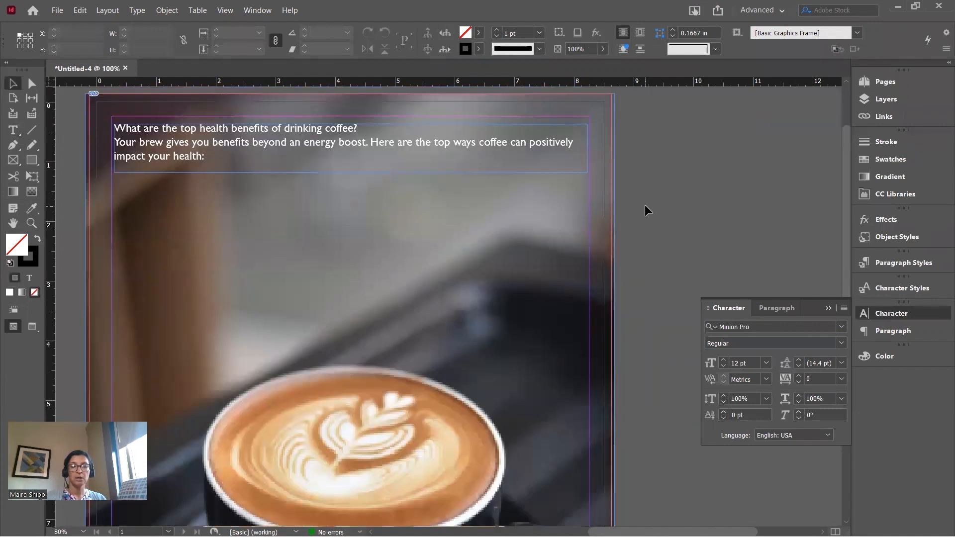
pyautogui.scroll(-1, 644, 206)
pyautogui.scroll(3, 645, 206)
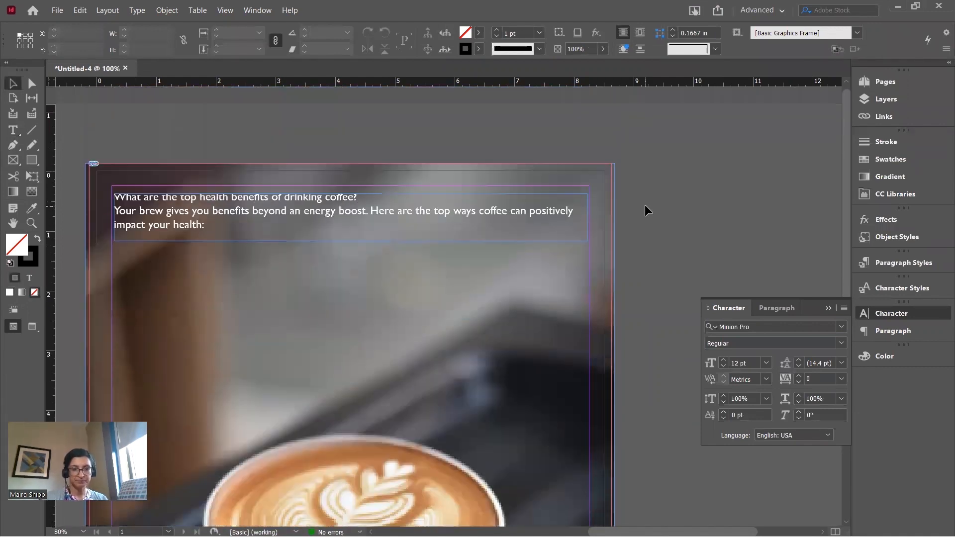
# In the Chrome article, copy the text from 'You could live longer.' through the end of item 5, the liver paragraph
pyautogui.hotkey('alt', 'Tab')
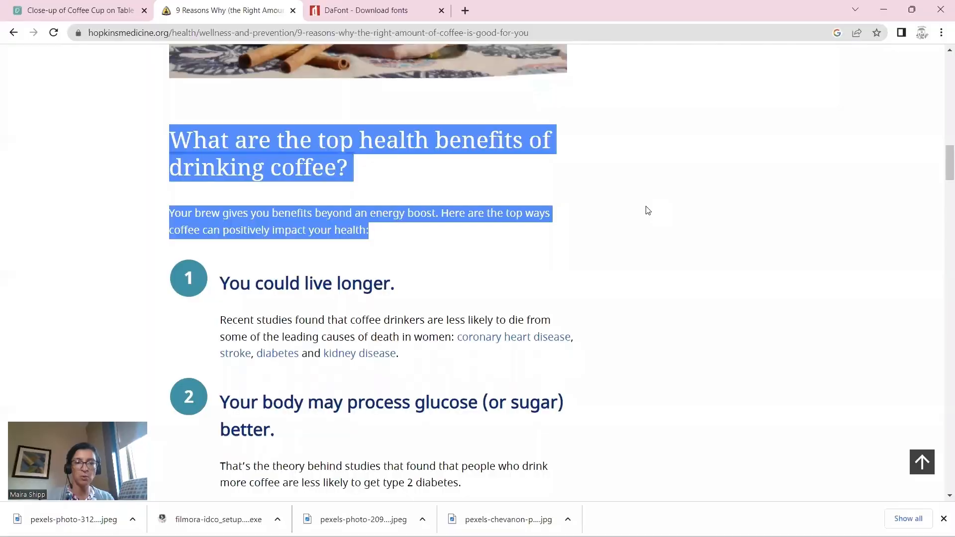
pyautogui.moveTo(223, 281); pyautogui.dragTo(273, 261)
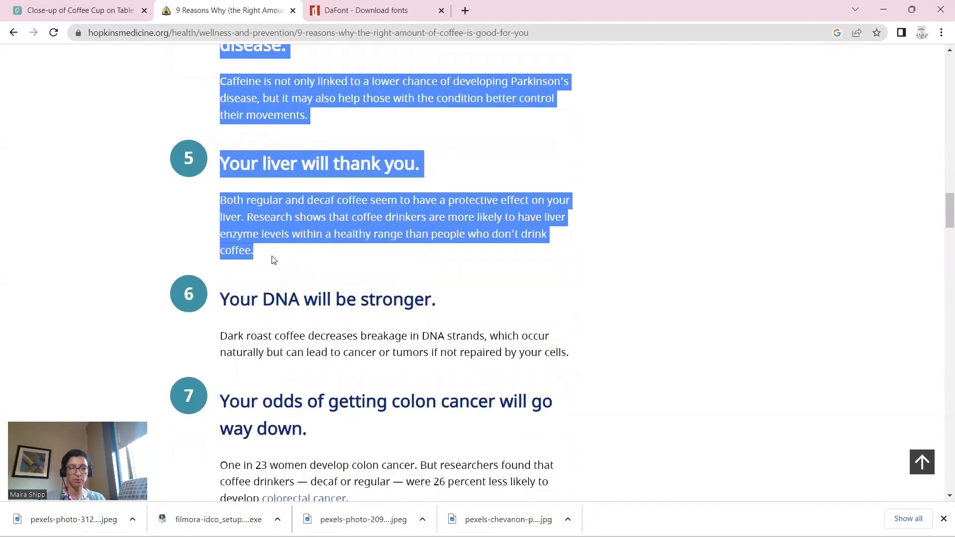
pyautogui.hotkey('alt', 'Tab')
# Replace the '9' at the start of the headline with '5', then deselect the headline frame
pyautogui.scroll(-5, 296, 287)
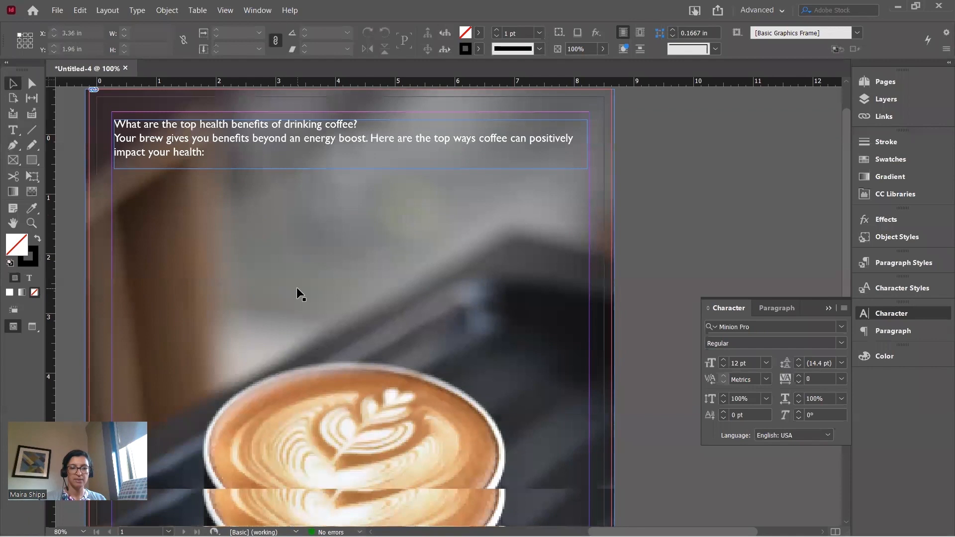
pyautogui.press('t')
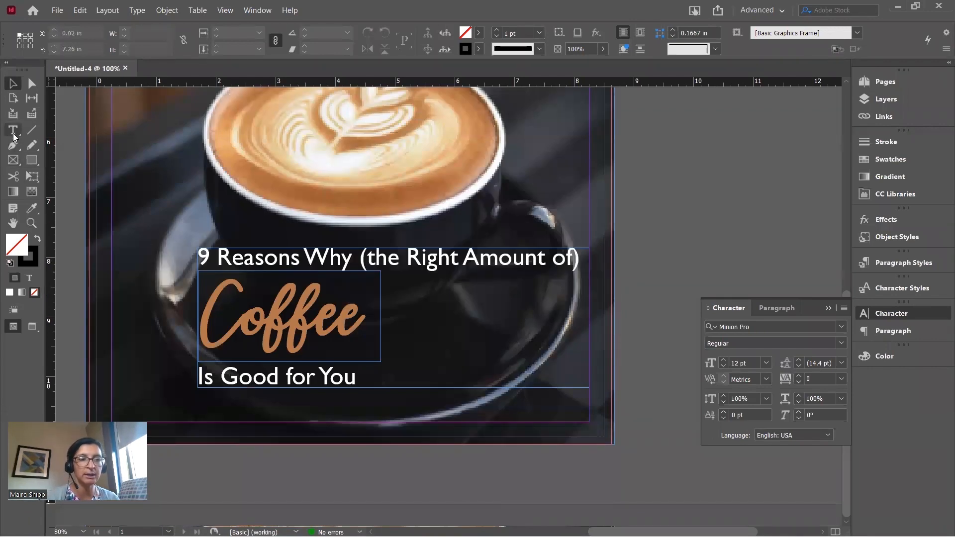
pyautogui.moveTo(208, 256); pyautogui.dragTo(193, 253)
pyautogui.write('5')
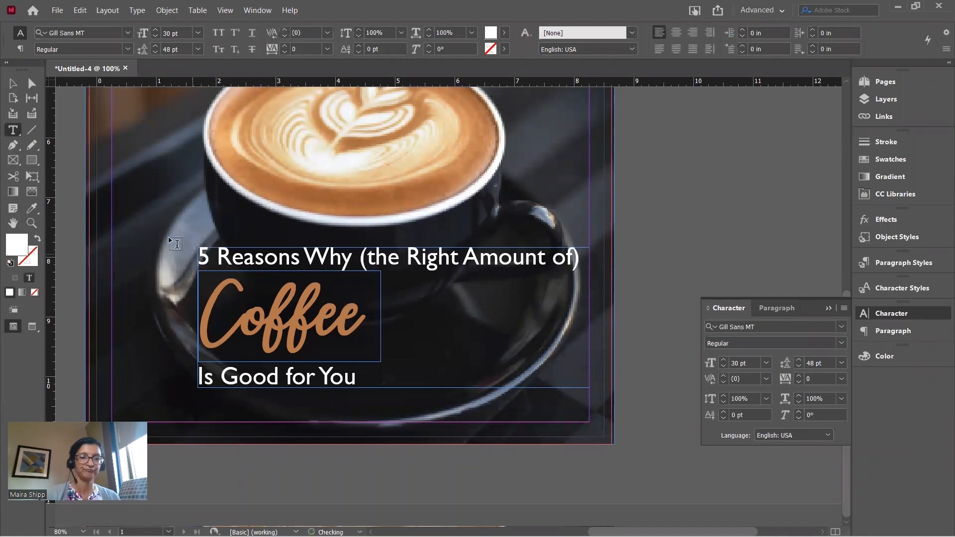
pyautogui.click(13, 83)
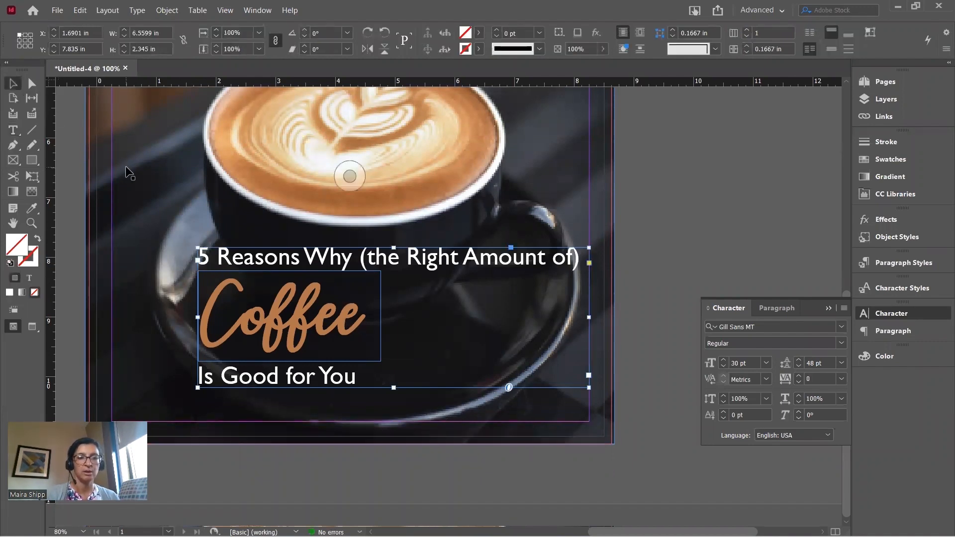
pyautogui.click(73, 147)
pyautogui.scroll(10, 74, 147)
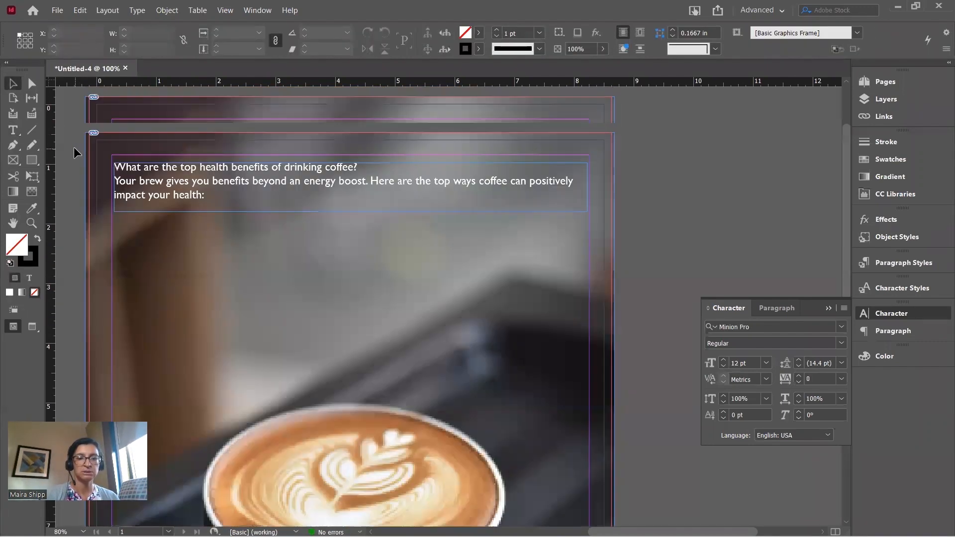
# Draw a text frame under the intro, paste the benefit paragraphs, and widen it to about 7.74 in
pyautogui.click(14, 130)
pyautogui.moveTo(116, 183); pyautogui.dragTo(314, 347)
pyautogui.hotkey('ctrl', 'v')
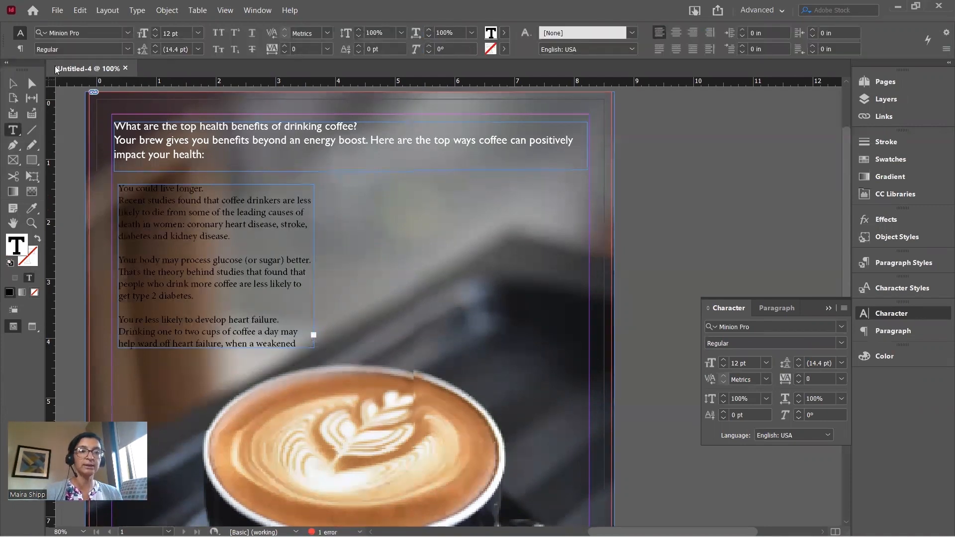
pyautogui.click(13, 84)
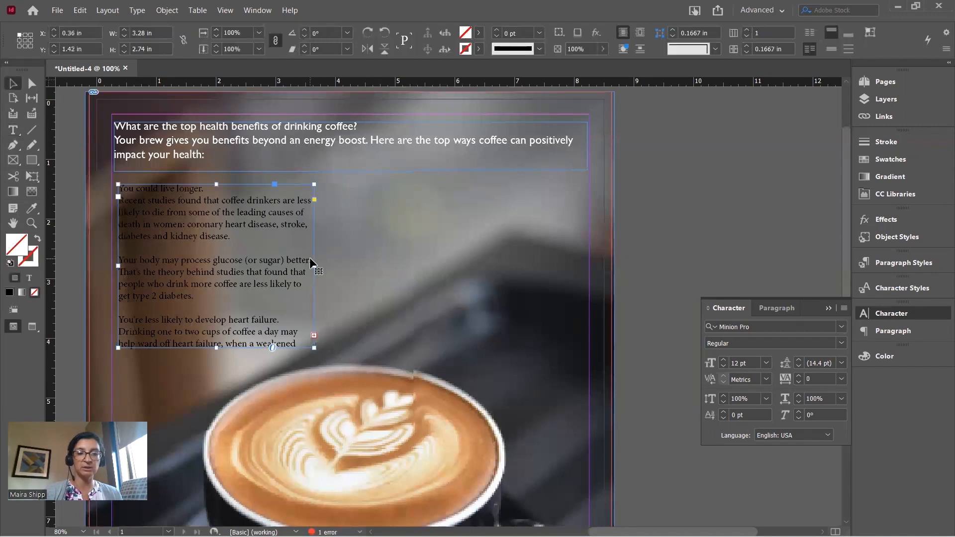
pyautogui.moveTo(314, 264); pyautogui.dragTo(581, 251)
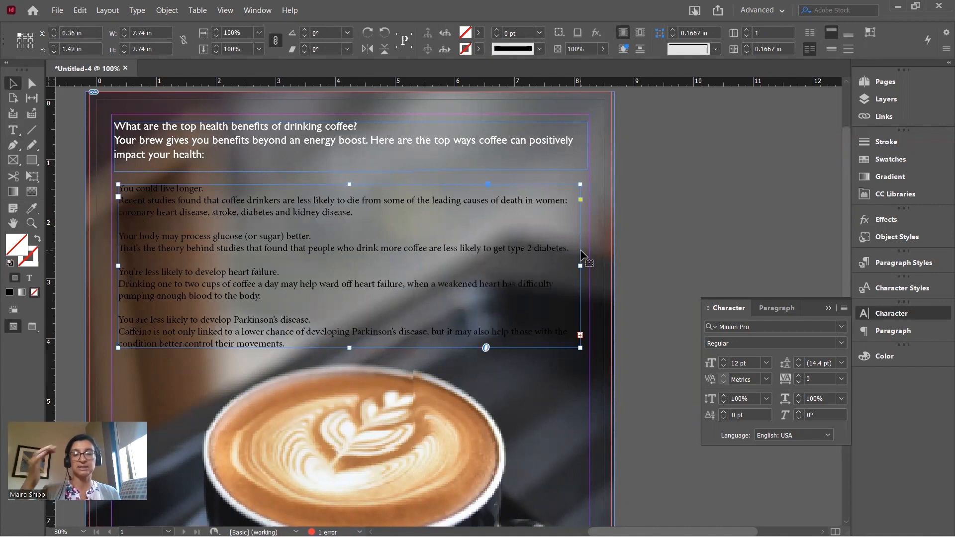
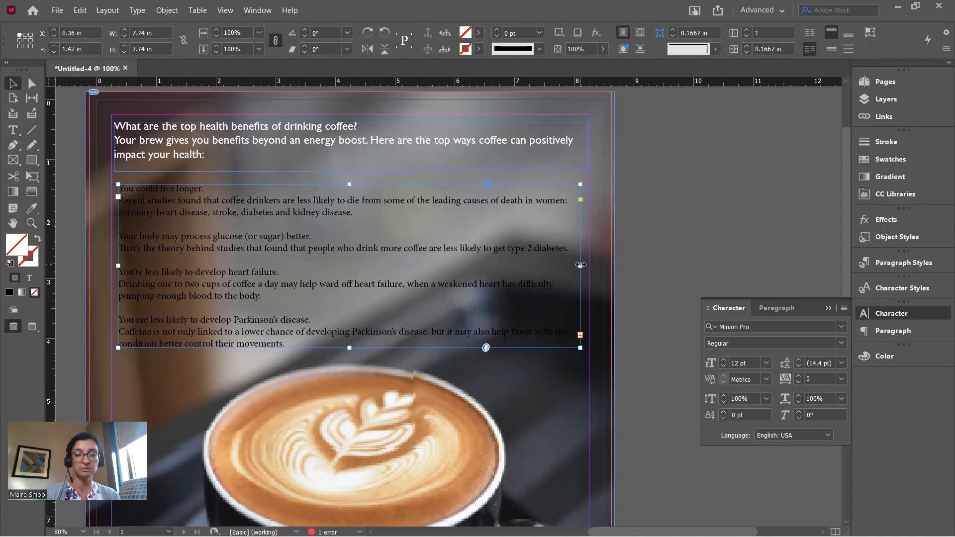
# Narrow the body text frame to one column and draw a second text frame on its right
pyautogui.moveTo(579, 264); pyautogui.dragTo(308, 266)
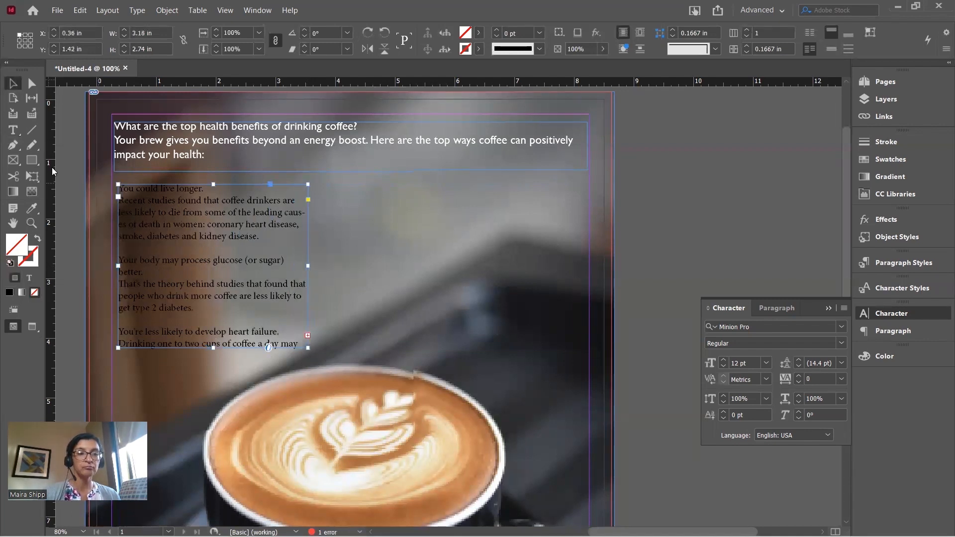
pyautogui.click(13, 130)
pyautogui.moveTo(366, 188); pyautogui.dragTo(587, 343)
# Thread the overset text from the left frame into the new right frame
pyautogui.click(13, 83)
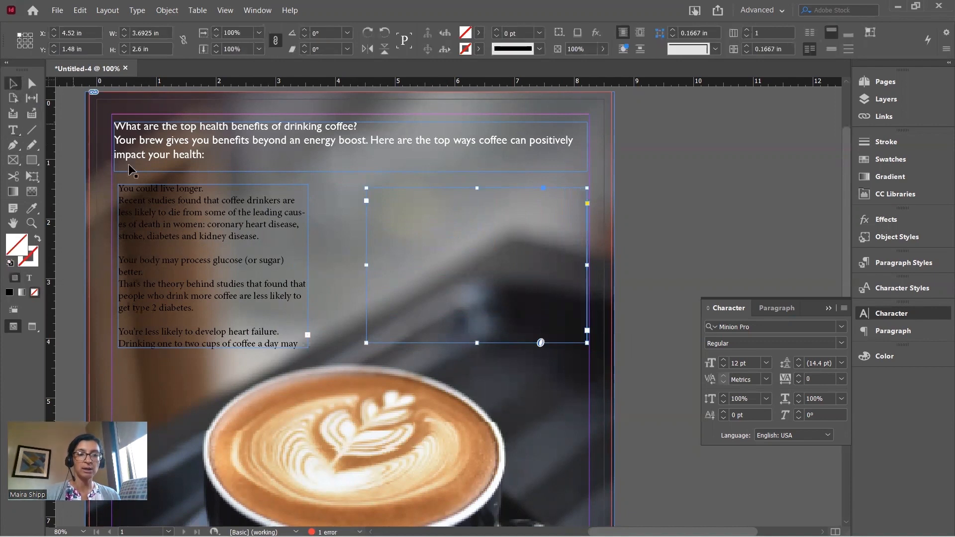
pyautogui.click(169, 204)
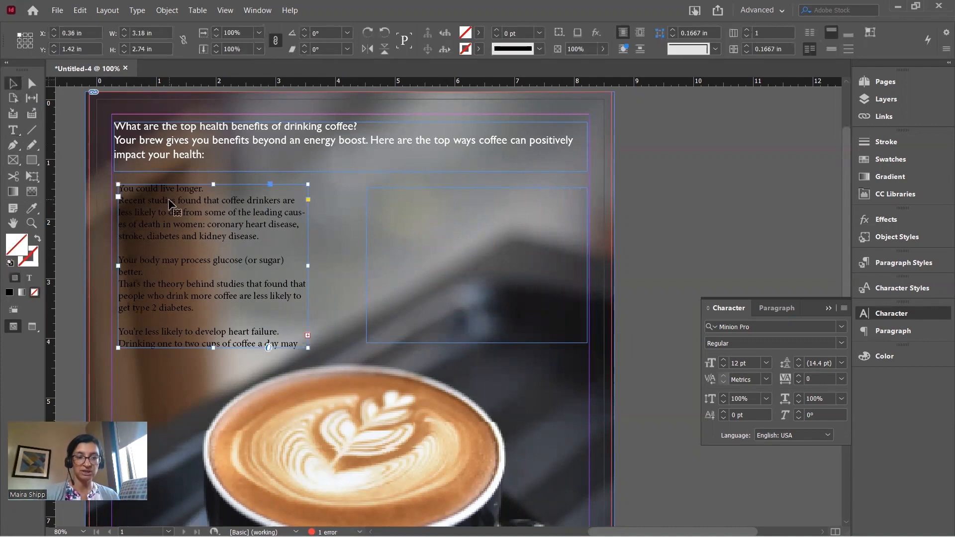
pyautogui.click(308, 335)
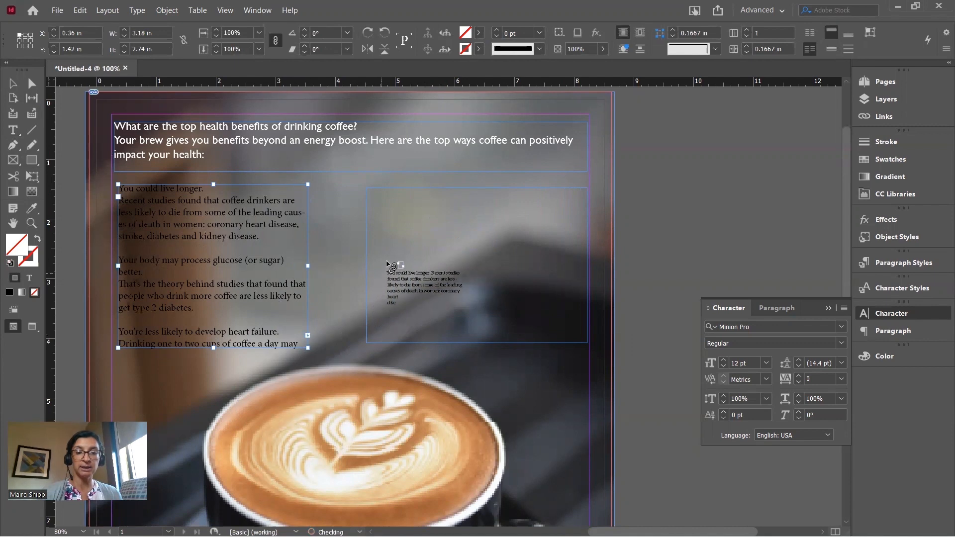
pyautogui.click(383, 222)
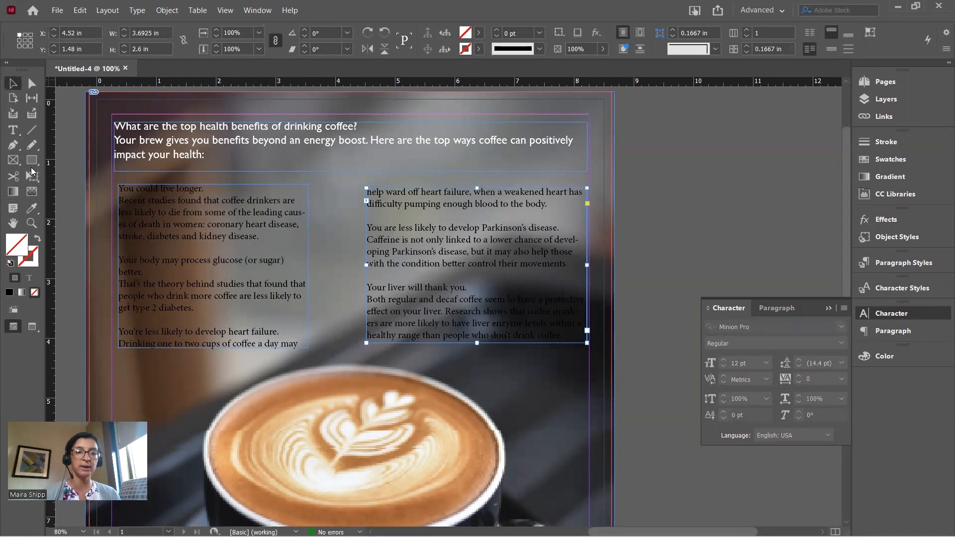
pyautogui.click(164, 194)
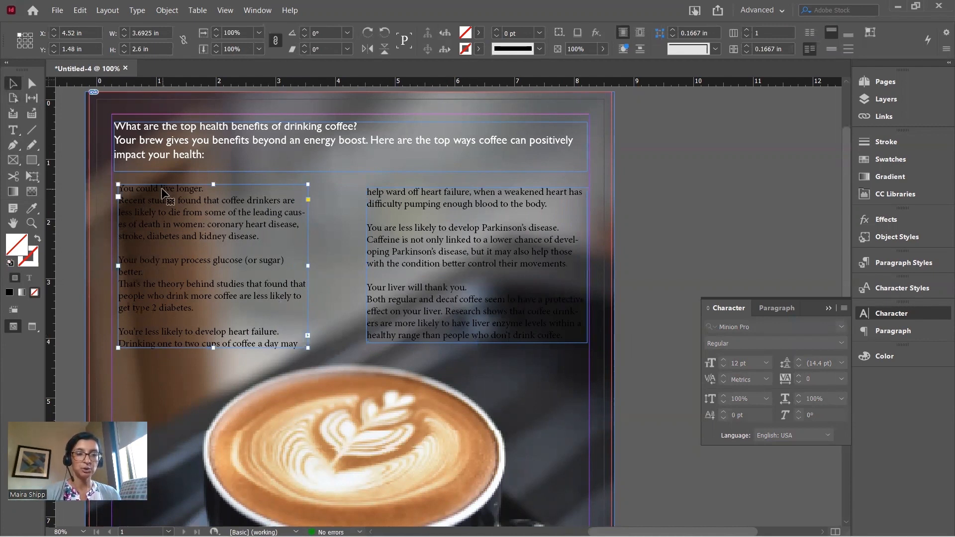
# Select all the body text in both frames and set it in Gill Sans MT
pyautogui.click(13, 131)
pyautogui.click(146, 193)
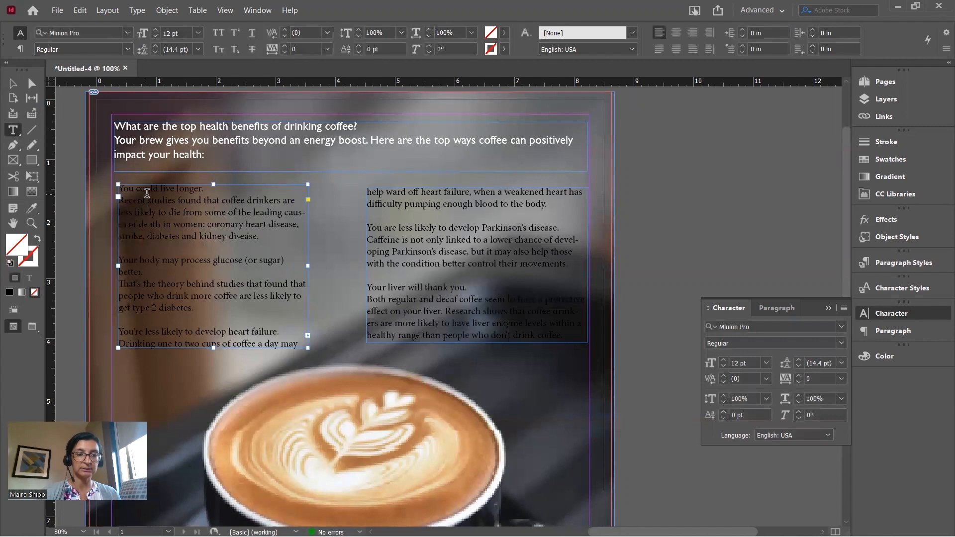
pyautogui.hotkey('ctrl', 'a')
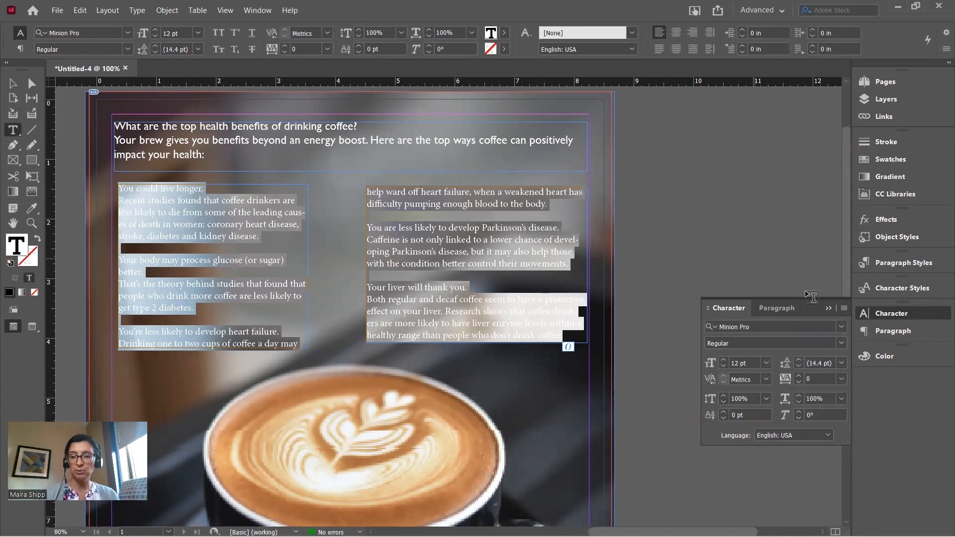
pyautogui.click(841, 326)
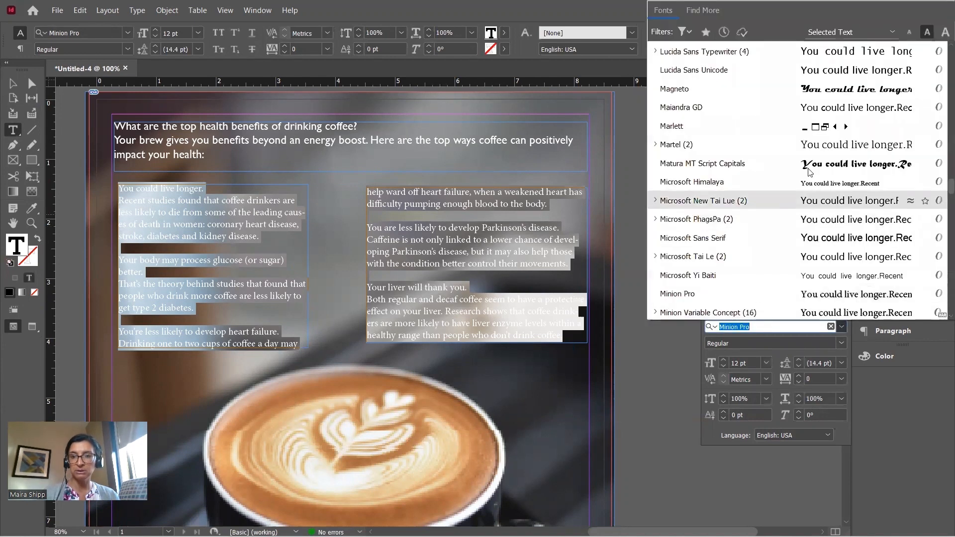
pyautogui.scroll(20, 789, 82)
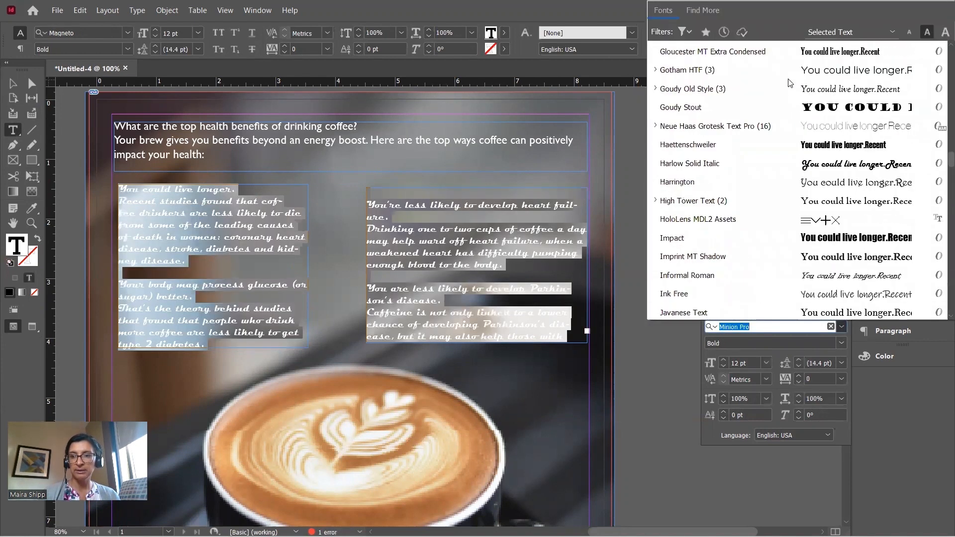
pyautogui.scroll(15, 788, 83)
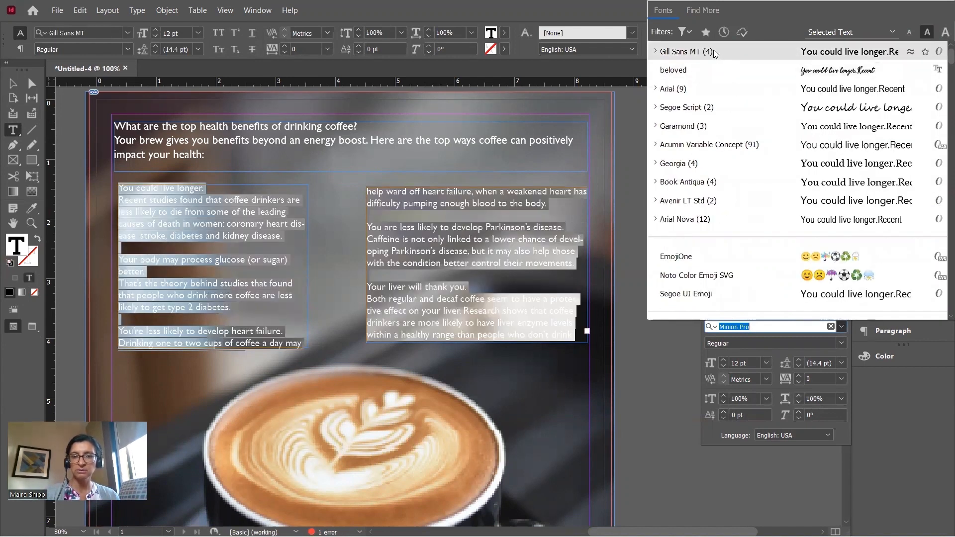
pyautogui.click(714, 52)
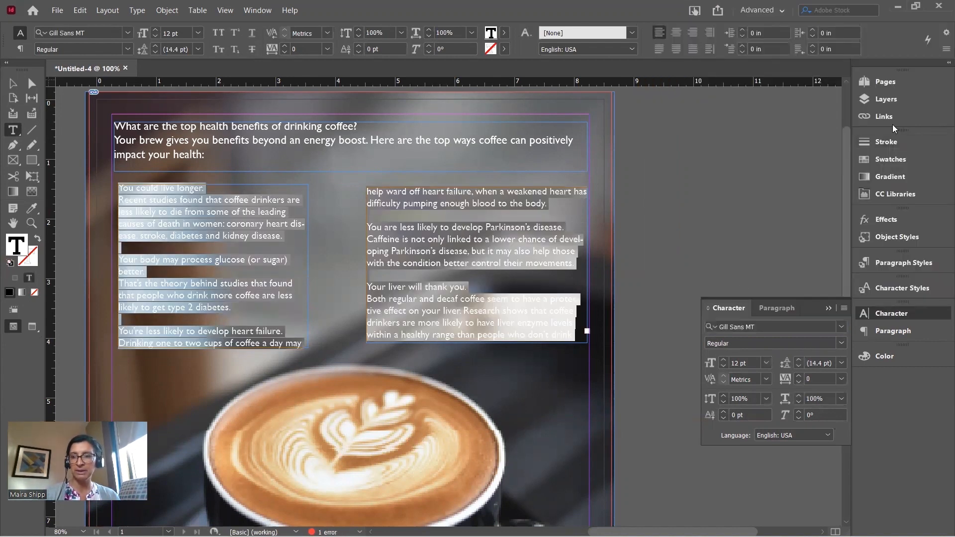
# Colour the selected body text white with the [Paper] swatch
pyautogui.click(890, 159)
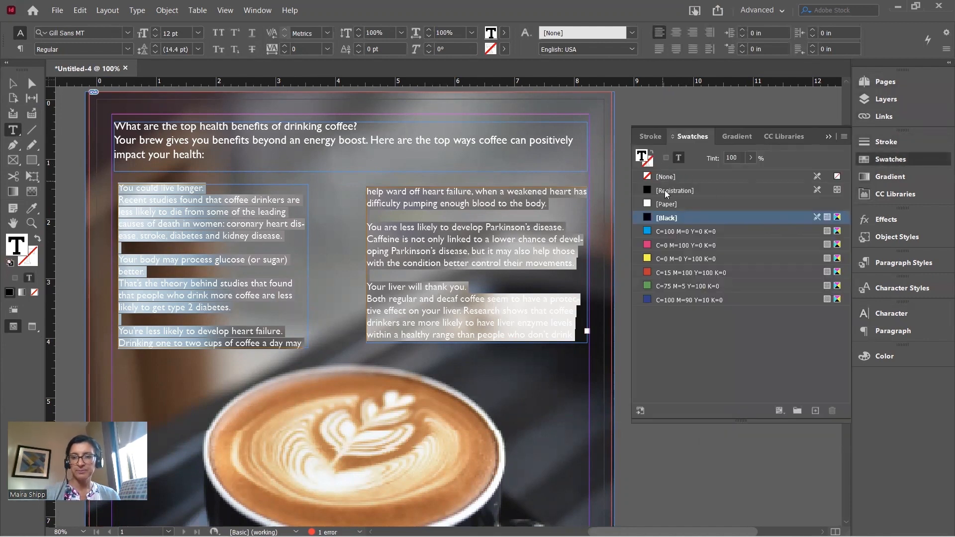
pyautogui.click(669, 204)
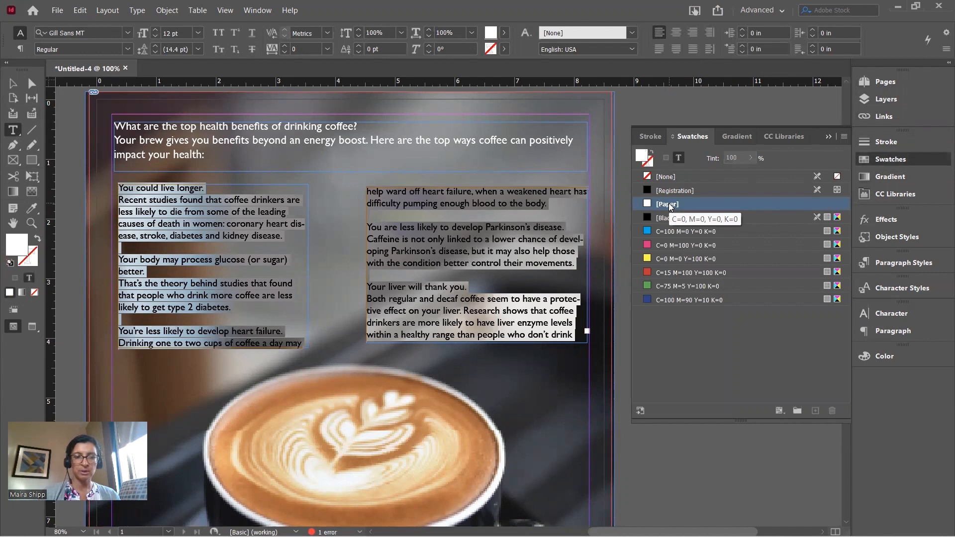
pyautogui.click(830, 137)
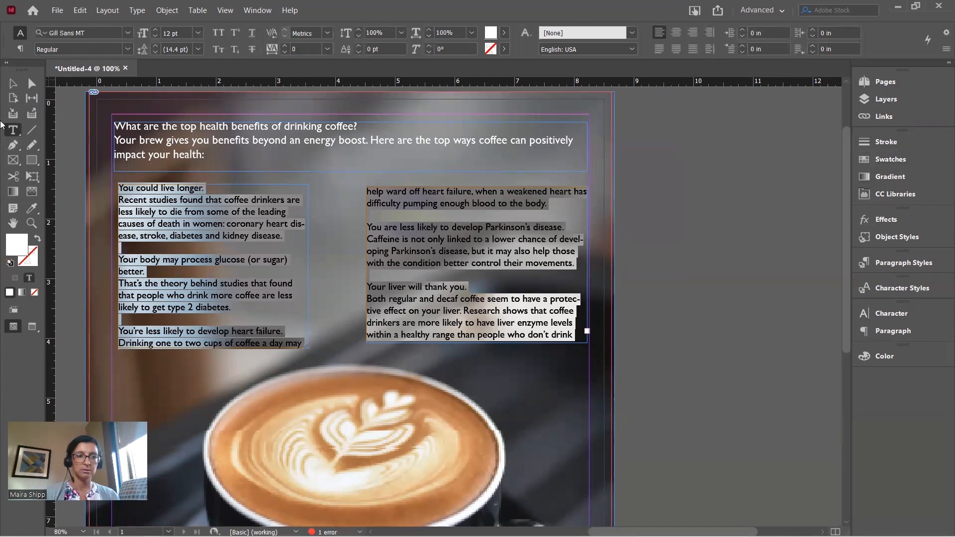
pyautogui.click(13, 84)
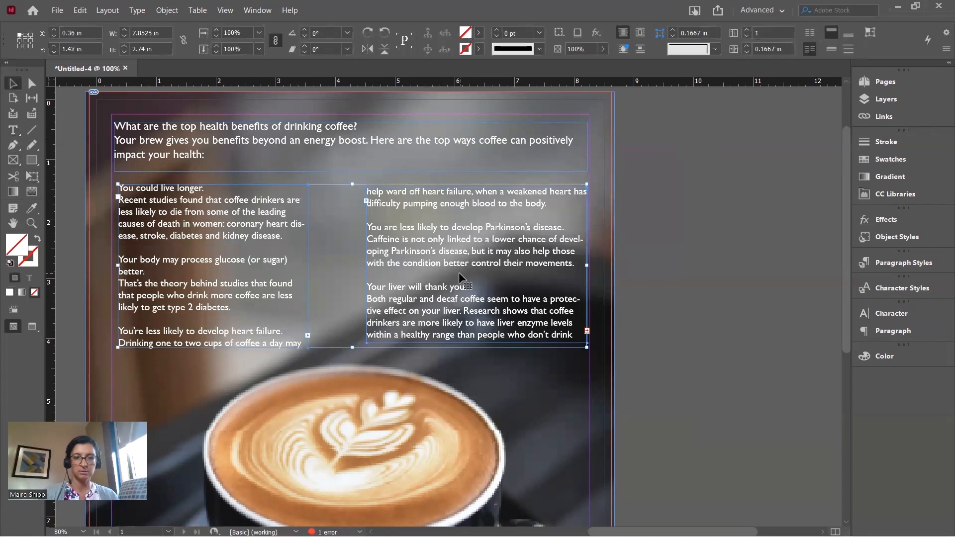
# Widen the left column frame so its body text reflows
pyautogui.click(622, 263)
pyautogui.click(277, 260)
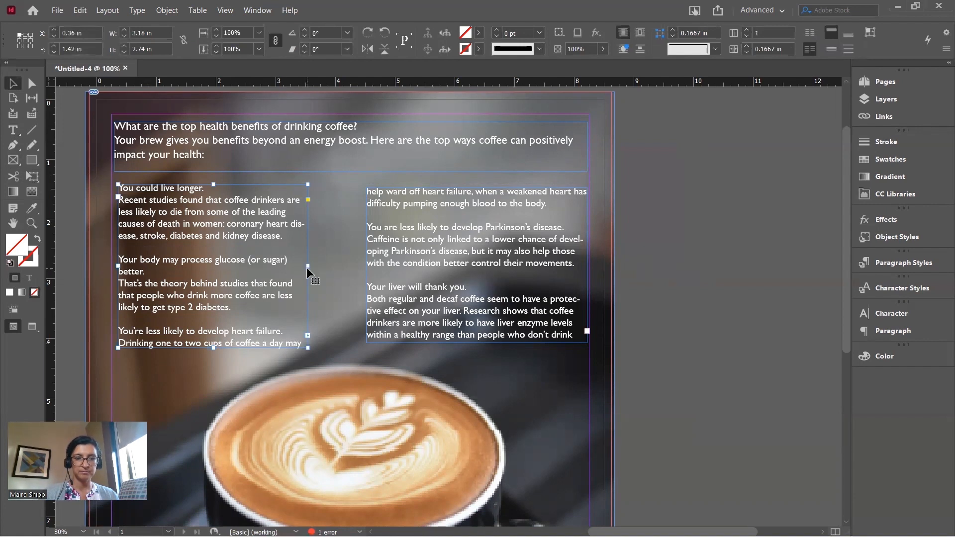
pyautogui.moveTo(307, 267); pyautogui.dragTo(334, 267)
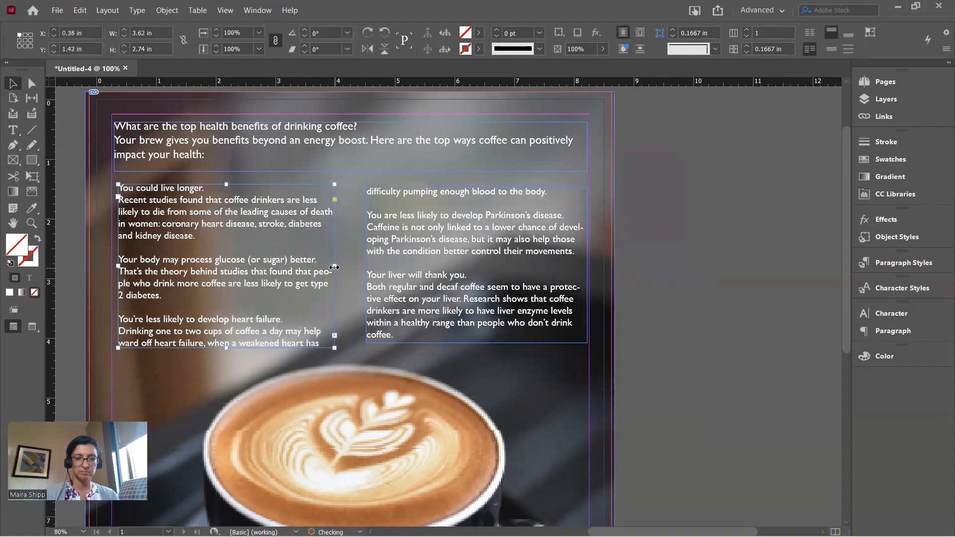
pyautogui.click(439, 259)
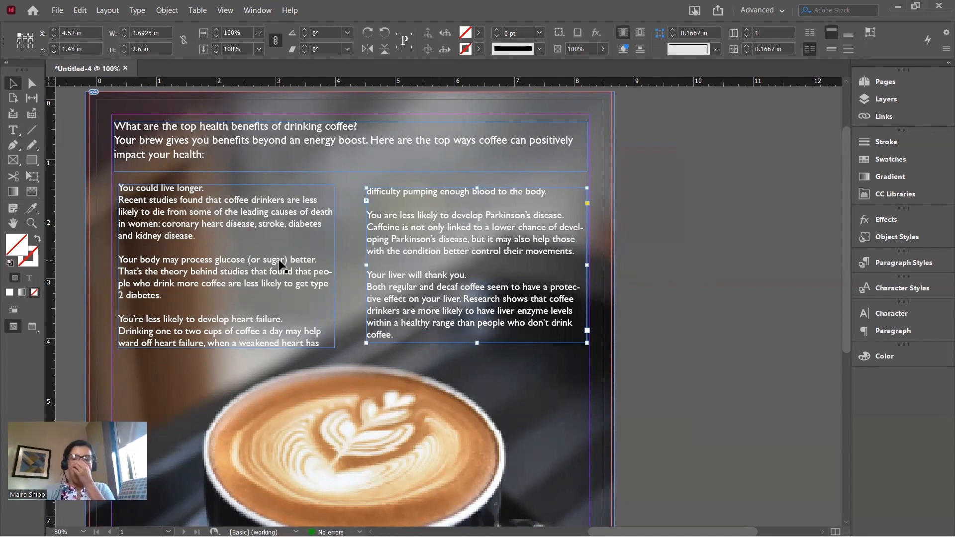
# Preview the finished page full-screen in Presentation mode, then return to normal view
pyautogui.click(705, 195)
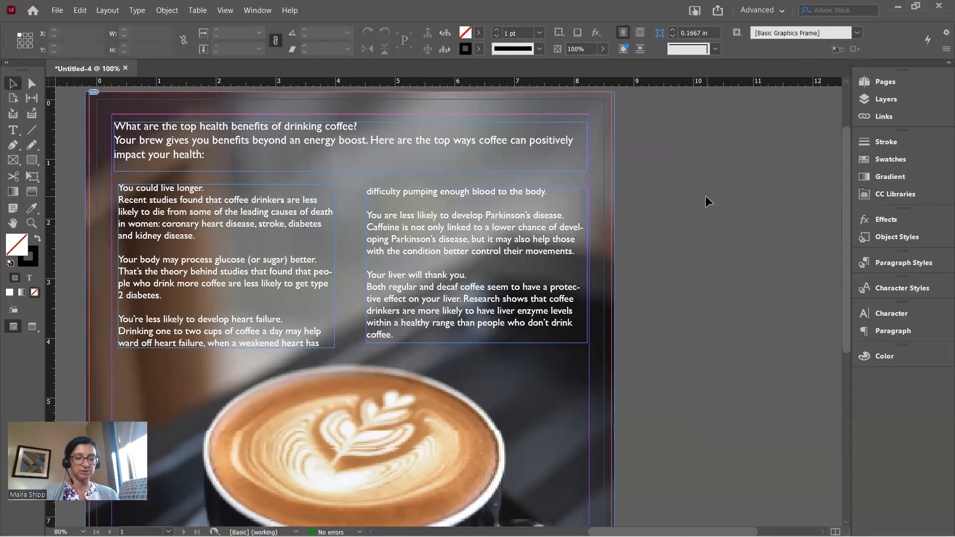
pyautogui.hotkey('shift', 'w')
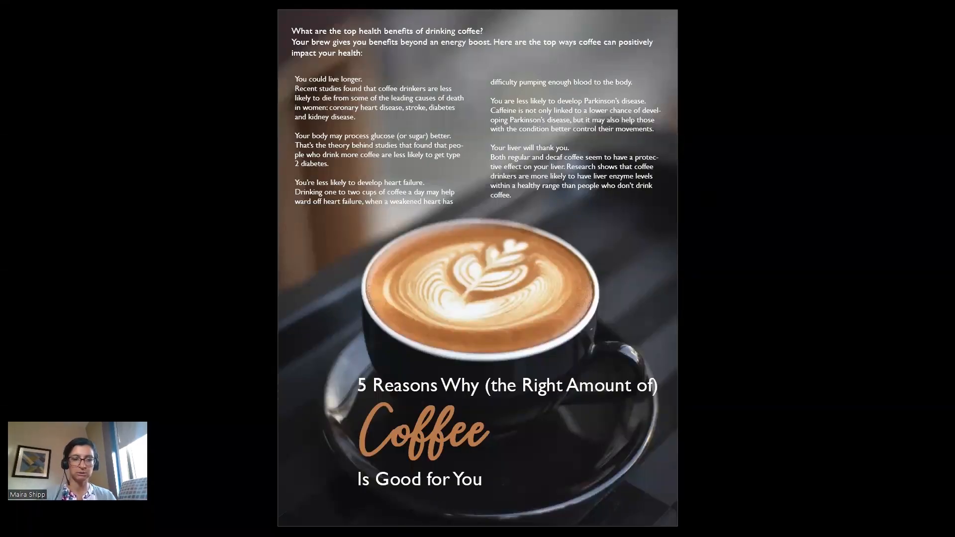
pyautogui.press('Escape')
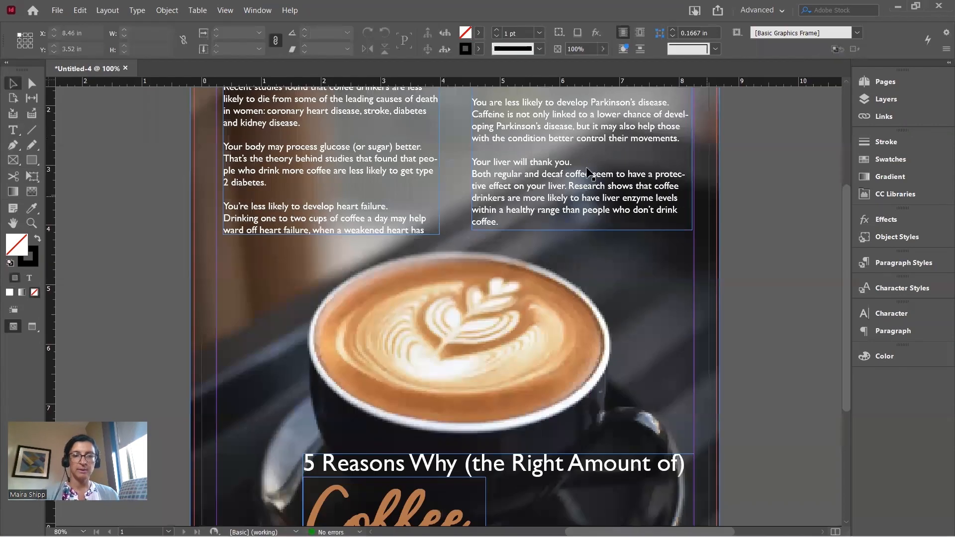
pyautogui.scroll(3, 508, 141)
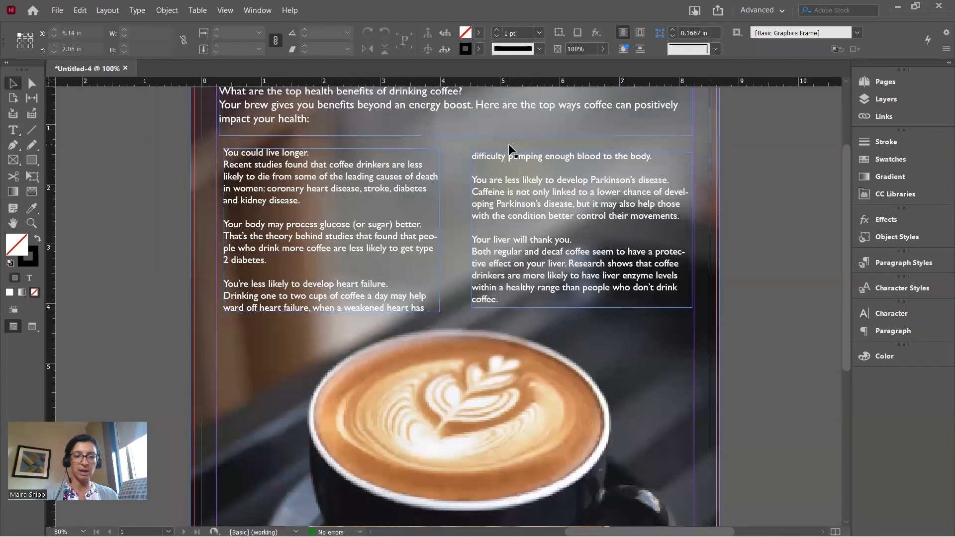
# Colour the heading 'You could live longer.' with the coffee's tan, sampled with the Eyedropper
pyautogui.click(13, 130)
pyautogui.moveTo(317, 152); pyautogui.dragTo(221, 153)
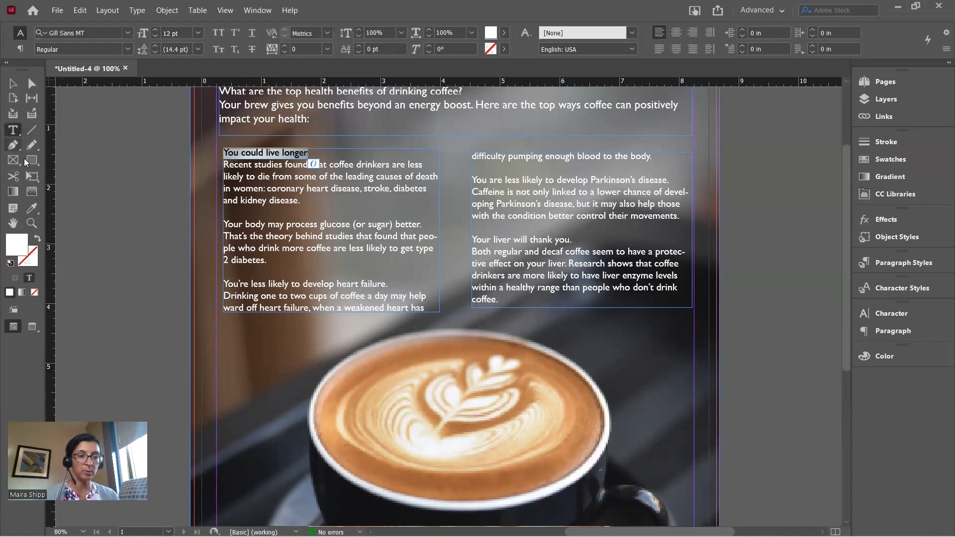
pyautogui.click(33, 209)
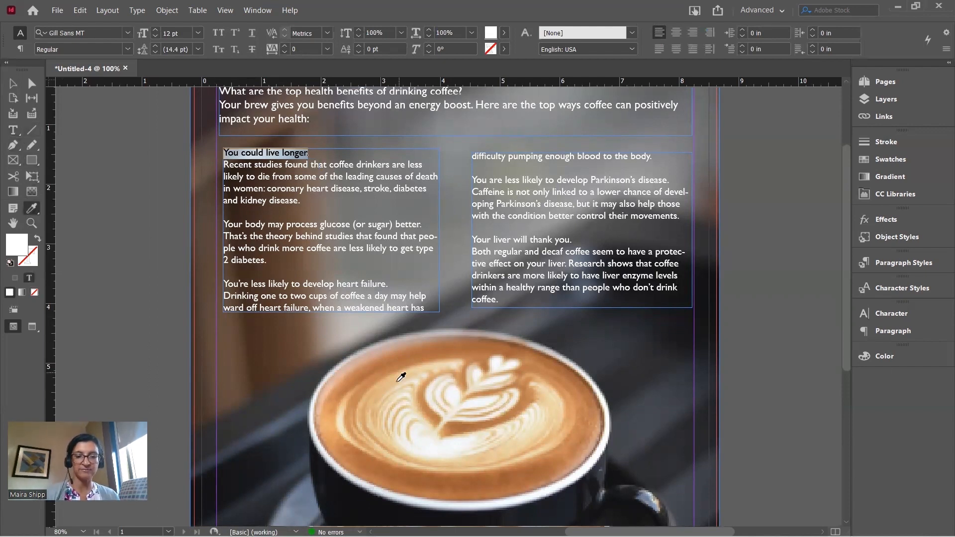
pyautogui.click(380, 379)
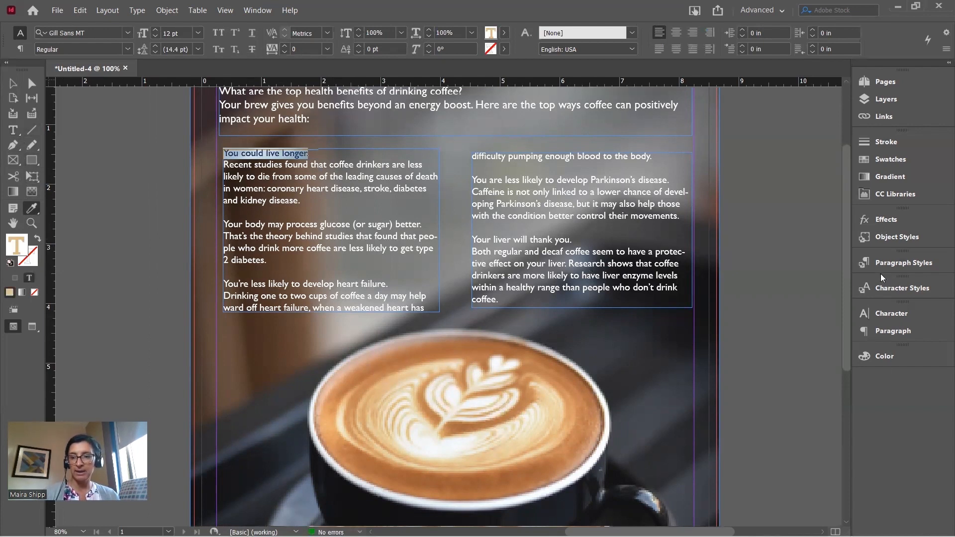
# Make the heading 14 pt bold in the Character panel
pyautogui.click(889, 311)
pyautogui.click(723, 360)
pyautogui.click(724, 361)
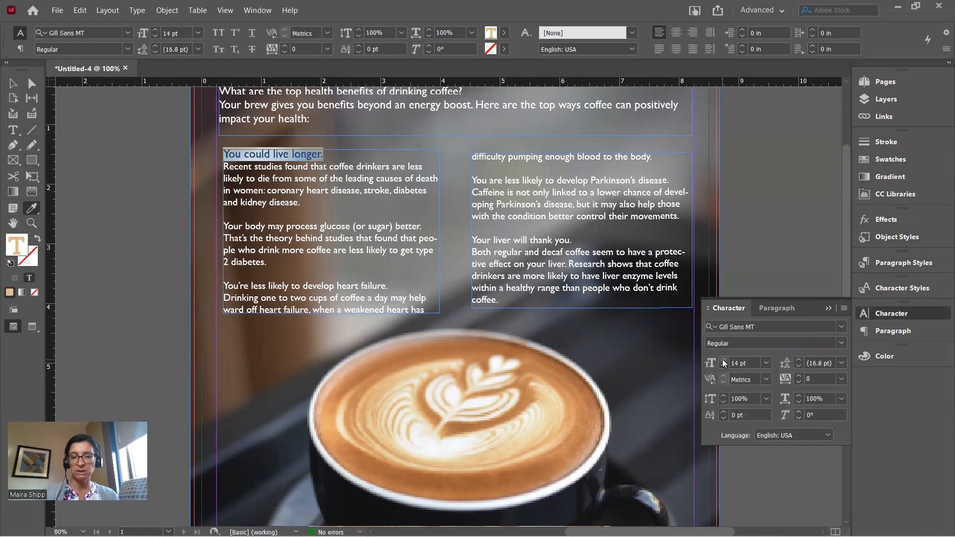
pyautogui.click(841, 344)
pyautogui.click(765, 382)
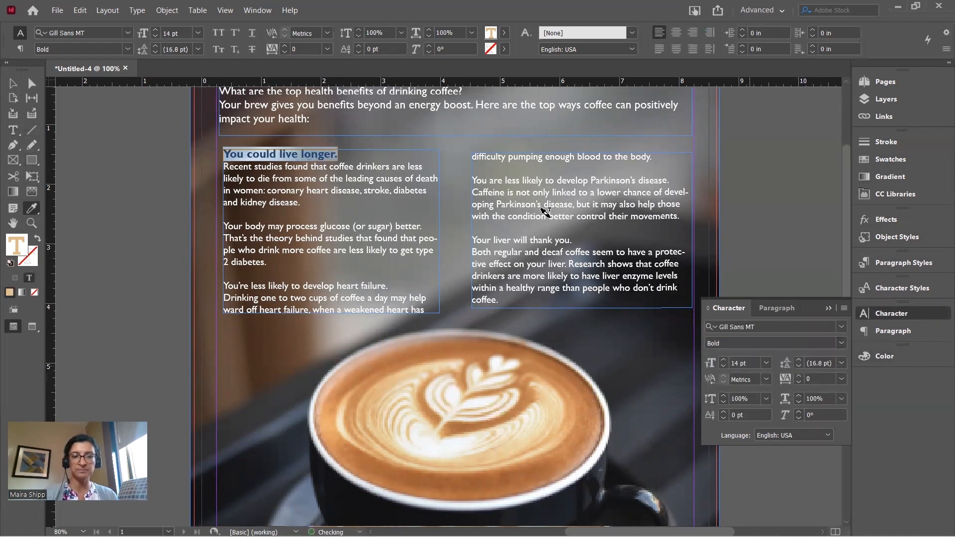
# Select both body text frames and show the Paragraph panel
pyautogui.click(13, 84)
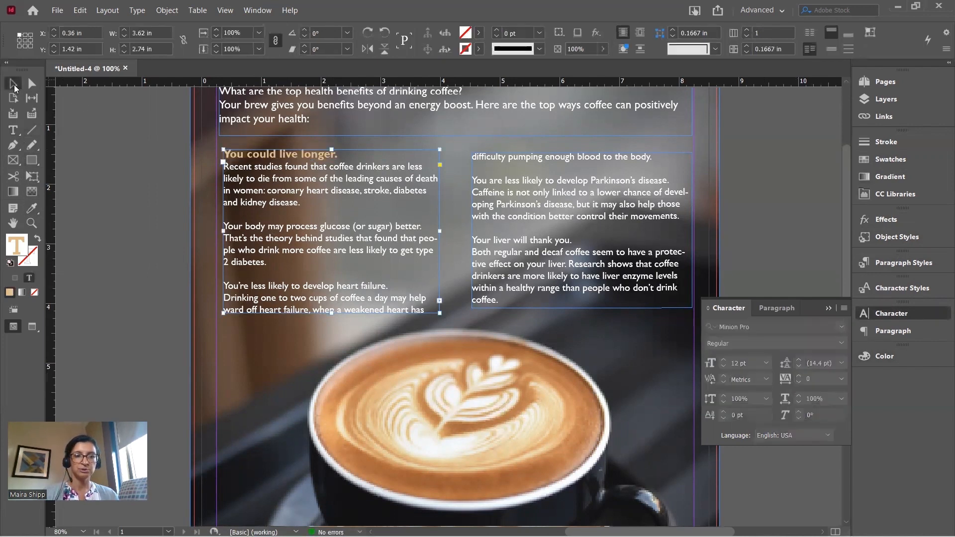
pyautogui.click(98, 160)
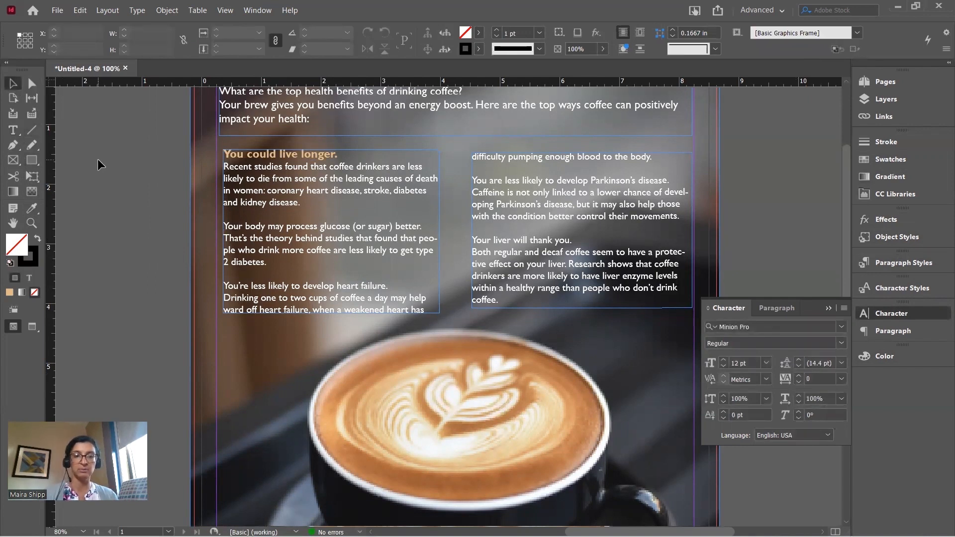
pyautogui.click(279, 229)
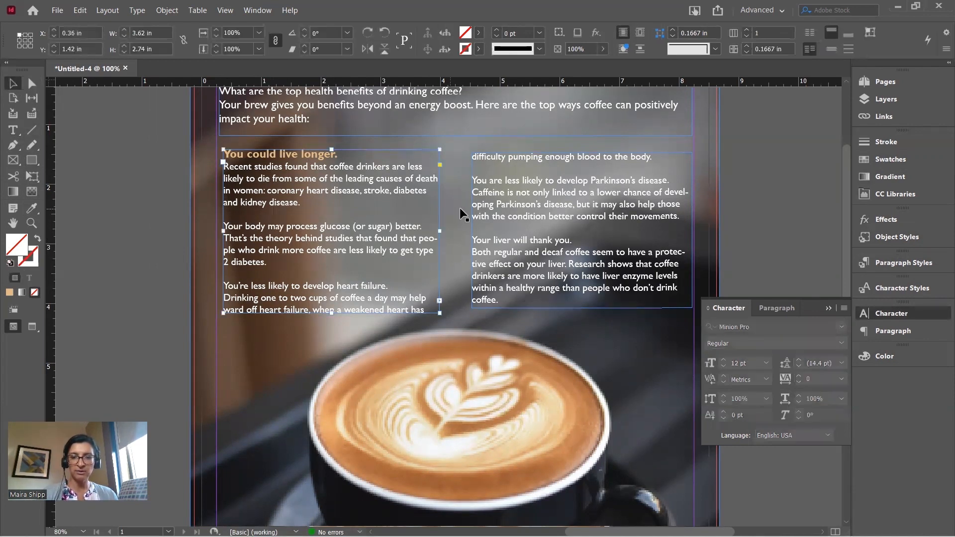
pyautogui.keyDown('shift'); pyautogui.click(499, 207); pyautogui.keyUp('shift')
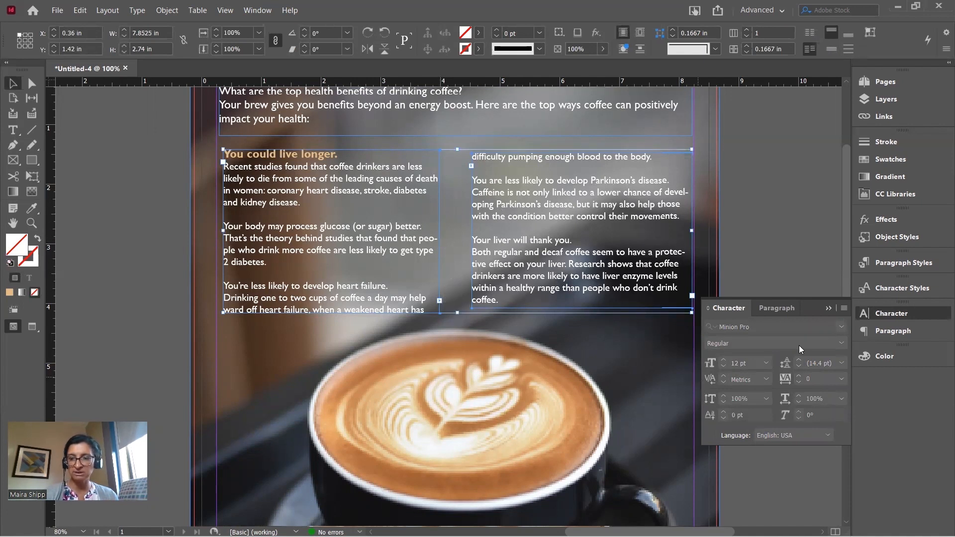
pyautogui.click(881, 334)
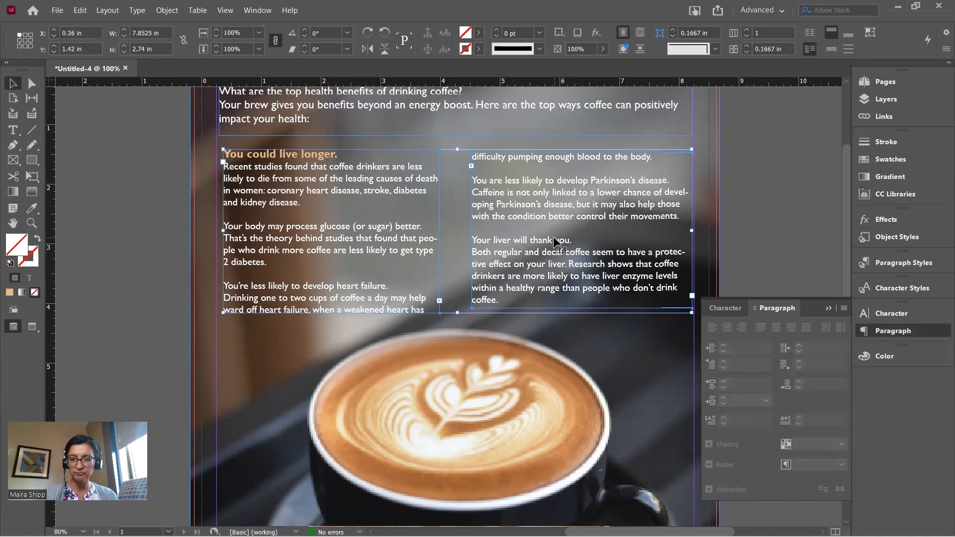
# Turn off Hyphenate for the whole coffee story across both columns
pyautogui.click(12, 131)
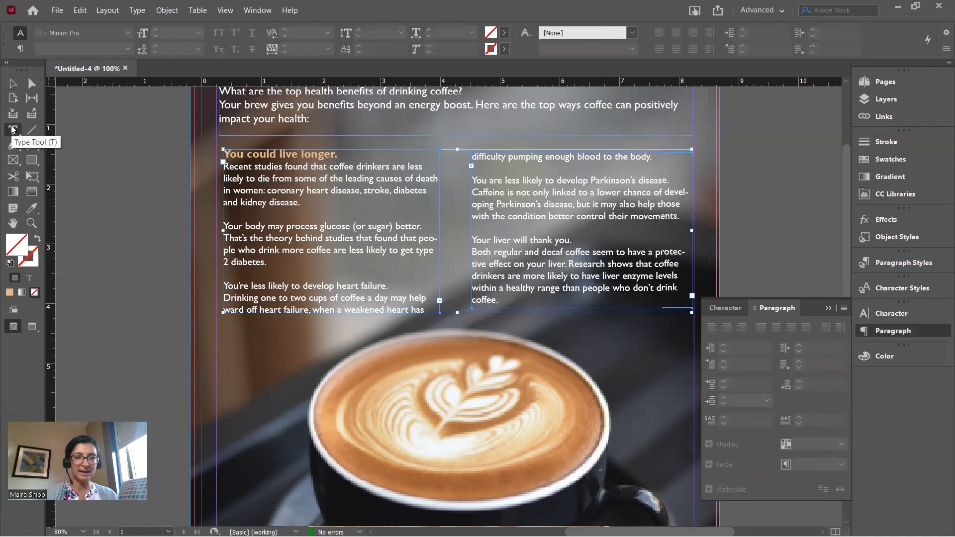
pyautogui.click(301, 200)
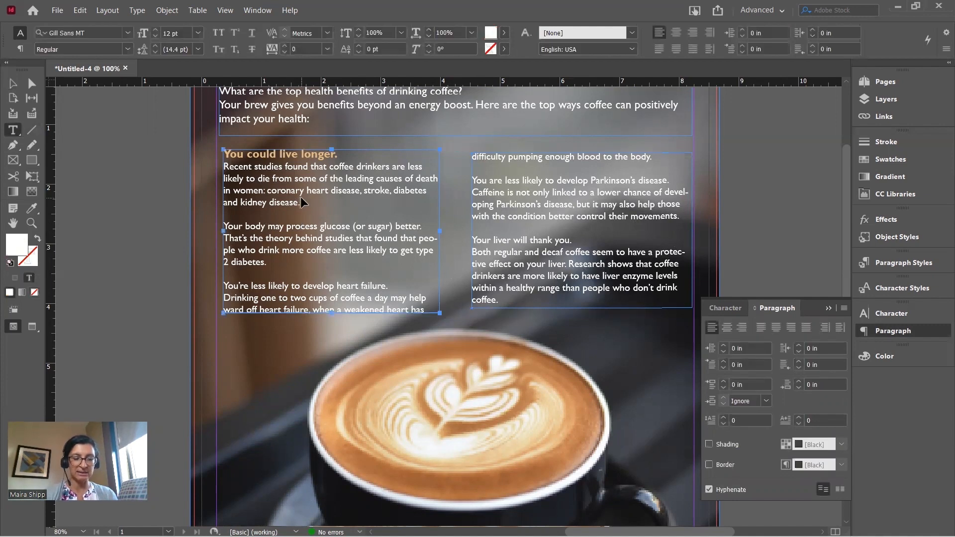
pyautogui.hotkey('ctrl', 'a')
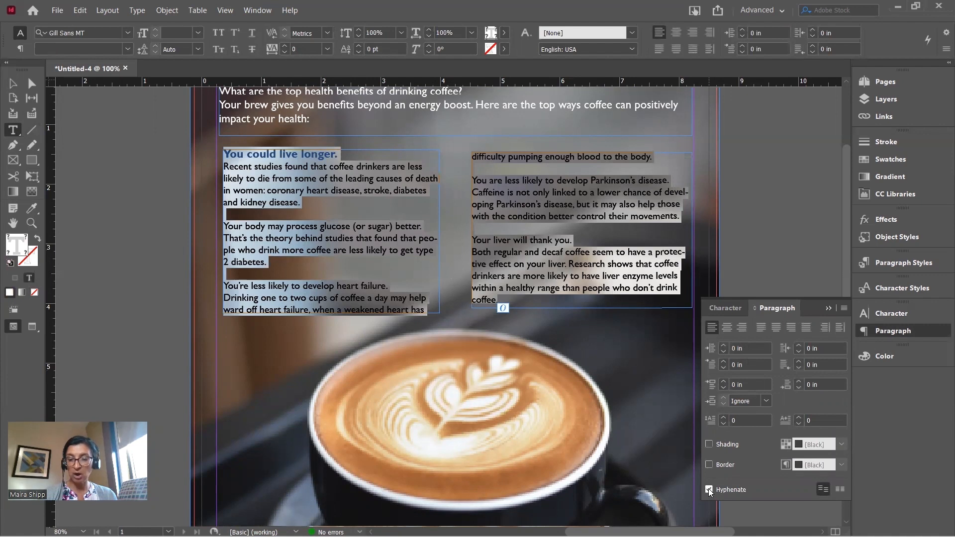
pyautogui.click(709, 489)
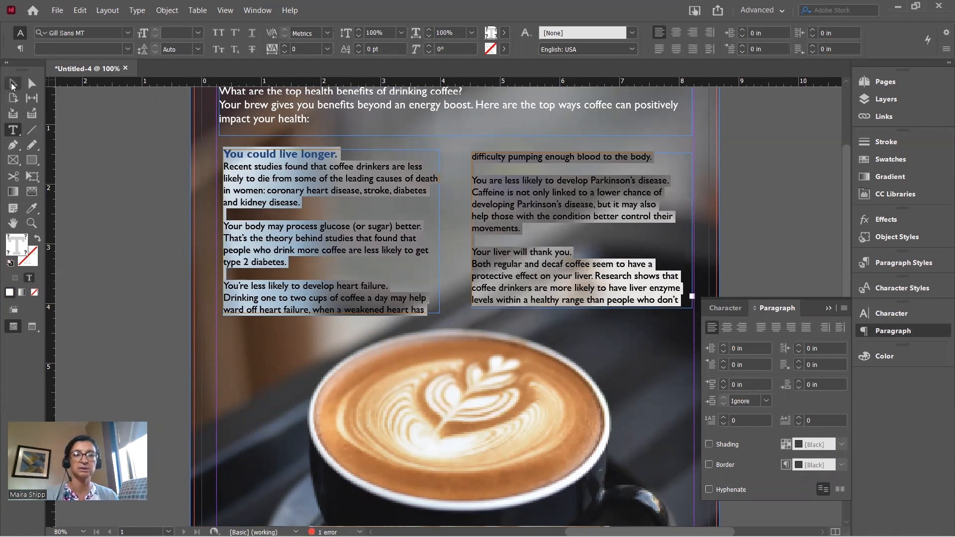
pyautogui.click(13, 85)
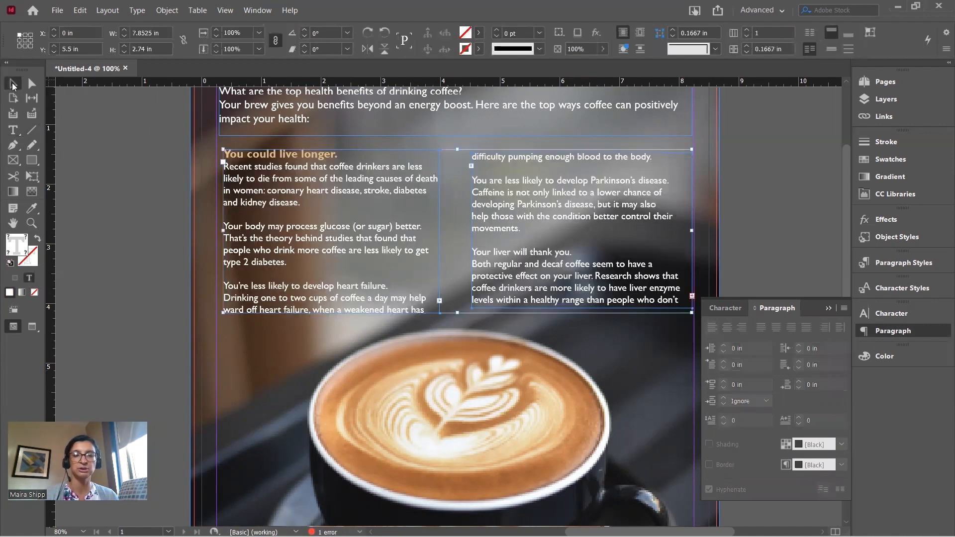
pyautogui.click(118, 166)
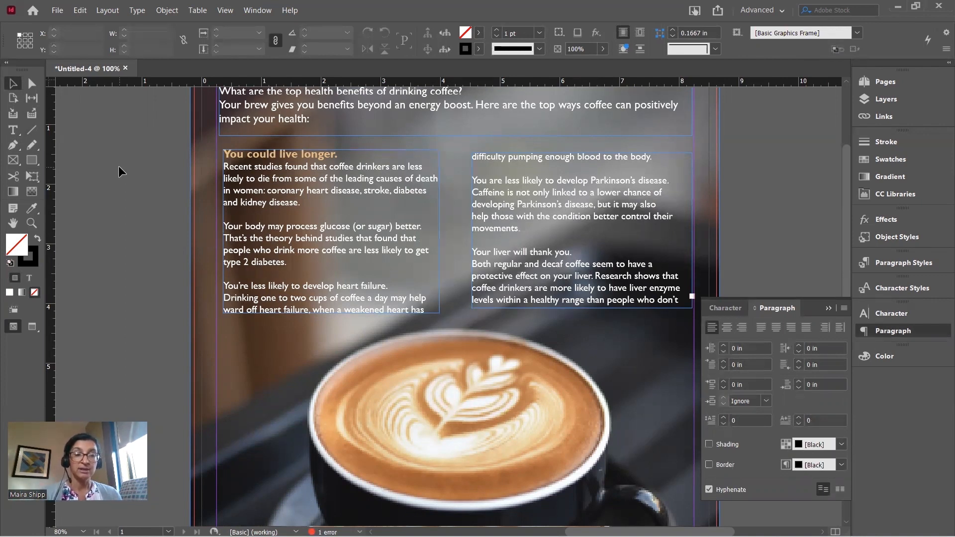
# Select the heading 'You could live longer.' and browse the Type menu commands
pyautogui.click(13, 130)
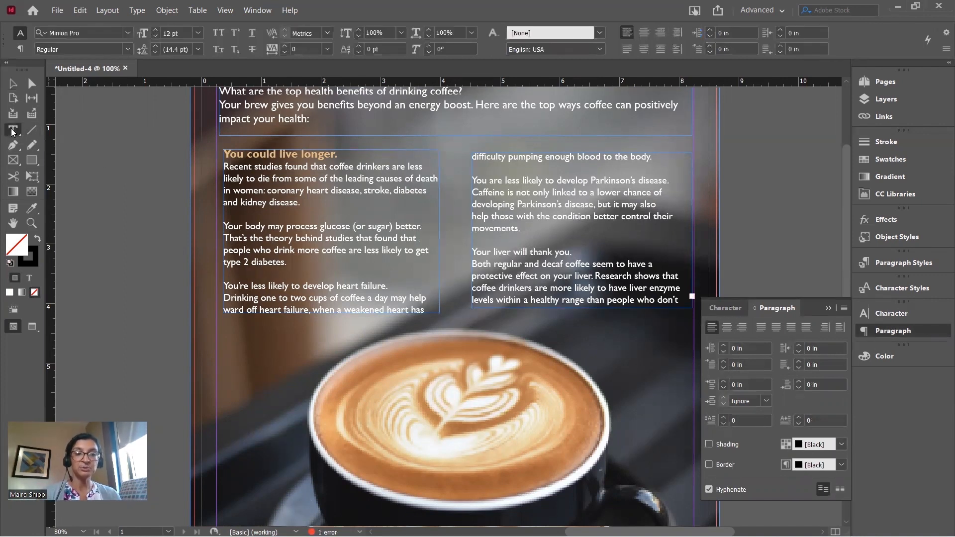
pyautogui.moveTo(354, 154); pyautogui.dragTo(221, 148)
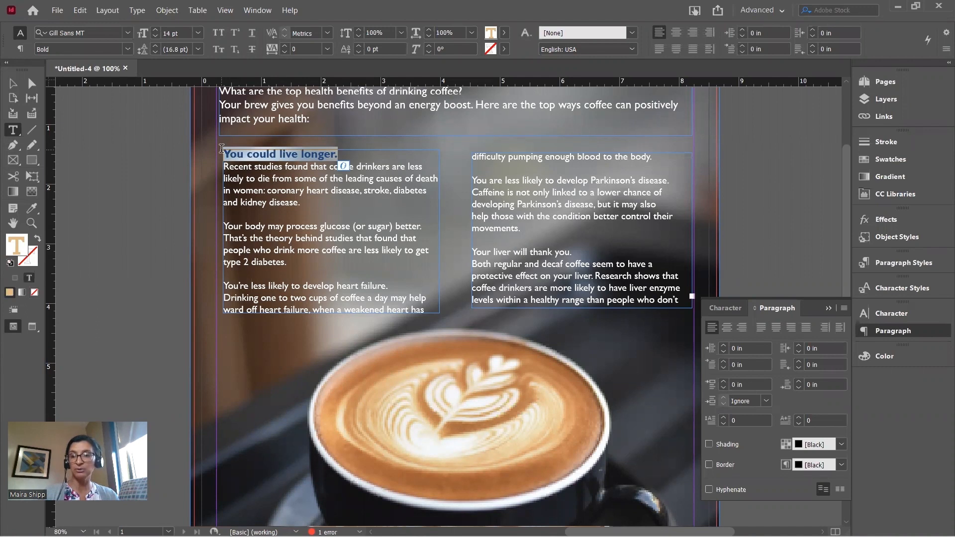
pyautogui.click(888, 287)
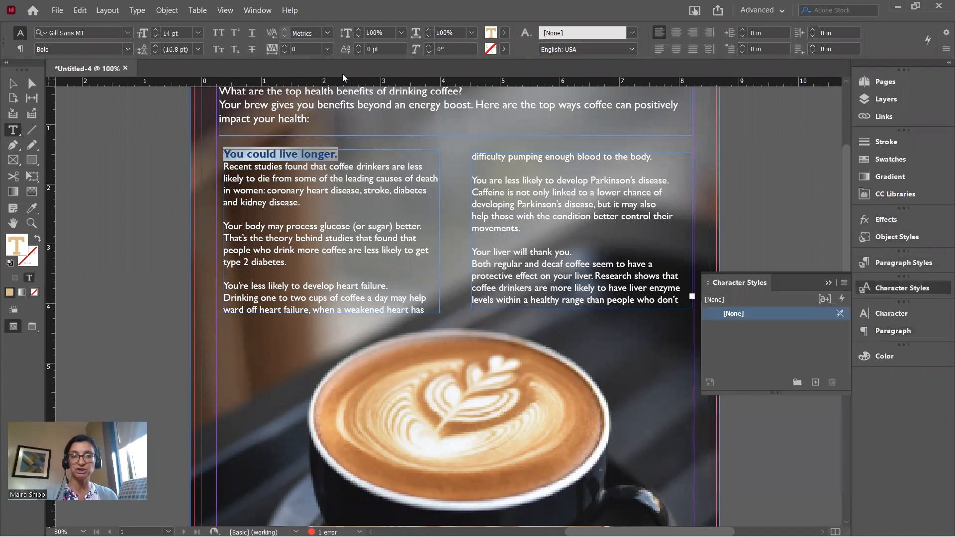
pyautogui.click(137, 11)
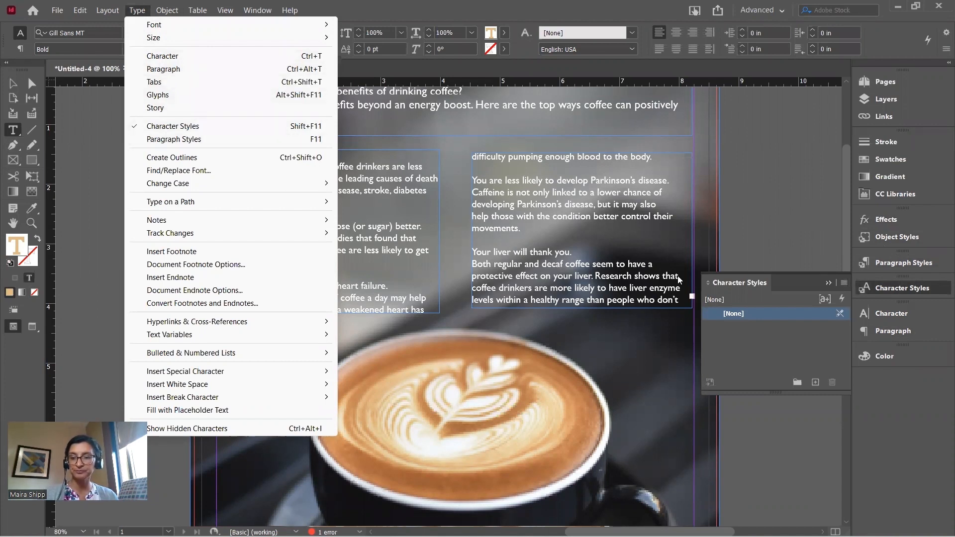
pyautogui.click(731, 279)
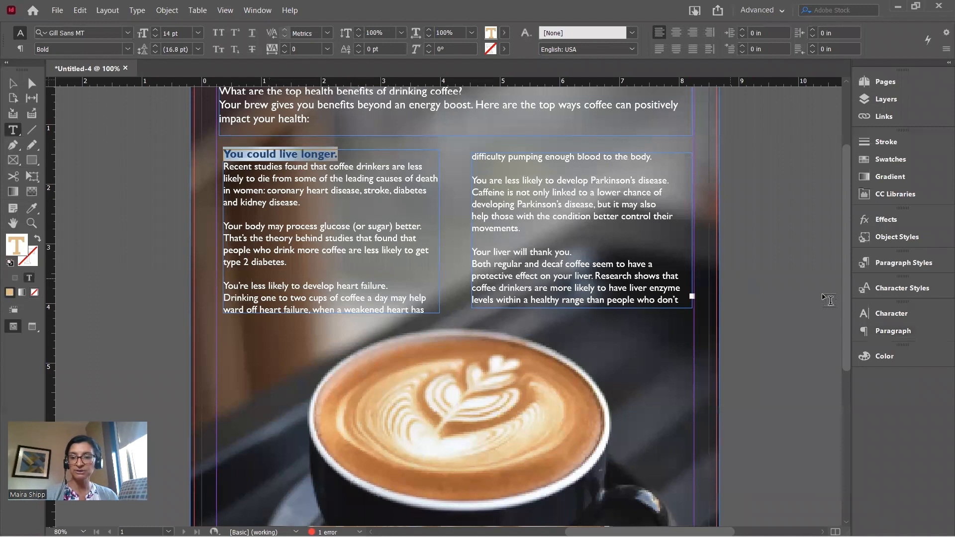
# Create Character Style 1 from the heading and open its style options
pyautogui.click(875, 313)
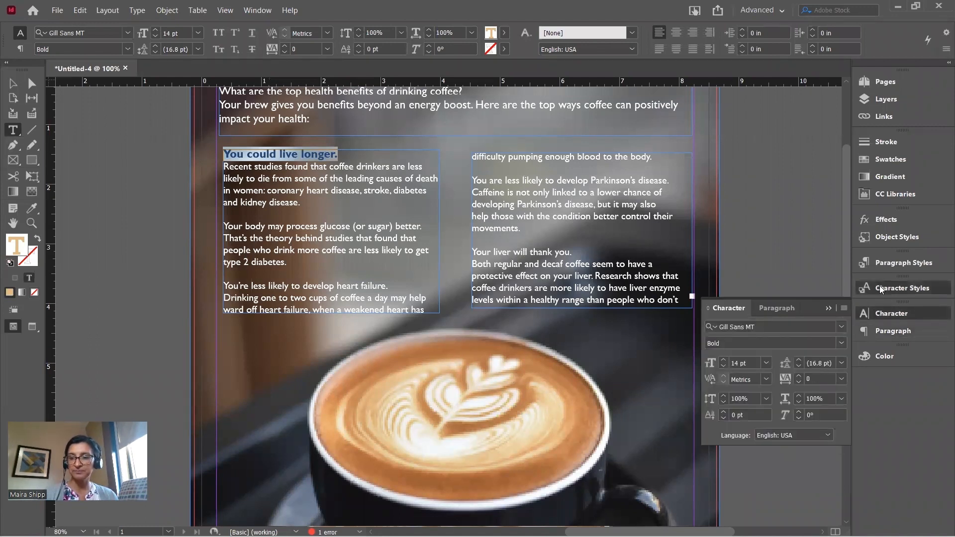
pyautogui.click(879, 288)
pyautogui.click(815, 382)
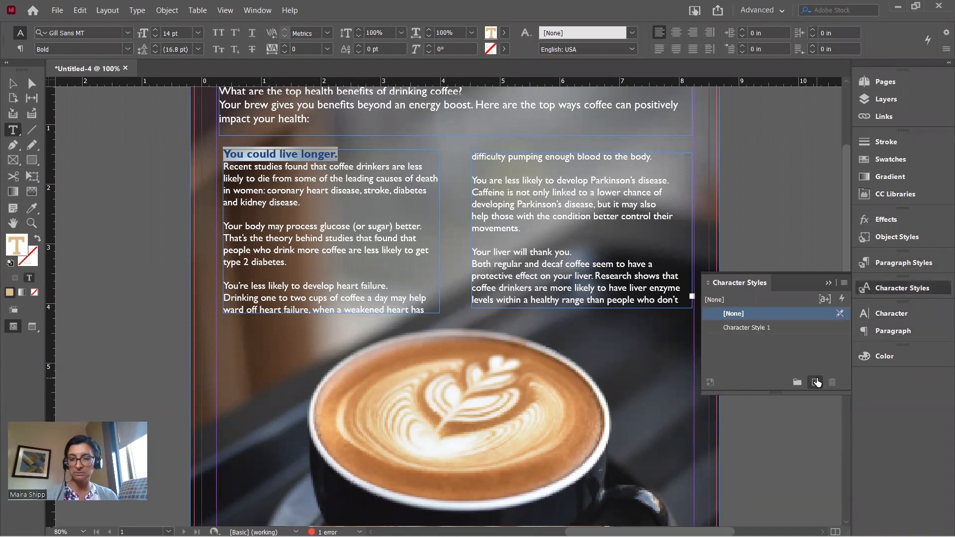
pyautogui.doubleClick(739, 325)
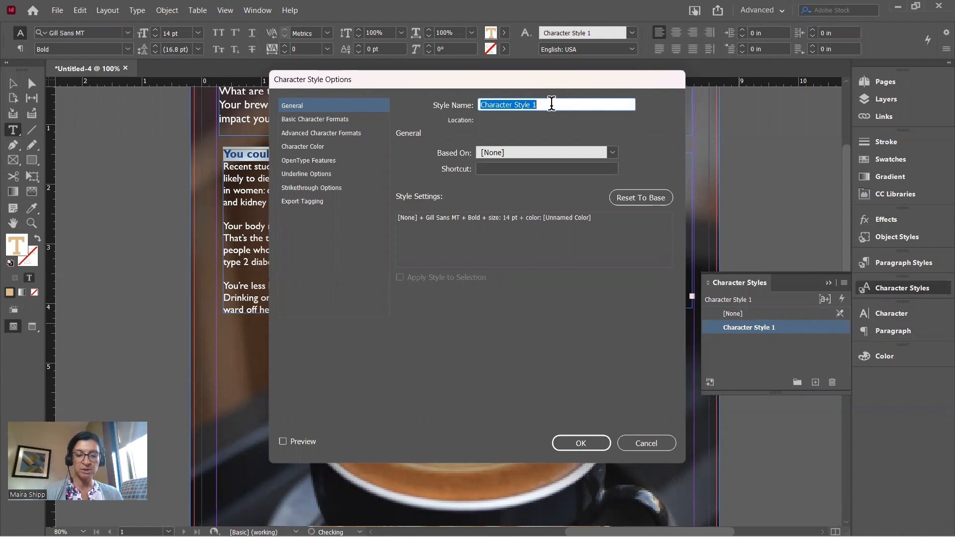
# Name the character style 'Coffee Titles' and confirm the options
pyautogui.write('C')
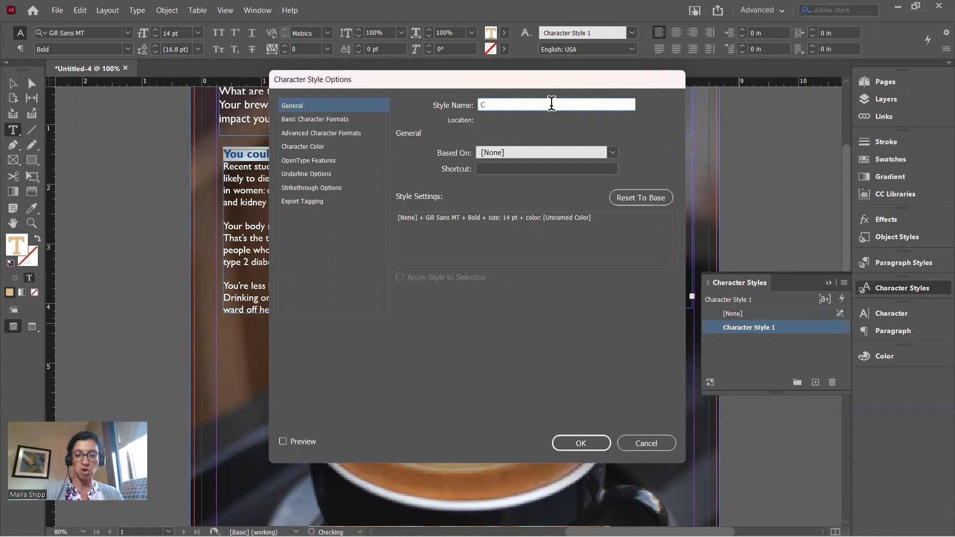
pyautogui.write('offee')
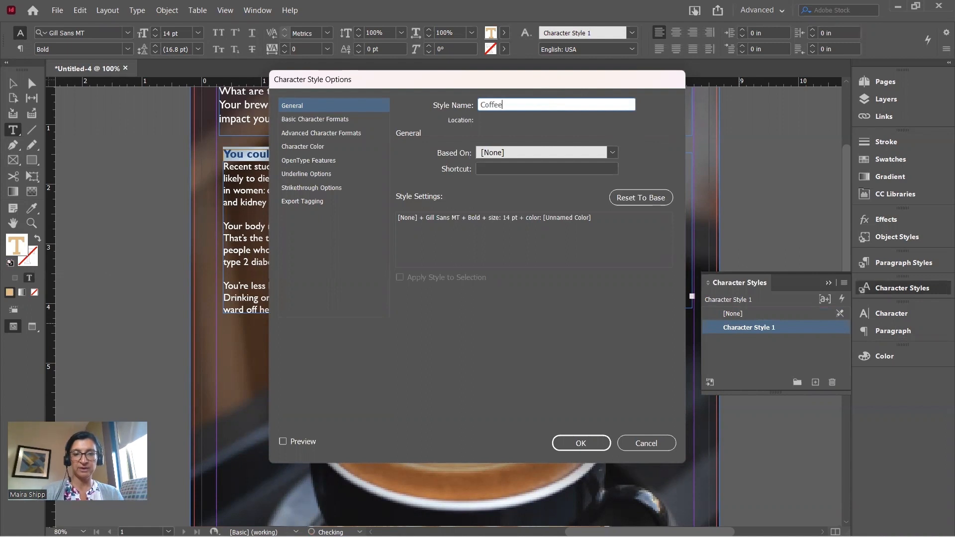
pyautogui.write(' Titles')
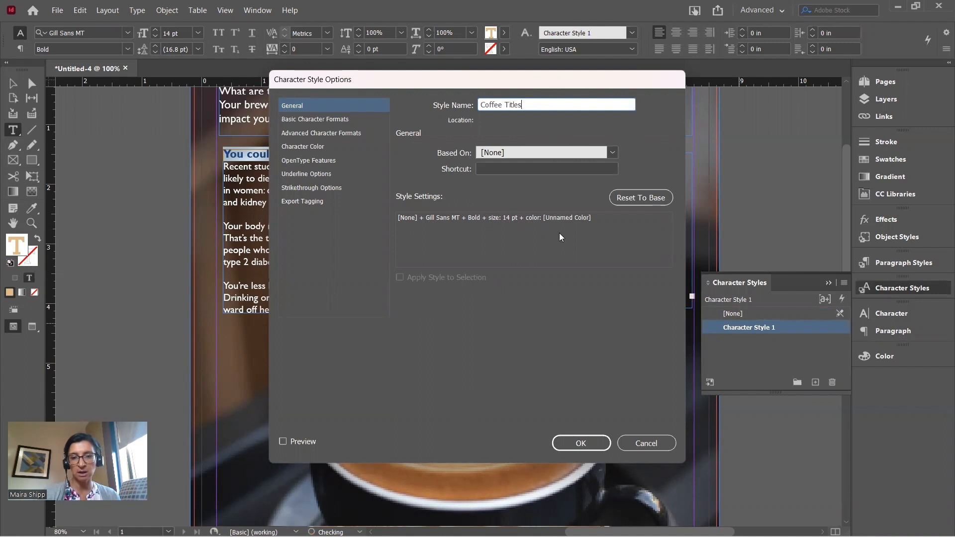
pyautogui.click(589, 444)
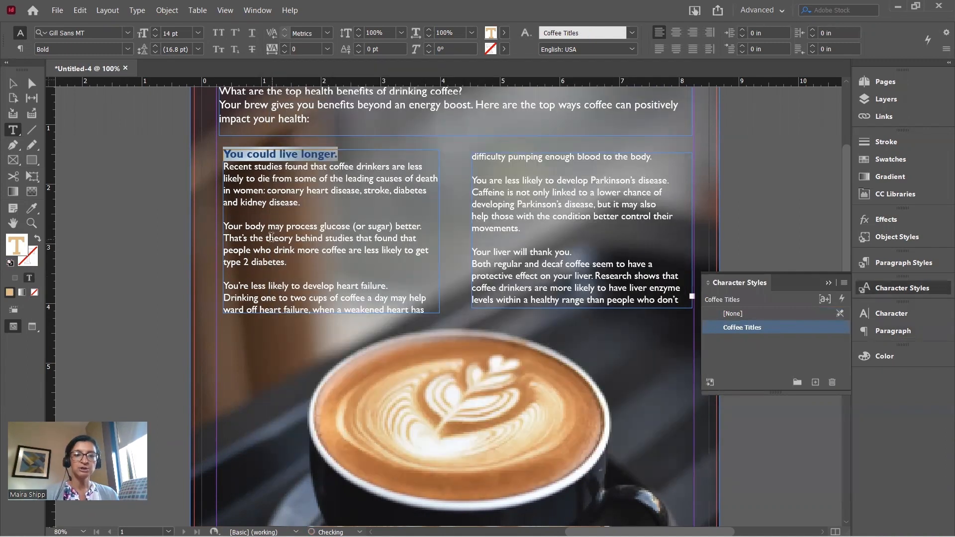
# Apply the Coffee Titles style to the glucose and heart failure headings
pyautogui.click(273, 238)
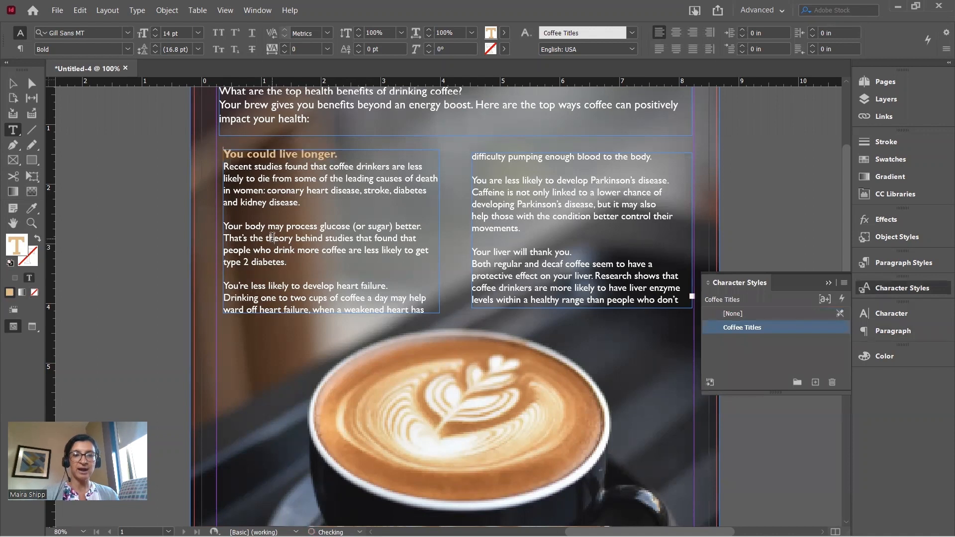
pyautogui.click(425, 227)
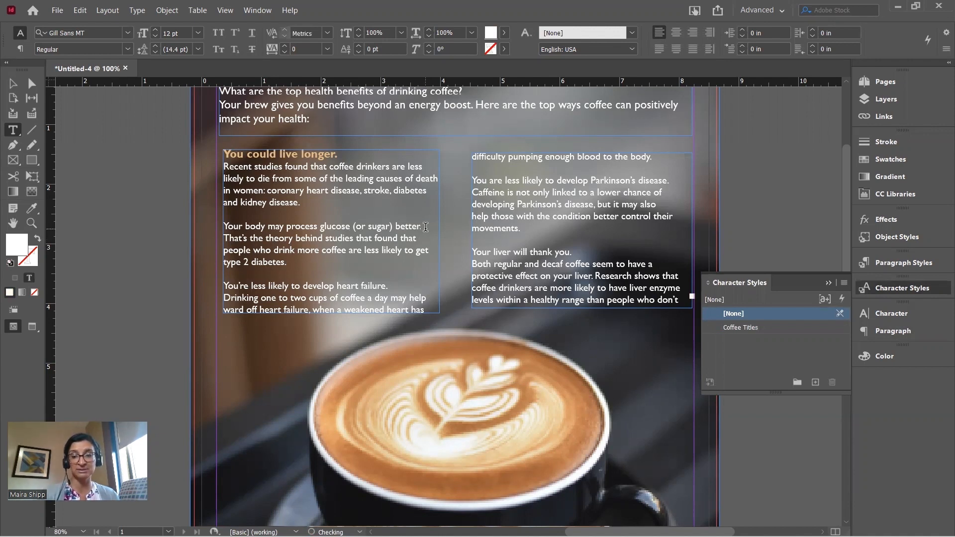
pyautogui.moveTo(425, 227); pyautogui.dragTo(221, 224)
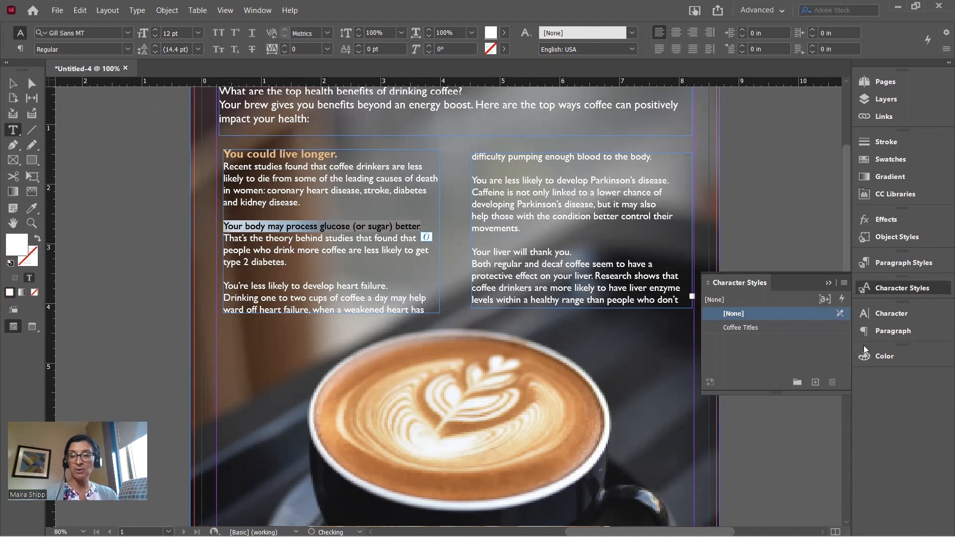
pyautogui.click(729, 326)
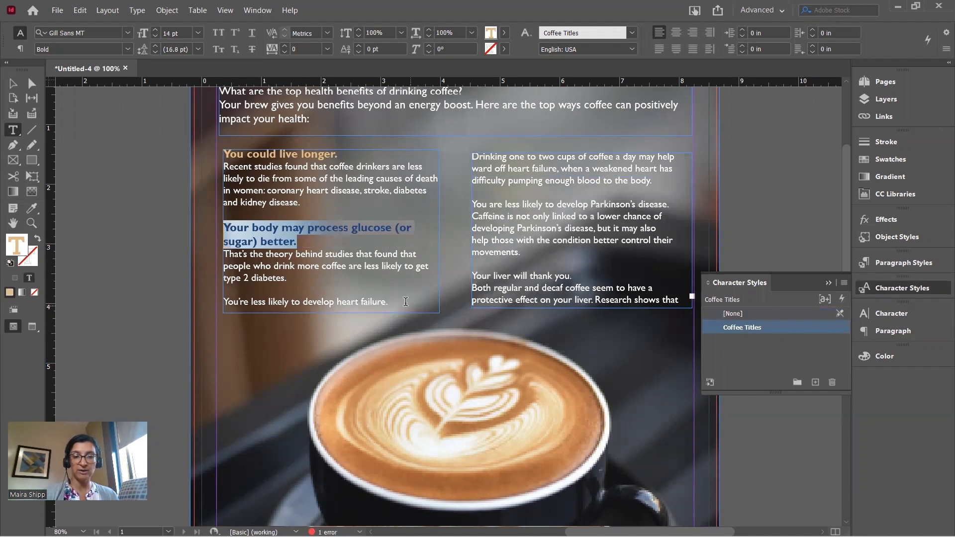
pyautogui.moveTo(396, 300); pyautogui.dragTo(210, 302)
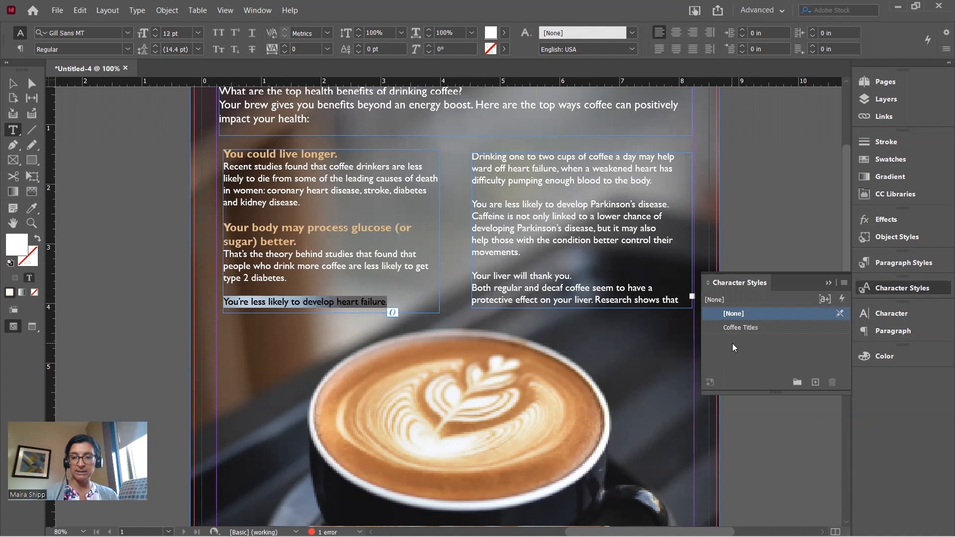
pyautogui.click(736, 328)
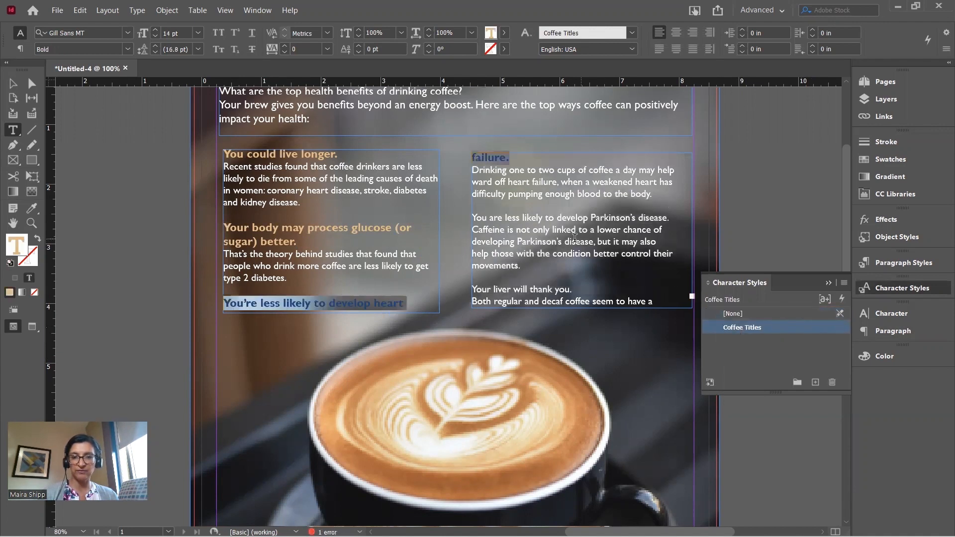
# Apply Coffee Titles to the Parkinson's disease heading in the right column
pyautogui.click(672, 219)
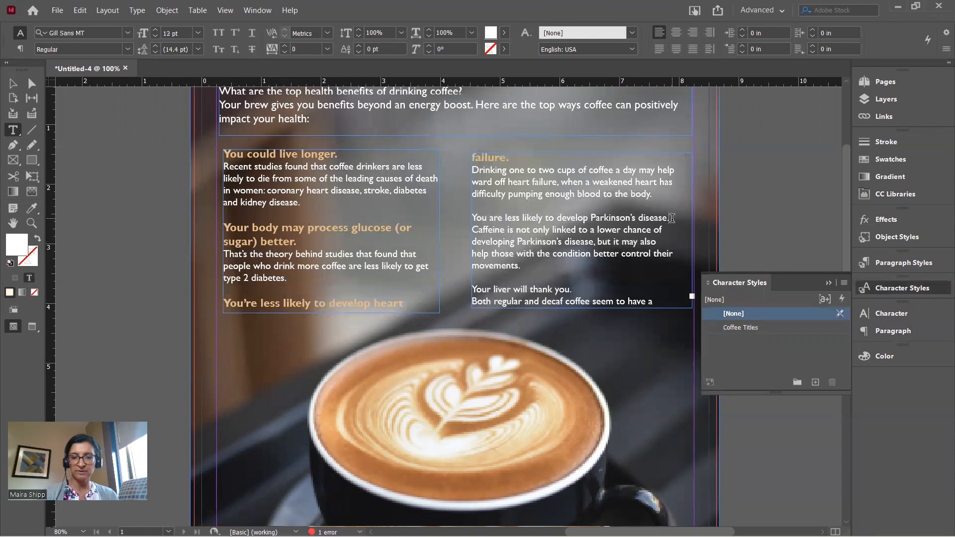
pyautogui.moveTo(671, 218); pyautogui.dragTo(547, 218)
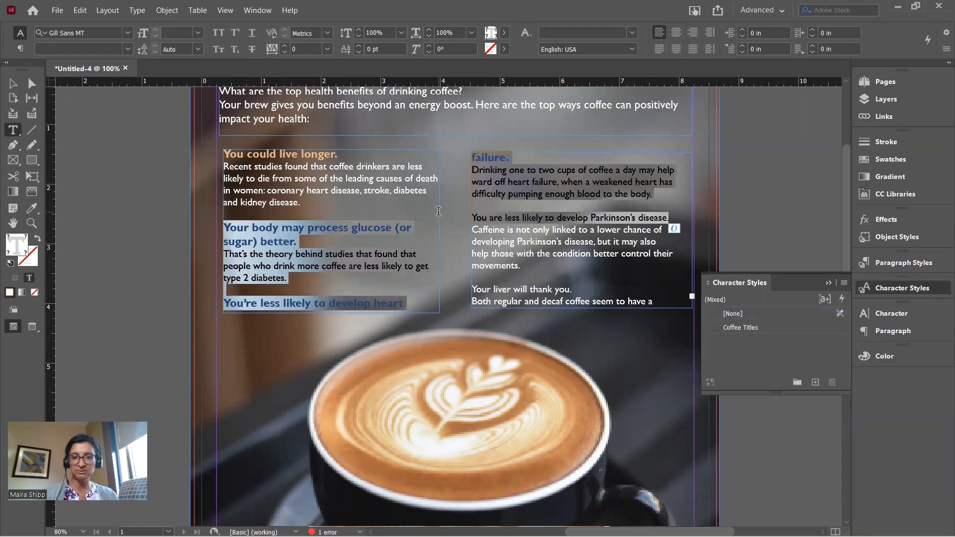
pyautogui.click(668, 218)
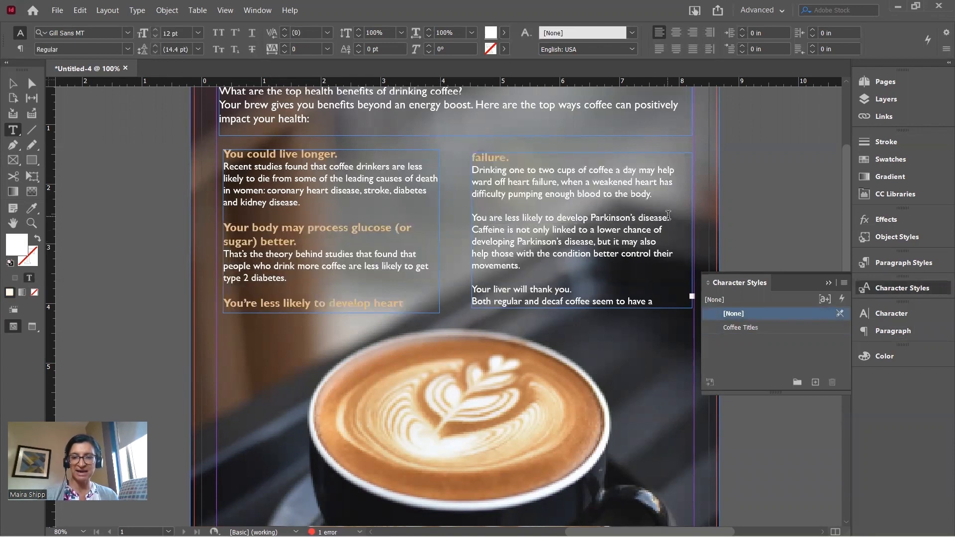
pyautogui.moveTo(668, 218); pyautogui.dragTo(472, 219)
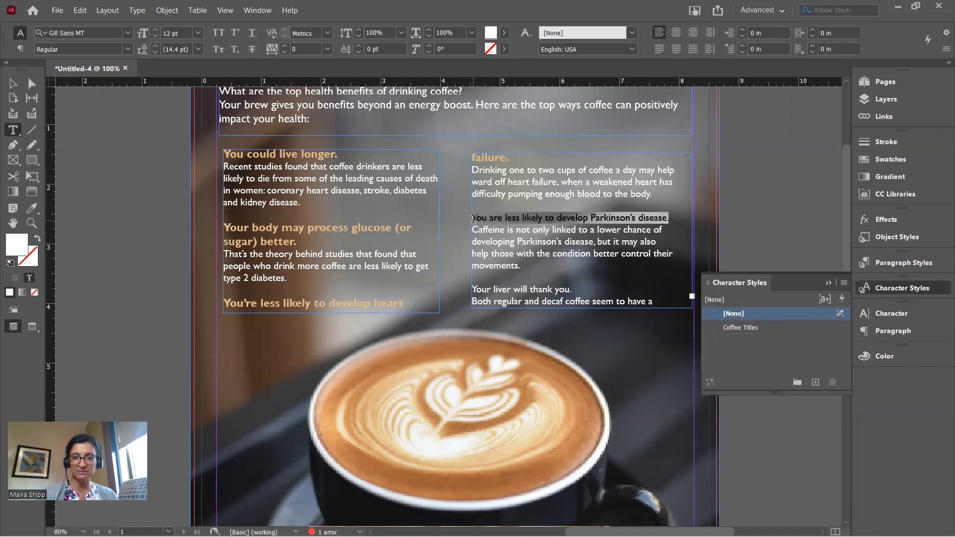
pyautogui.click(718, 326)
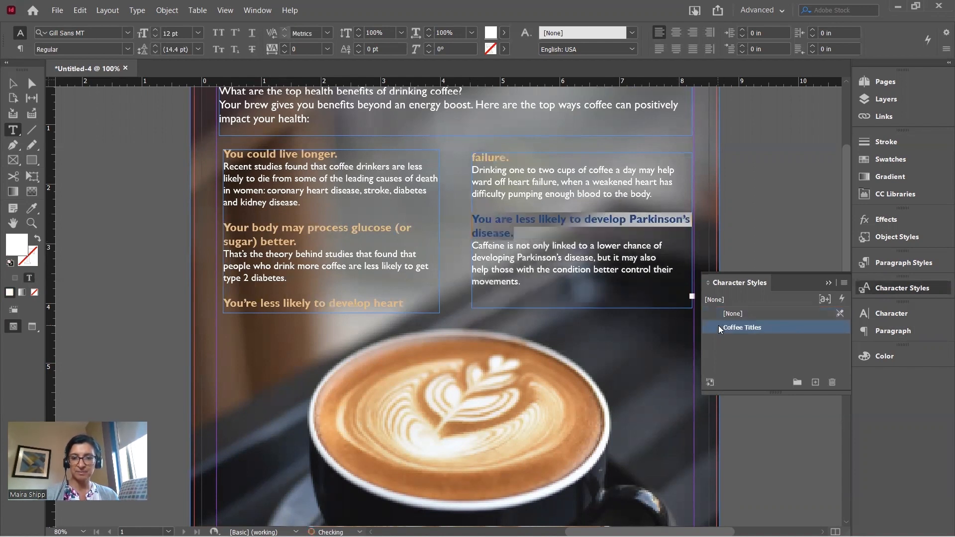
# Lengthen the right frame to reveal 'Your liver will thank you.' and apply Coffee Titles to it
pyautogui.click(14, 83)
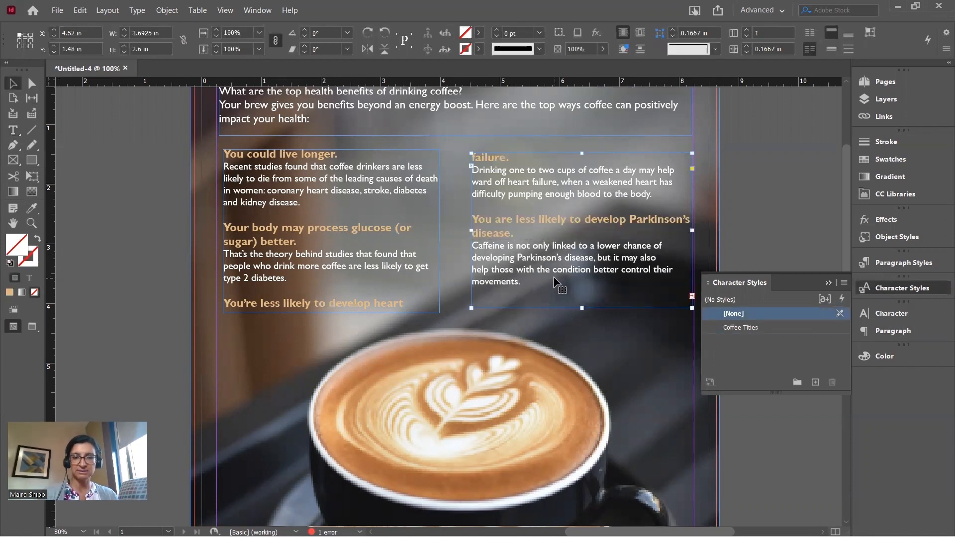
pyautogui.moveTo(582, 308); pyautogui.dragTo(583, 334)
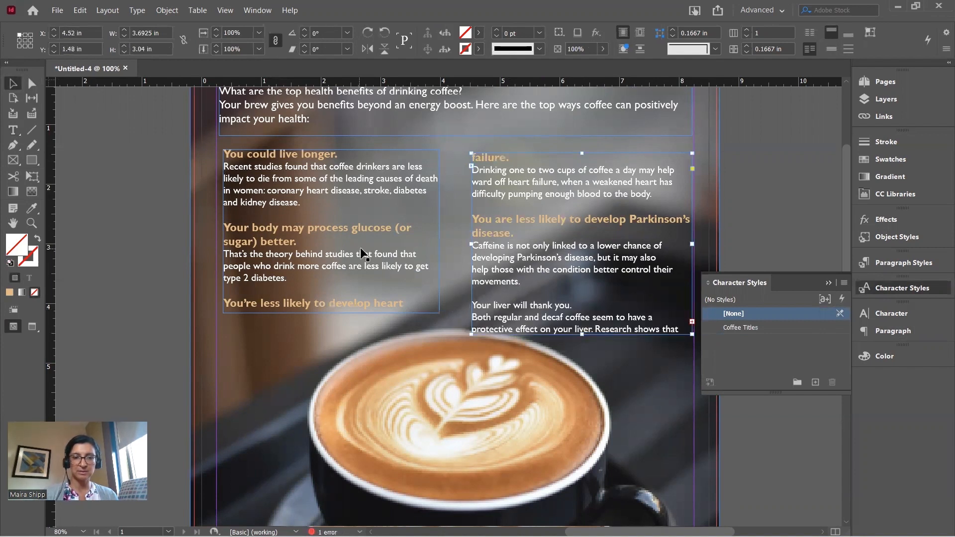
pyautogui.click(14, 130)
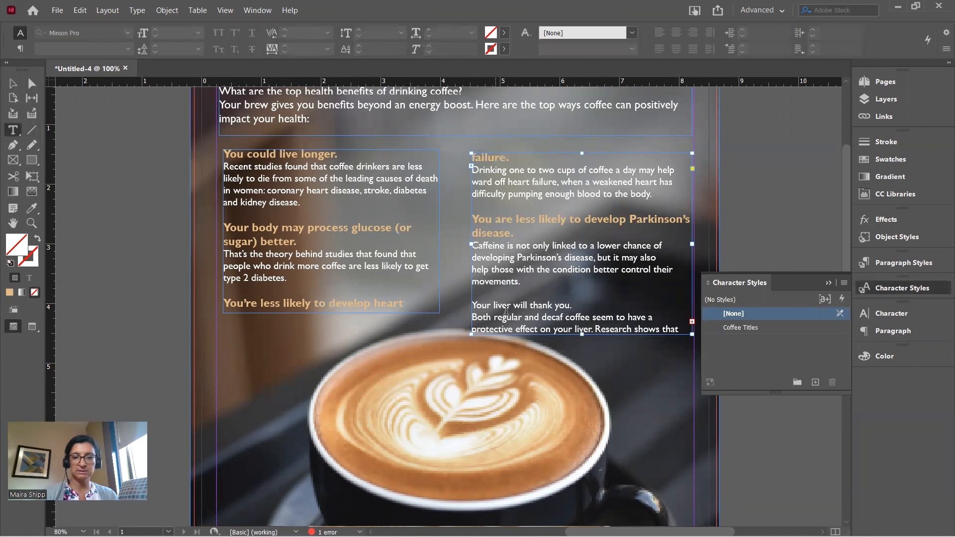
pyautogui.moveTo(571, 305); pyautogui.dragTo(466, 301)
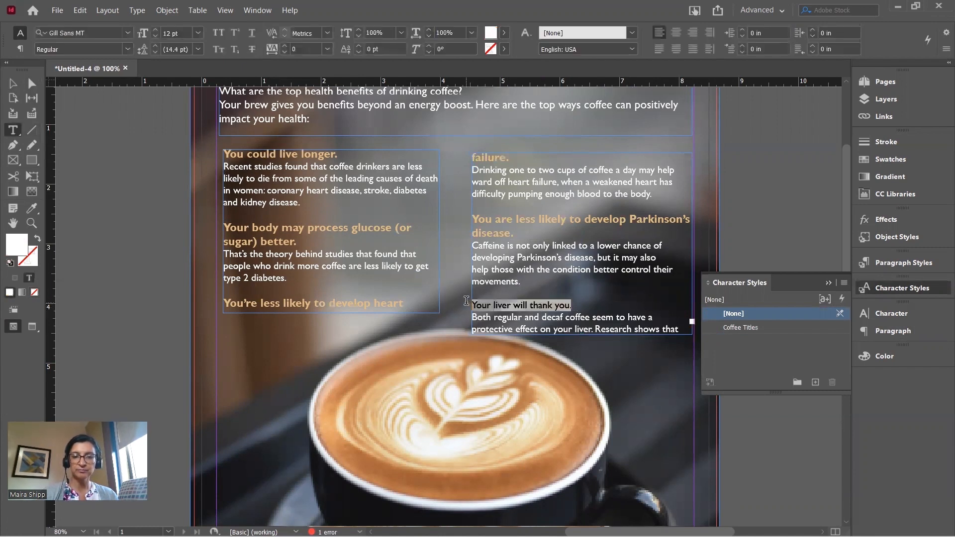
pyautogui.click(766, 329)
pyautogui.click(828, 282)
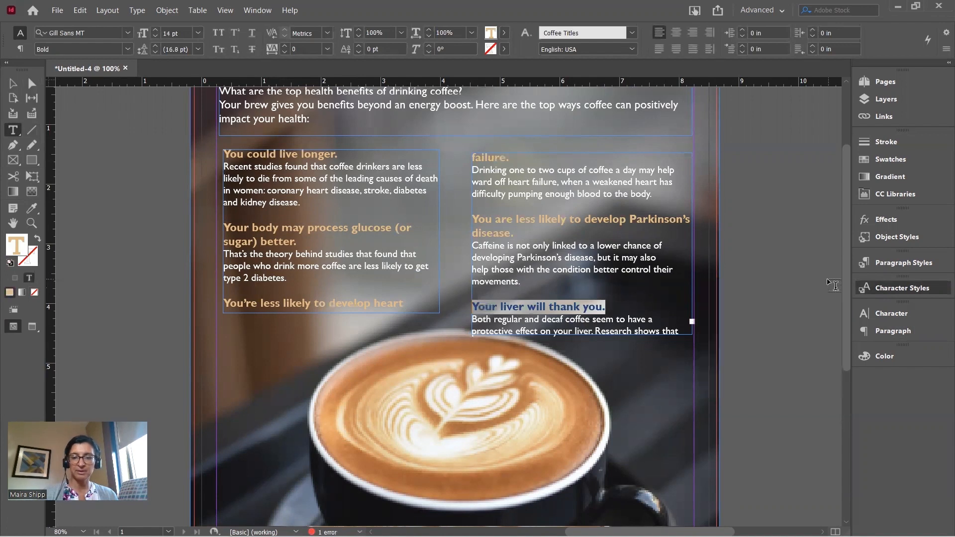
pyautogui.click(13, 83)
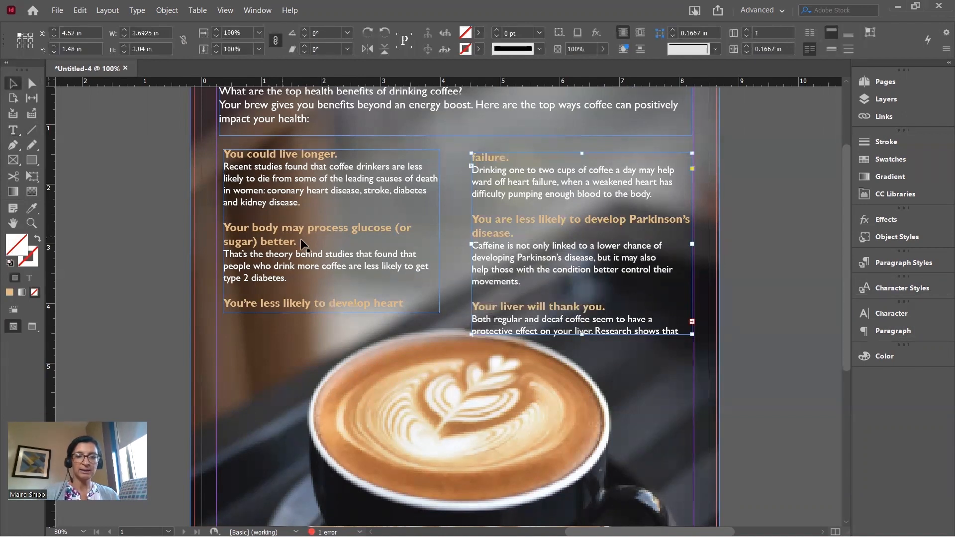
# Make the left text frame taller and wider so the heart-failure paragraph fits
pyautogui.click(329, 259)
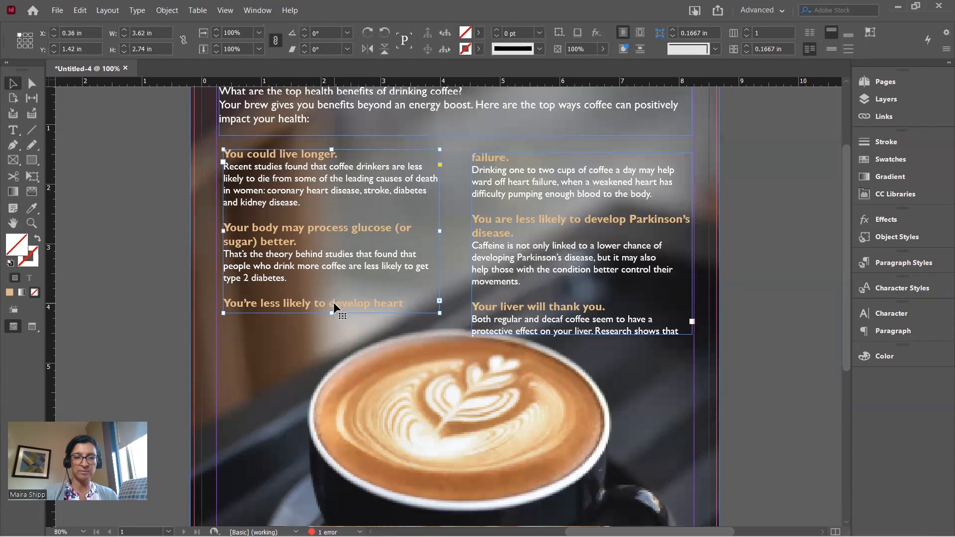
pyautogui.moveTo(331, 313); pyautogui.dragTo(330, 338)
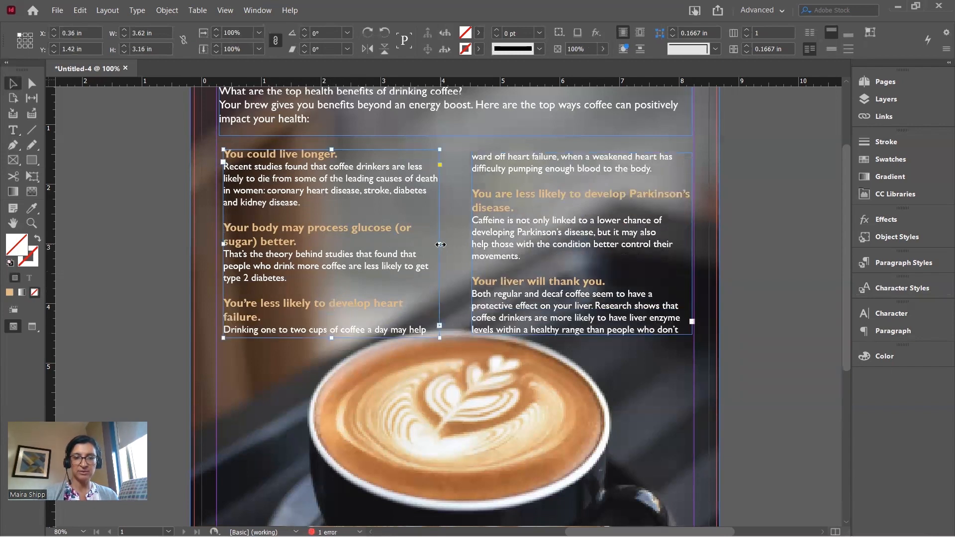
pyautogui.moveTo(440, 244); pyautogui.dragTo(454, 246)
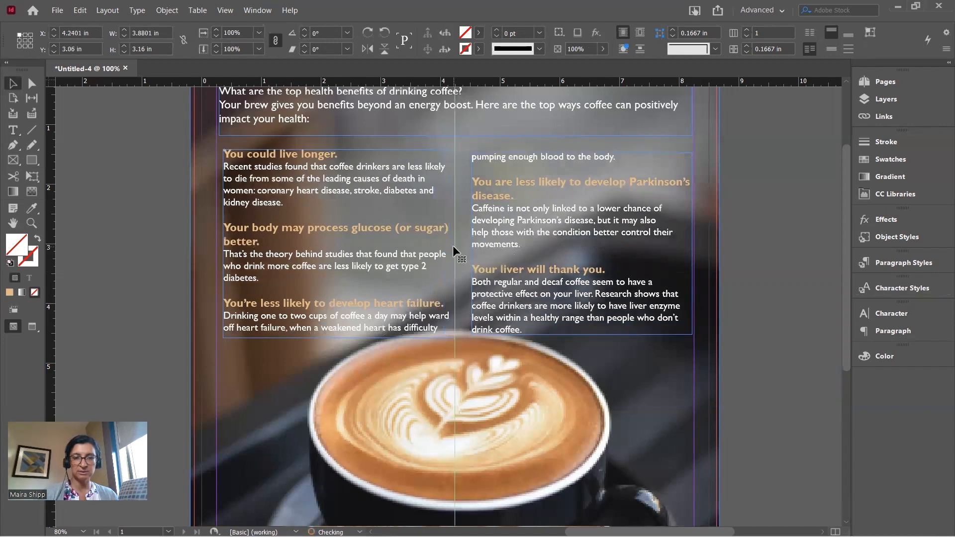
pyautogui.moveTo(339, 338); pyautogui.dragTo(338, 344)
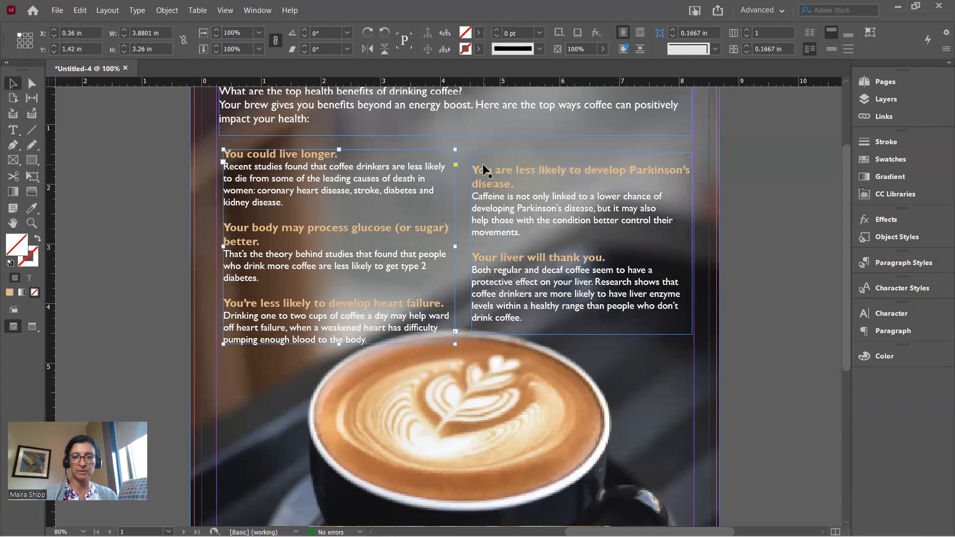
# Delete the right column's empty first line, nudge that frame right, and select both frames
pyautogui.press('t')
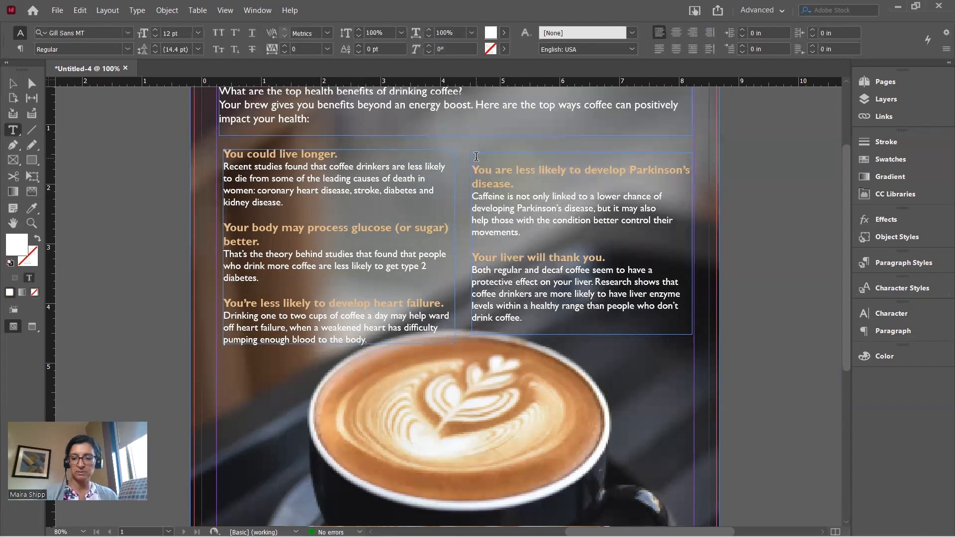
pyautogui.press('Delete')
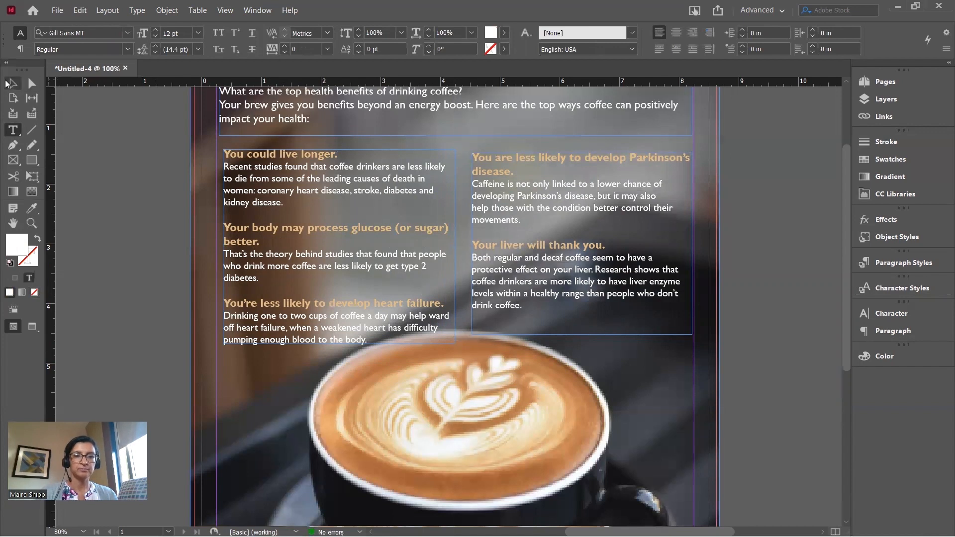
pyautogui.click(7, 83)
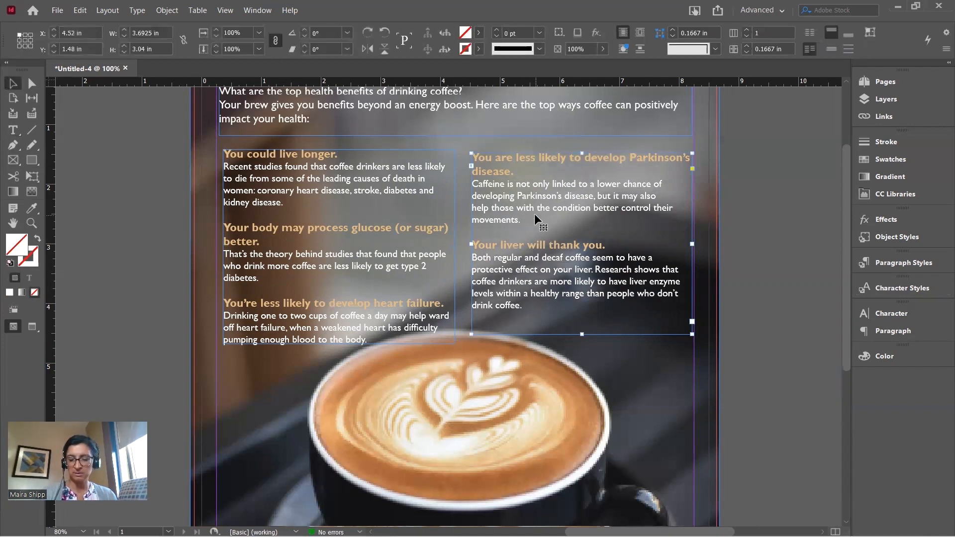
pyautogui.press('Right')
pyautogui.press('Right')
pyautogui.press('Right')
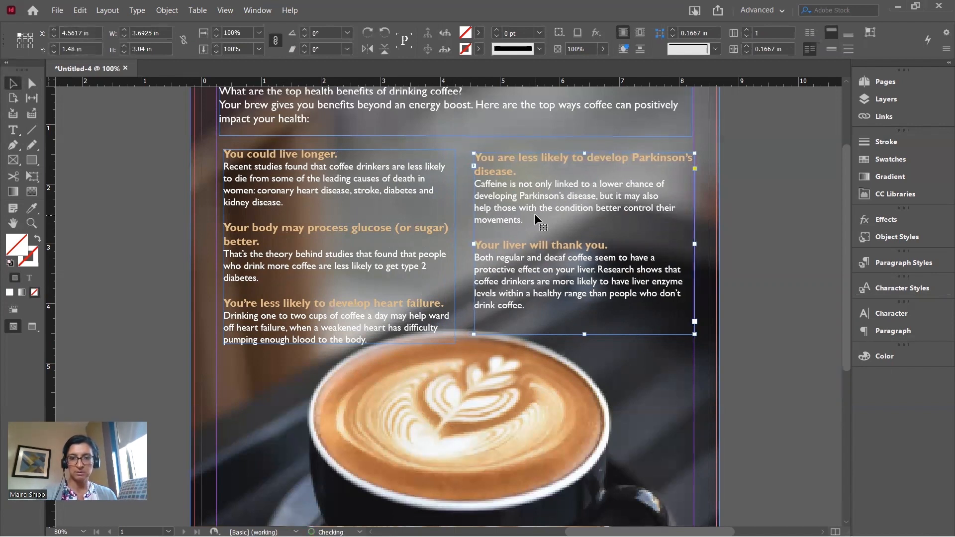
pyautogui.click(434, 219)
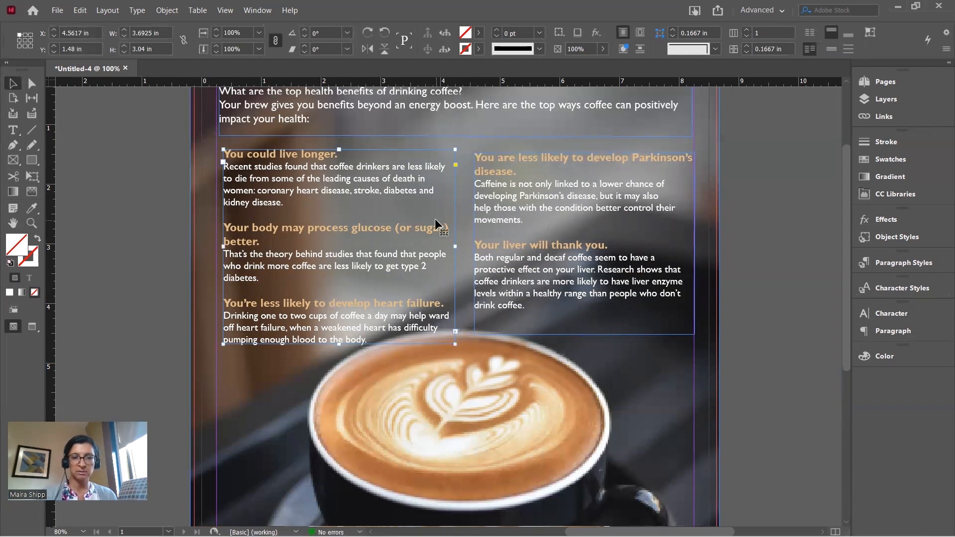
pyautogui.keyDown('shift'); pyautogui.click(494, 211); pyautogui.keyUp('shift')
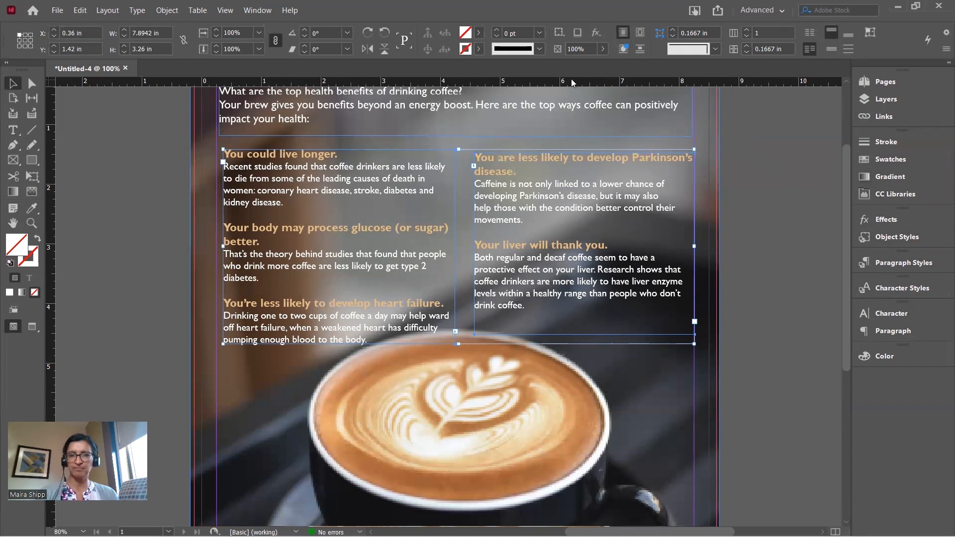
pyautogui.click(258, 11)
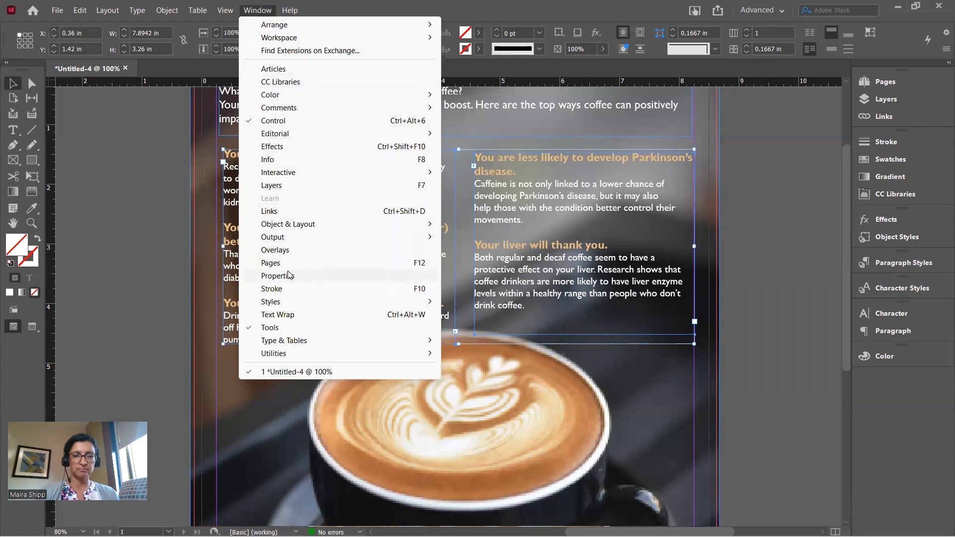
pyautogui.click(788, 249)
# Move both text columns up two arrow-key nudges
pyautogui.click(586, 226)
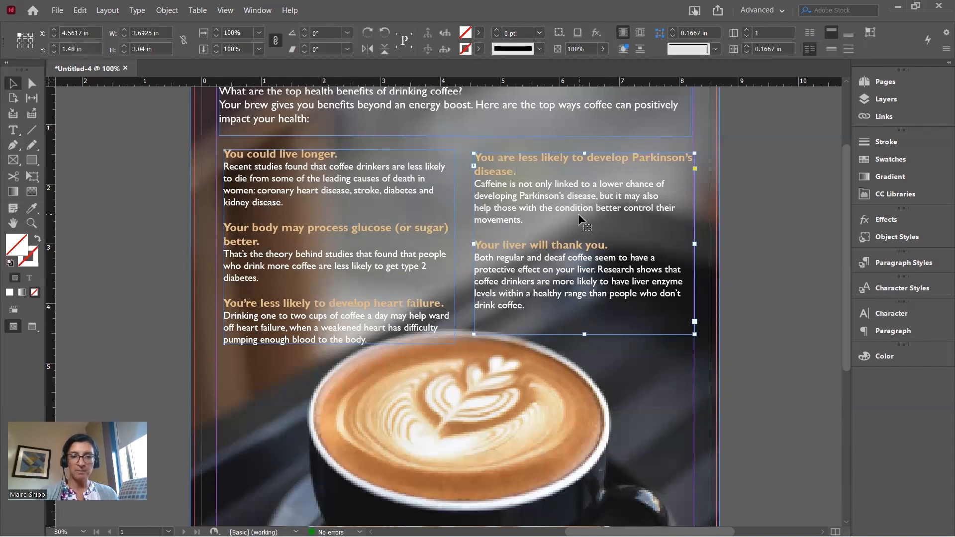
pyautogui.keyDown('shift'); pyautogui.click(340, 187); pyautogui.keyUp('shift')
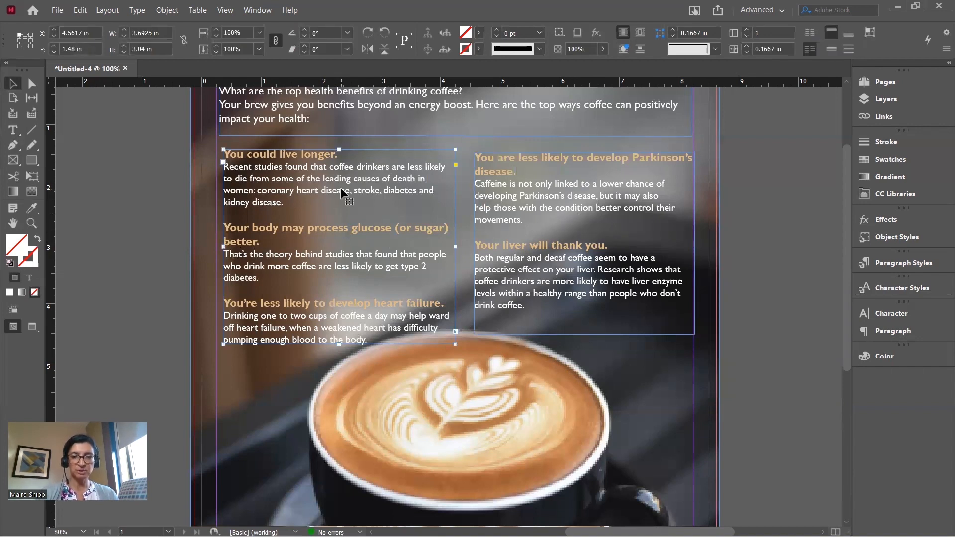
pyautogui.press('Up')
pyautogui.press('Up')
pyautogui.press('Up')
pyautogui.press('Up')
pyautogui.press('Up')
pyautogui.press('Up')
pyautogui.press('Up')
pyautogui.press('Up')
pyautogui.press('Up')
pyautogui.press('Up')
pyautogui.press('Up')
pyautogui.press('Up')
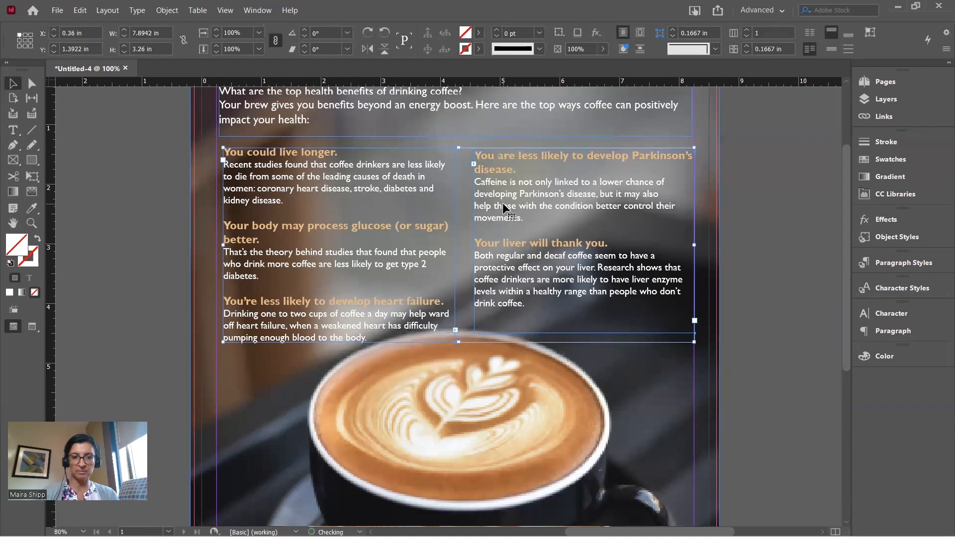
pyautogui.press('Up')
pyautogui.press('Up')
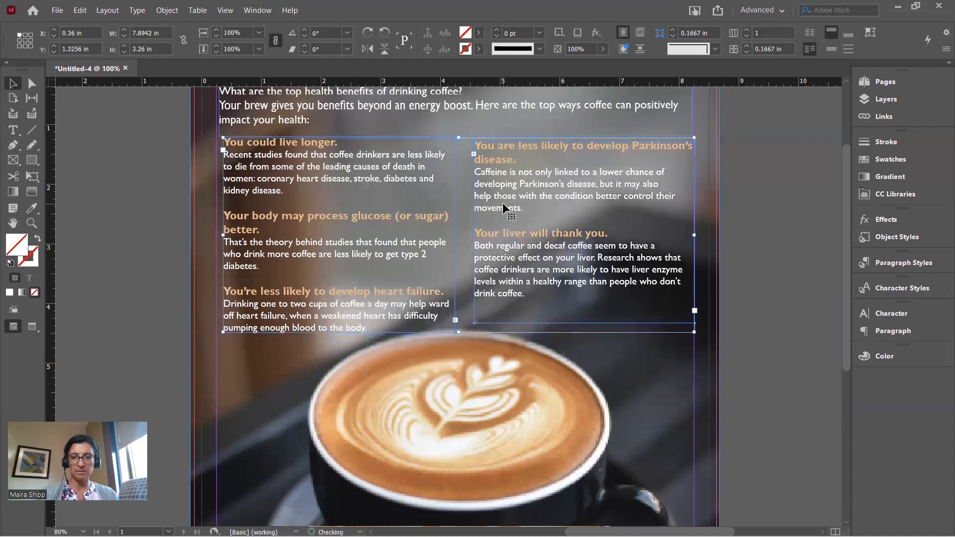
pyautogui.click(752, 238)
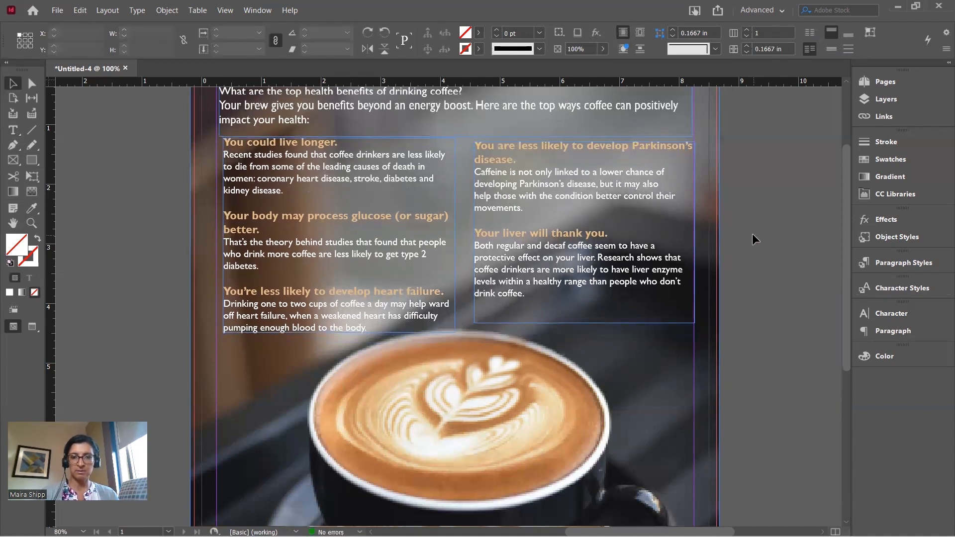
# Narrow the right column from its left edge, nudge the left column right, and preview the page
pyautogui.click(616, 210)
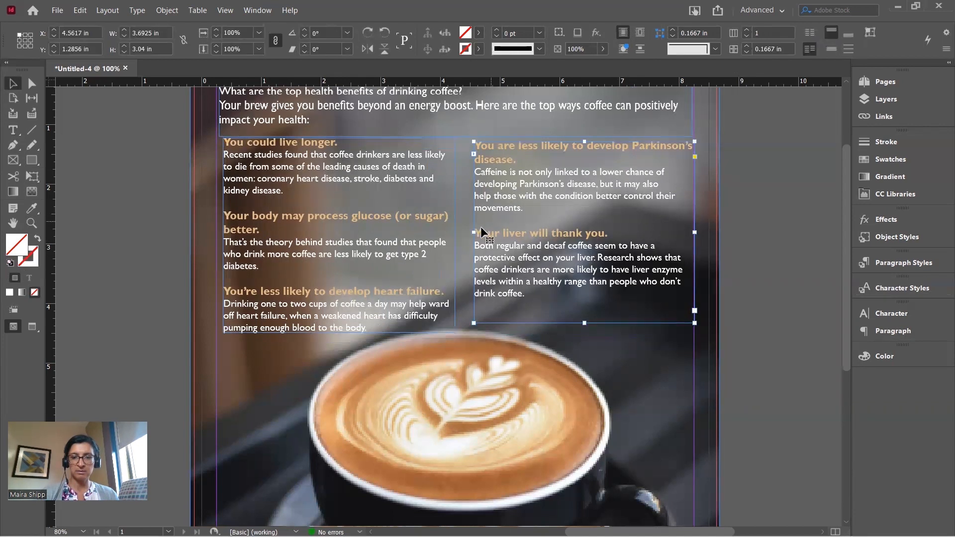
pyautogui.moveTo(473, 232); pyautogui.dragTo(492, 232)
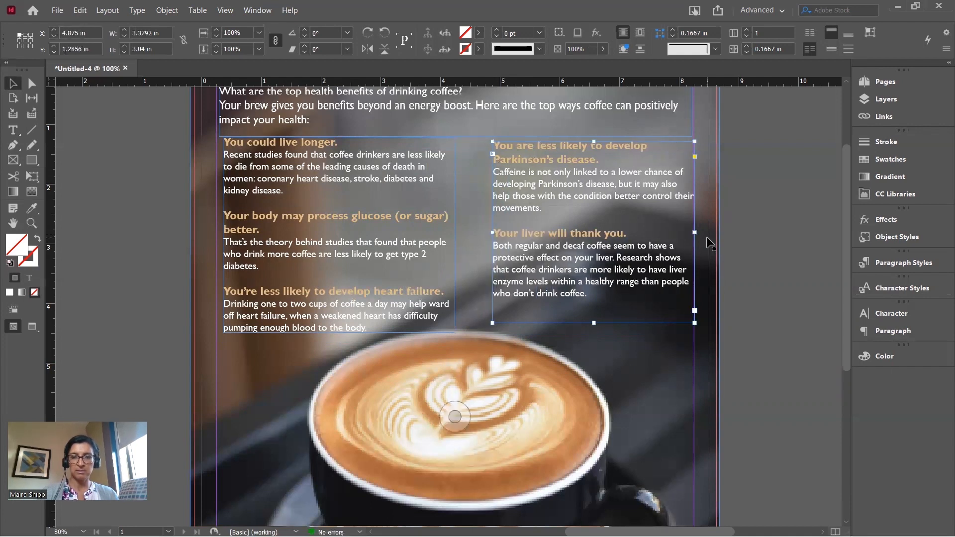
pyautogui.click(388, 222)
pyautogui.press('Right')
pyautogui.press('Right')
pyautogui.press('Right')
pyautogui.press('Right')
pyautogui.press('Right')
pyautogui.press('Right')
pyautogui.press('Right')
pyautogui.press('Right')
pyautogui.press('Right')
pyautogui.press('Right')
pyautogui.press('Right')
pyautogui.press('Right')
pyautogui.press('Right')
pyautogui.press('Right')
pyautogui.press('Right')
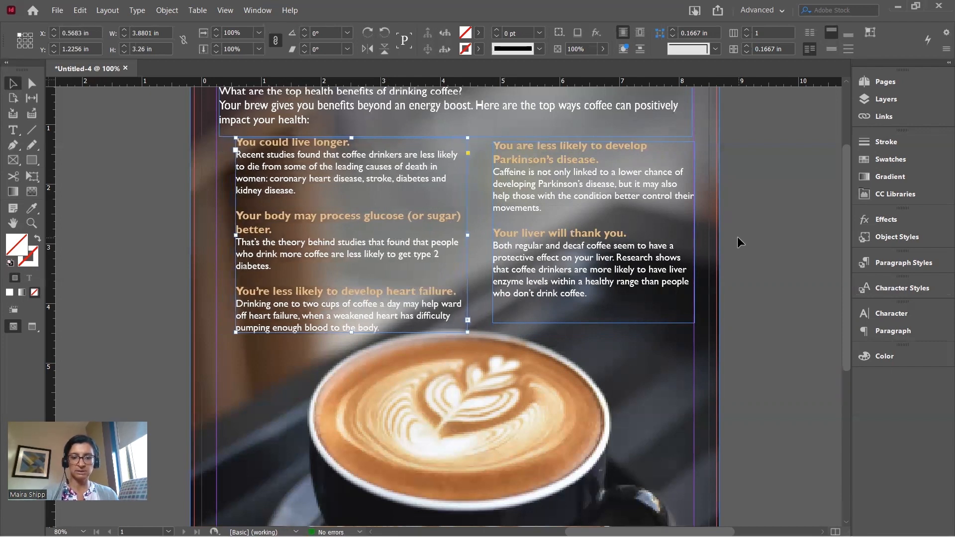
pyautogui.hotkey('shift', 'w')
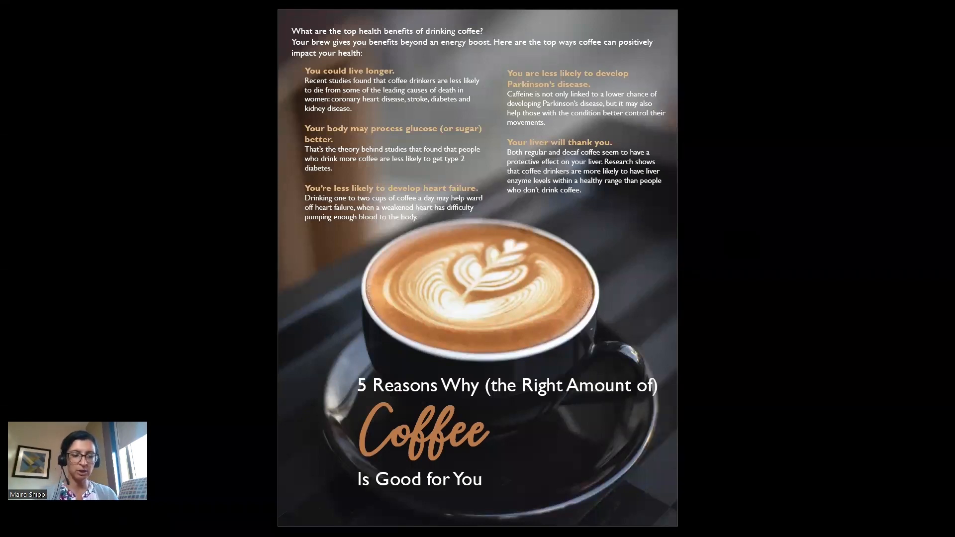
pyautogui.press('Escape')
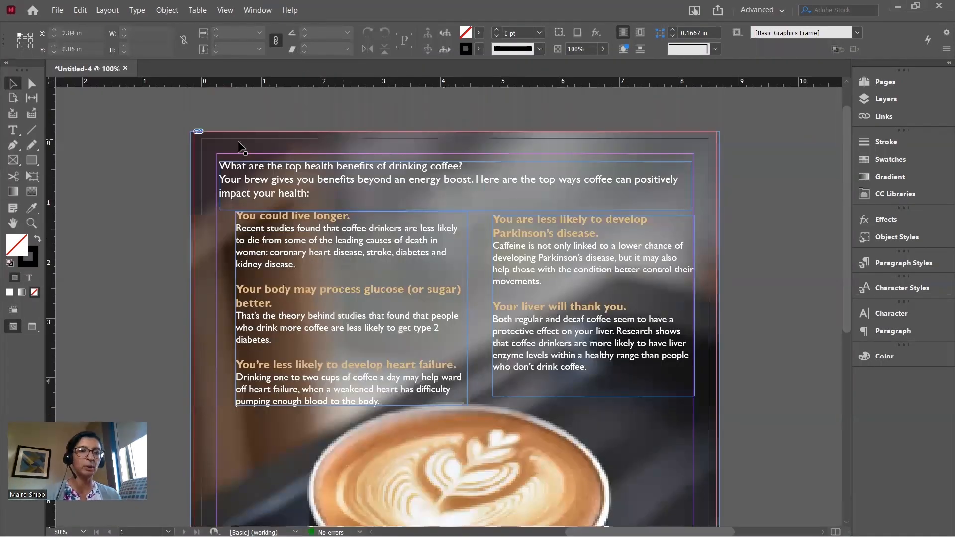
# Draw a 0.4 in circle left of the page, filled solid black with no stroke
pyautogui.click(30, 161)
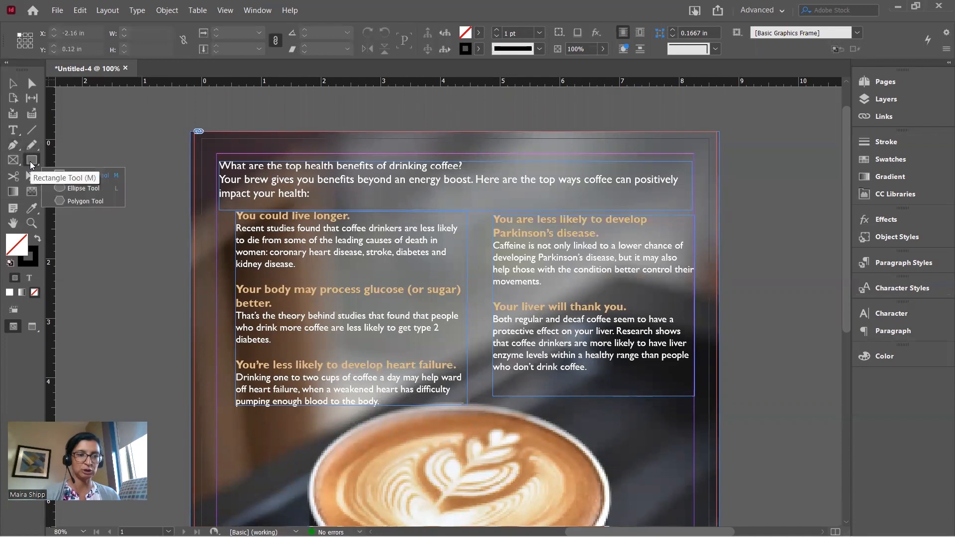
pyautogui.click(69, 187)
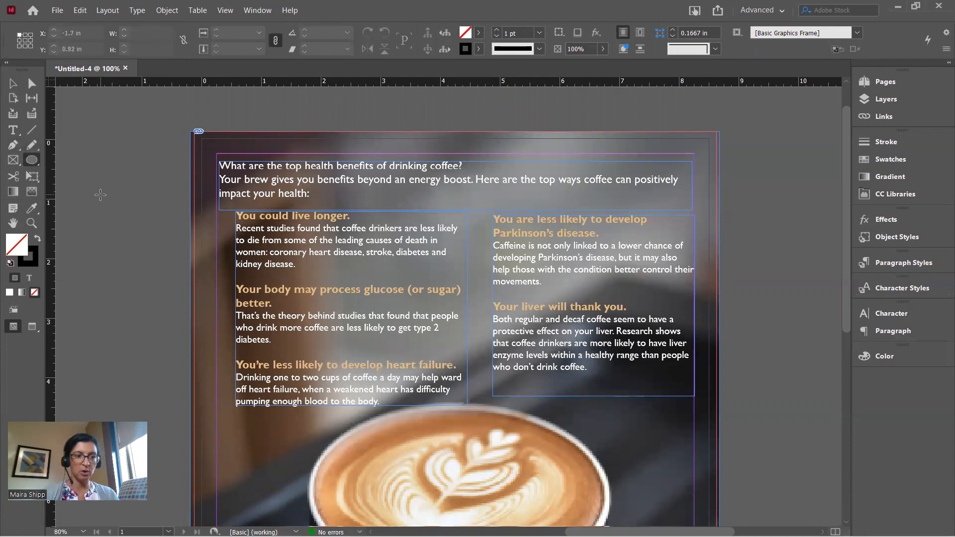
pyautogui.click(33, 161)
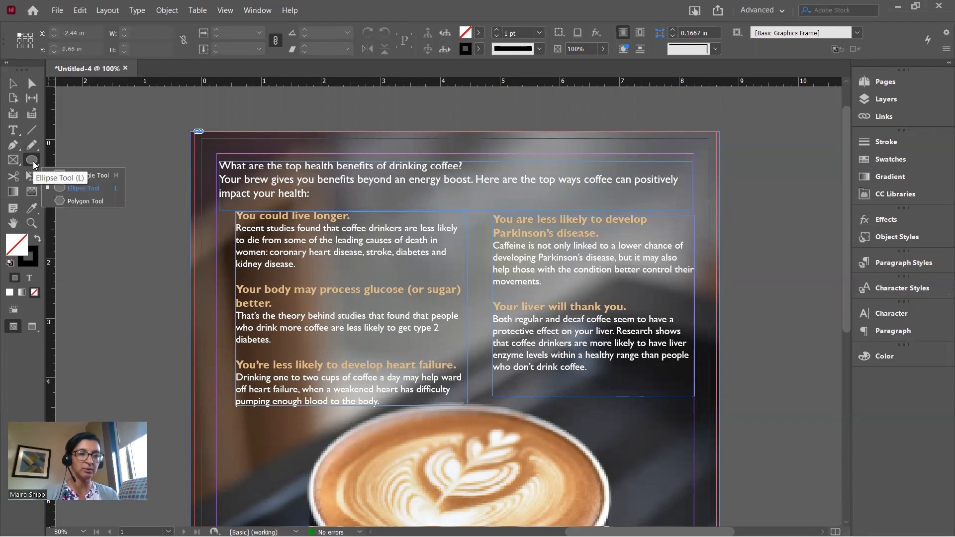
pyautogui.click(67, 188)
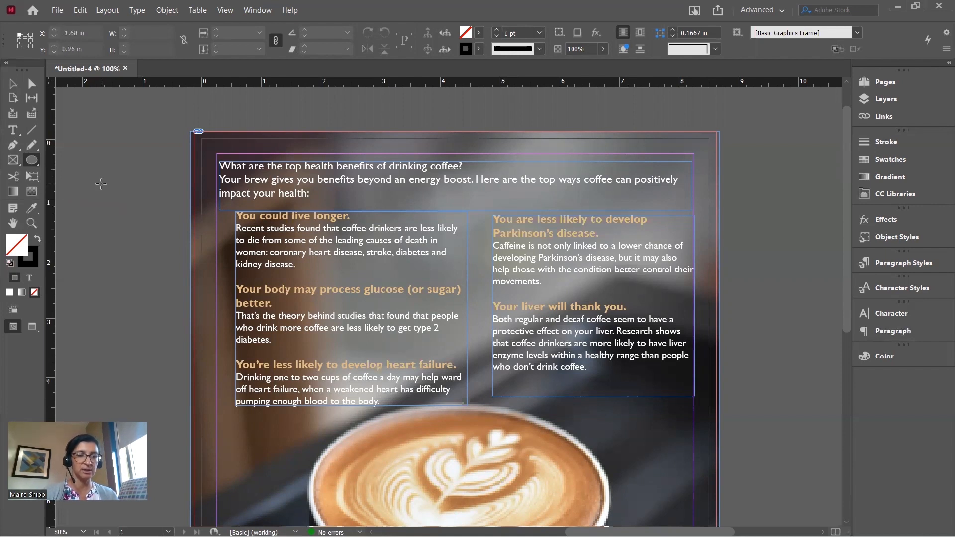
pyautogui.moveTo(101, 184); pyautogui.dragTo(125, 220)
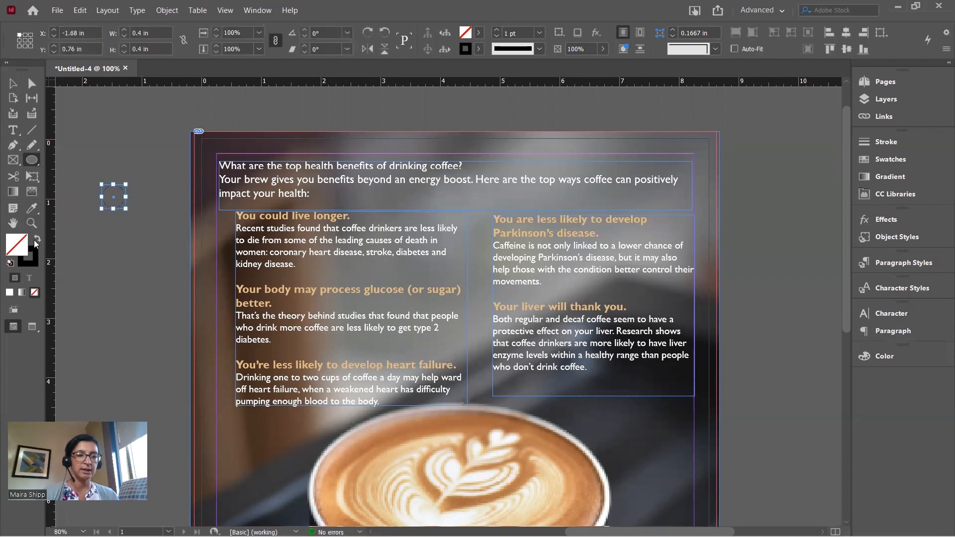
pyautogui.click(37, 240)
# Deselect the circle and select the beginning of the first heading's text
pyautogui.click(13, 87)
pyautogui.click(152, 254)
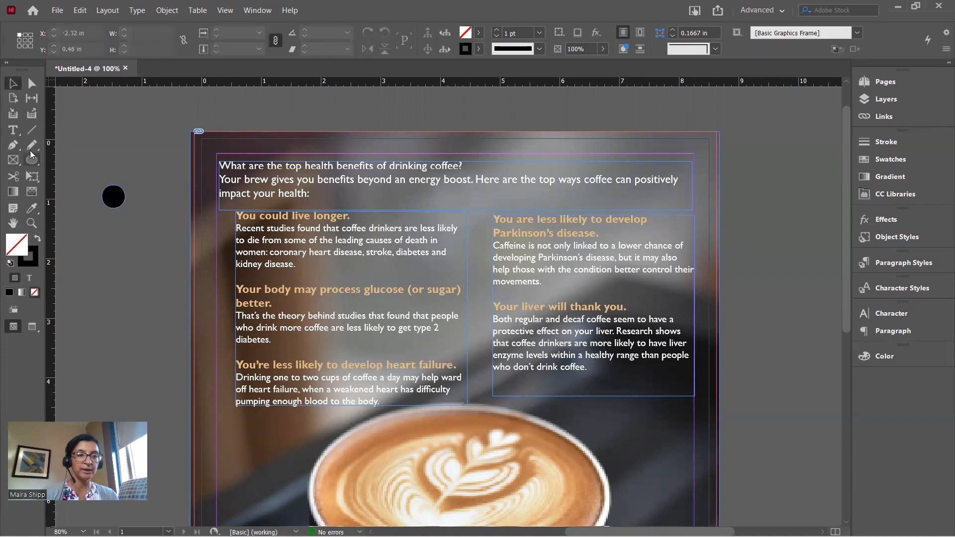
pyautogui.click(13, 130)
pyautogui.moveTo(304, 215); pyautogui.dragTo(236, 214)
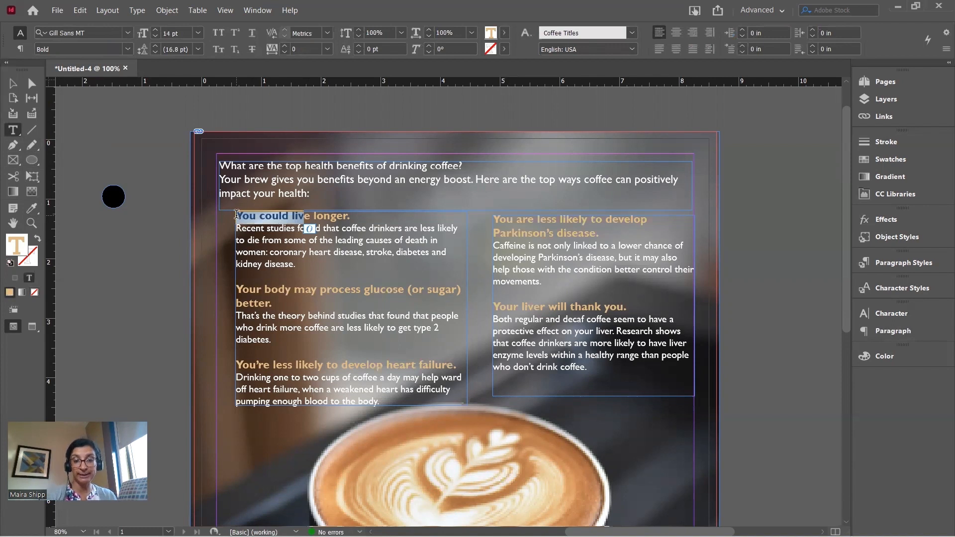
# Save the heading's tan text colour as a new swatch
pyautogui.click(906, 158)
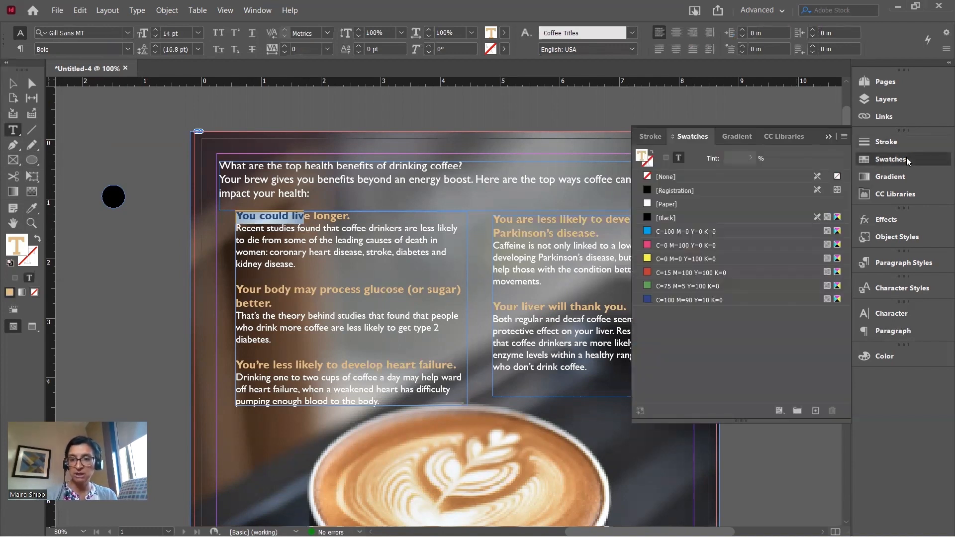
pyautogui.click(815, 411)
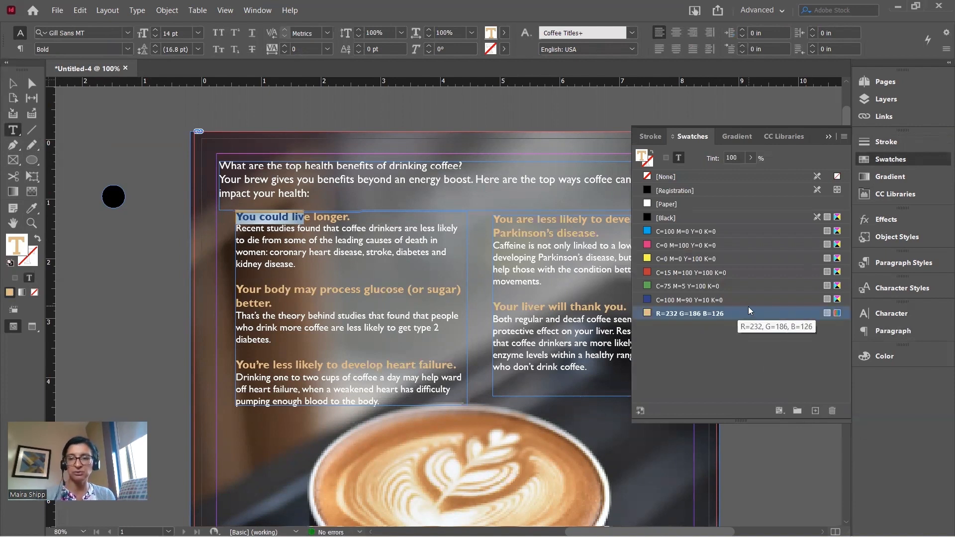
pyautogui.click(828, 136)
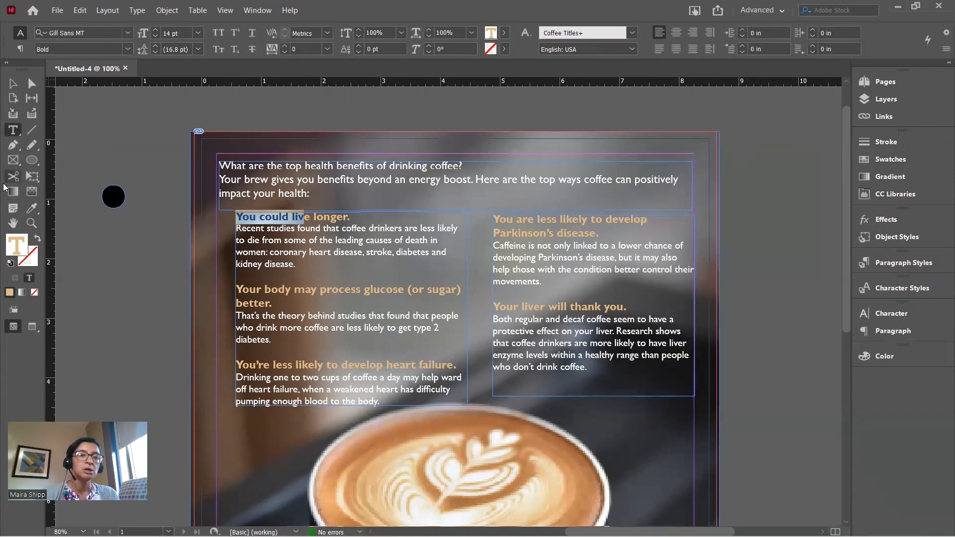
# Fill the black circle with the new tan R=232 G=186 B=126 swatch
pyautogui.click(13, 84)
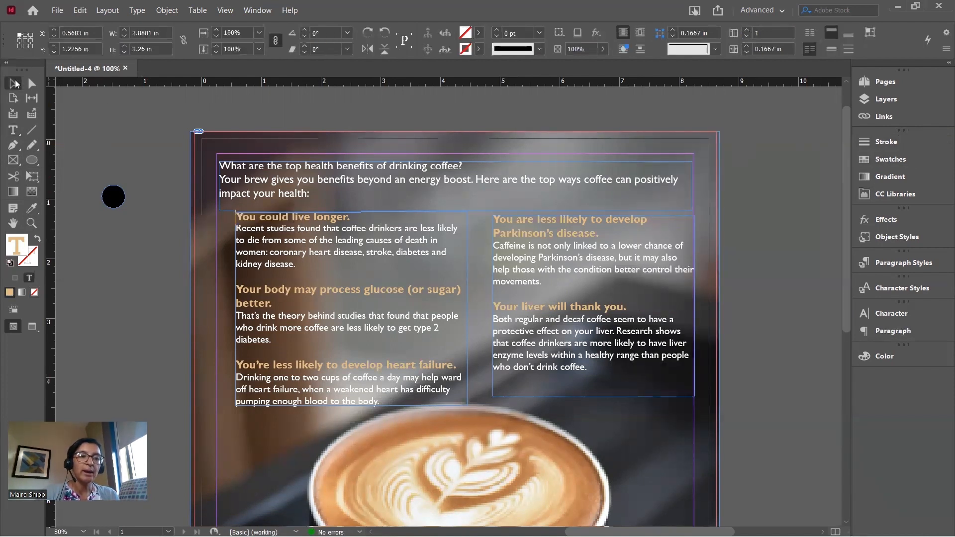
pyautogui.click(114, 202)
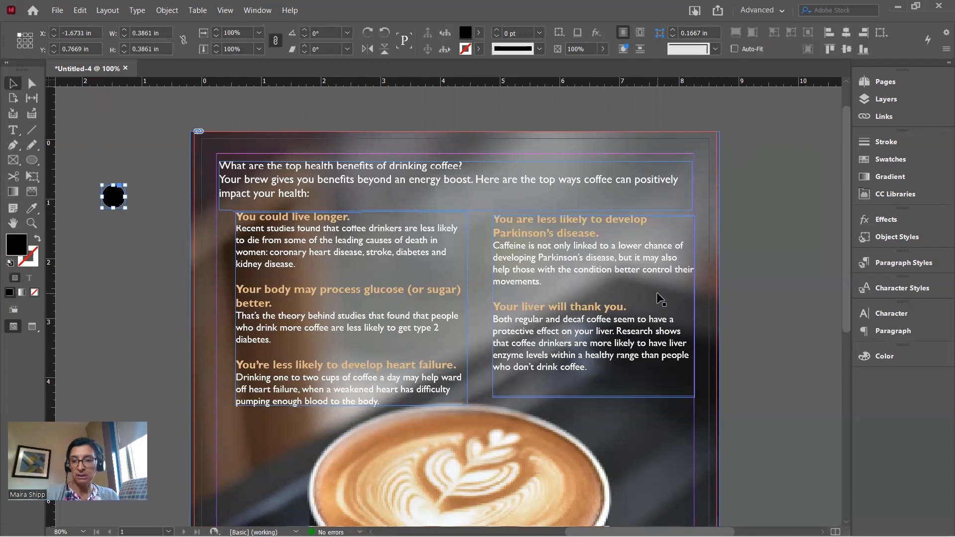
pyautogui.click(875, 160)
pyautogui.click(697, 314)
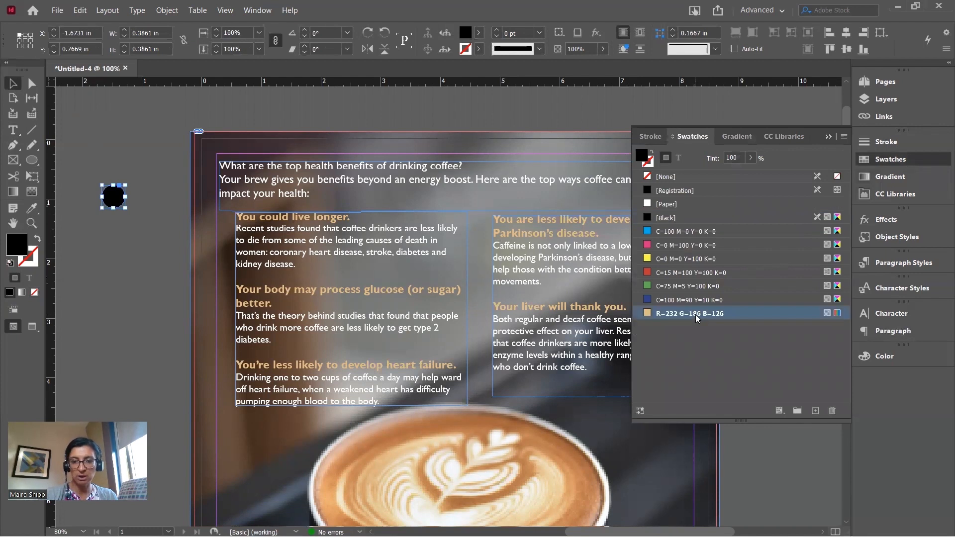
pyautogui.click(128, 243)
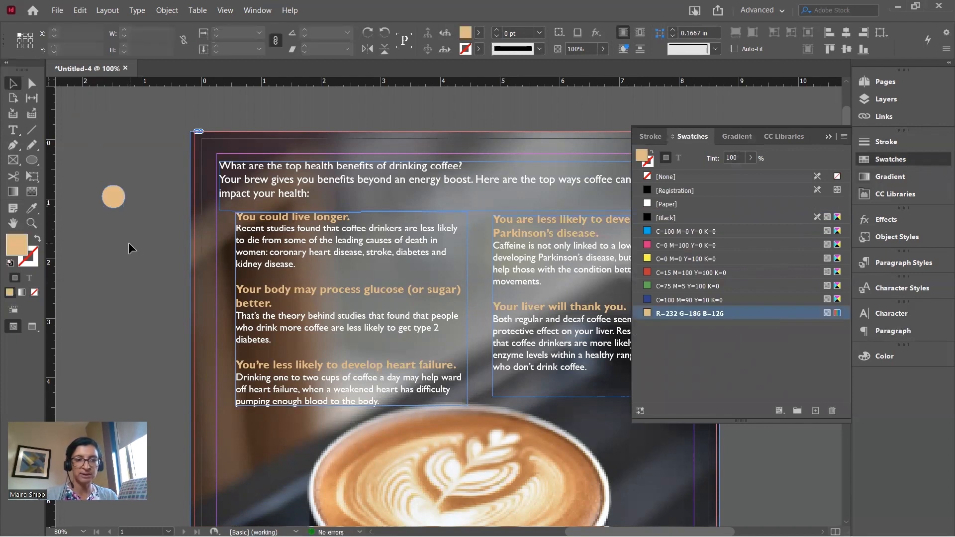
# Create a small text frame with the number 1 in Gill Sans MT Bold 18 pt
pyautogui.click(828, 138)
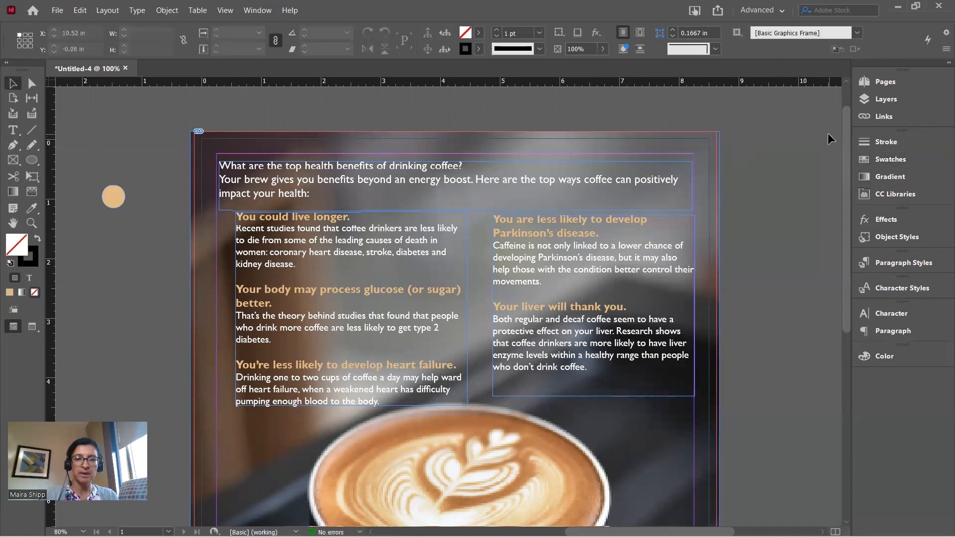
pyautogui.click(20, 131)
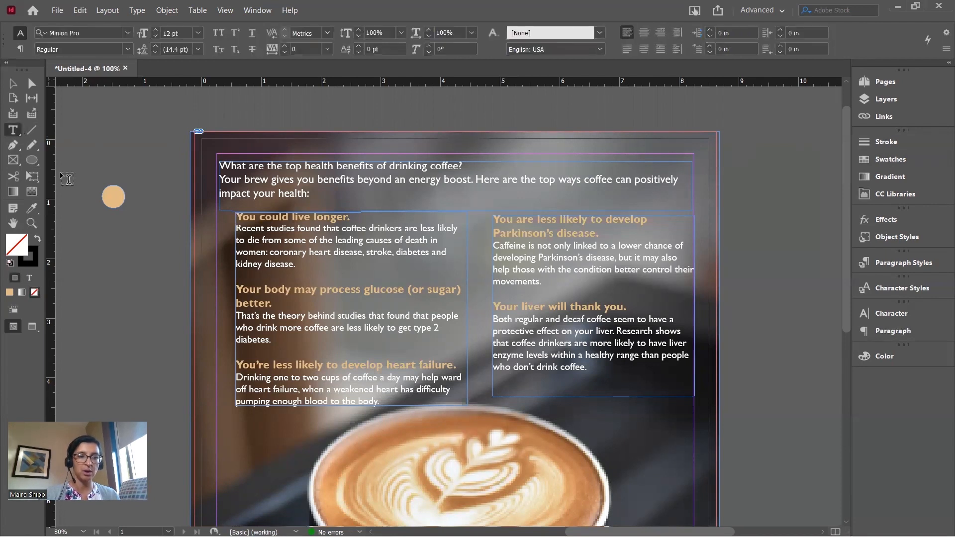
pyautogui.moveTo(127, 242); pyautogui.dragTo(154, 270)
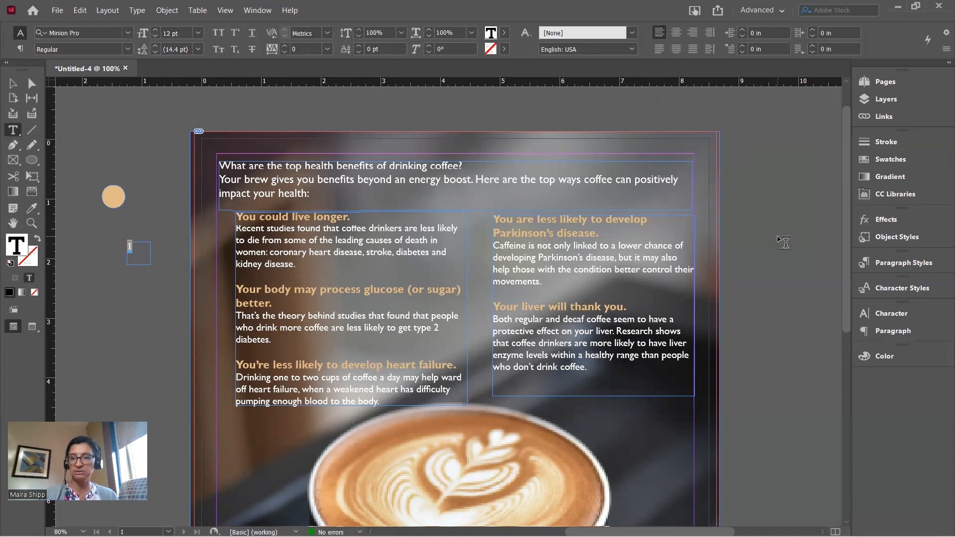
pyautogui.click(894, 311)
pyautogui.click(784, 327)
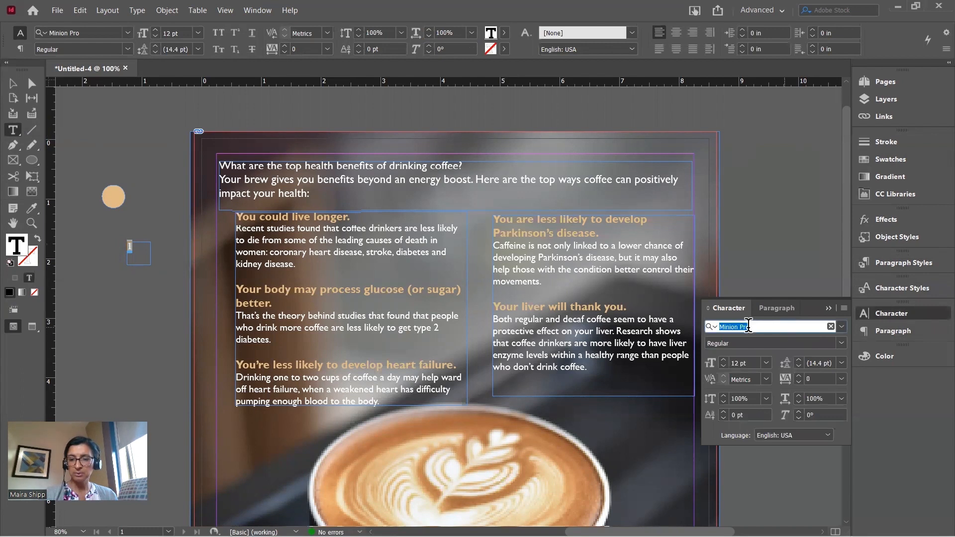
pyautogui.write('gi')
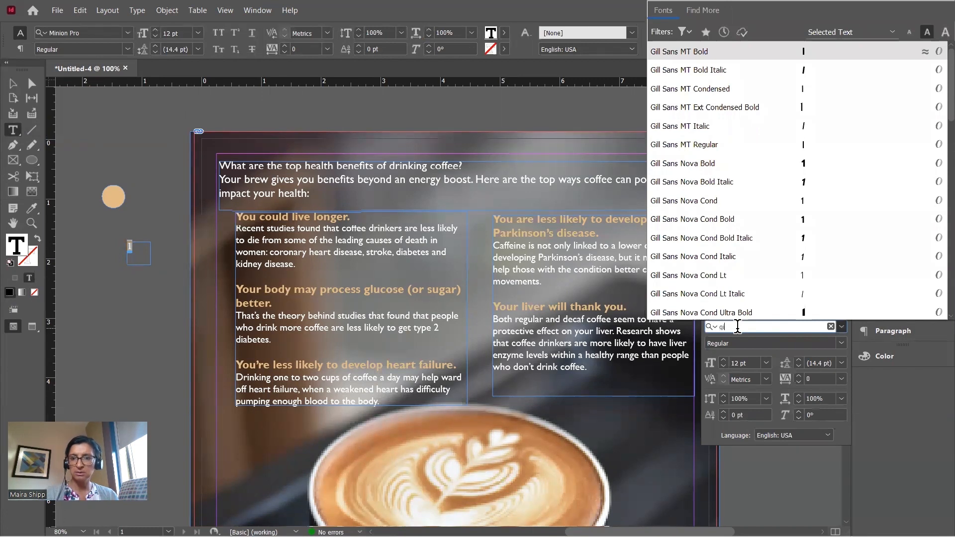
pyautogui.press('Return')
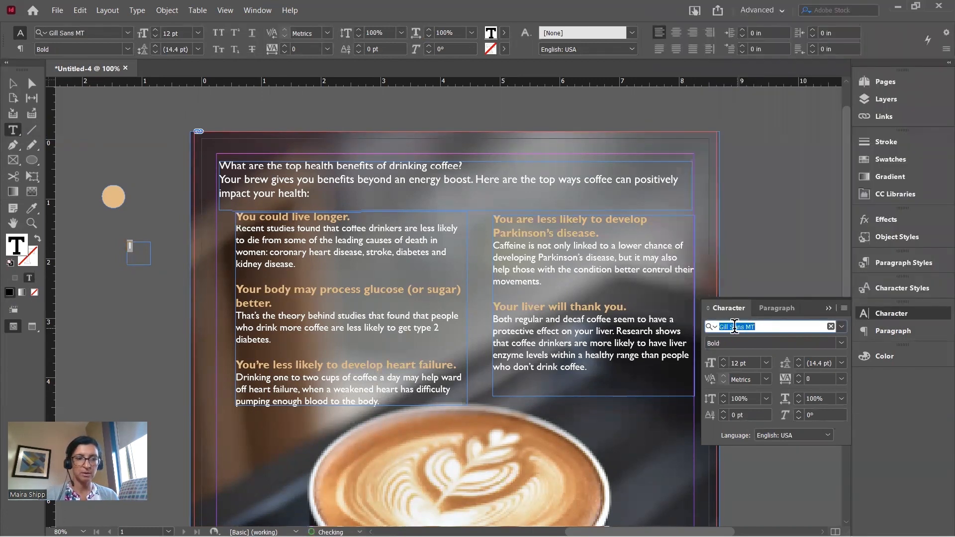
pyautogui.click(724, 359)
pyautogui.click(723, 359)
pyautogui.click(724, 359)
pyautogui.click(724, 359)
pyautogui.click(724, 359)
pyautogui.click(724, 359)
# Center the number, position its frame on the tan circle, and select both together
pyautogui.click(12, 83)
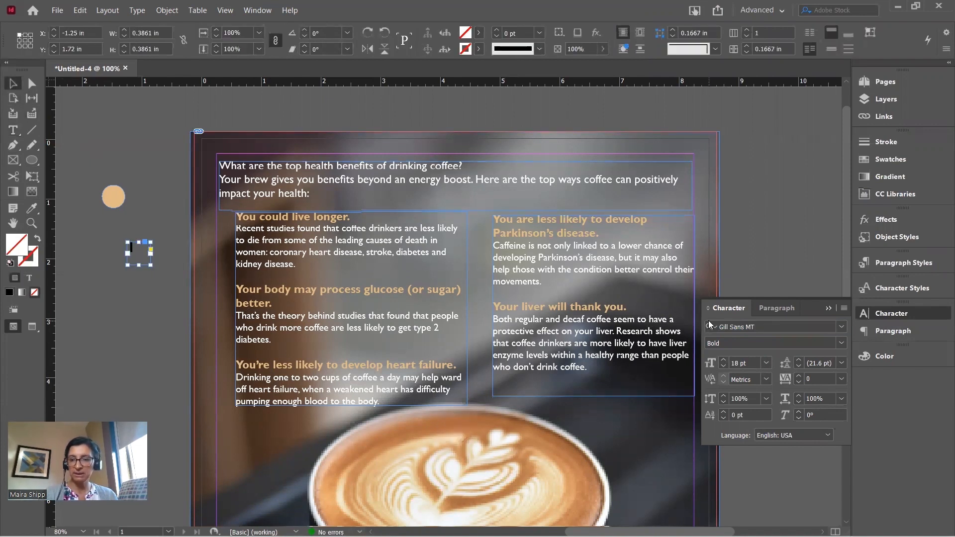
pyautogui.click(790, 304)
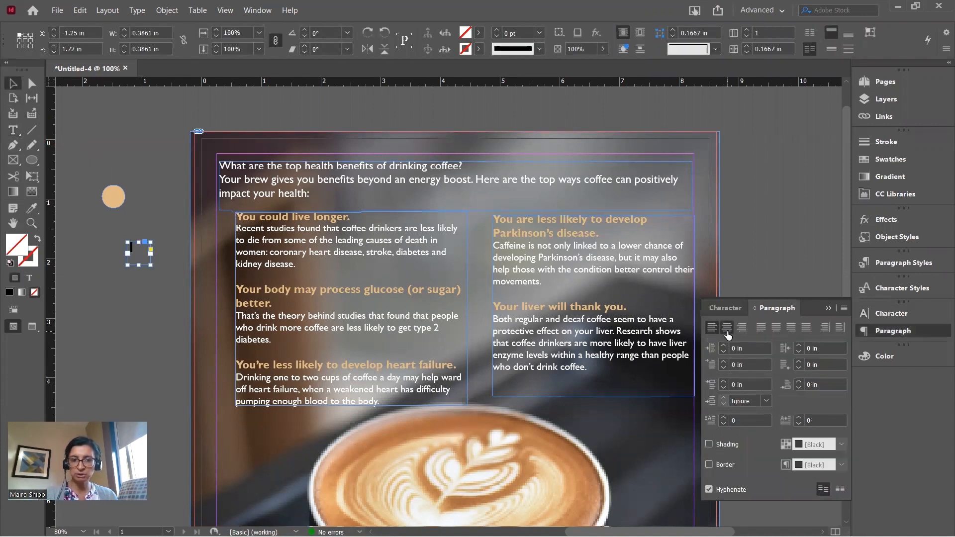
pyautogui.moveTo(137, 249); pyautogui.dragTo(111, 195)
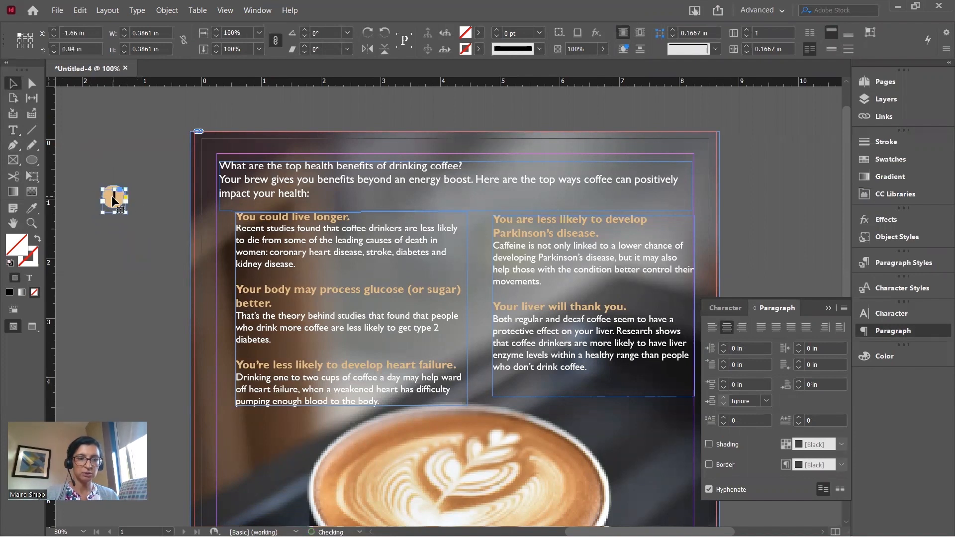
pyautogui.click(153, 211)
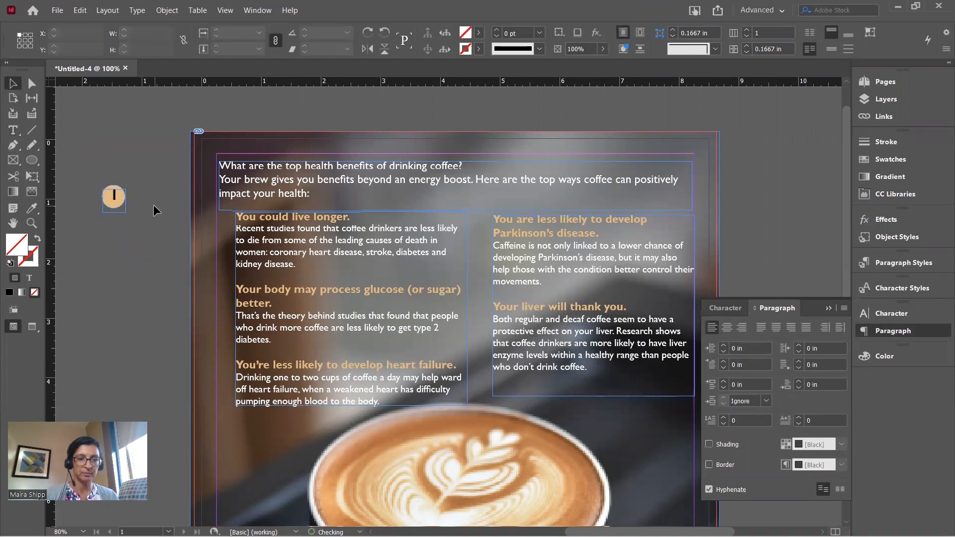
pyautogui.click(114, 194)
pyautogui.press('Left')
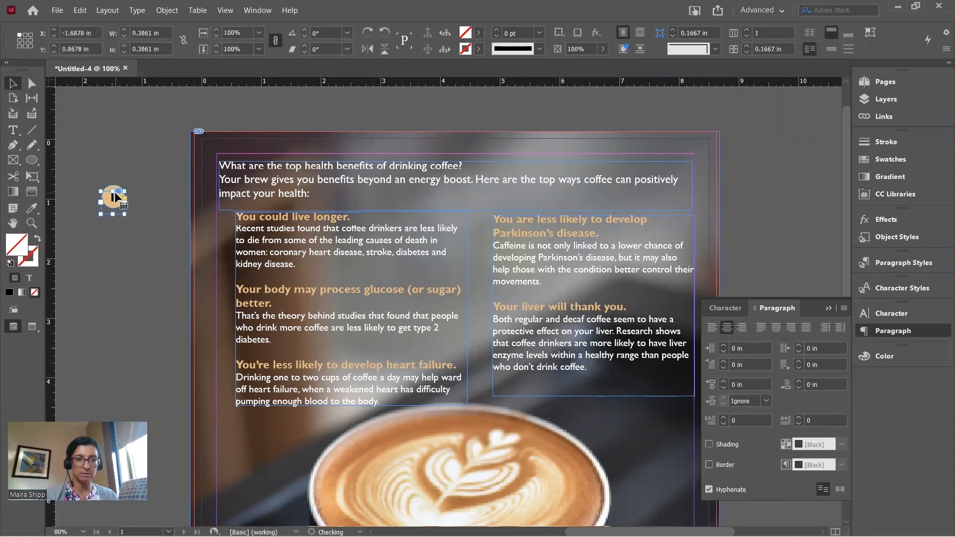
pyautogui.click(143, 193)
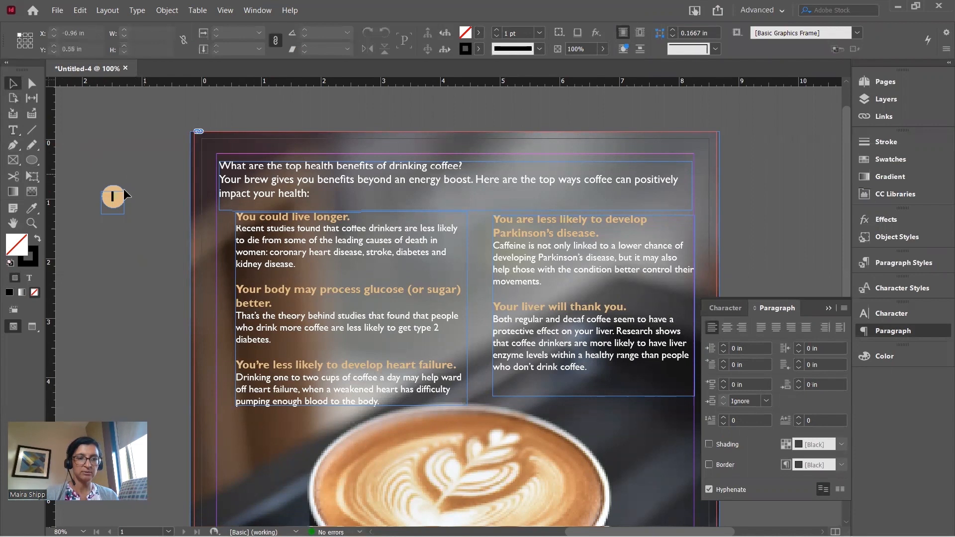
pyautogui.moveTo(86, 227); pyautogui.dragTo(86, 227)
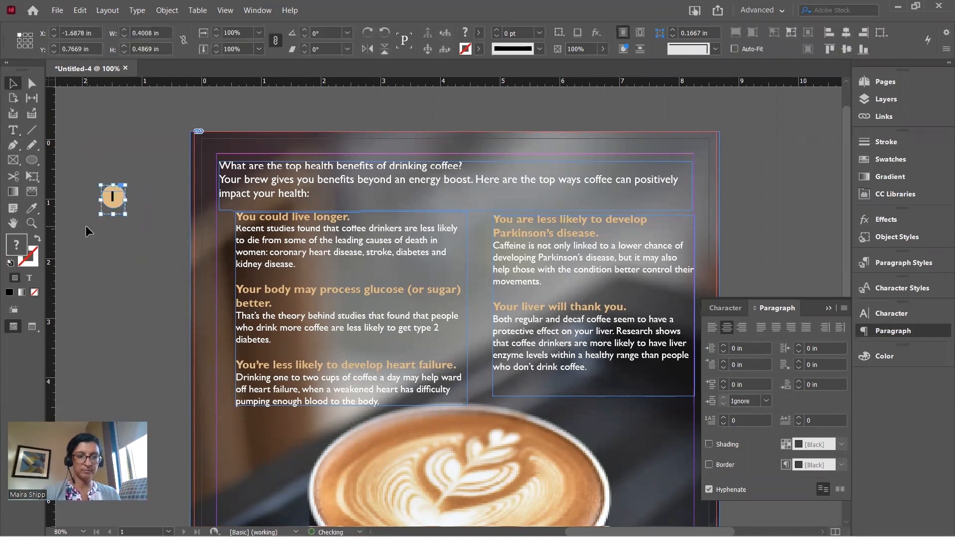
# Place the badge beside 'You could live longer.' and copy it beside the glucose heading
pyautogui.moveTo(116, 208); pyautogui.dragTo(223, 228)
pyautogui.press('Right')
pyautogui.press('Right')
pyautogui.press('Right')
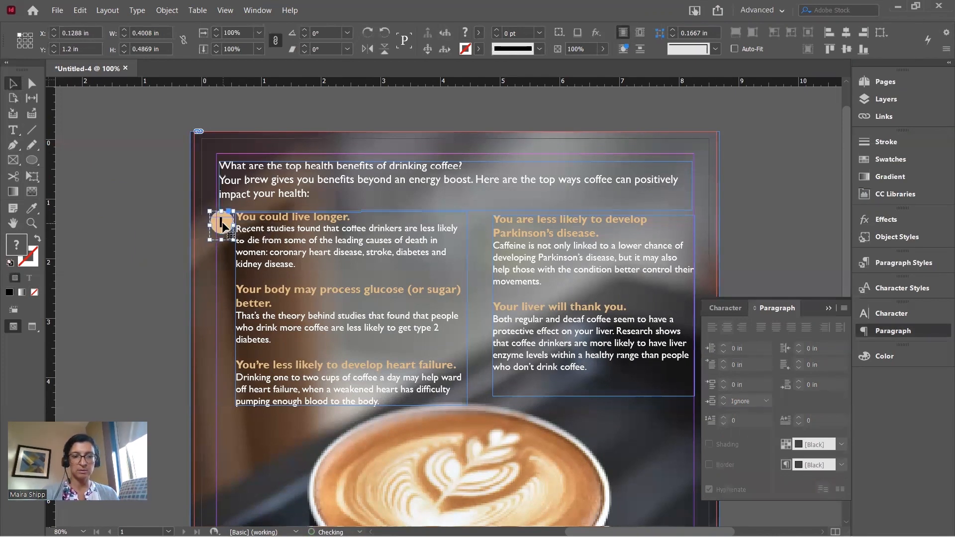
pyautogui.press('Up')
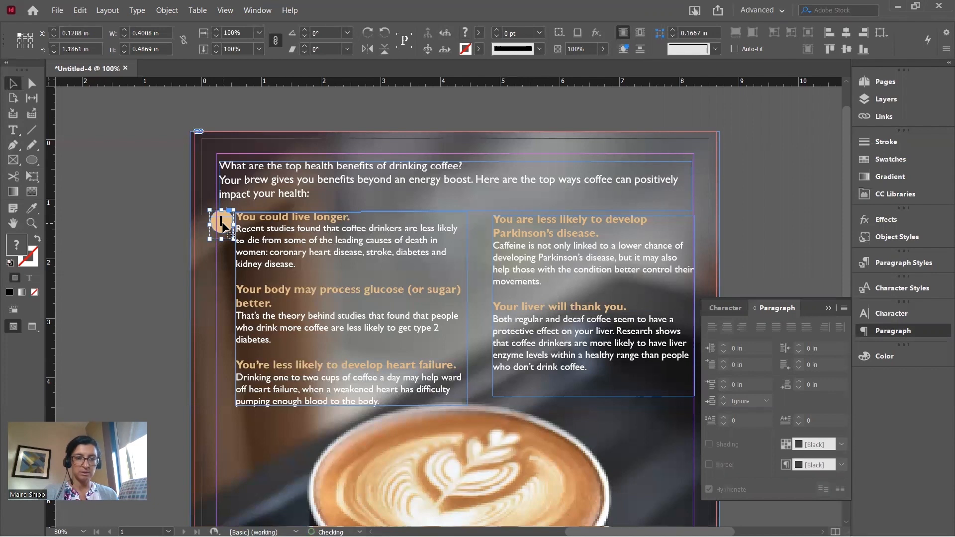
pyautogui.moveTo(222, 227); pyautogui.dragTo(483, 313)
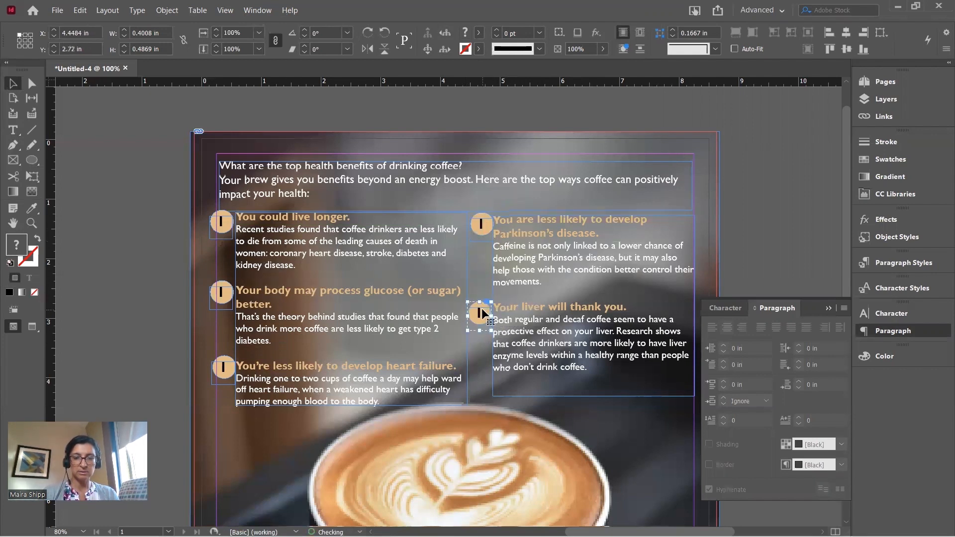
pyautogui.click(15, 130)
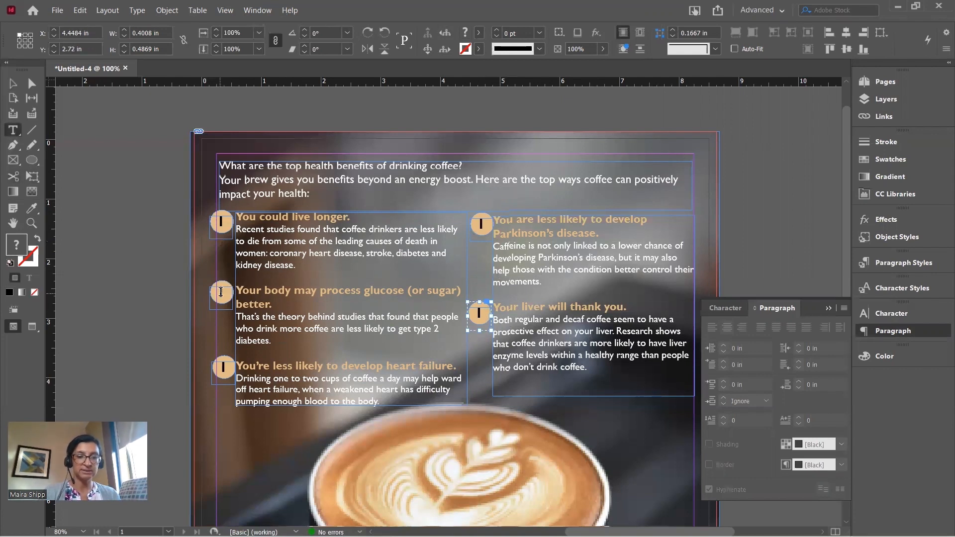
# Change the copied badges' numbers to 2, 3, 4 and 5, then preview the page full-screen
pyautogui.click(220, 292)
pyautogui.doubleClick(221, 292)
pyautogui.write('2')
pyautogui.click(224, 365)
pyautogui.doubleClick(223, 365)
pyautogui.write('3')
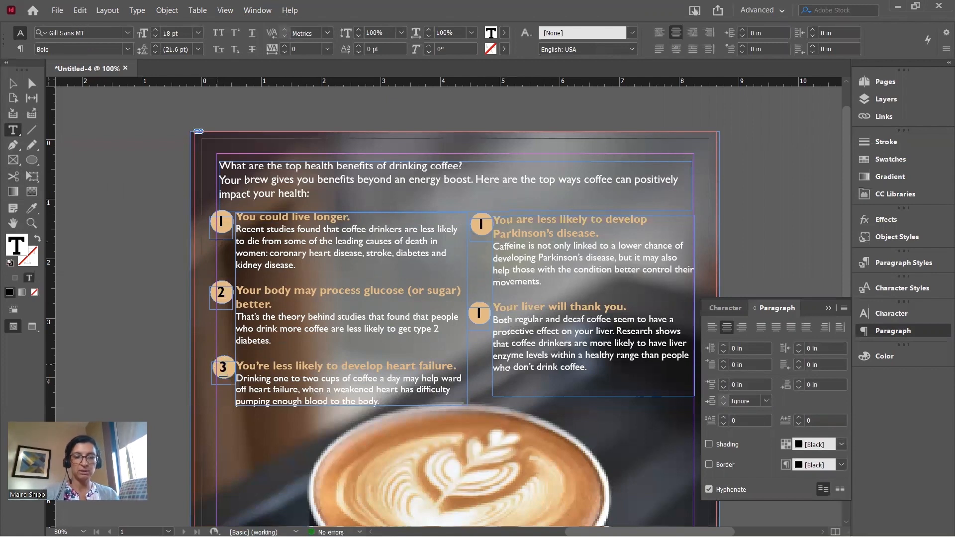
pyautogui.doubleClick(481, 224)
pyautogui.write('4')
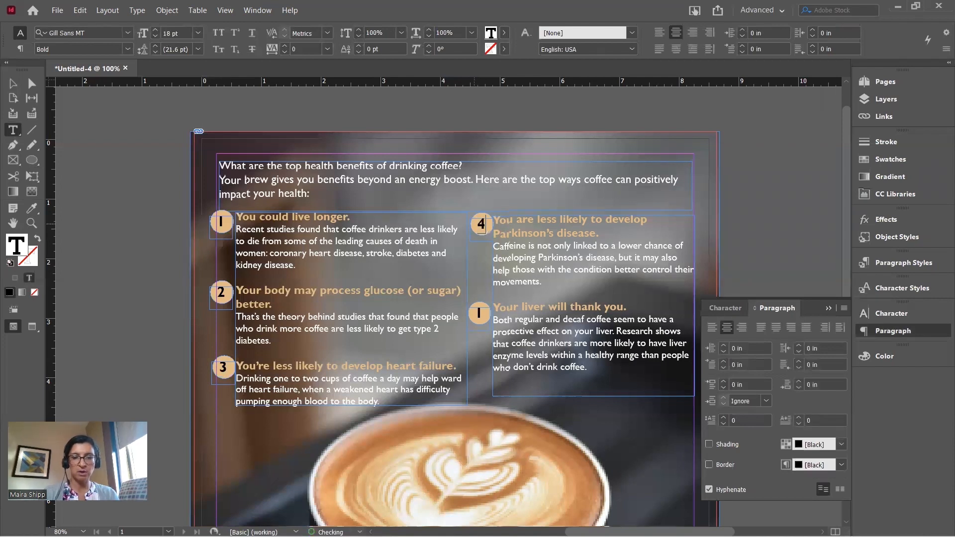
pyautogui.doubleClick(473, 312)
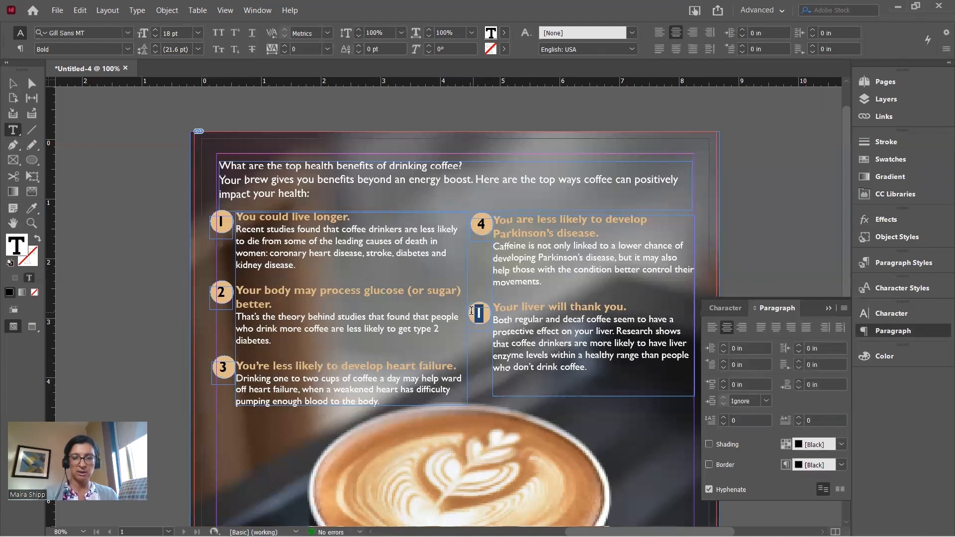
pyautogui.write('5')
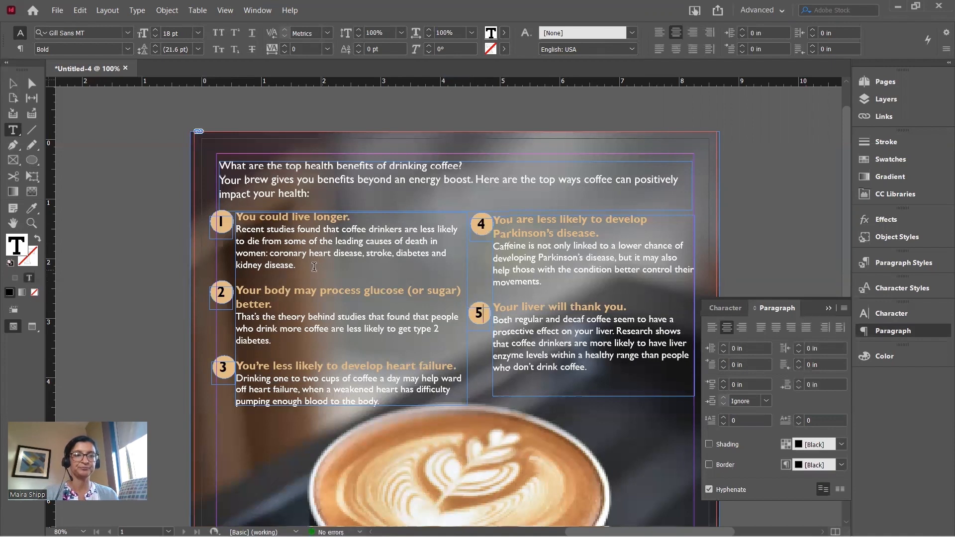
pyautogui.click(12, 84)
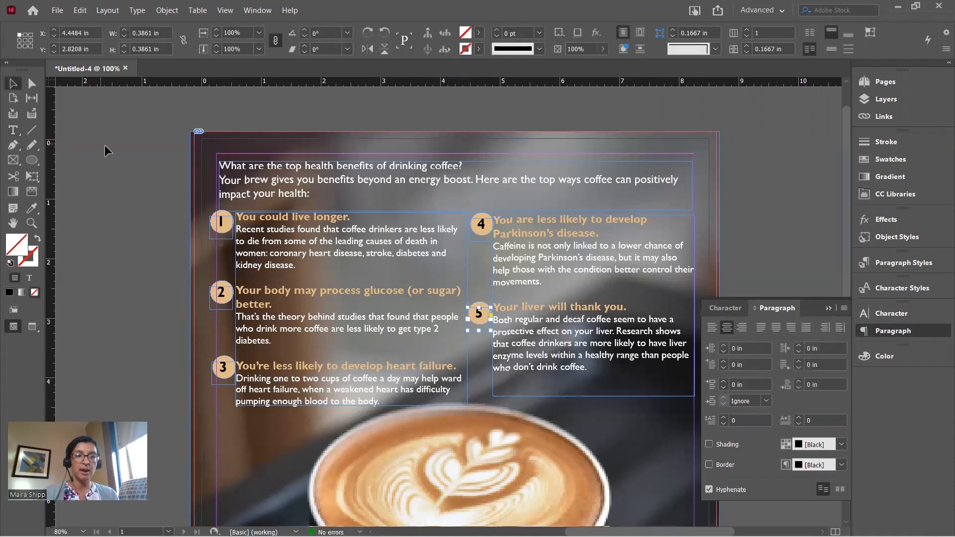
pyautogui.hotkey('shift', 'w')
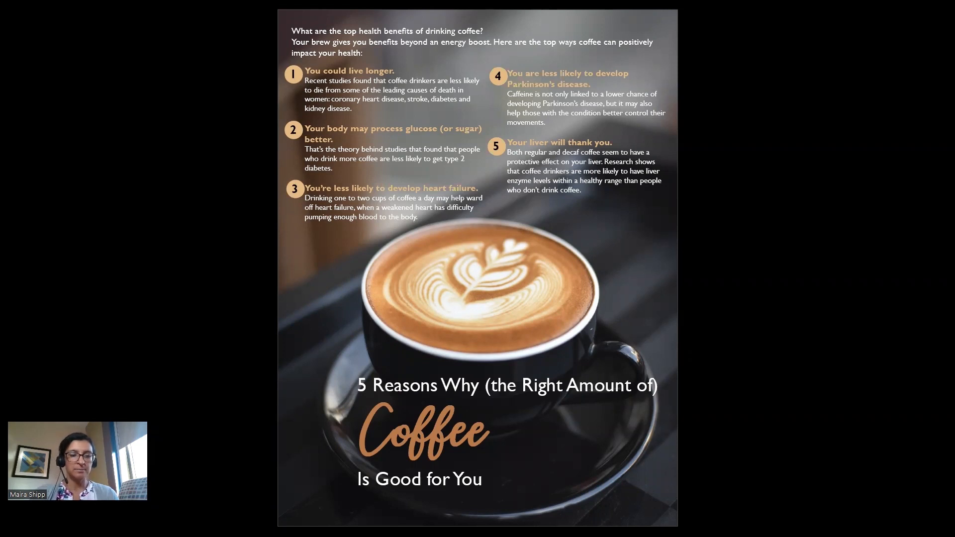
pyautogui.press('Escape')
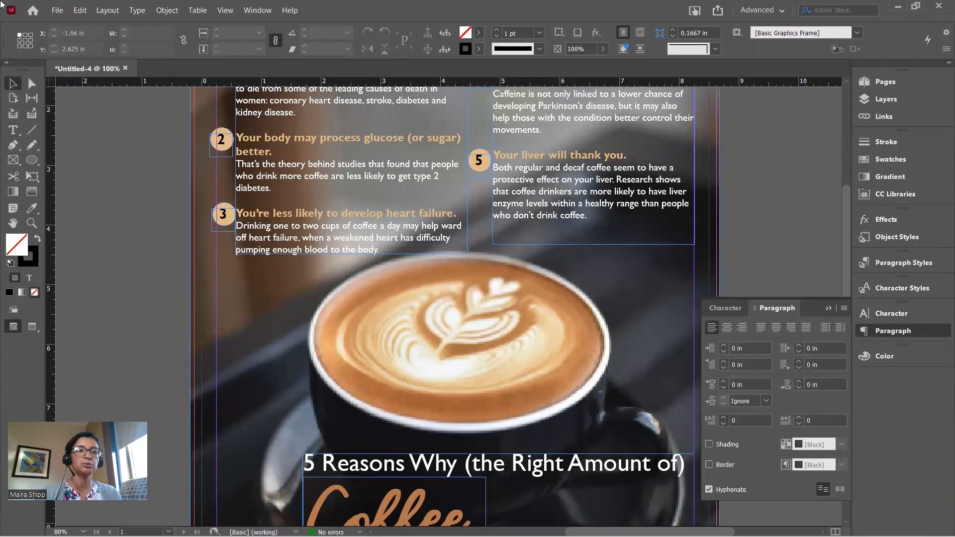
# Start an export and browse to Lone Star > Digital Publishing 1 > Project 1
pyautogui.click(57, 11)
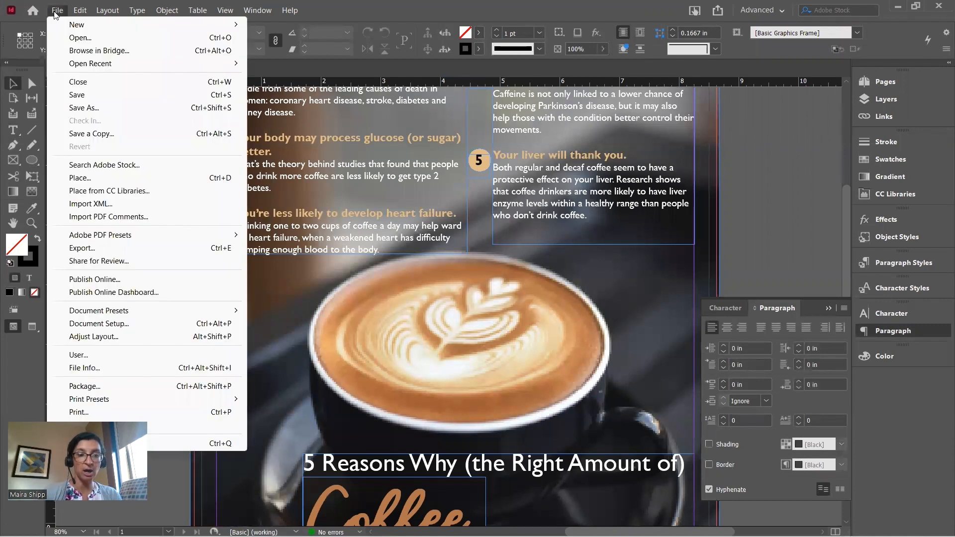
pyautogui.click(87, 247)
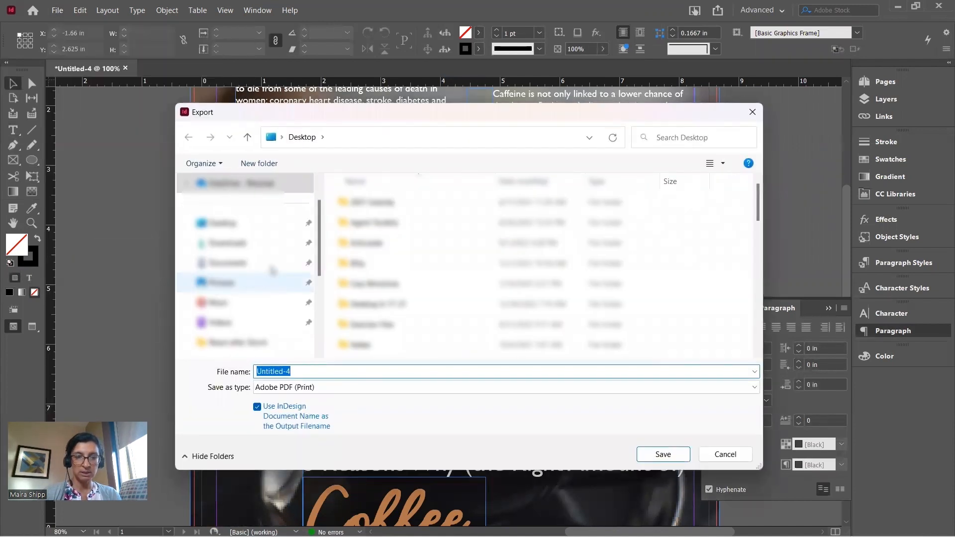
pyautogui.scroll(-1, 247, 307)
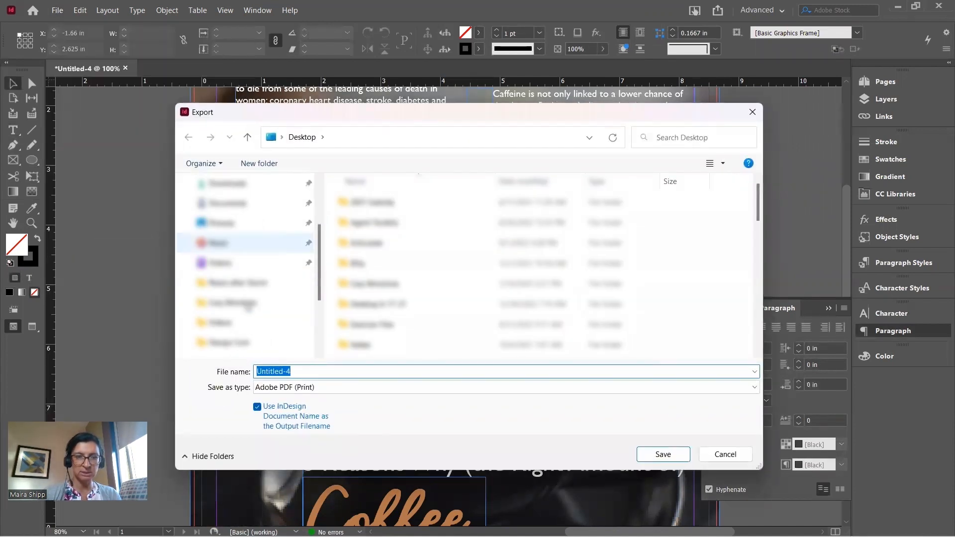
pyautogui.scroll(-1, 247, 305)
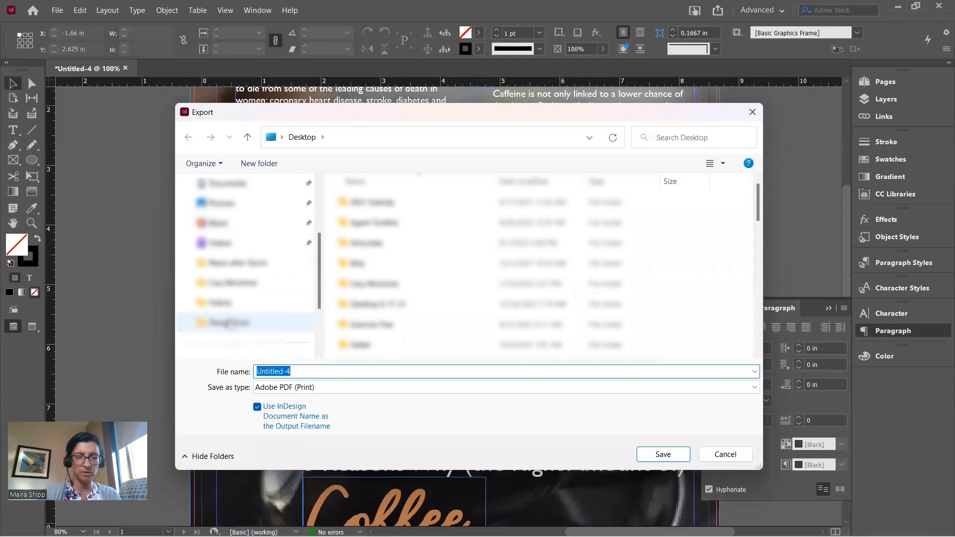
pyautogui.click(228, 322)
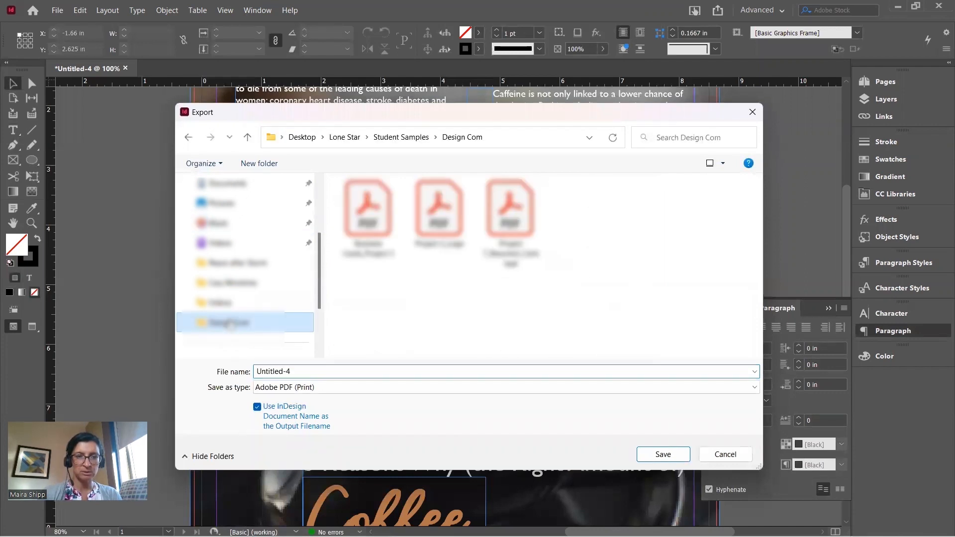
pyautogui.click(348, 138)
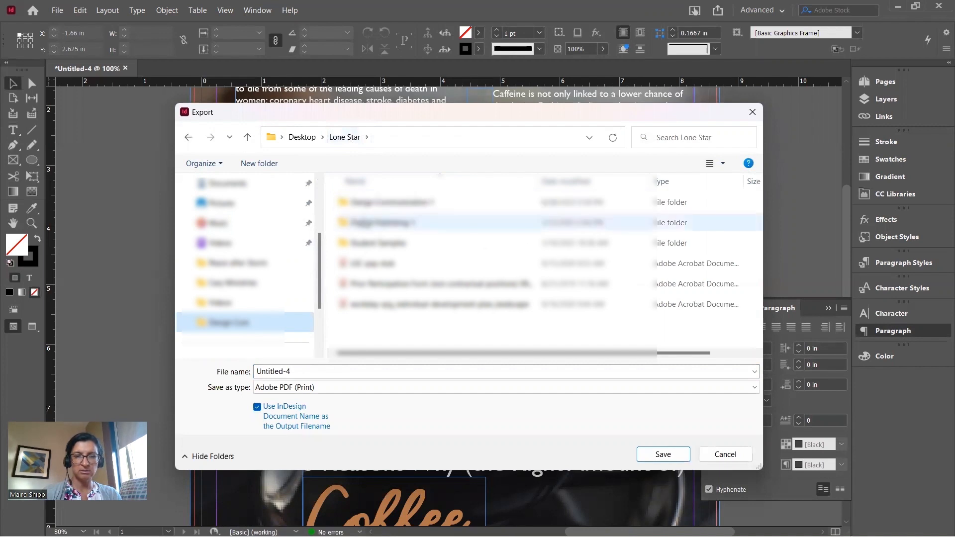
pyautogui.doubleClick(363, 224)
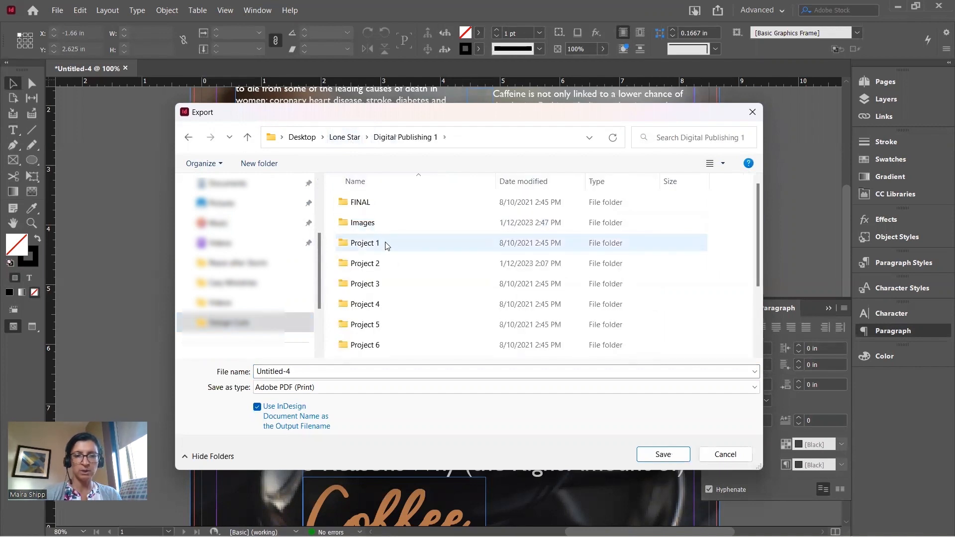
pyautogui.doubleClick(374, 244)
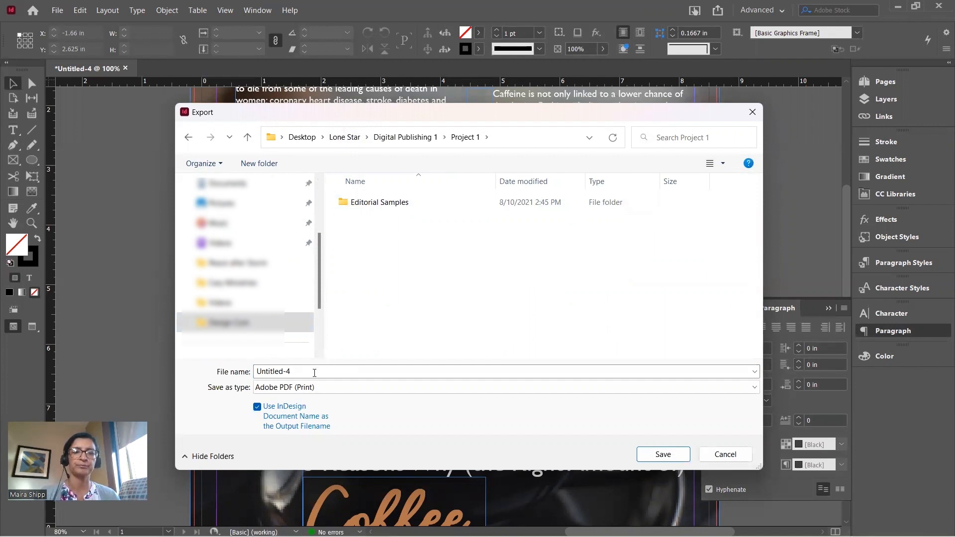
# Name the file 'coffee editorial' and save it as Adobe PDF (Print)
pyautogui.click(314, 373)
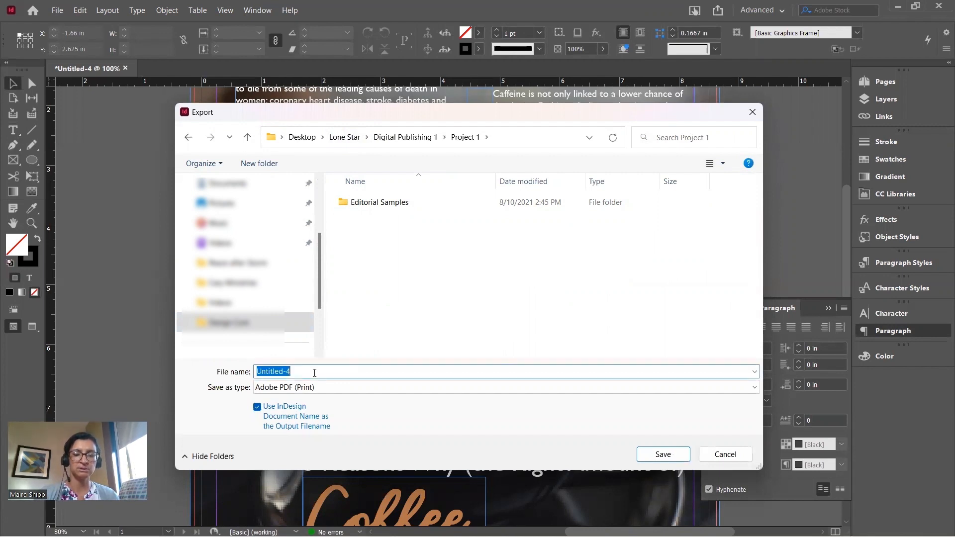
pyautogui.write('coff')
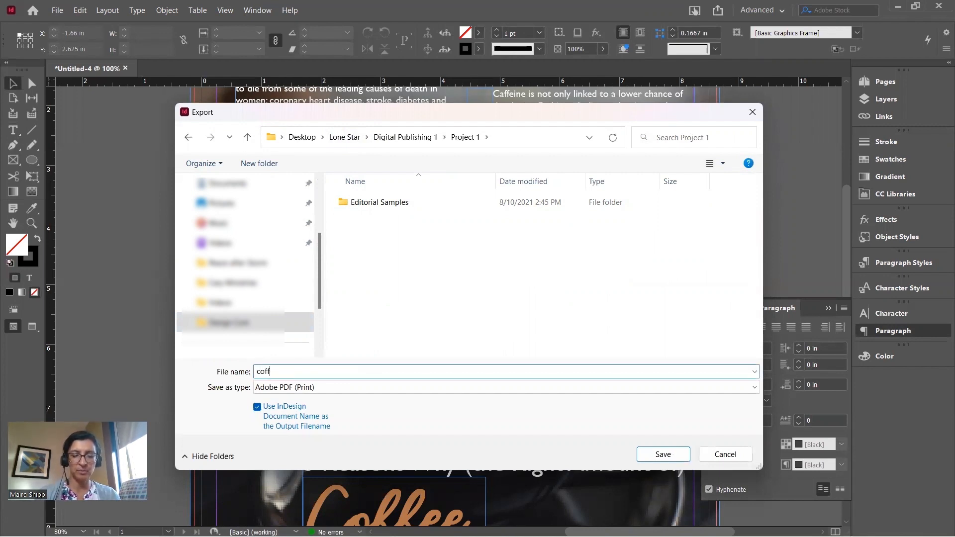
pyautogui.write('ee')
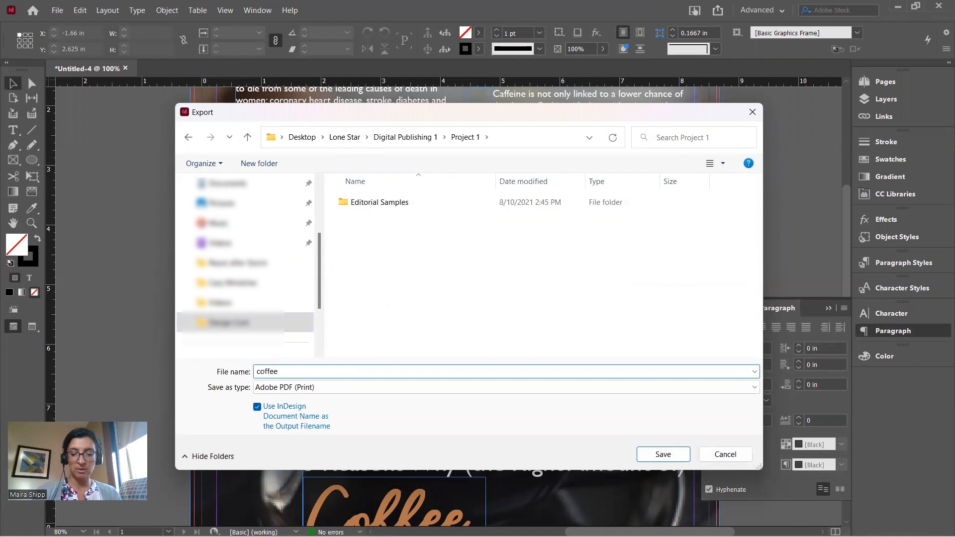
pyautogui.write(' edi')
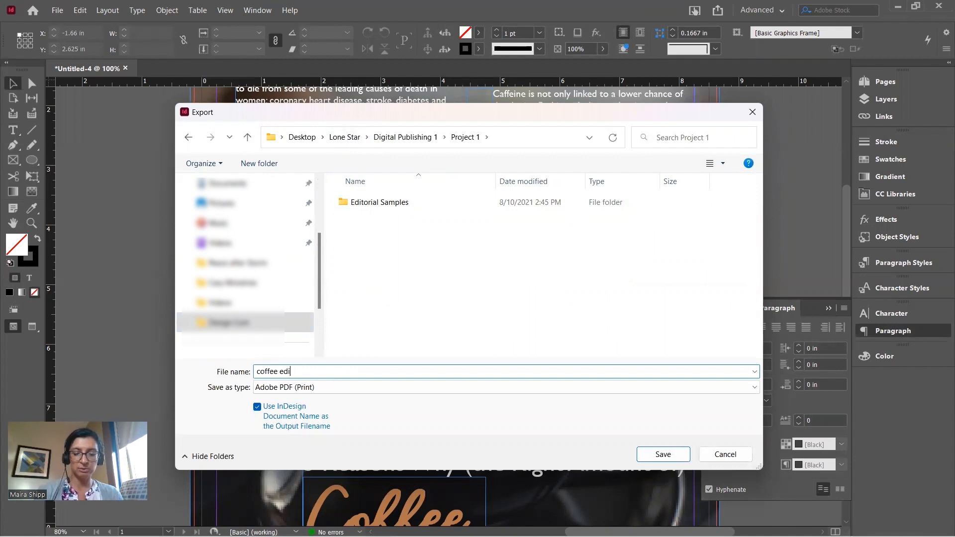
pyautogui.write('torial')
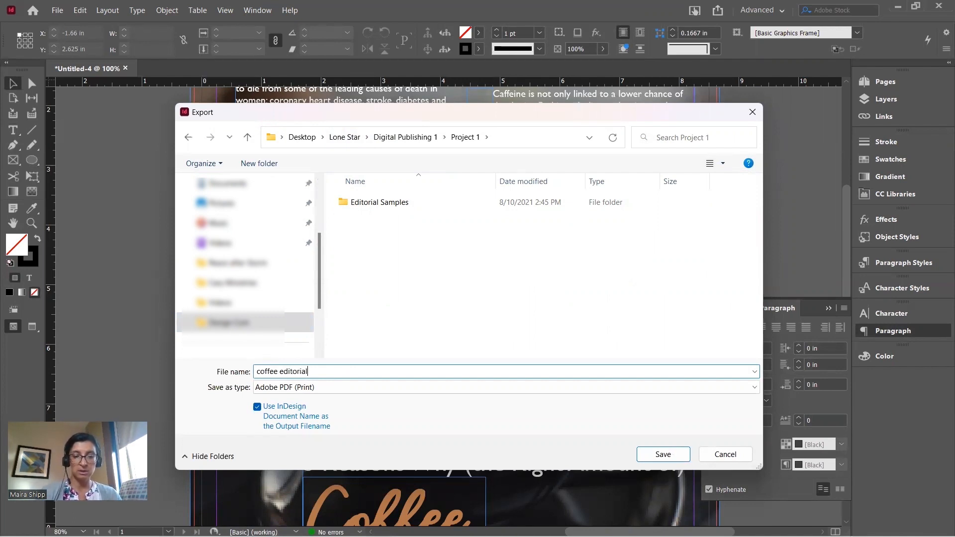
pyautogui.click(300, 391)
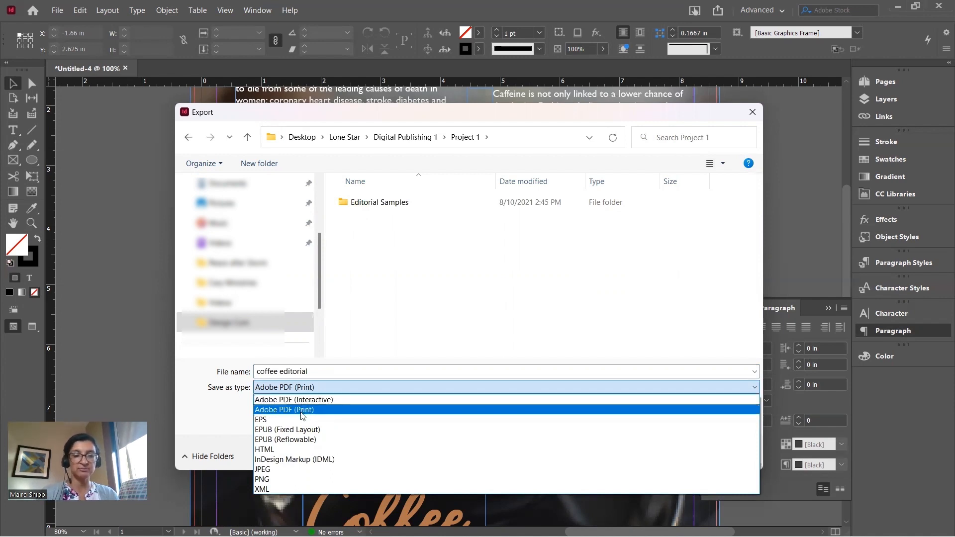
pyautogui.click(301, 411)
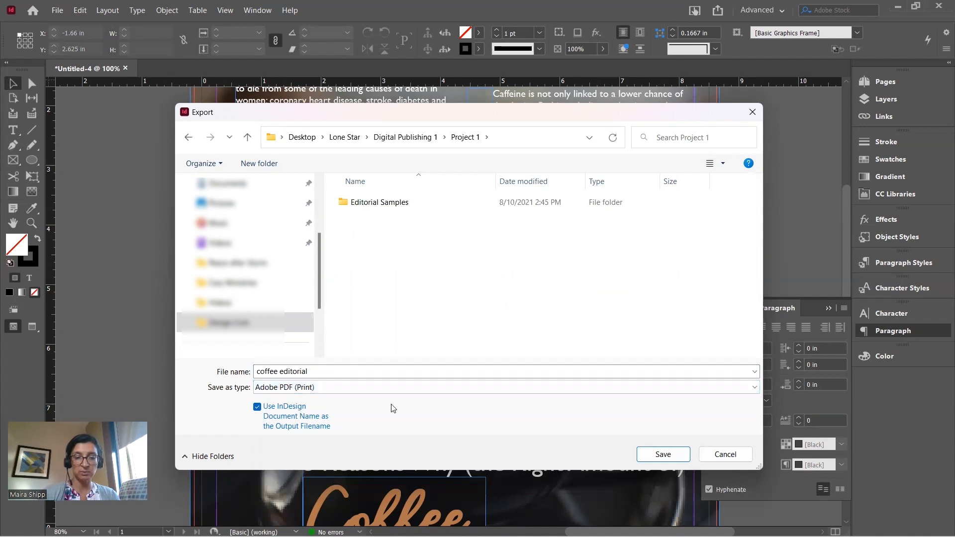
pyautogui.click(672, 455)
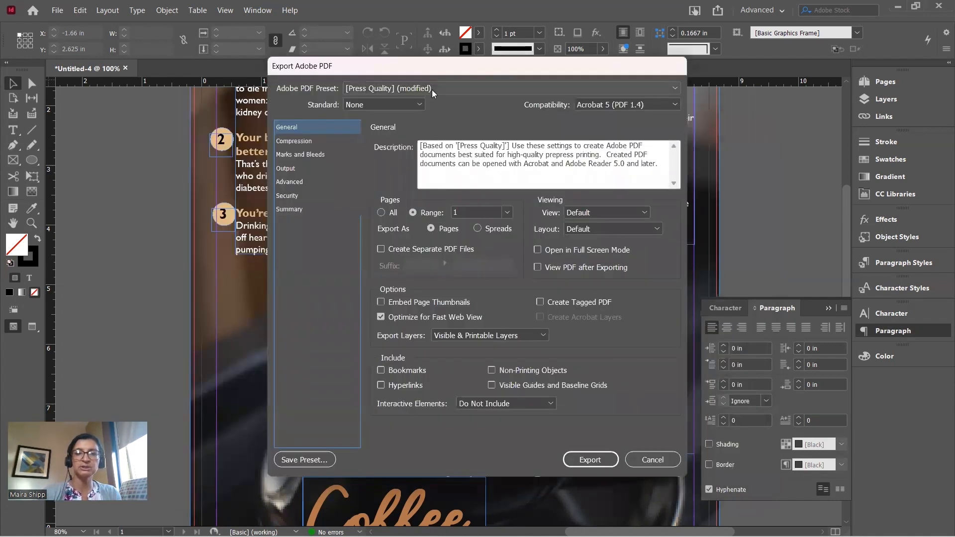
# Choose the [Press Quality] PDF preset and limit the page range to 1
pyautogui.click(430, 89)
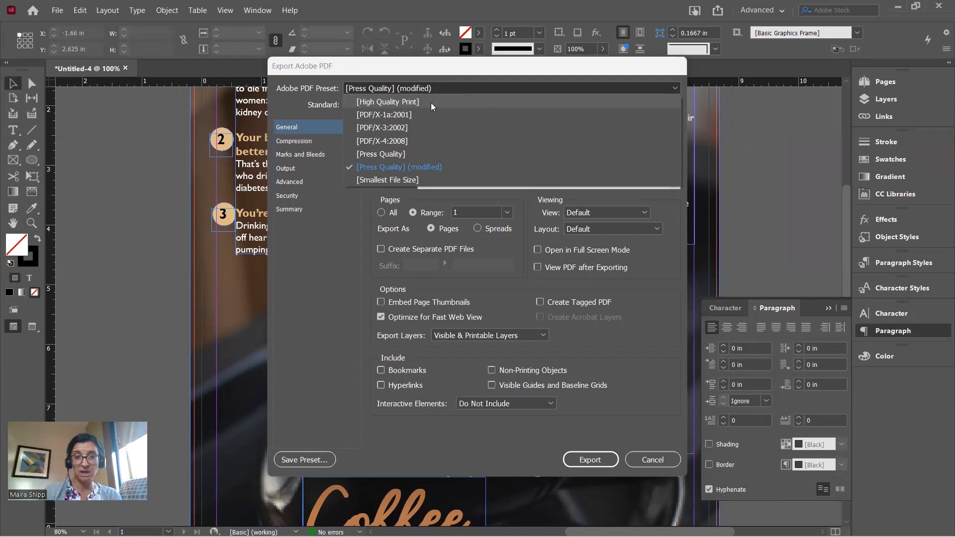
pyautogui.click(406, 154)
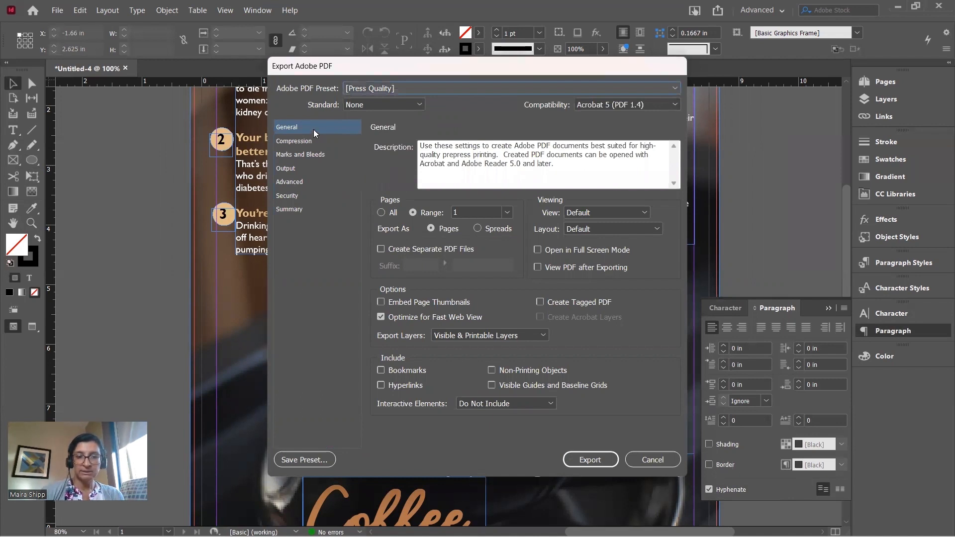
pyautogui.click(381, 213)
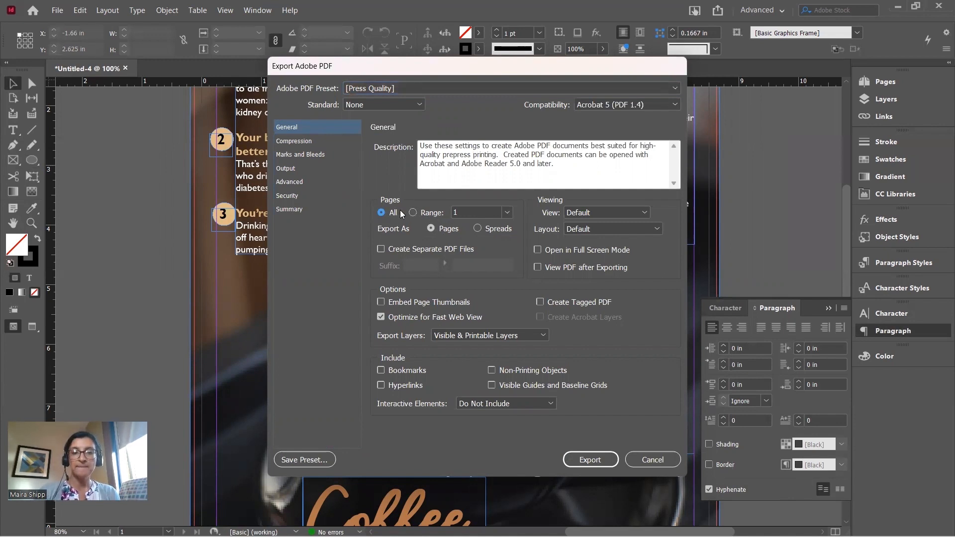
pyautogui.click(412, 213)
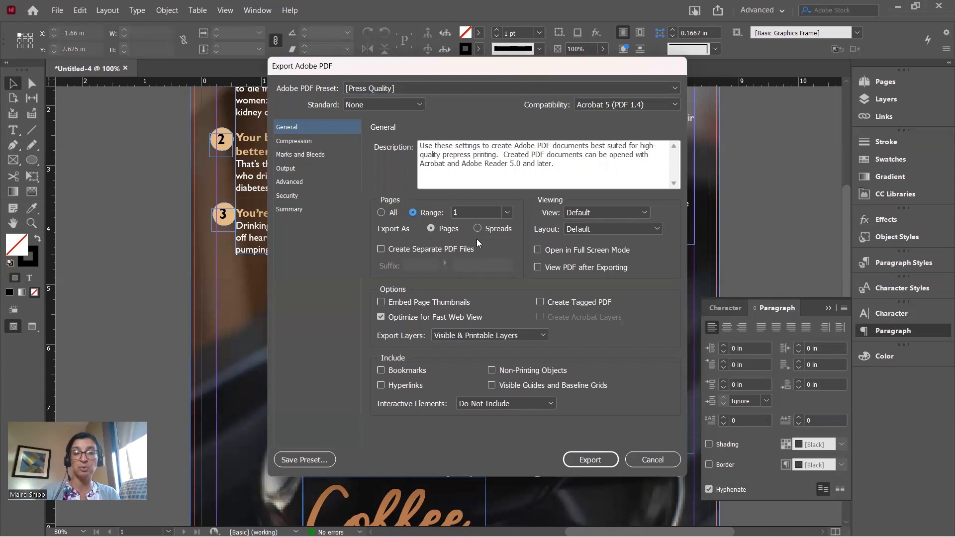
pyautogui.click(458, 212)
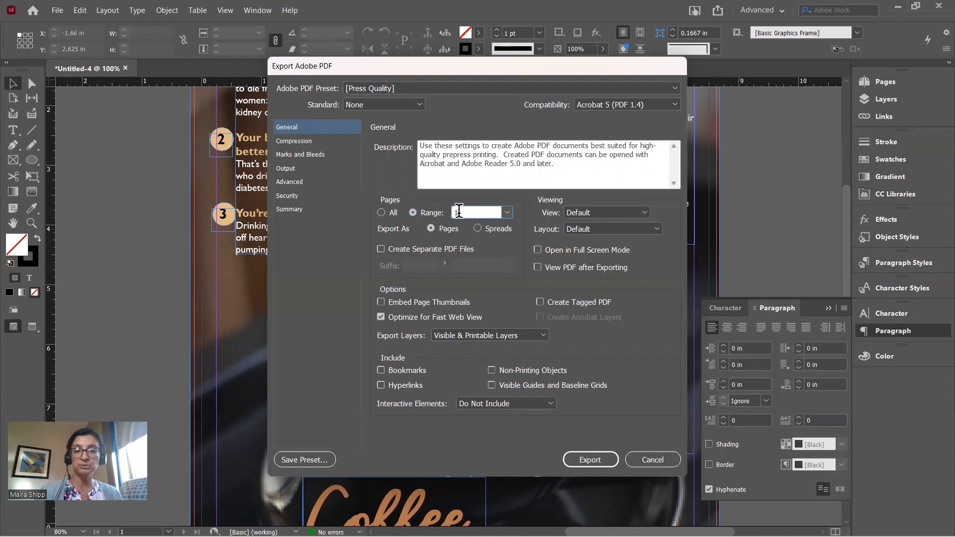
pyautogui.write('-')
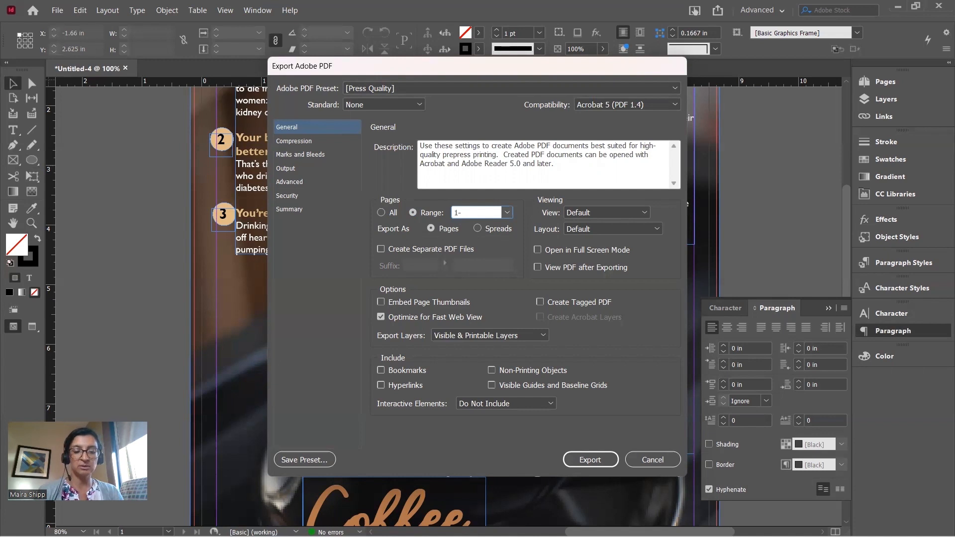
pyautogui.write('3')
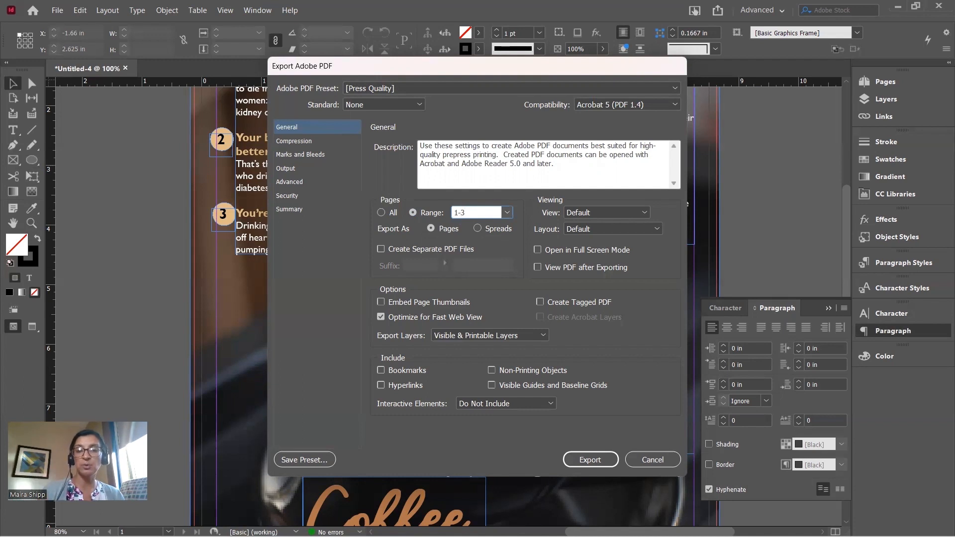
pyautogui.press('BackSpace')
pyautogui.press('BackSpace')
pyautogui.press('BackSpace')
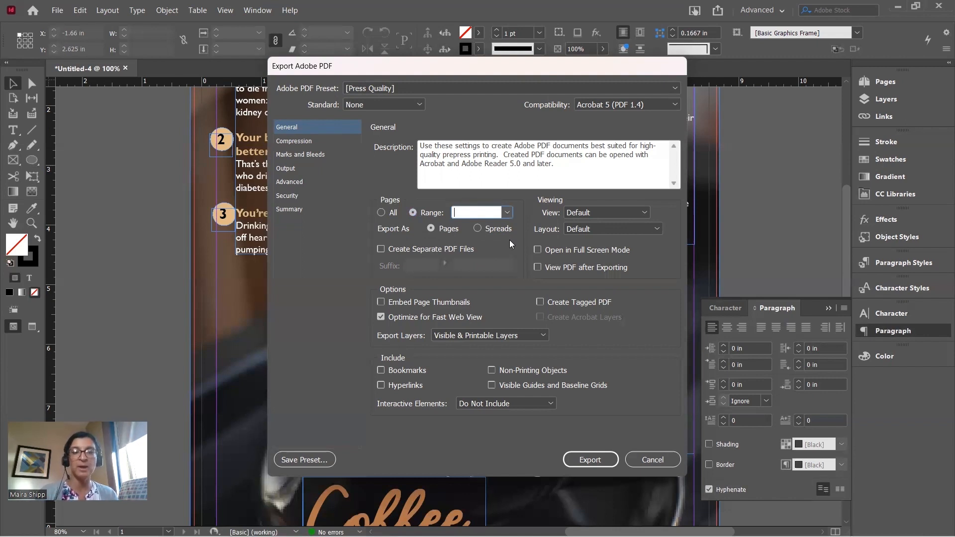
pyautogui.write('1')
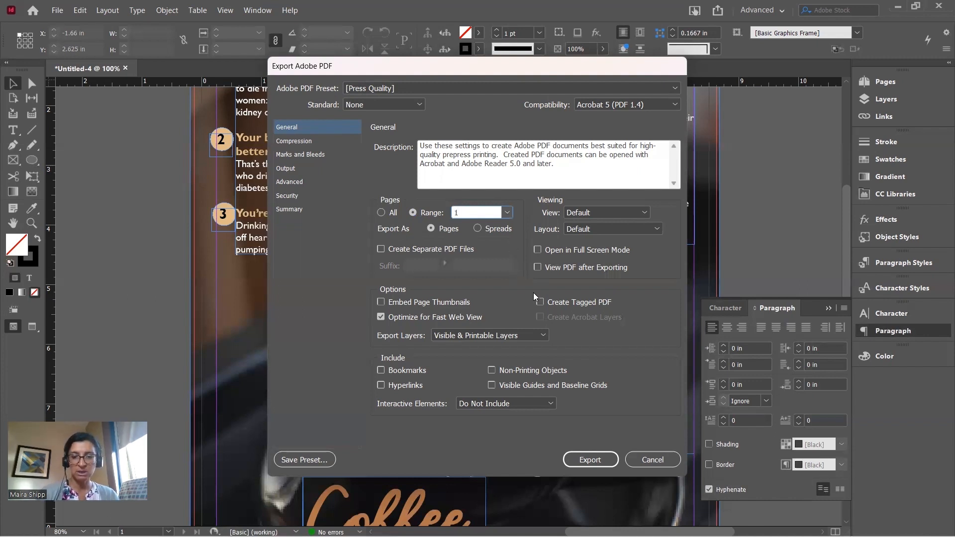
pyautogui.click(290, 155)
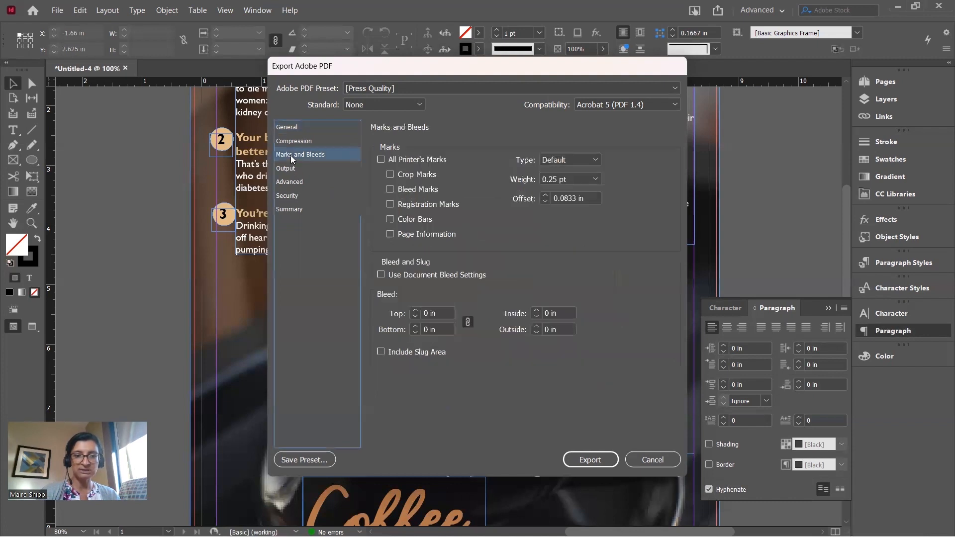
# Turn on crop marks and the document's 0.125 in bleed, then export the PDF
pyautogui.click(390, 175)
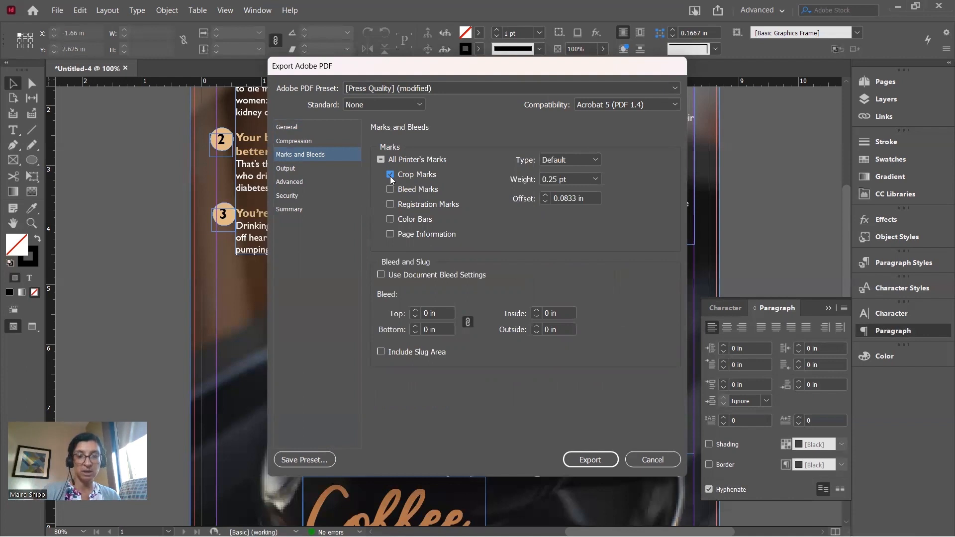
pyautogui.click(381, 274)
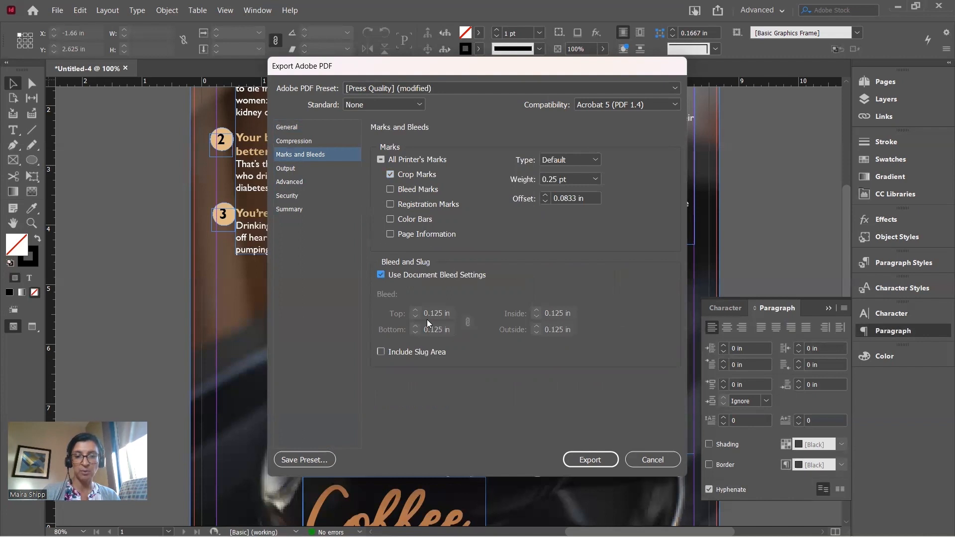
pyautogui.click(592, 461)
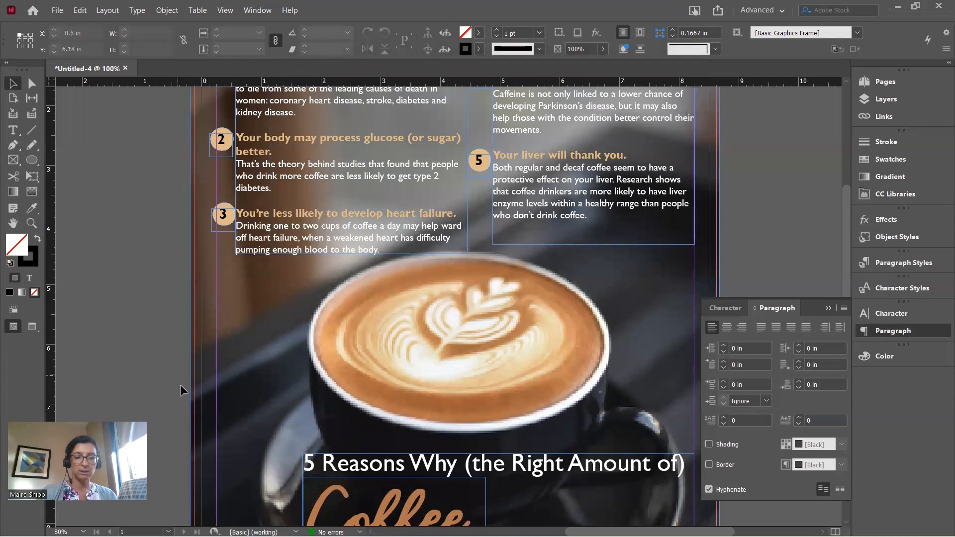
pyautogui.moveTo(232, 535)
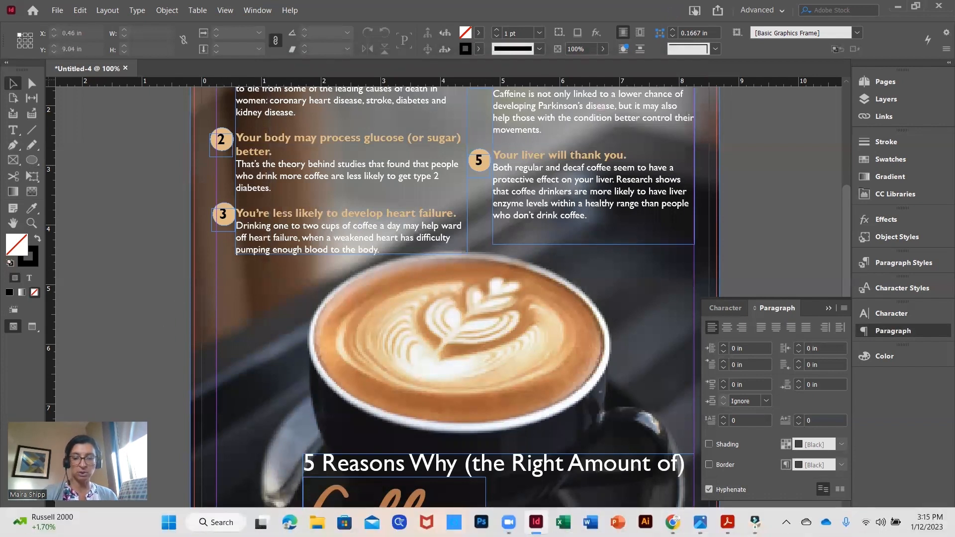
pyautogui.click(726, 522)
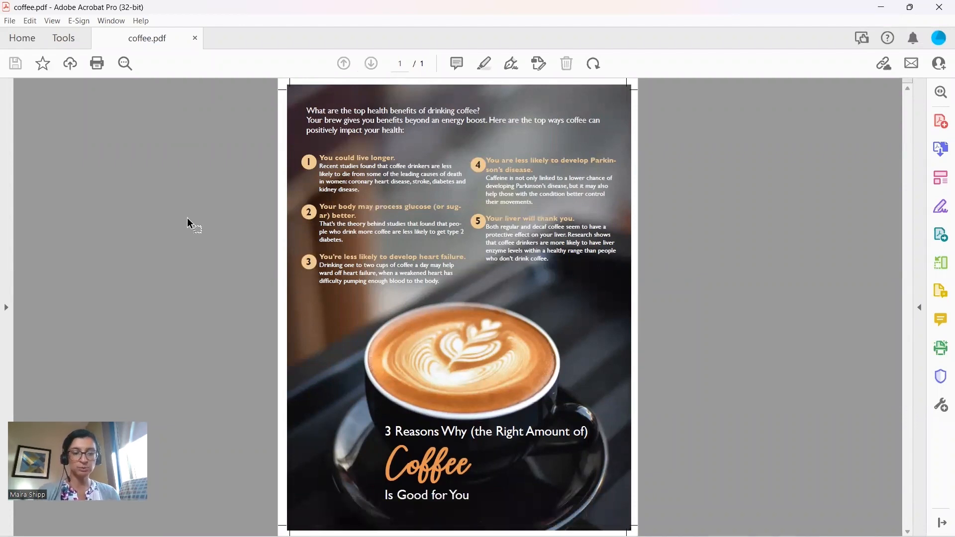
pyautogui.hotkey('alt', 'Tab')
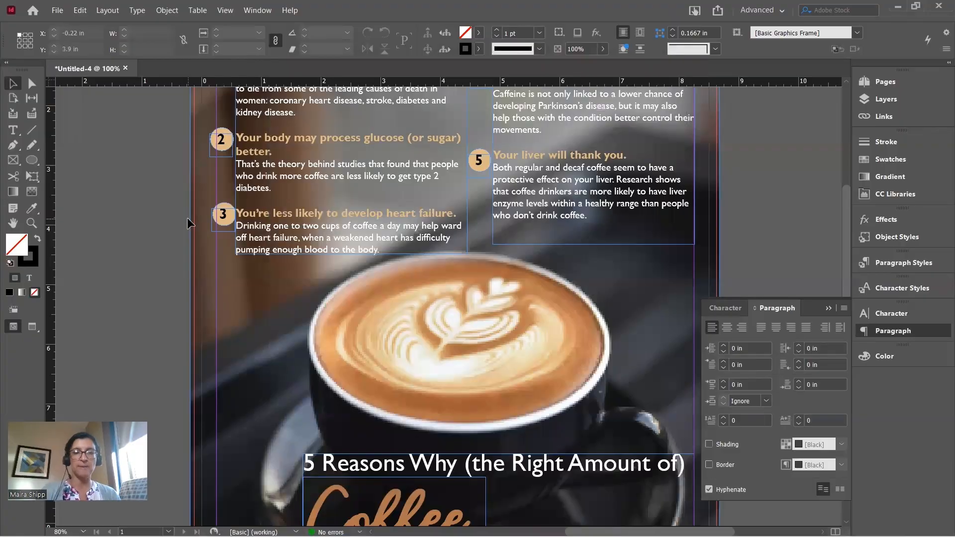